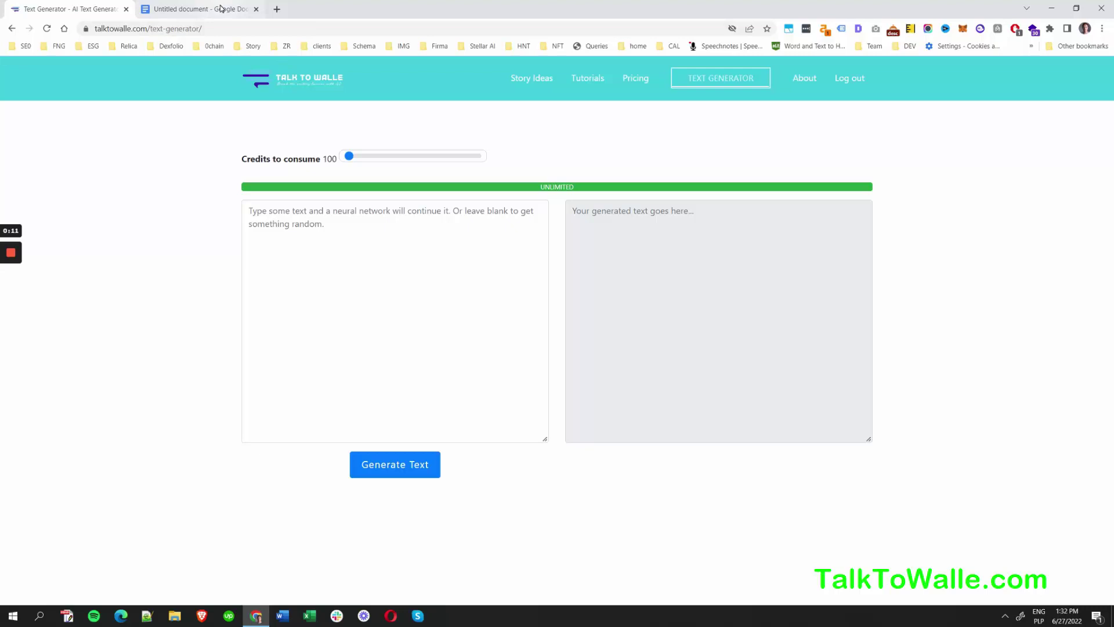
Step: Switch to Google Docs and title the document "How to use AI text generator to write an entire bog post on any topic"
click(220, 8)
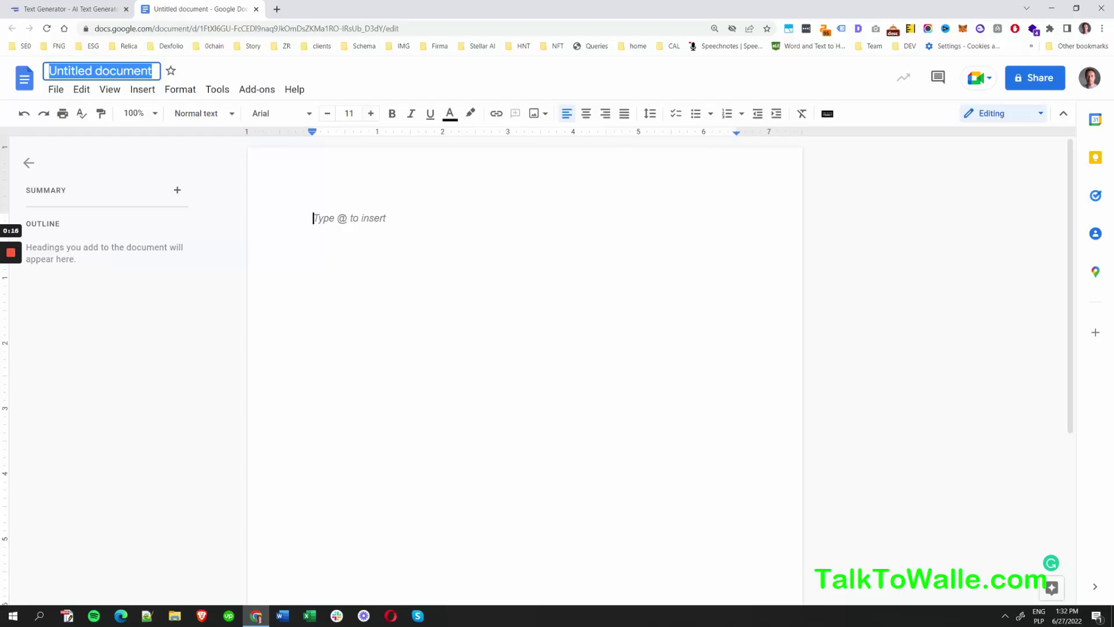
text(How to use )
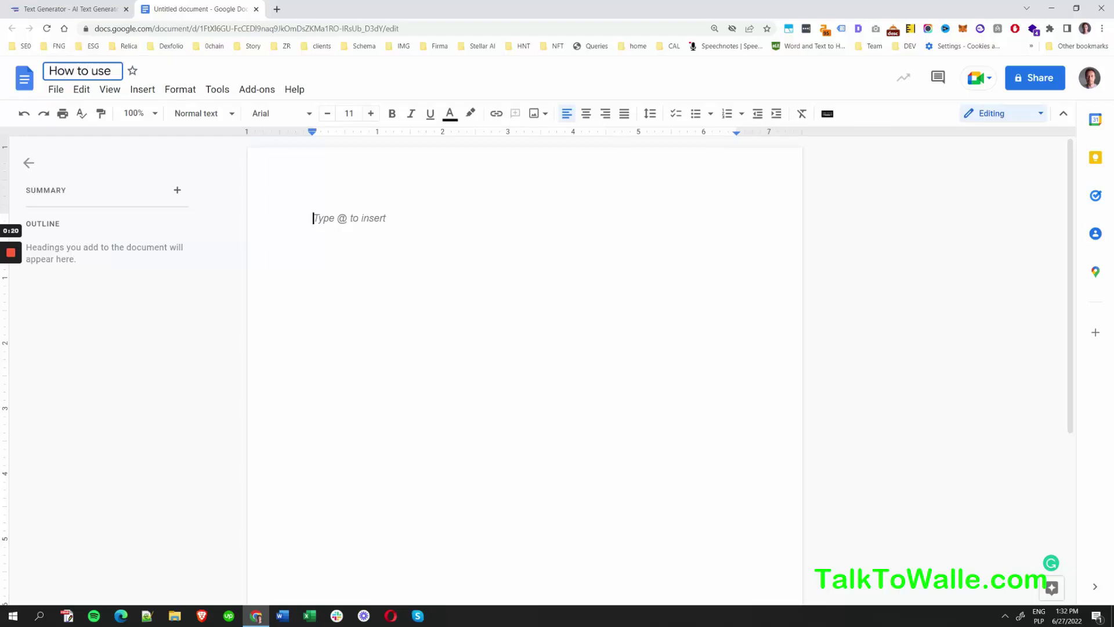
text(AI text )
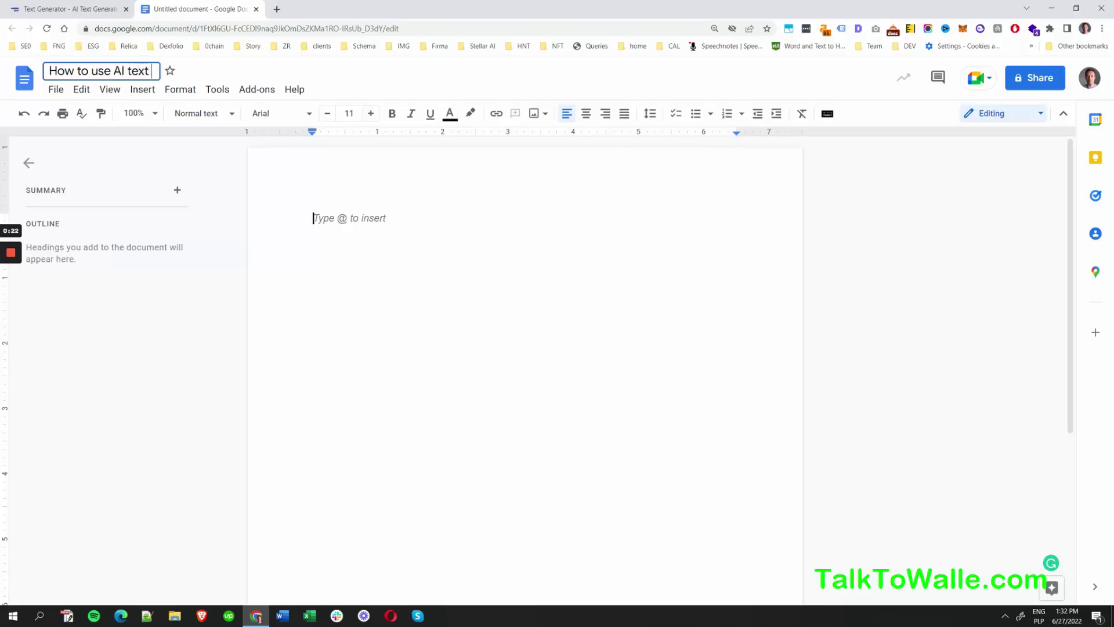
text(generator )
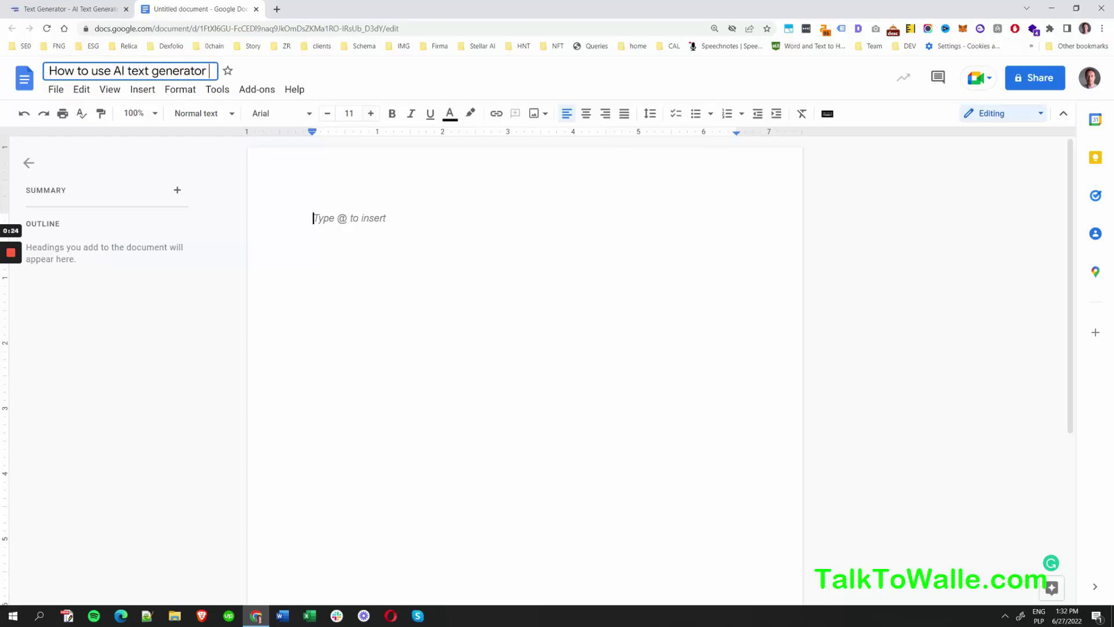
text(to write )
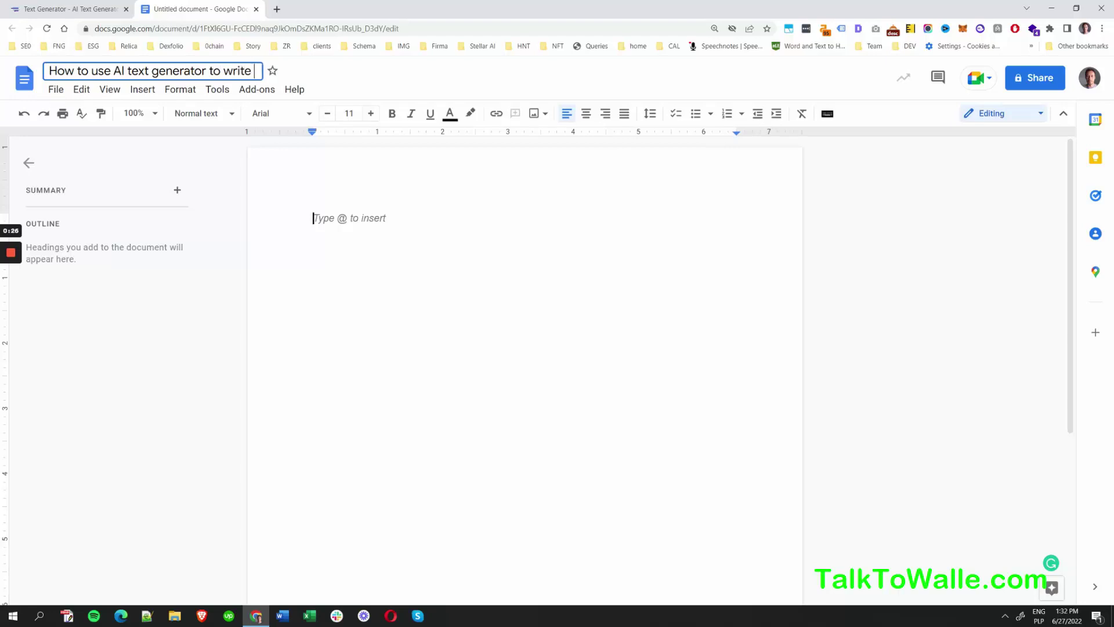
text(an entire bog post a)
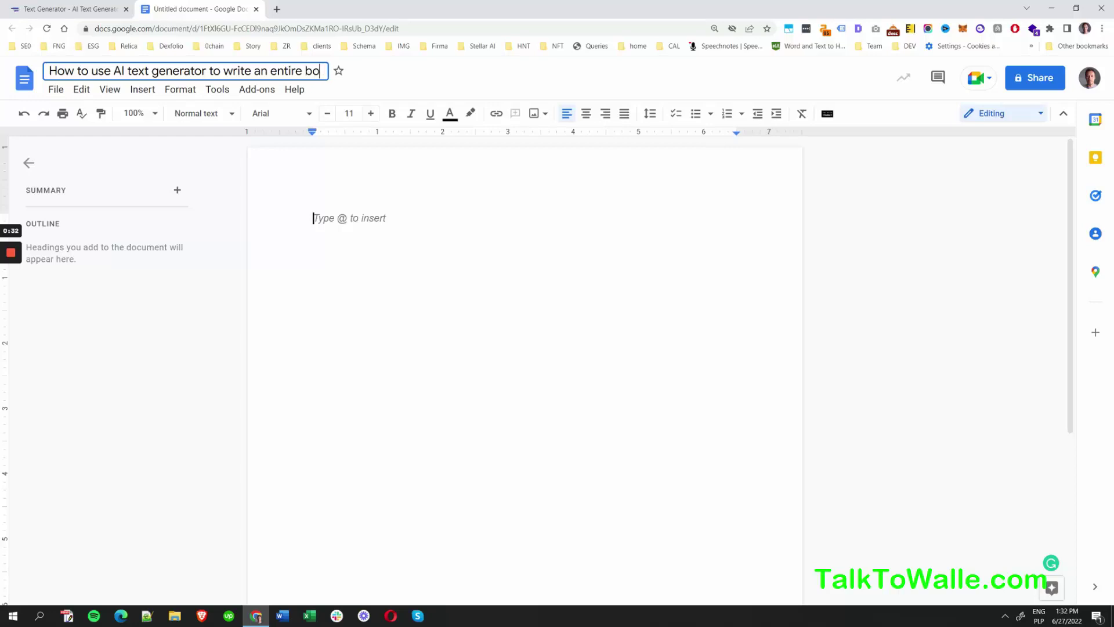
key(BackSpace)
text(on any t)
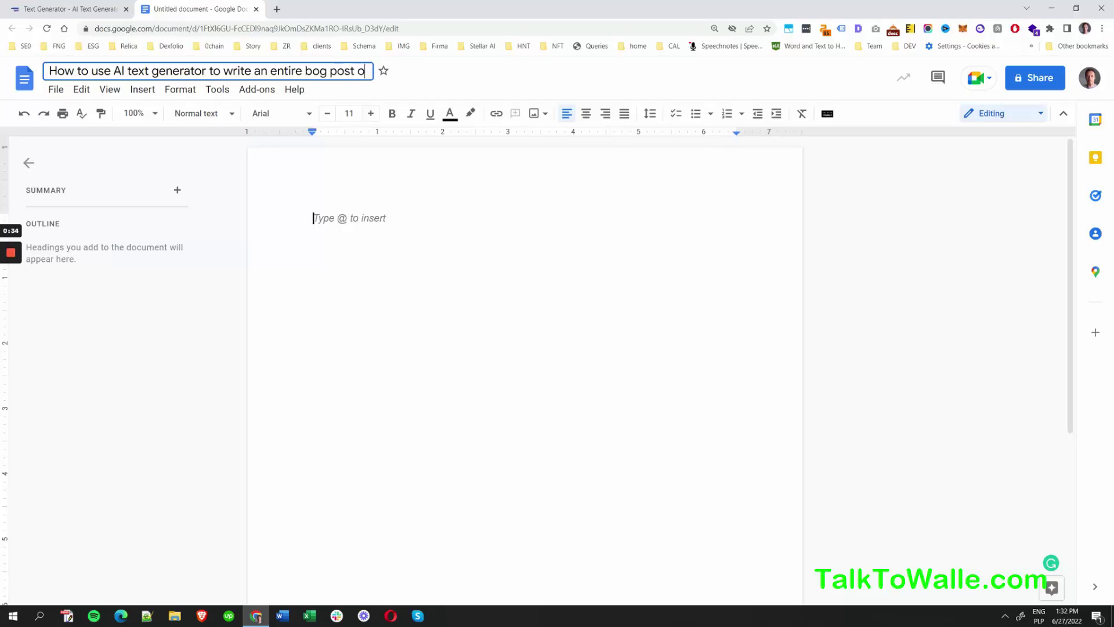
text(opic)
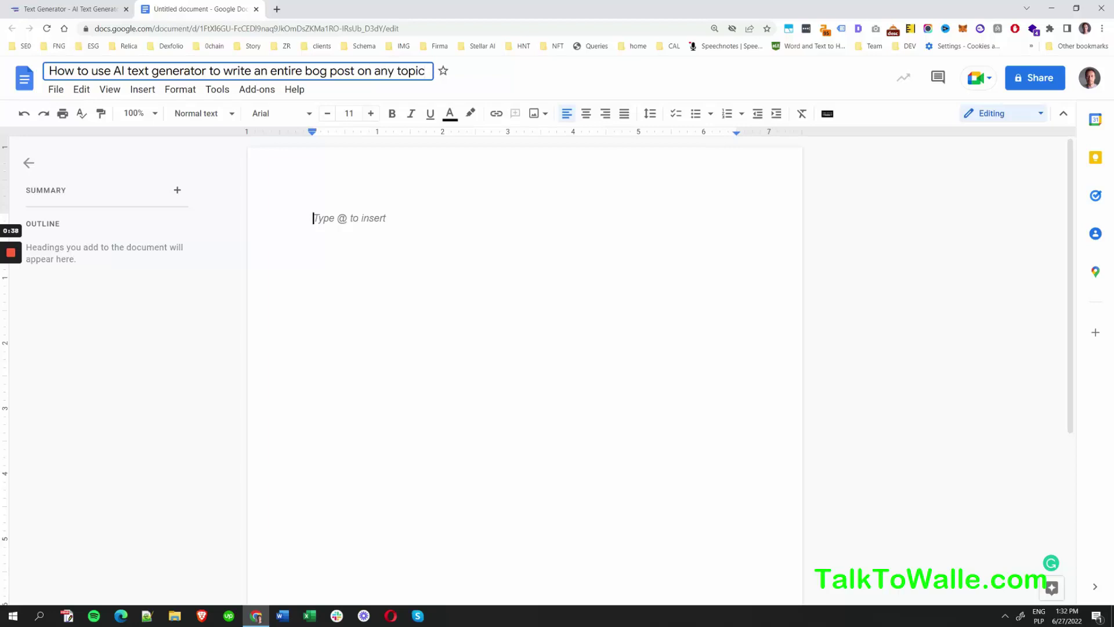
click(421, 235)
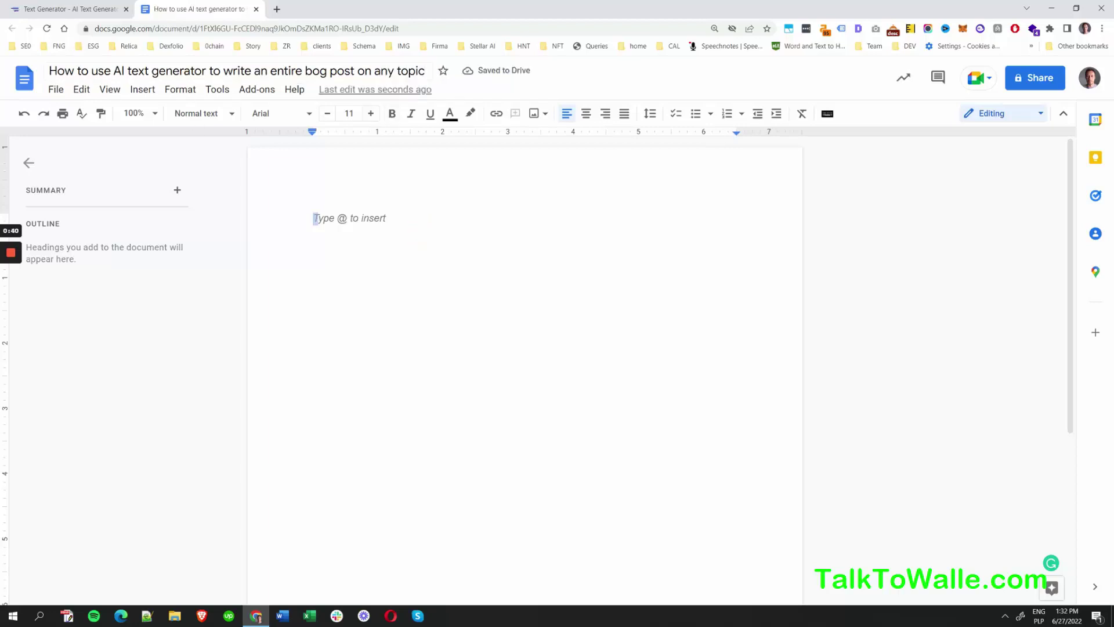
Step: Copy the document title into the body as a Heading 1 and correct the word "bog" to "blog"
click(355, 70)
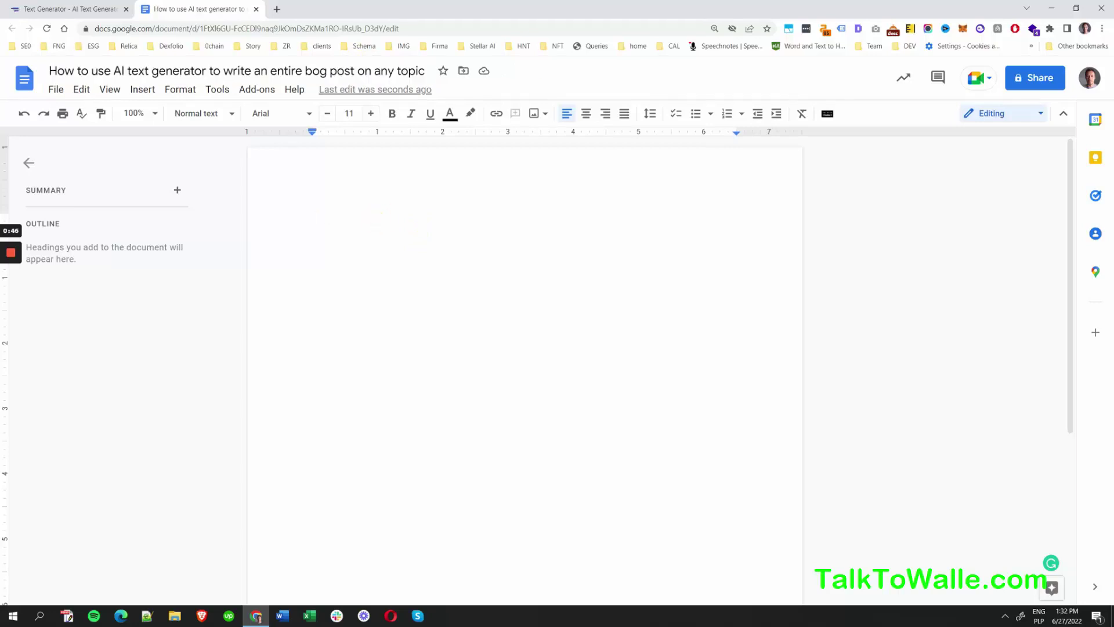
text(How to use AI text generator to write an entire bog post on any topic)
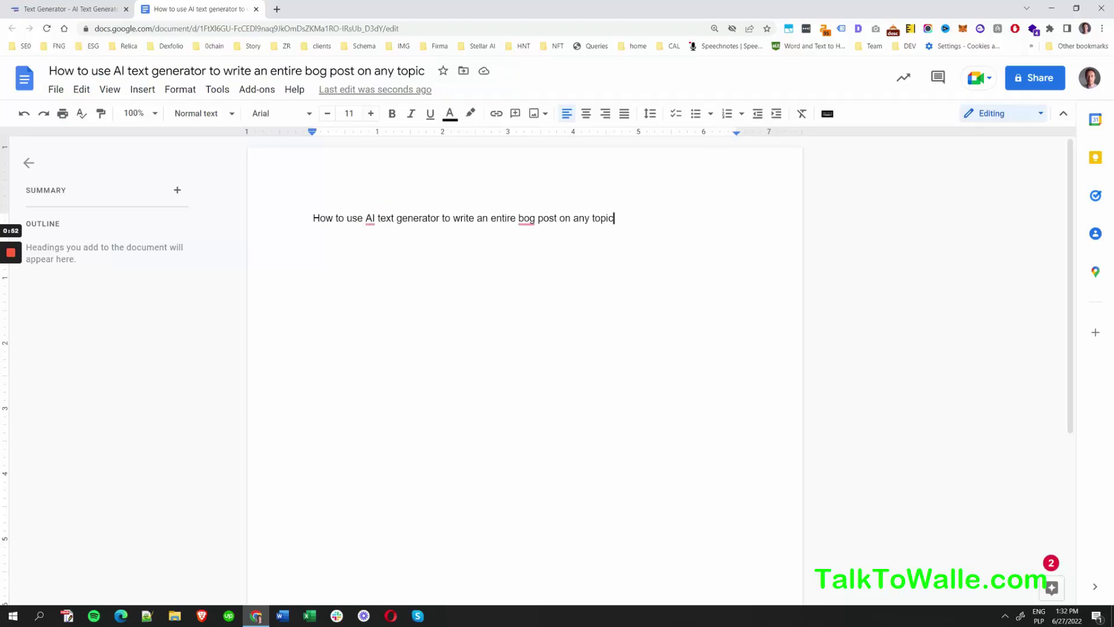
key(ctrl+alt+1)
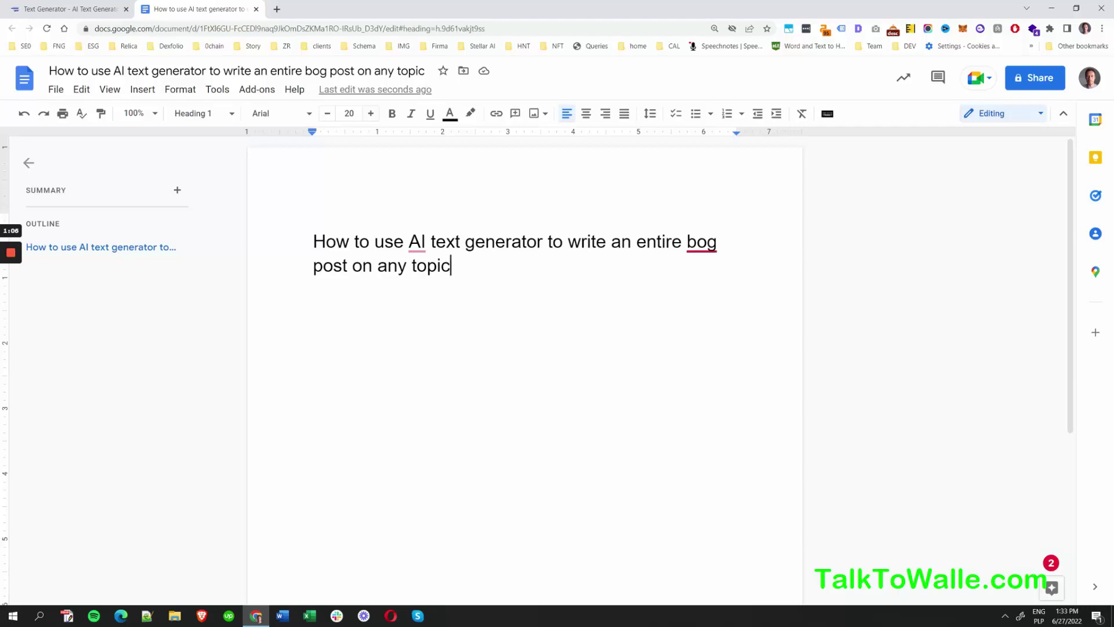
click(701, 241)
click(701, 281)
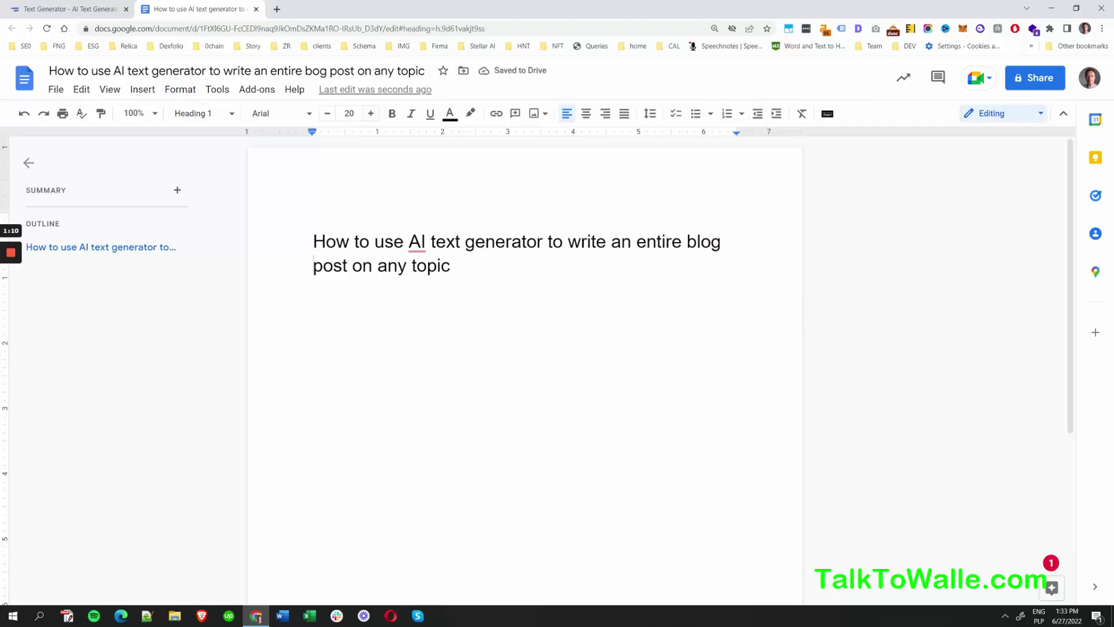
Step: Copy the whole heading from the document and paste it as the prompt in the TalkToWalle text generator
click(467, 264)
key(ctrl+a)
key(ctrl+c)
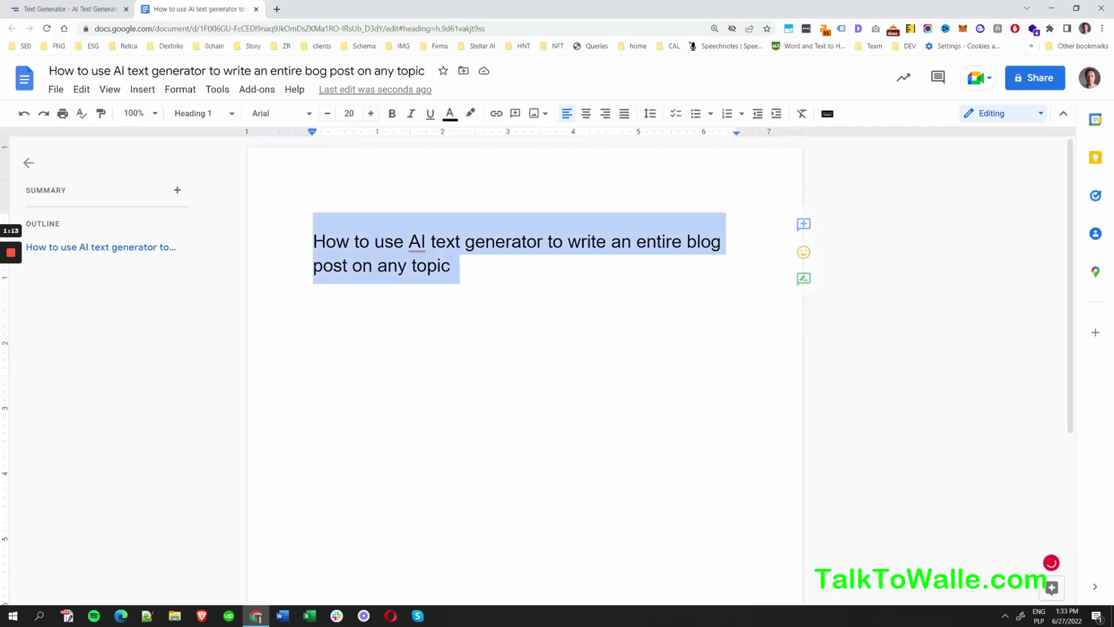
click(52, 4)
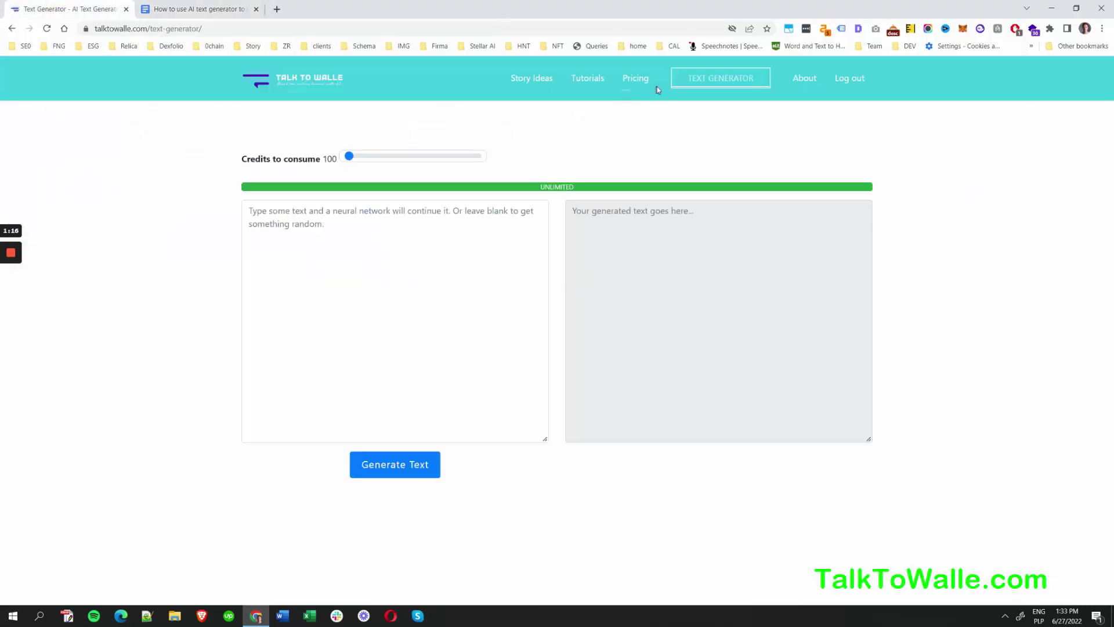
click(341, 215)
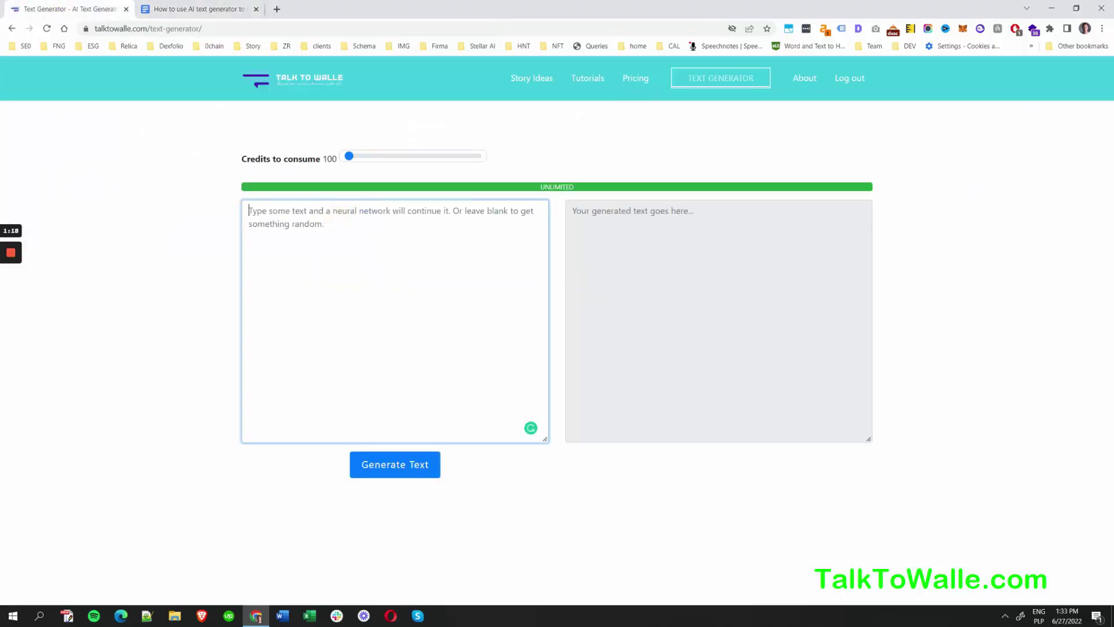
key(ctrl+v)
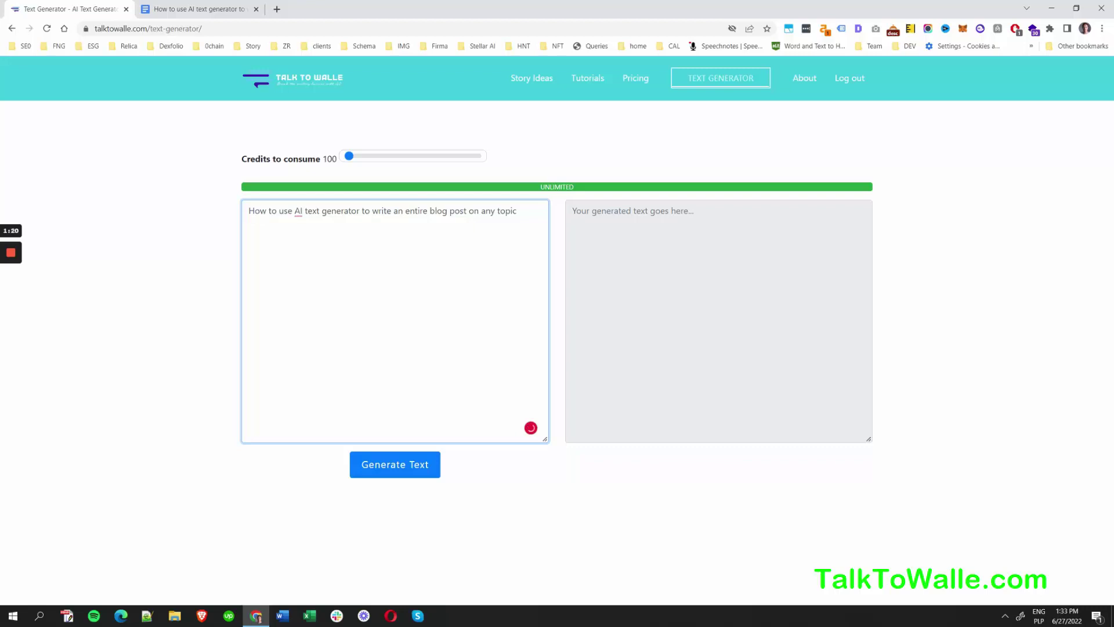
Step: Set the credits to consume to 1130 and generate text from the heading prompt
click(250, 212)
drag(370, 156, 380, 155)
click(405, 475)
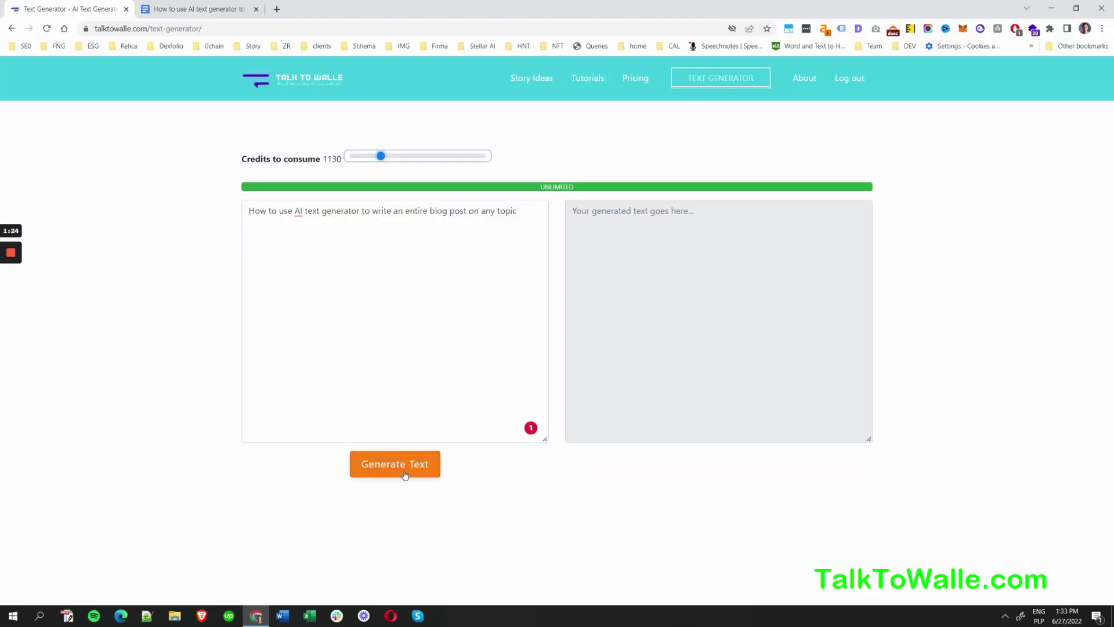
click(405, 474)
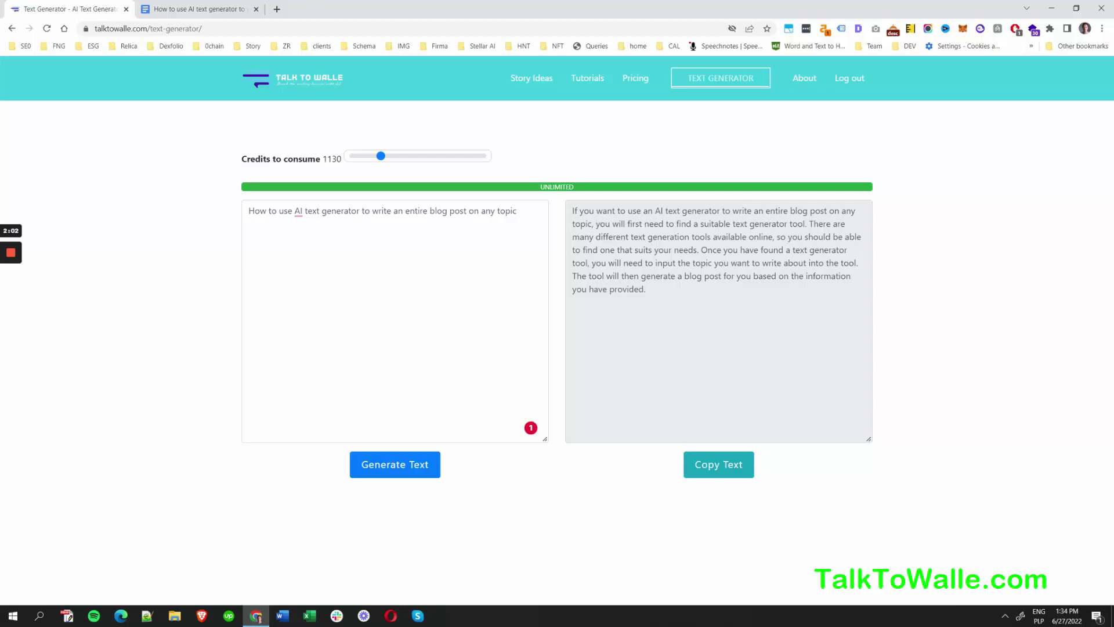
Step: Copy the generated text and paste it as a paragraph below the heading in the Google Docs document
click(728, 466)
key(ctrl+c)
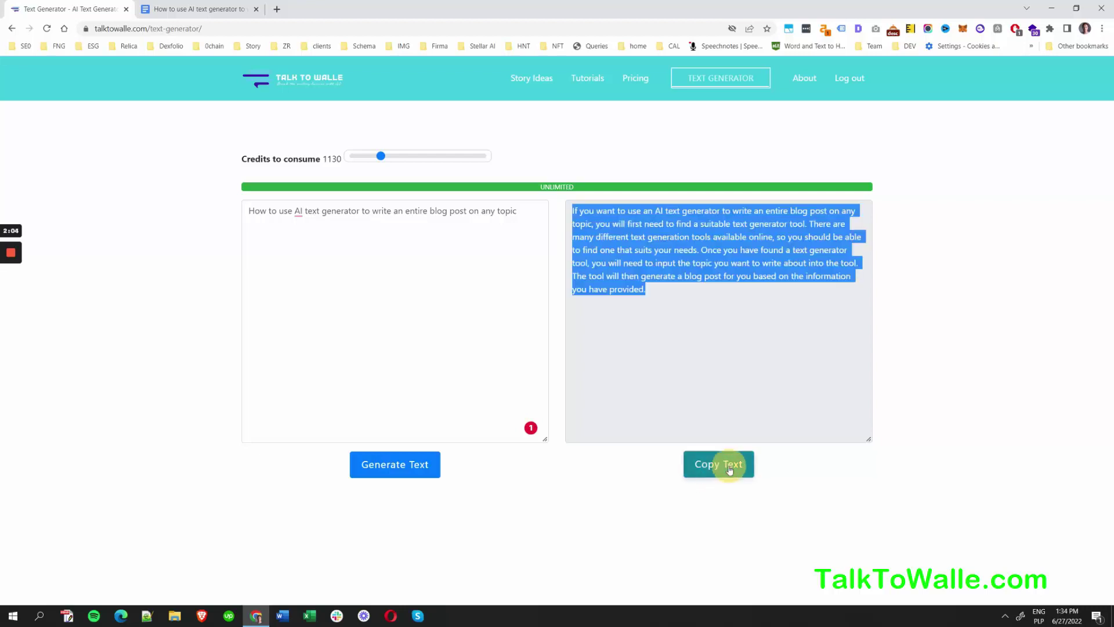
click(198, 8)
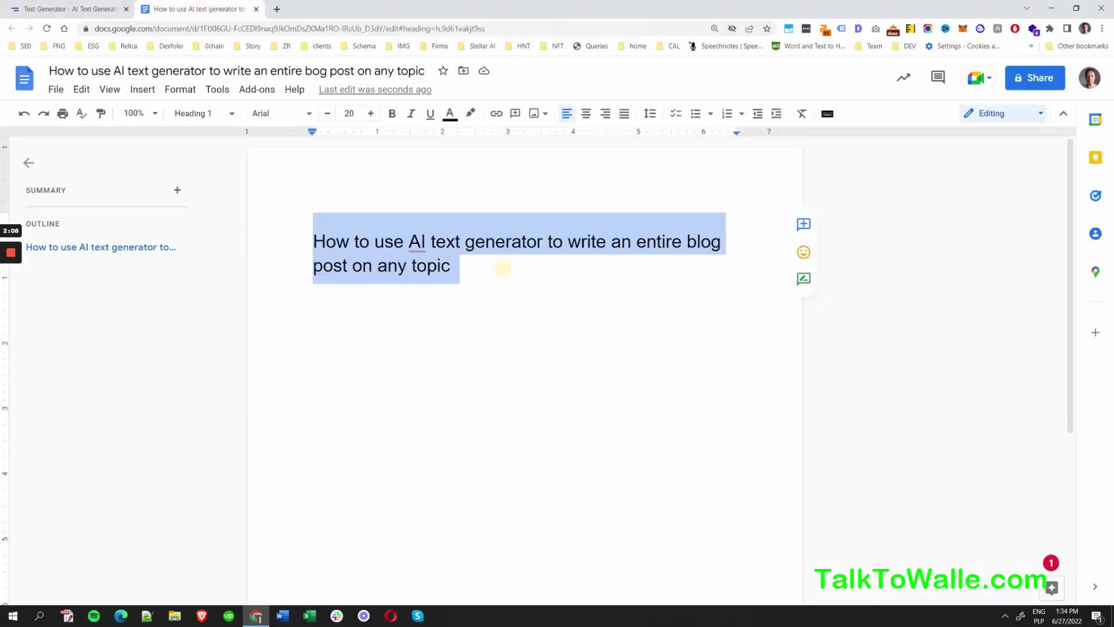
click(503, 269)
key(Return)
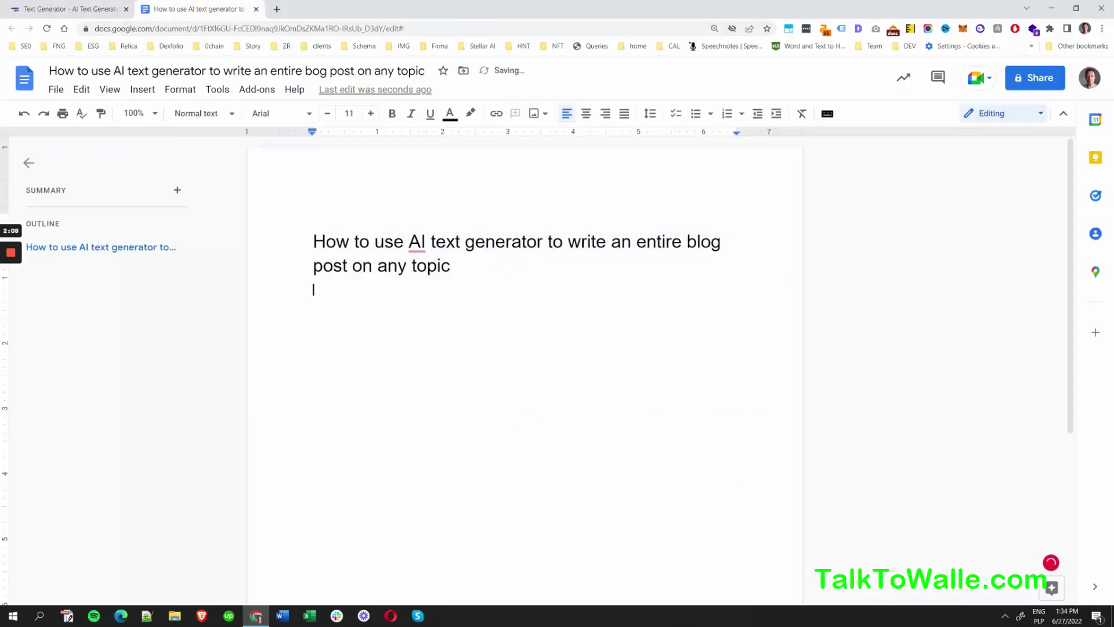
key(ctrl+v)
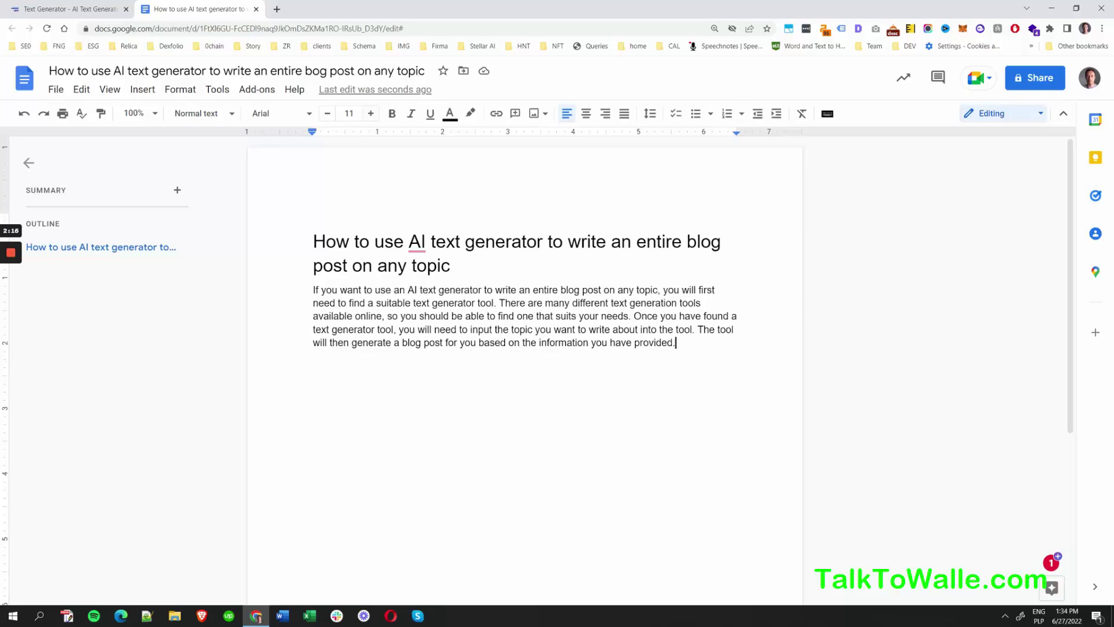
key(Return)
Step: Replace the generator prompt with the paragraph's sentence "Once you have found a text generator tool, you will need to input the topic you want to write about into the tool."
click(646, 320)
drag(634, 316, 685, 329)
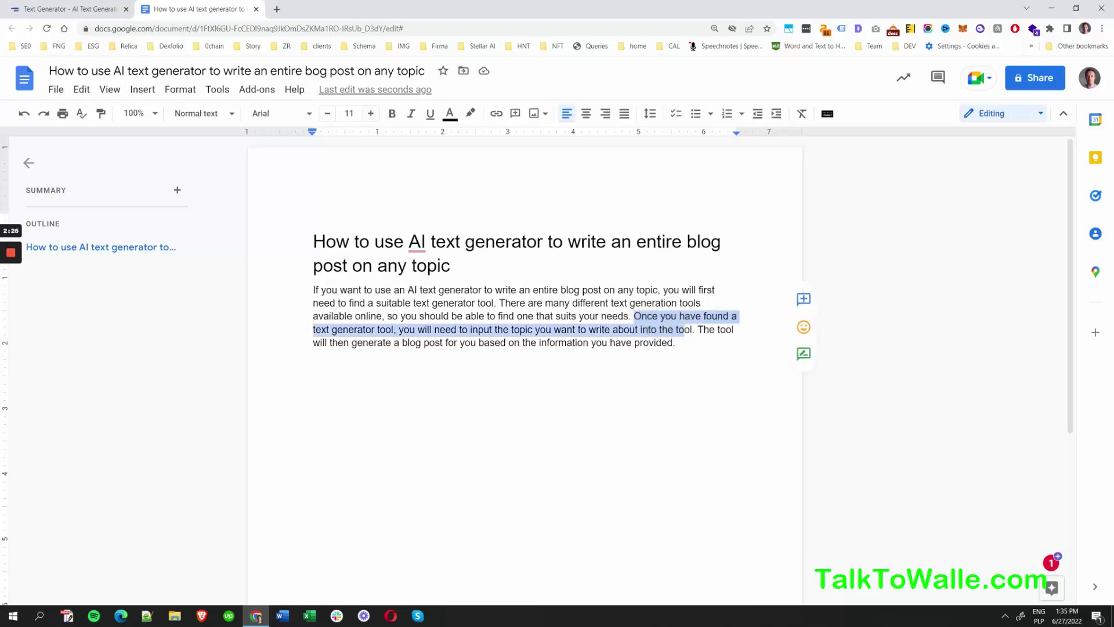
drag(685, 329, 695, 329)
key(ctrl+c)
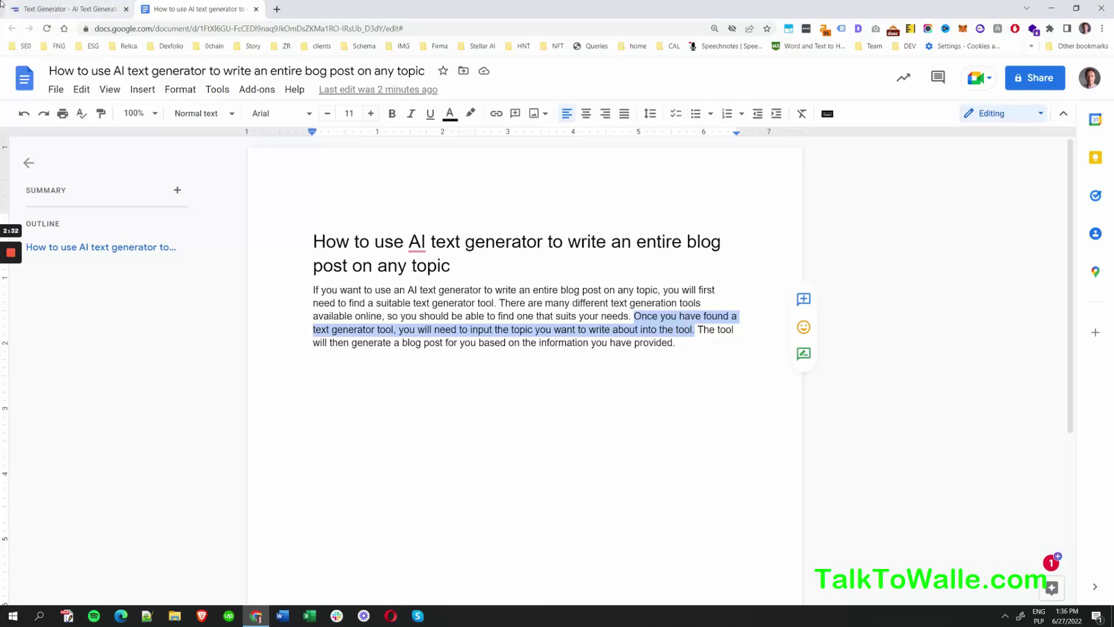
click(54, 8)
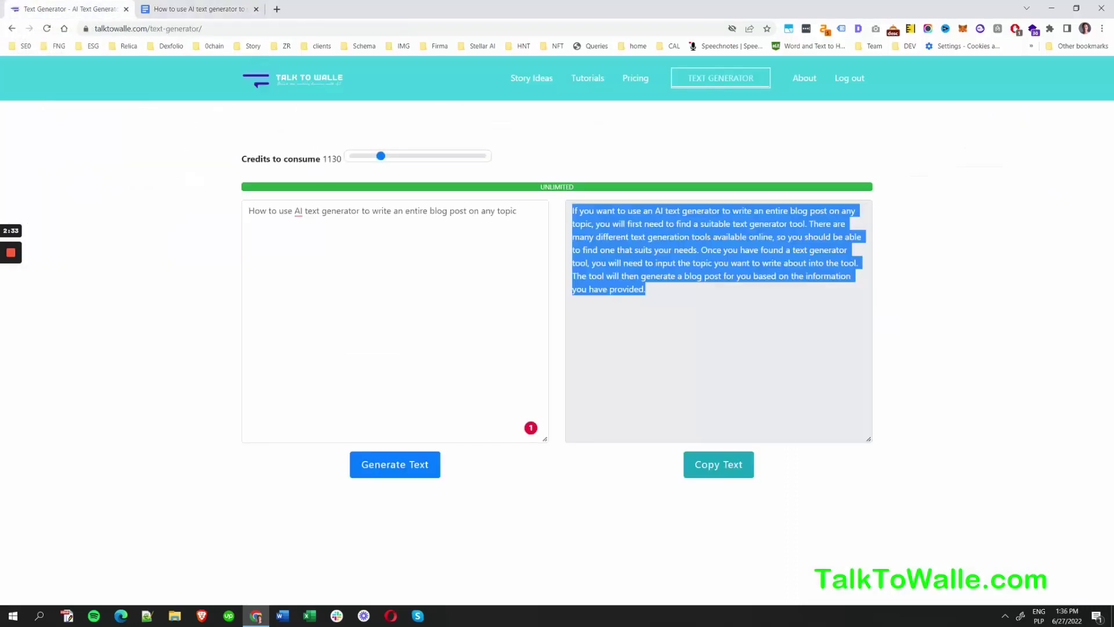
drag(518, 211, 230, 200)
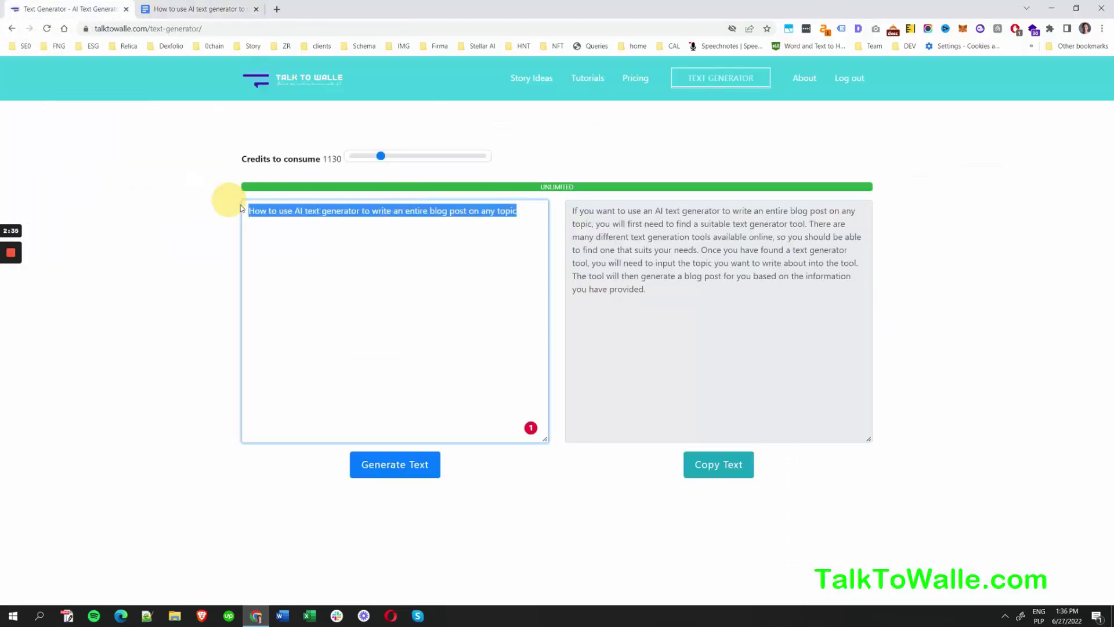
key(ctrl+v)
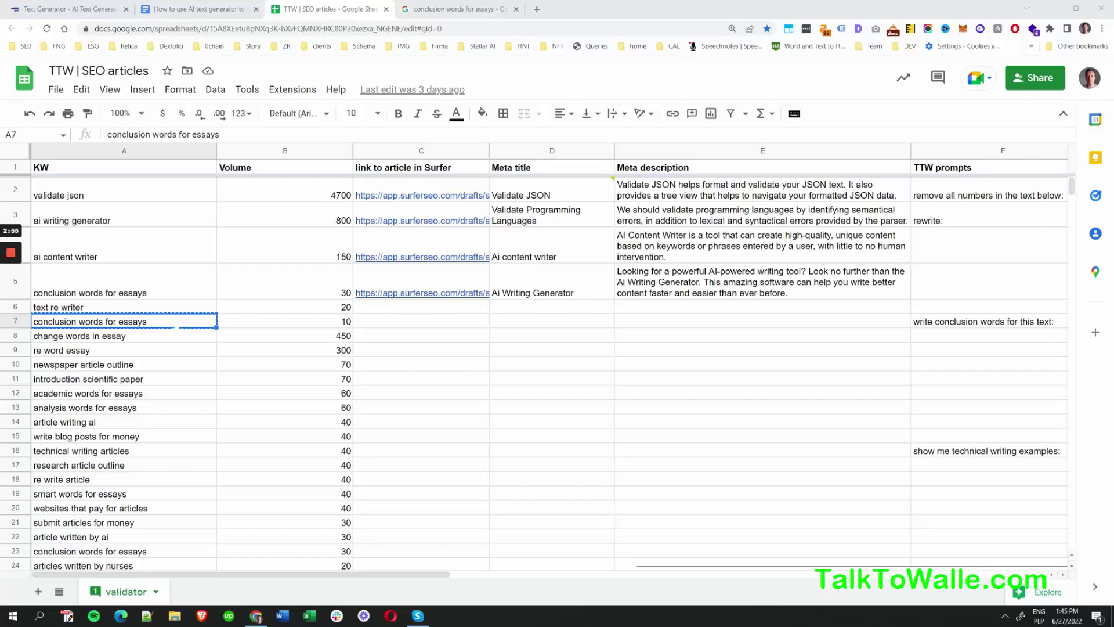
Step: Review the keywords in the SEO articles spreadsheet, copy "write blog posts for money" from cell A15, and return to the text generator
click(158, 336)
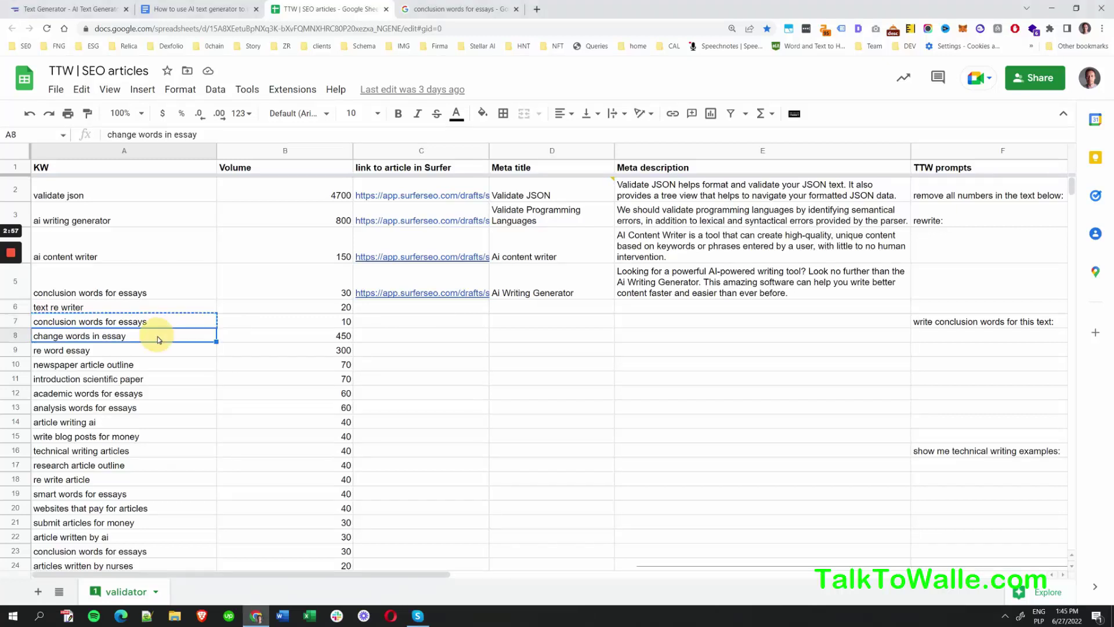
click(153, 351)
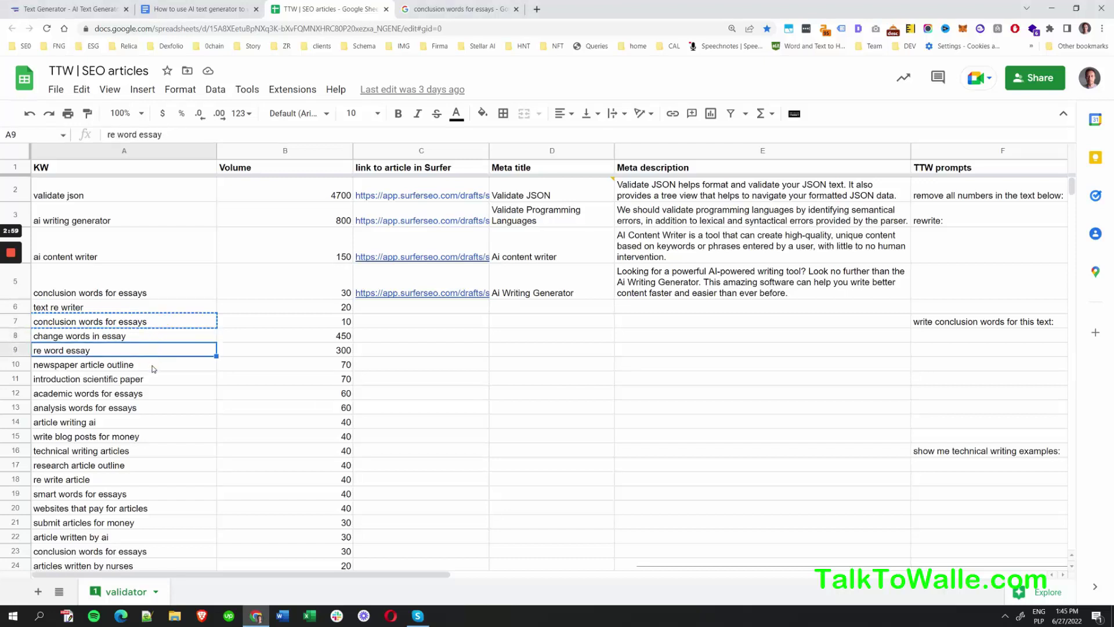
click(154, 367)
click(167, 380)
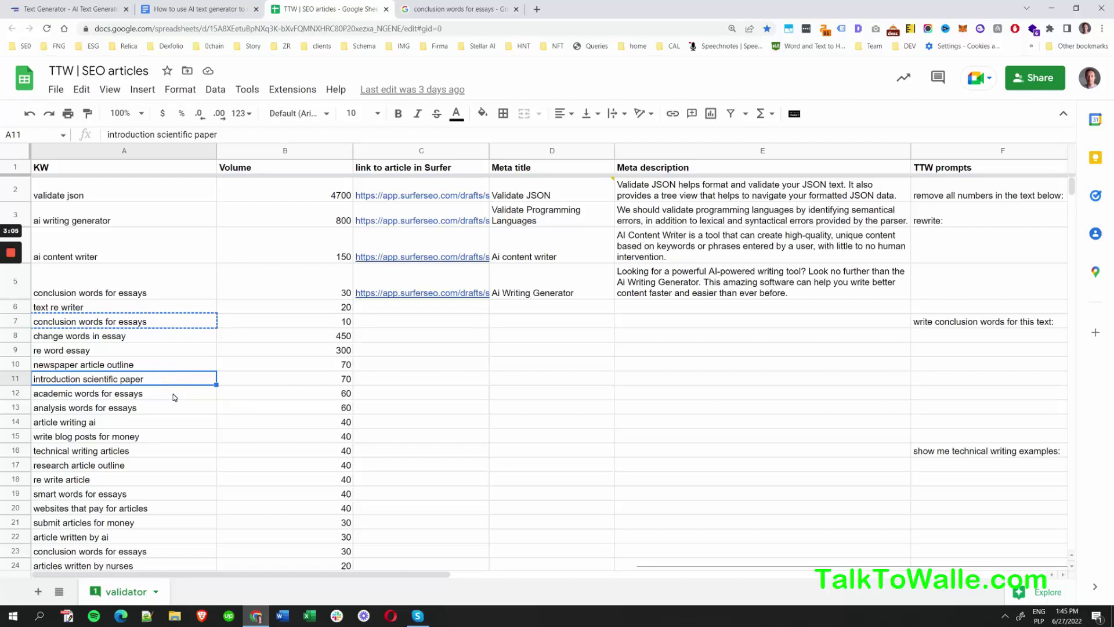
click(175, 397)
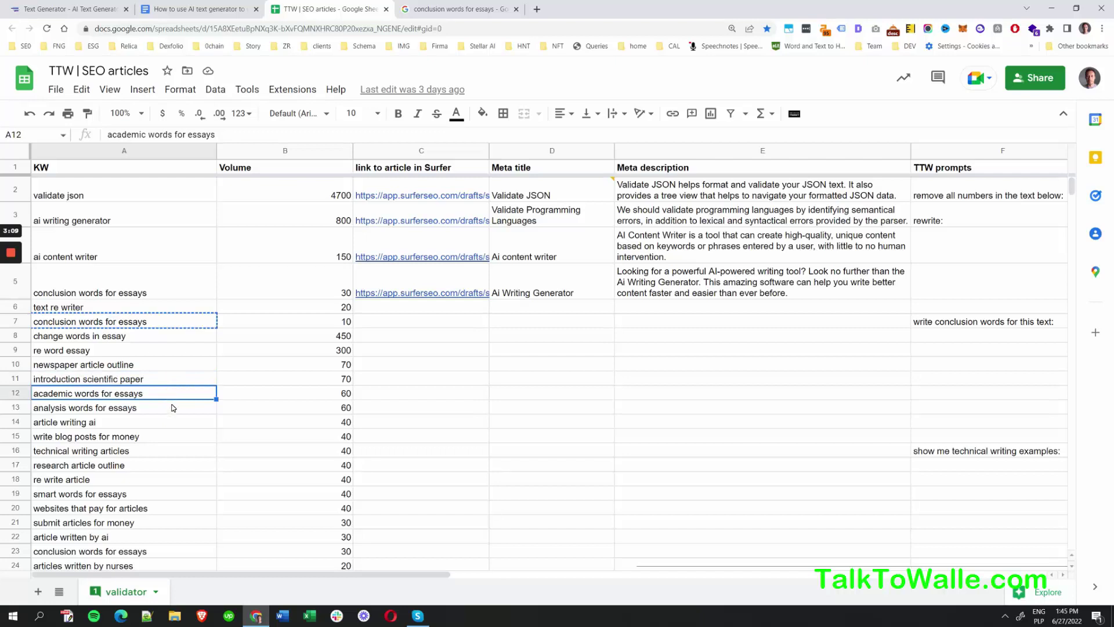
click(144, 439)
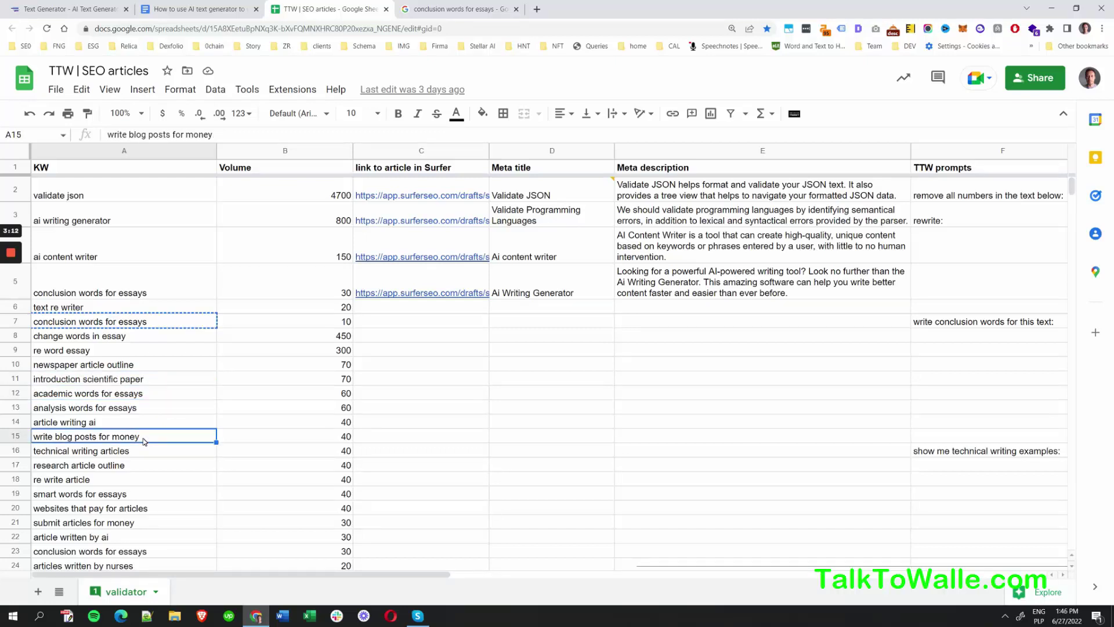
key(ctrl+c)
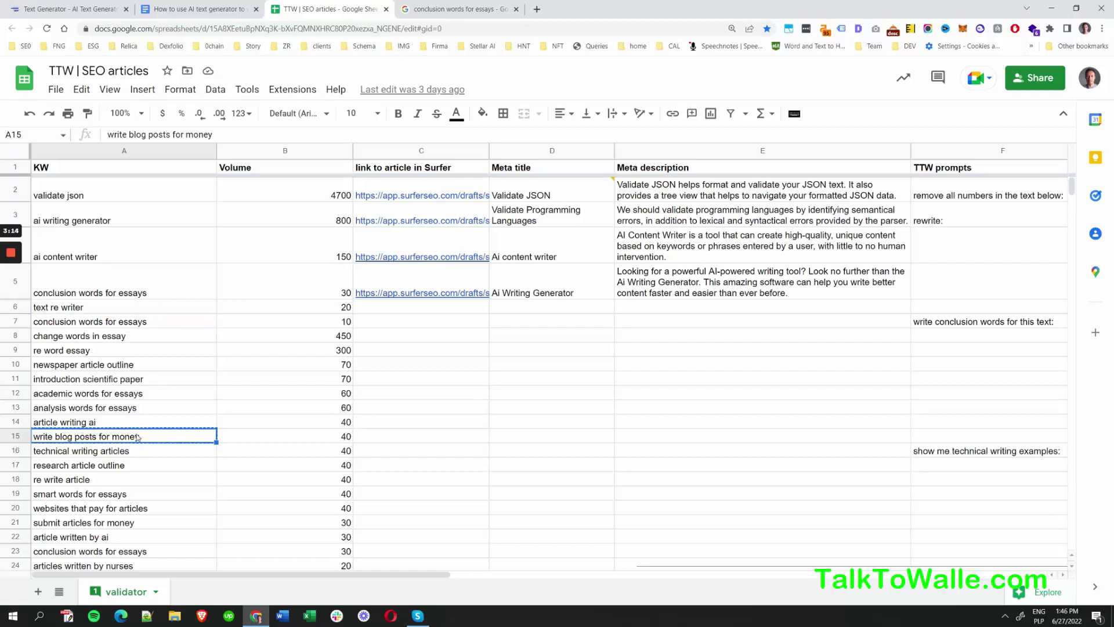
click(92, 7)
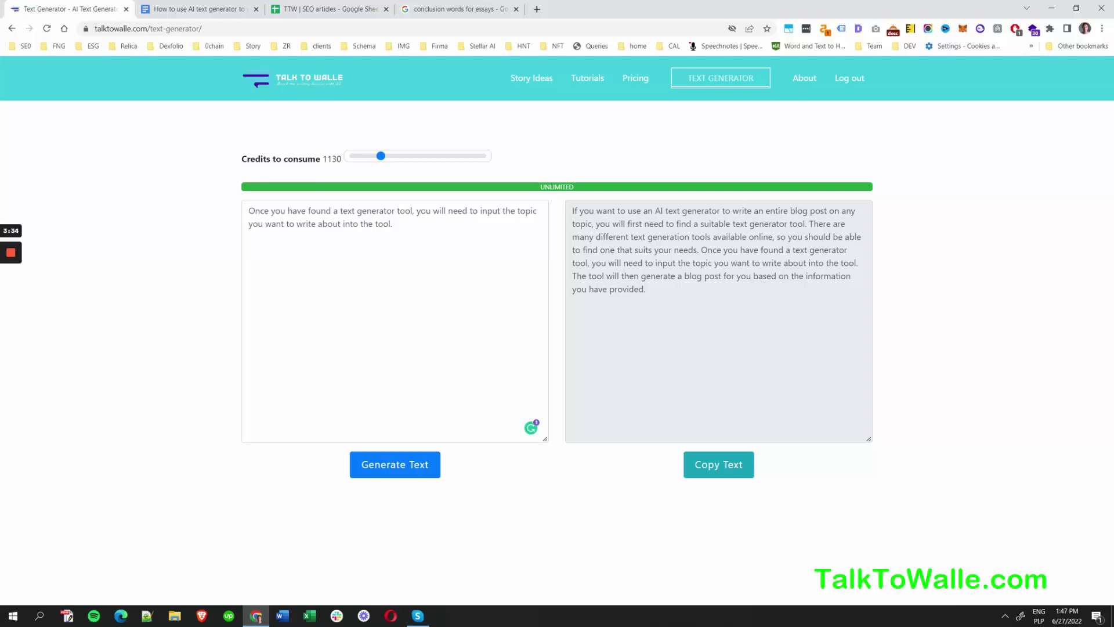
Step: Replace the prompt with "Write a few topics on how to write blog posts for money and where to get started" and generate text
drag(393, 224, 242, 204)
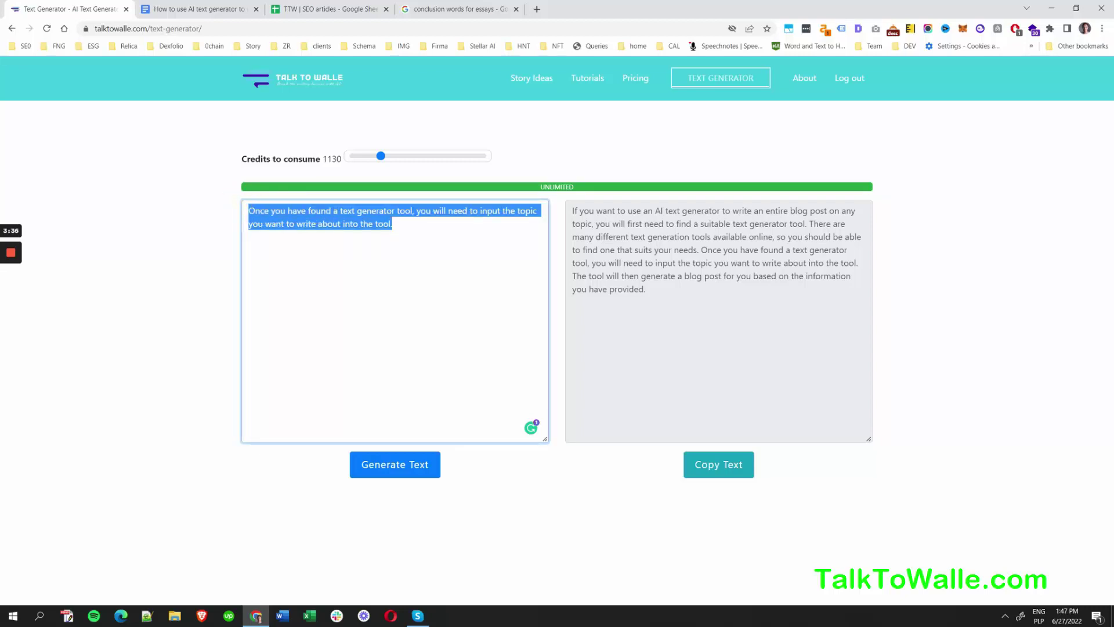
text(w)
key(BackSpace)
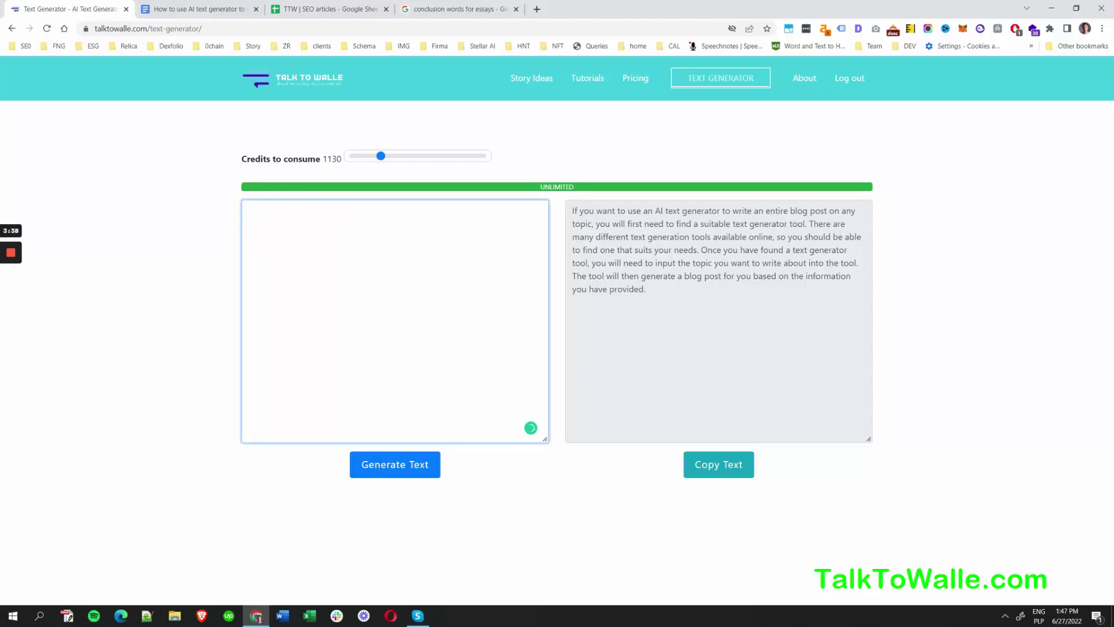
text(Write a few topics on write blog posts for money)
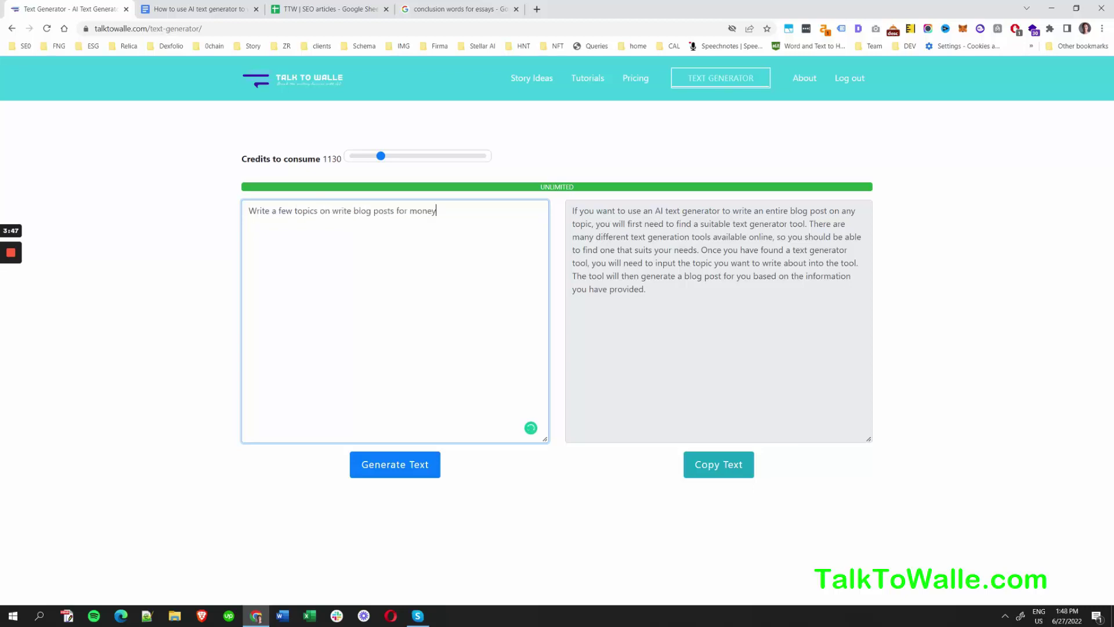
click(332, 211)
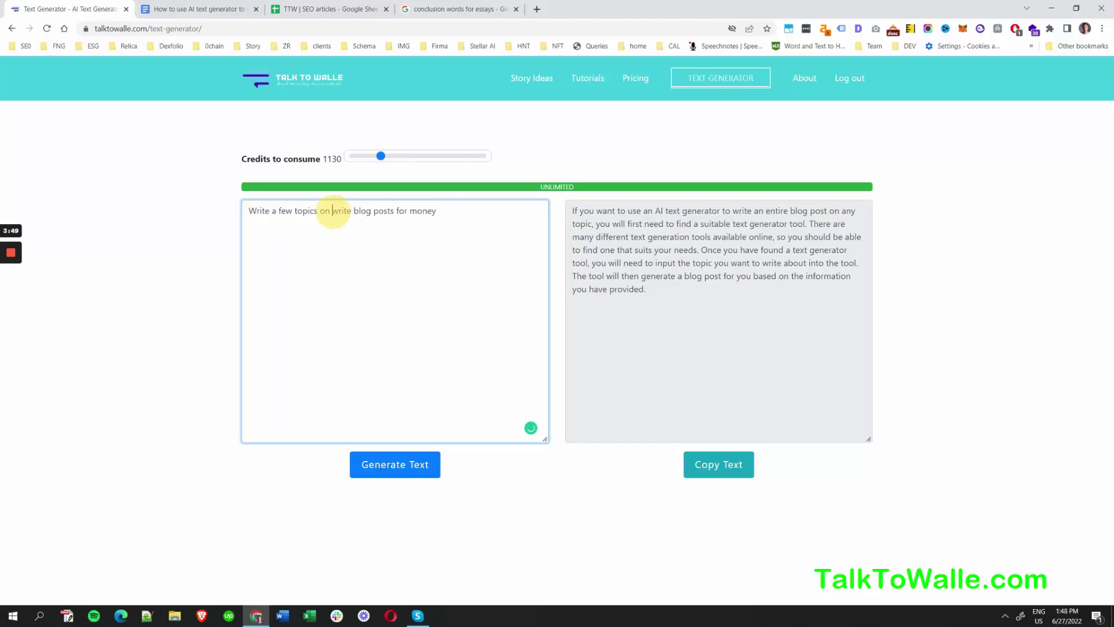
text(how )
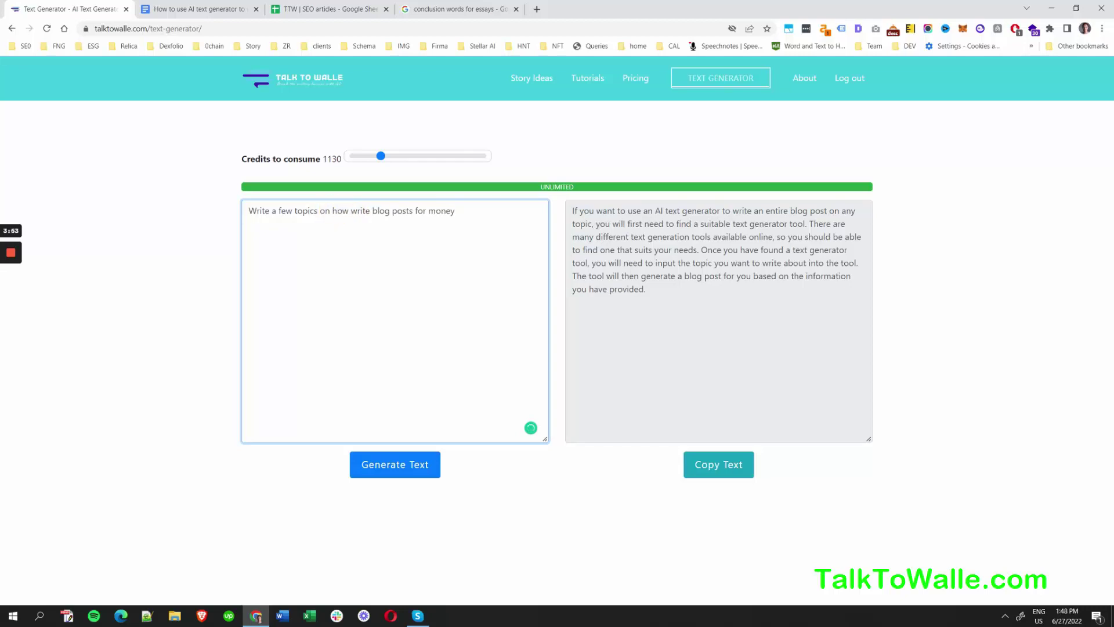
text(to write blog posts for money and where to )
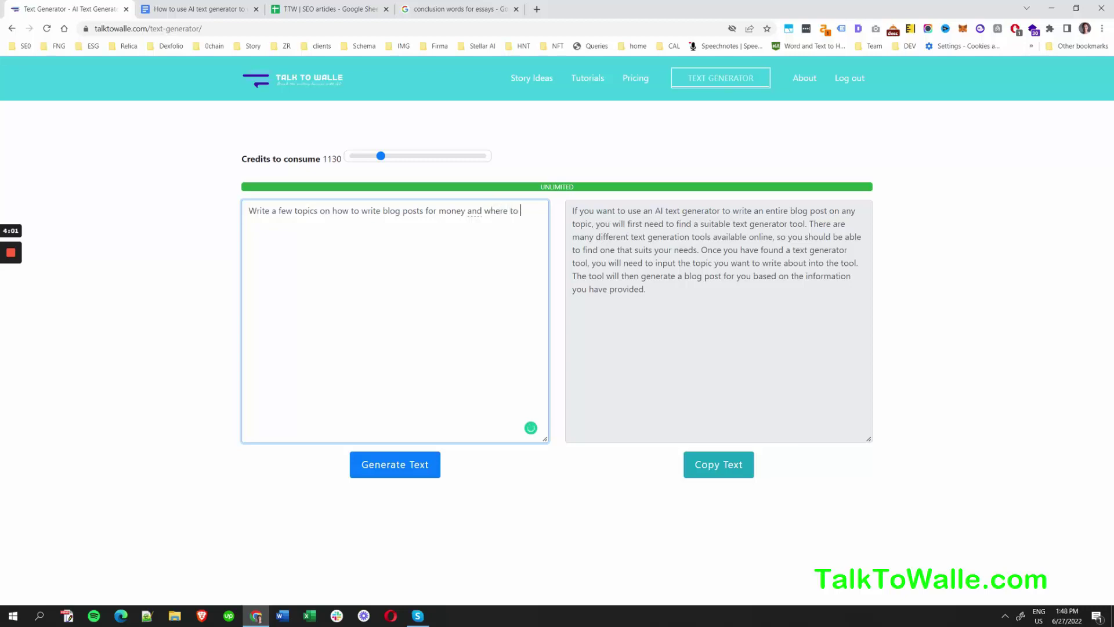
text(get started)
click(409, 474)
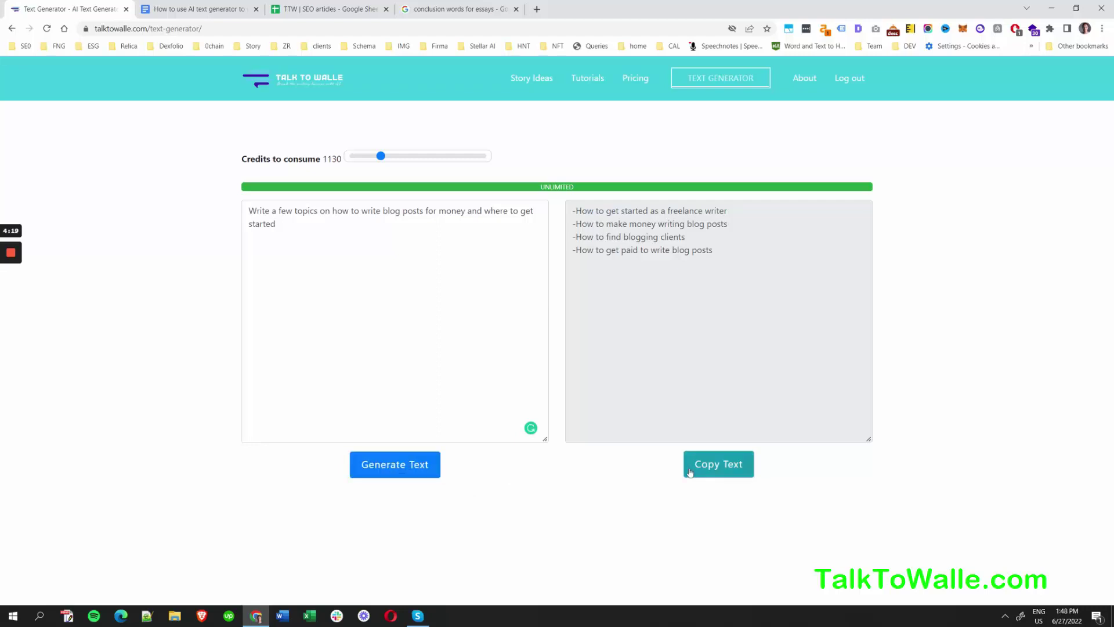
Step: Copy the generated topics and paste them below the paragraph in the Google Docs document, leaving a gap
click(725, 464)
click(197, 9)
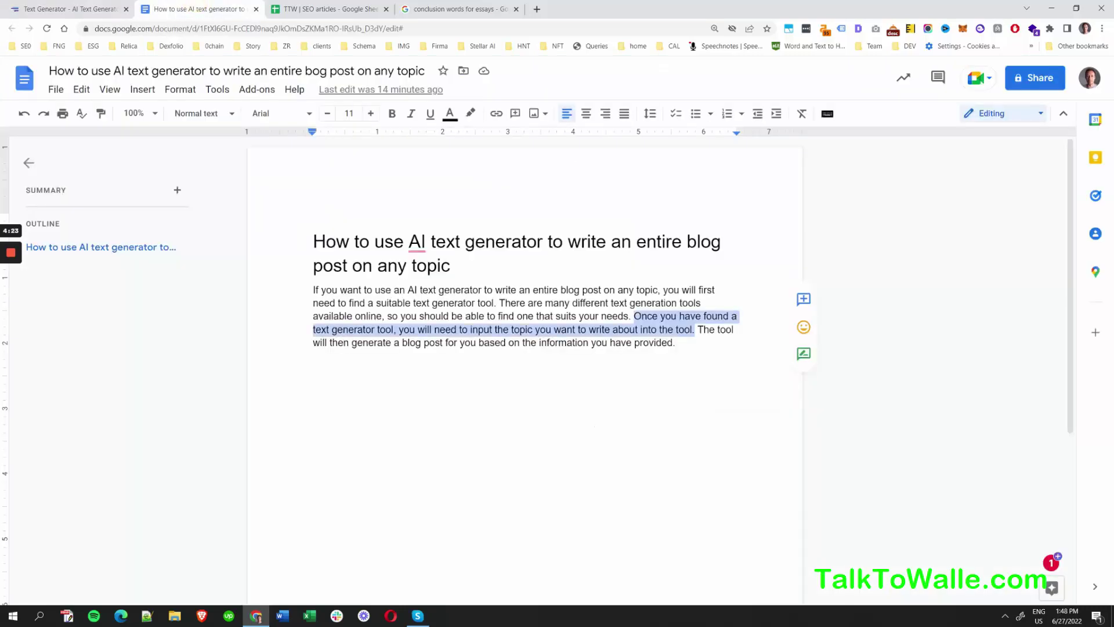
click(697, 358)
key(Return)
key(Return)
key(ctrl+v)
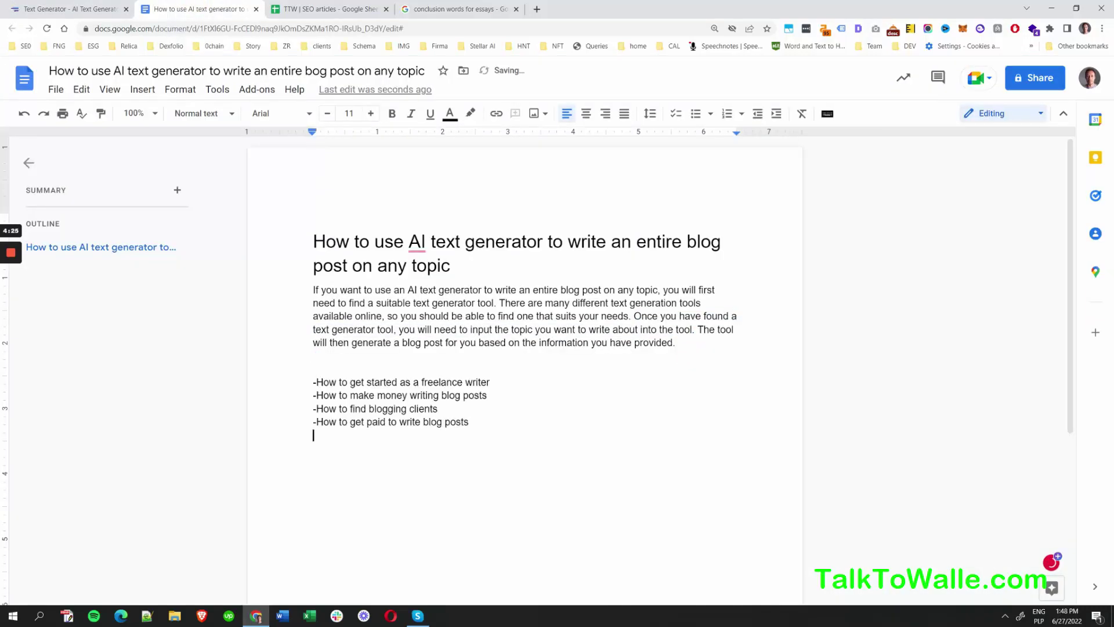
Step: Generate a second set of topics from the same prompt and append it to the topic list in the document
click(64, 9)
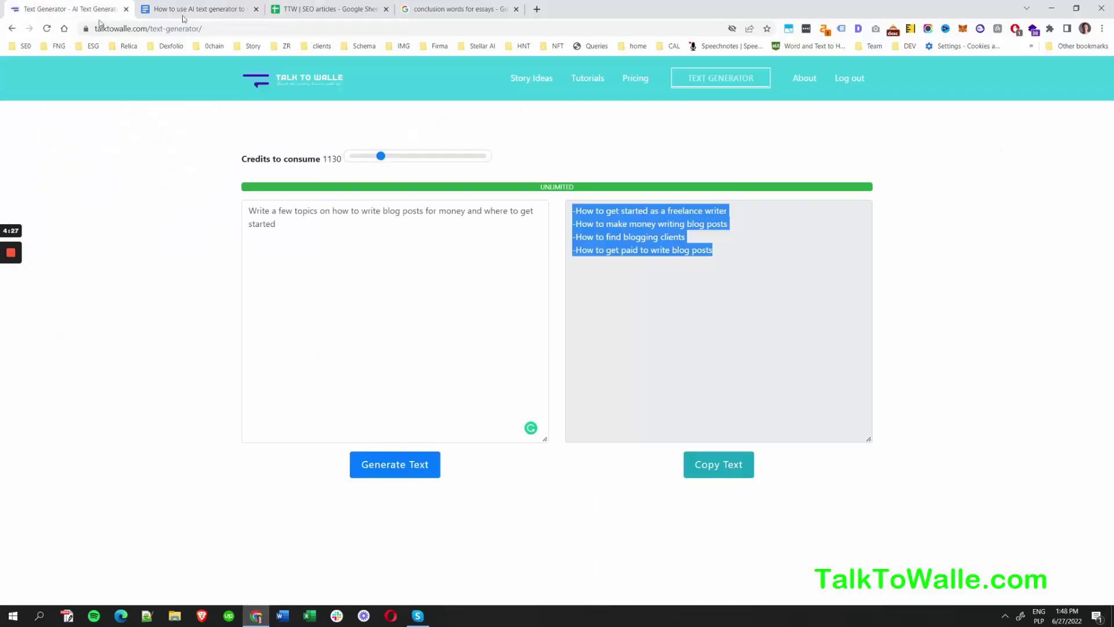
click(406, 472)
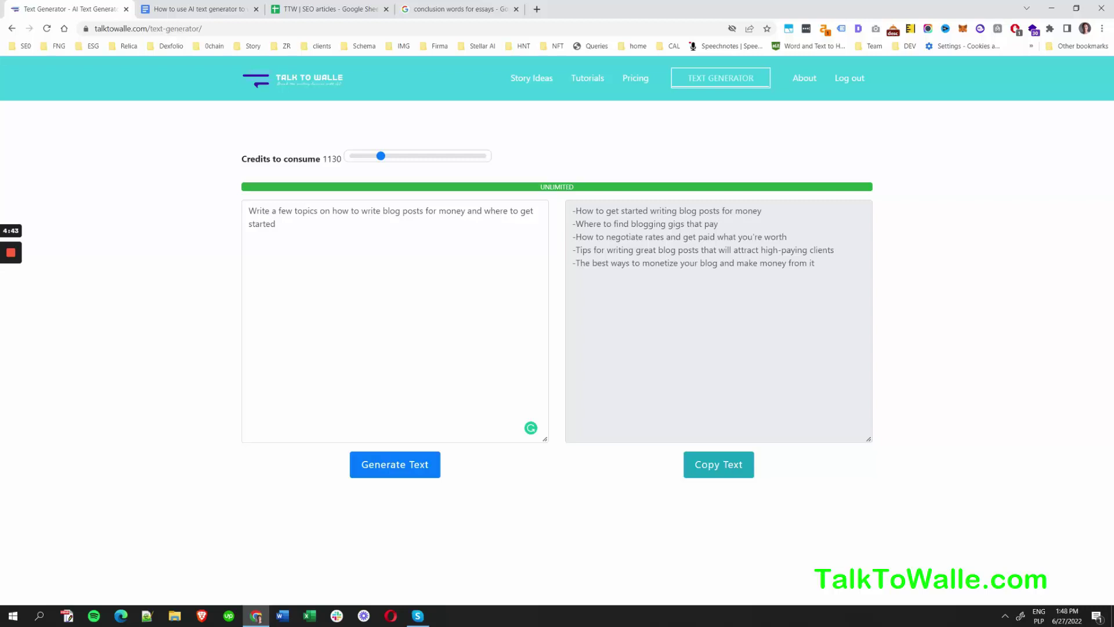
click(723, 467)
key(ctrl+c)
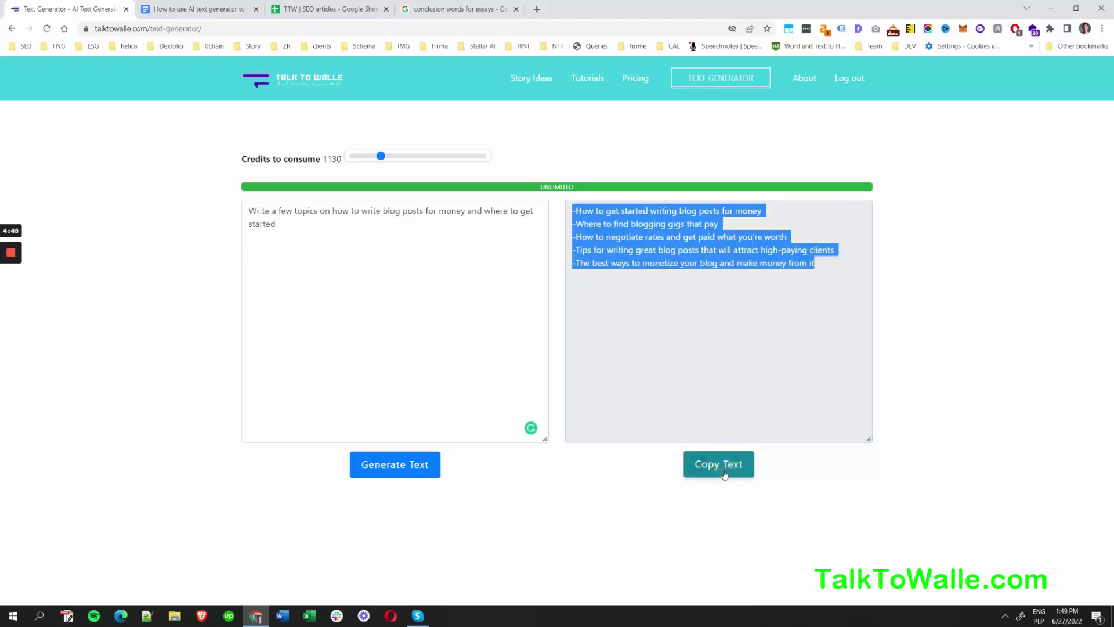
click(204, 9)
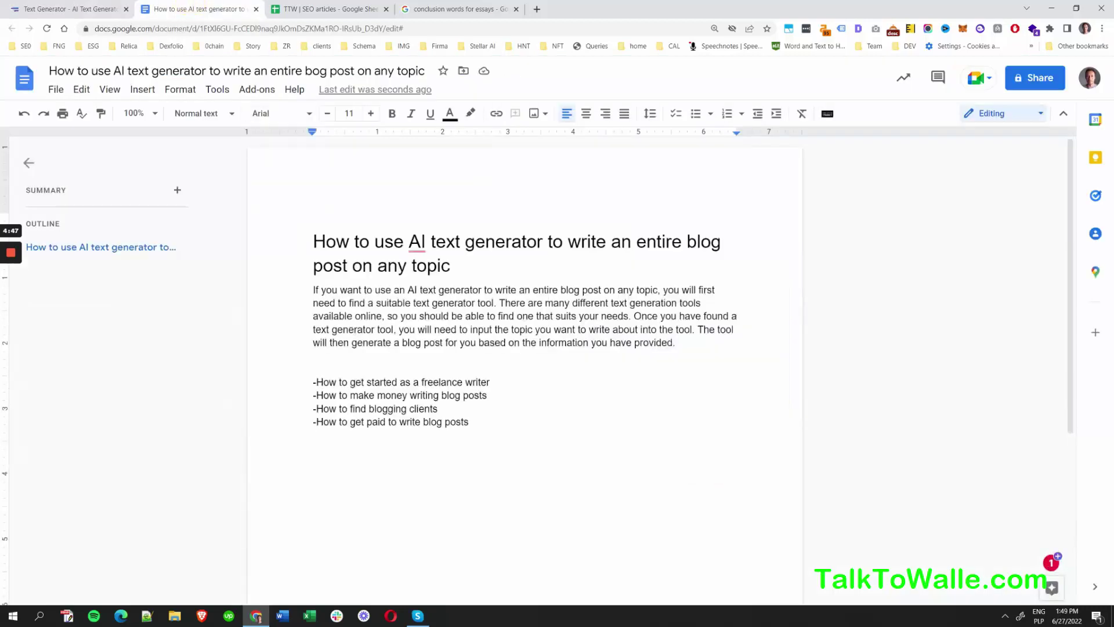
key(ctrl+v)
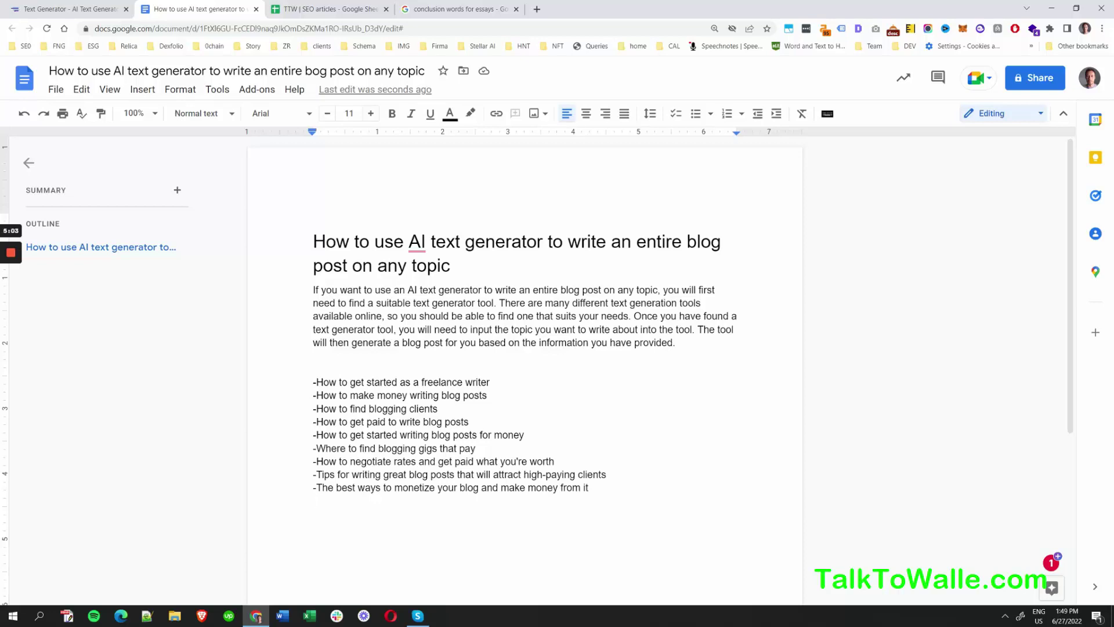
Step: Add a line above the topic list reading "Let's write about" followed by the topic prompt copied from the text generator
click(497, 356)
key(Return)
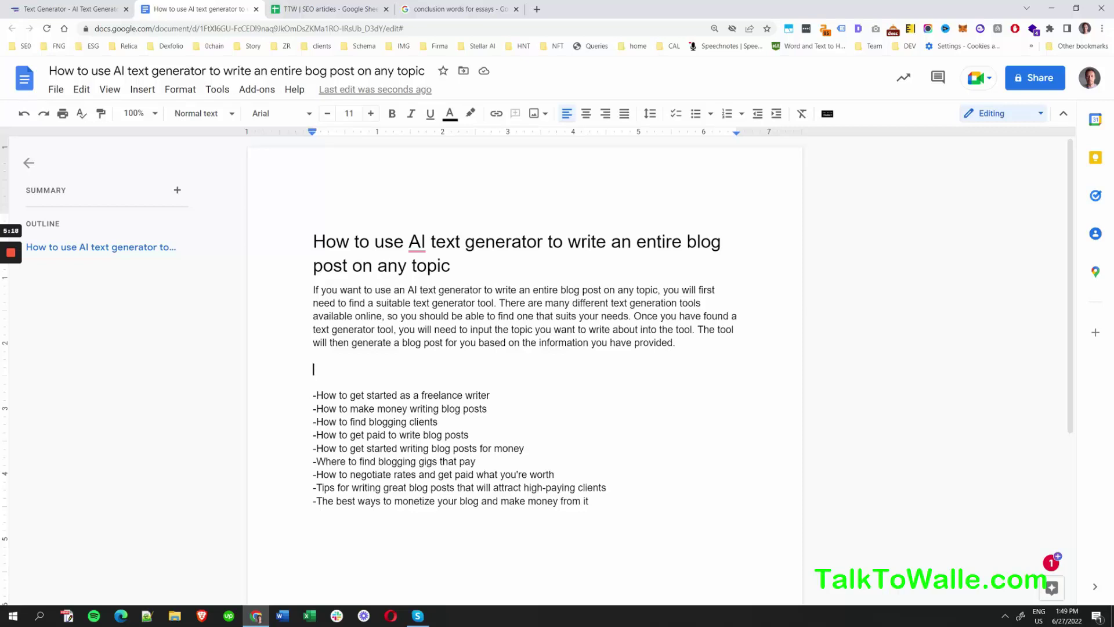
text(Let's write about)
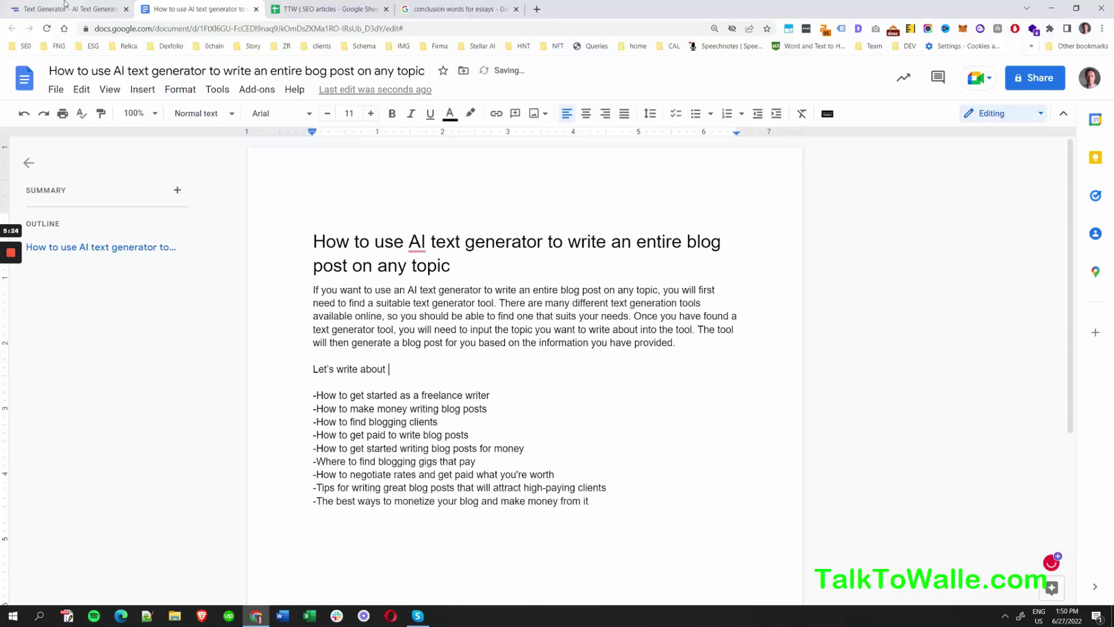
key(ctrl+shift+Tab)
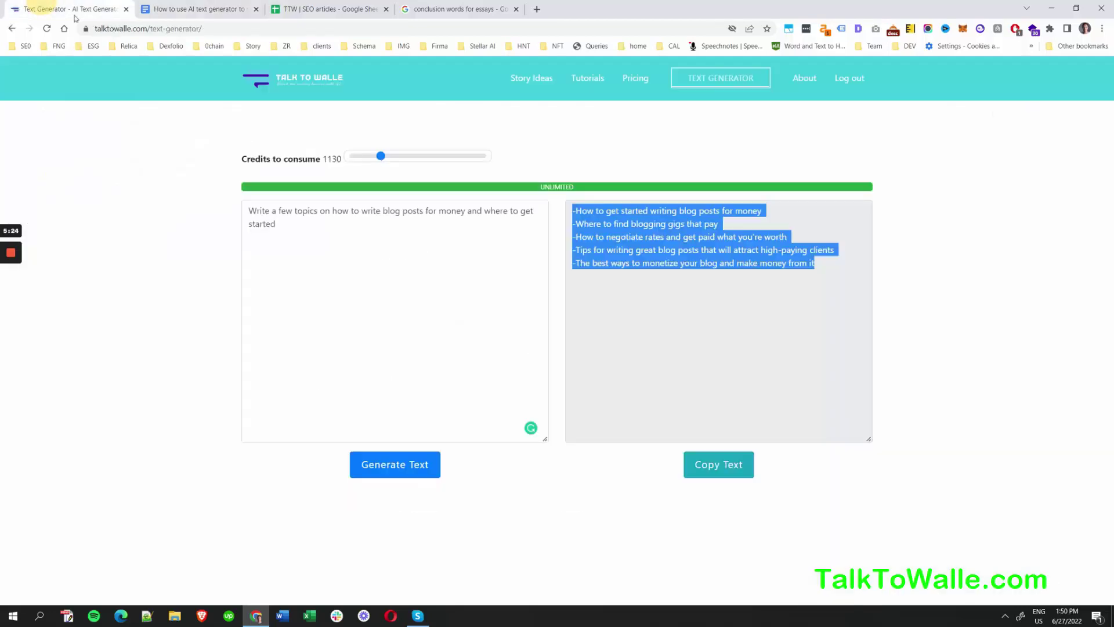
drag(276, 224, 223, 176)
key(ctrl+c)
click(192, 8)
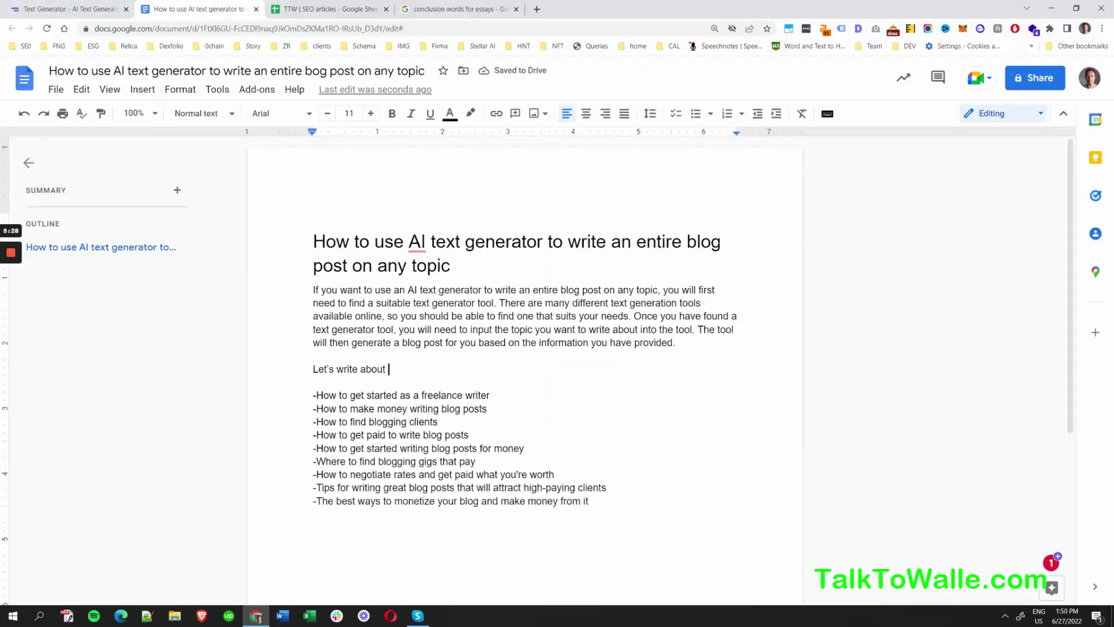
key(ctrl+v)
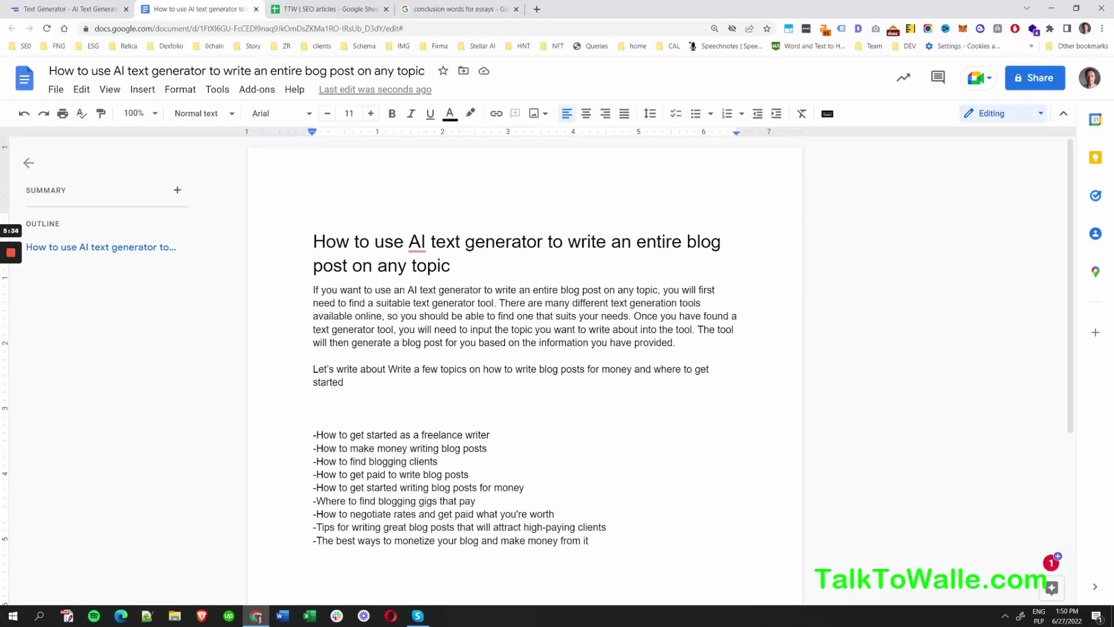
Step: Delete "Write a few topics on" from the "Let's write about" line and format the line as Heading 2
drag(397, 369, 481, 367)
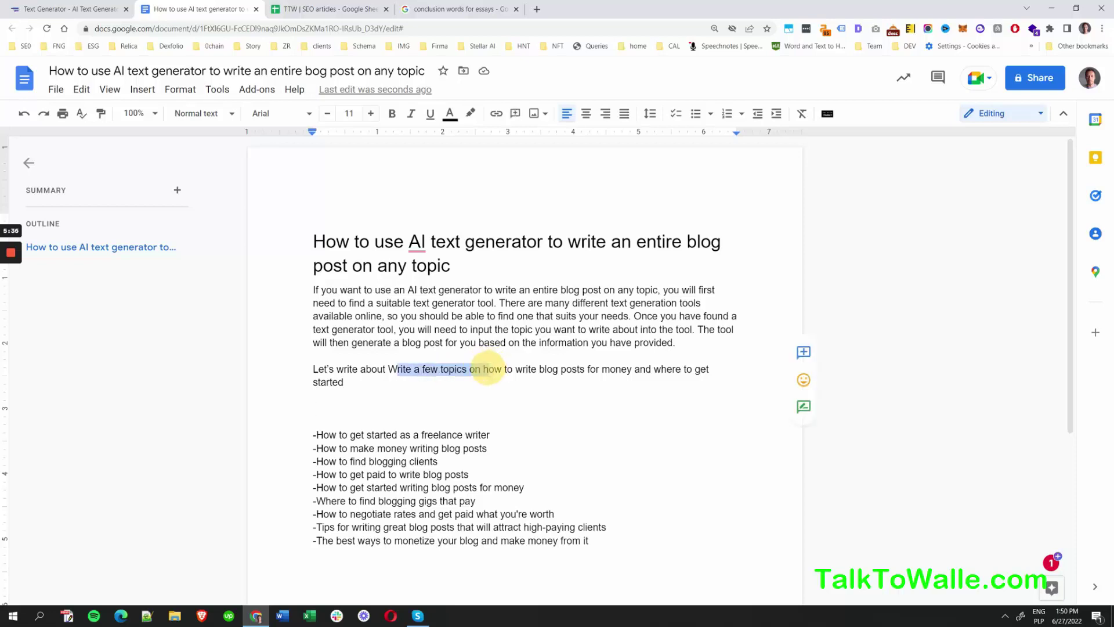
key(BackSpace)
key(BackSpace)
key(BackSpace)
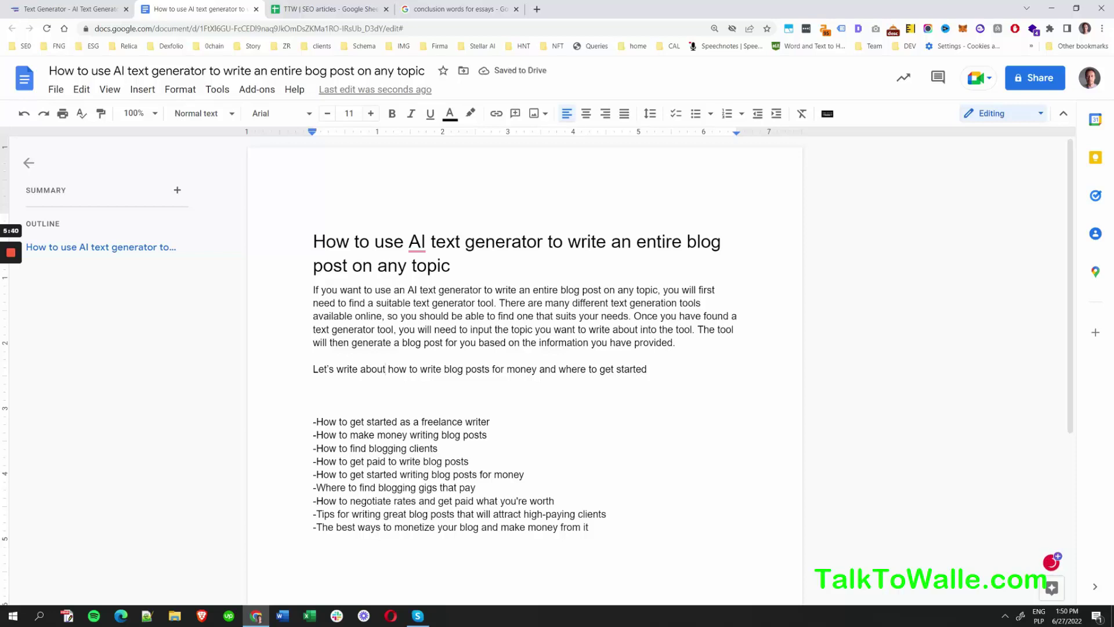
click(648, 369)
key(ctrl+alt+2)
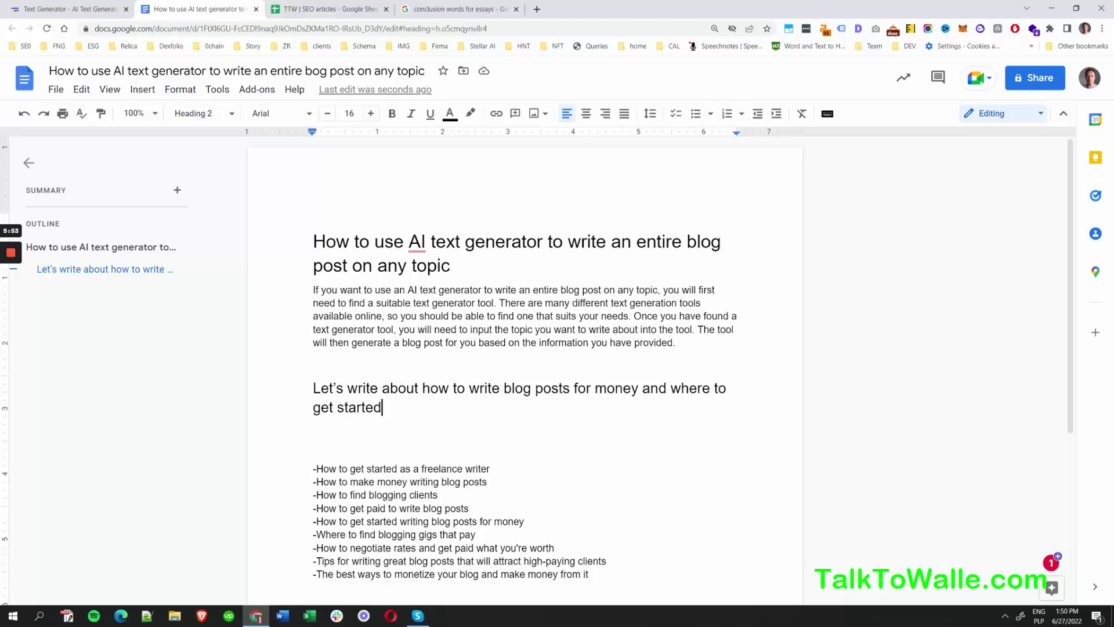
Step: Add an "Intro:" label with an empty line after it below the new Heading 2
click(394, 427)
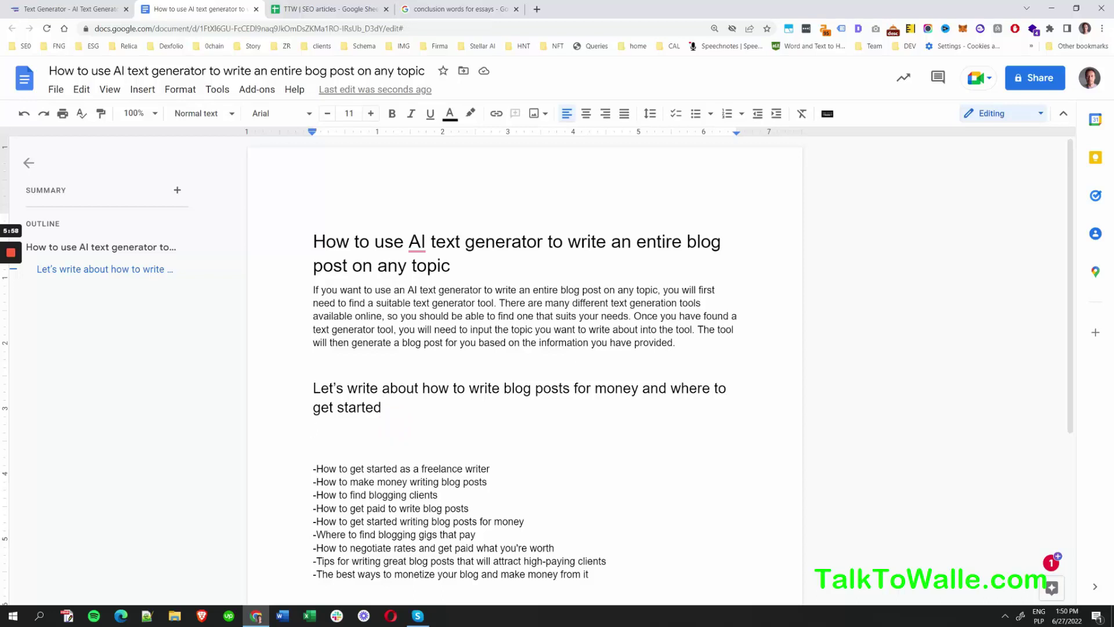
key(Return)
text(Intr)
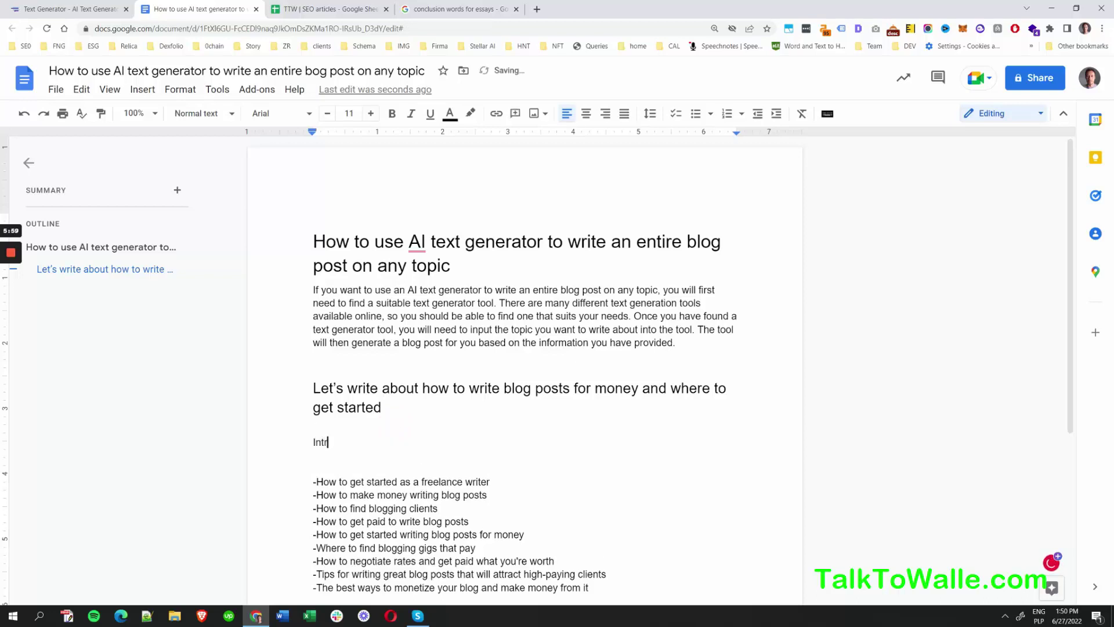
text(o:)
key(Return)
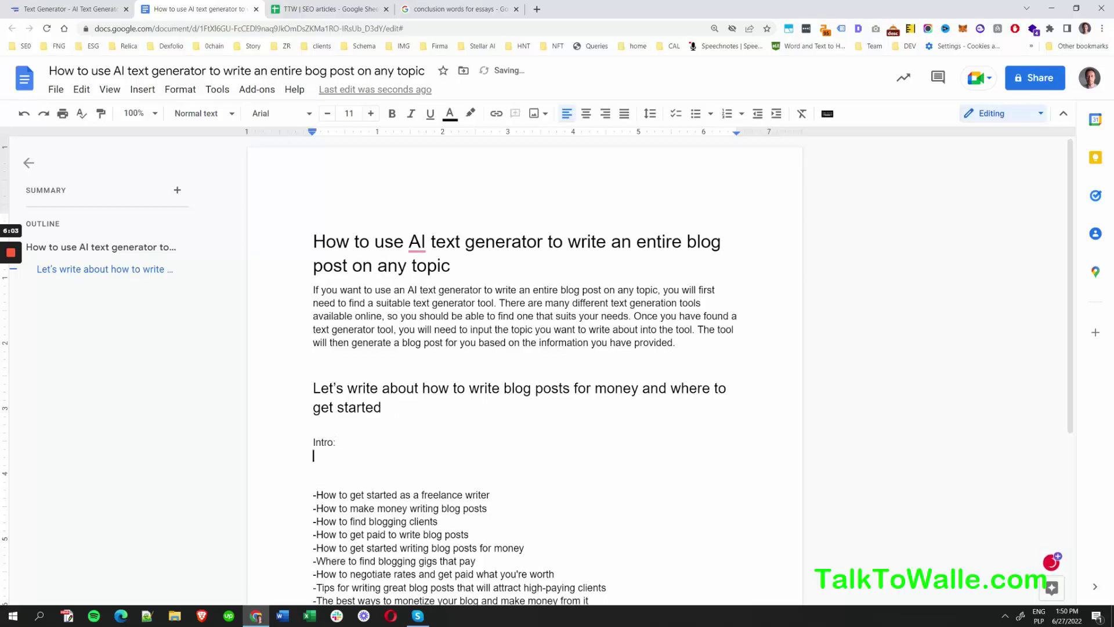
click(363, 406)
triple_click(311, 442)
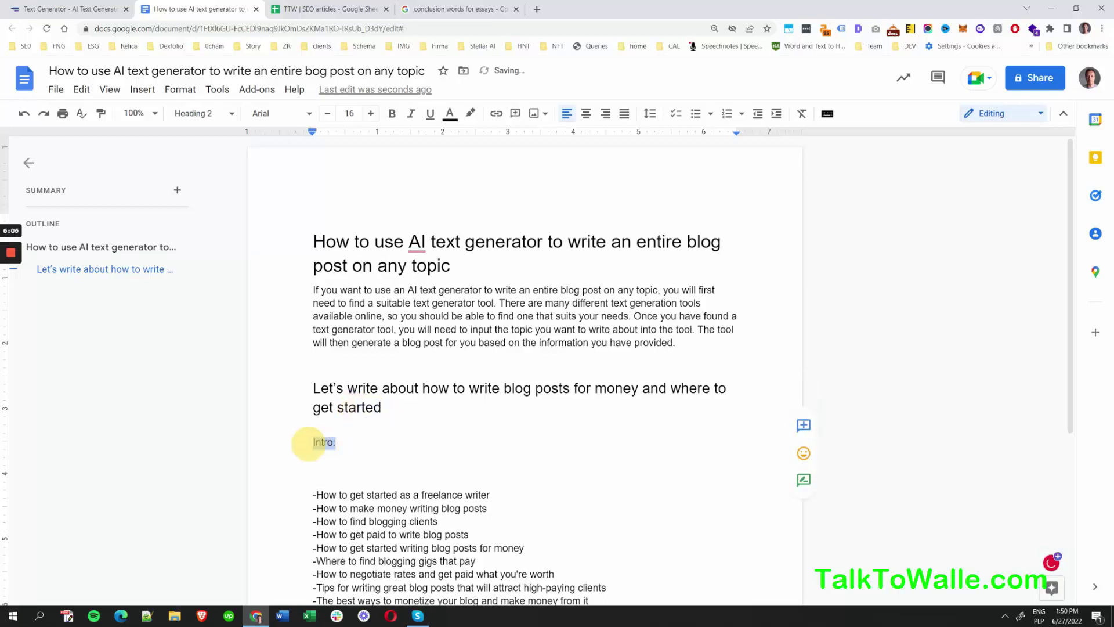
Step: Switch to the TalkToWalle text generator and add "generate intro for this article topic:" plus an empty line above the existing prompt
click(64, 9)
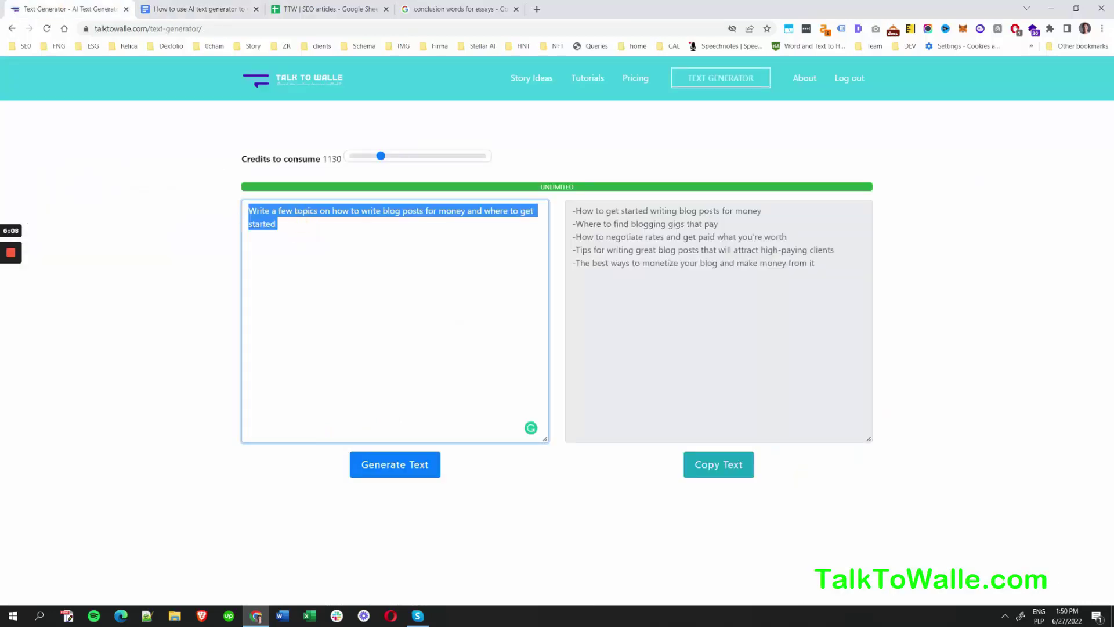
click(248, 210)
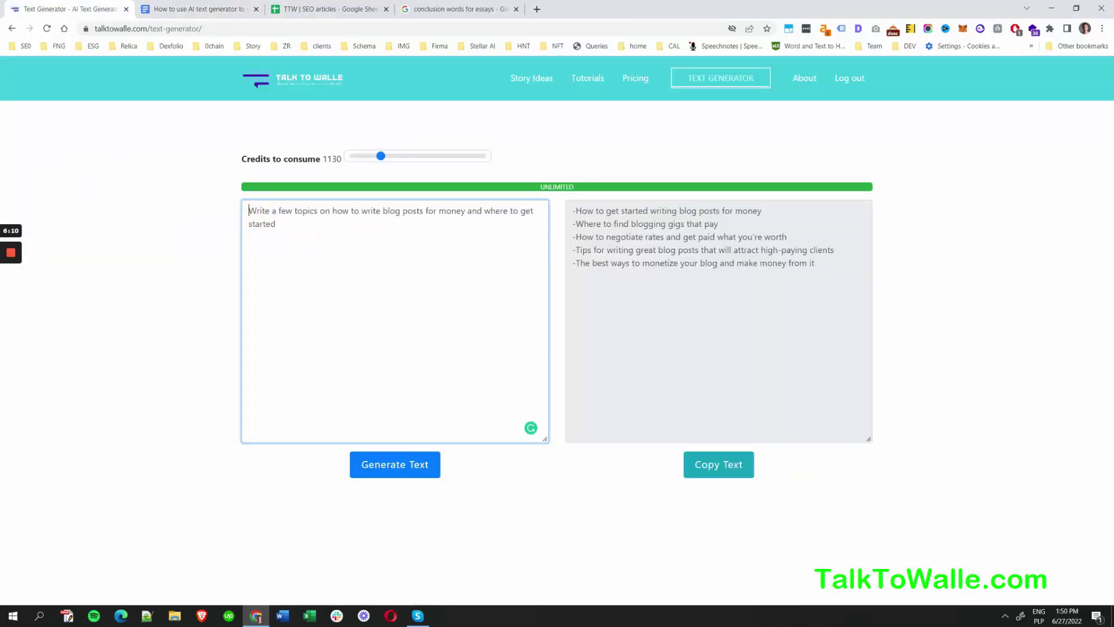
text(ge)
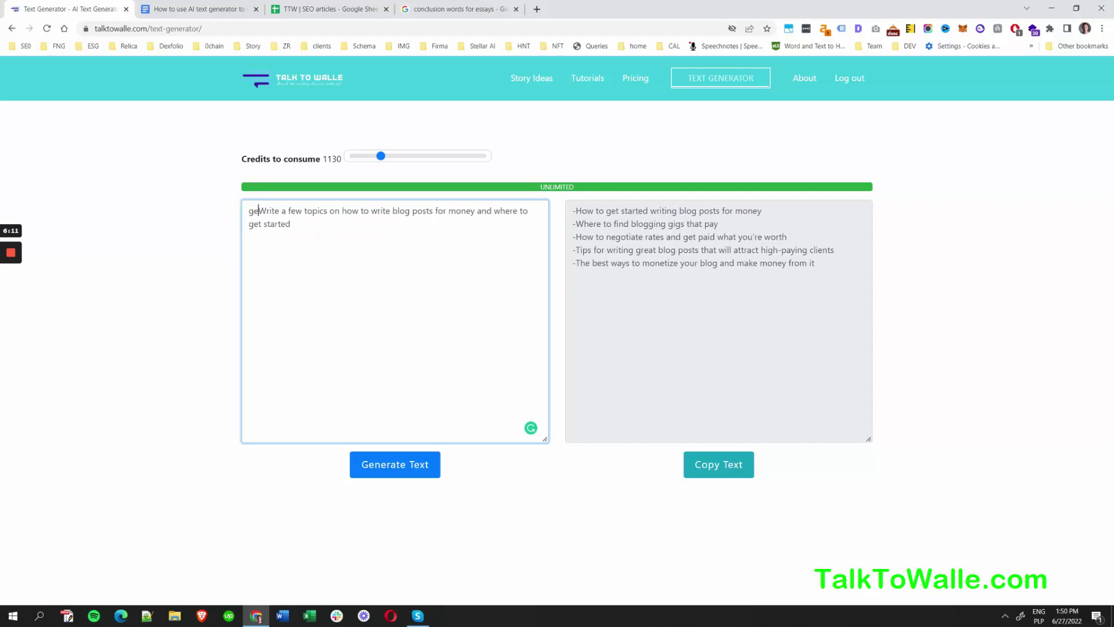
text(nerate int)
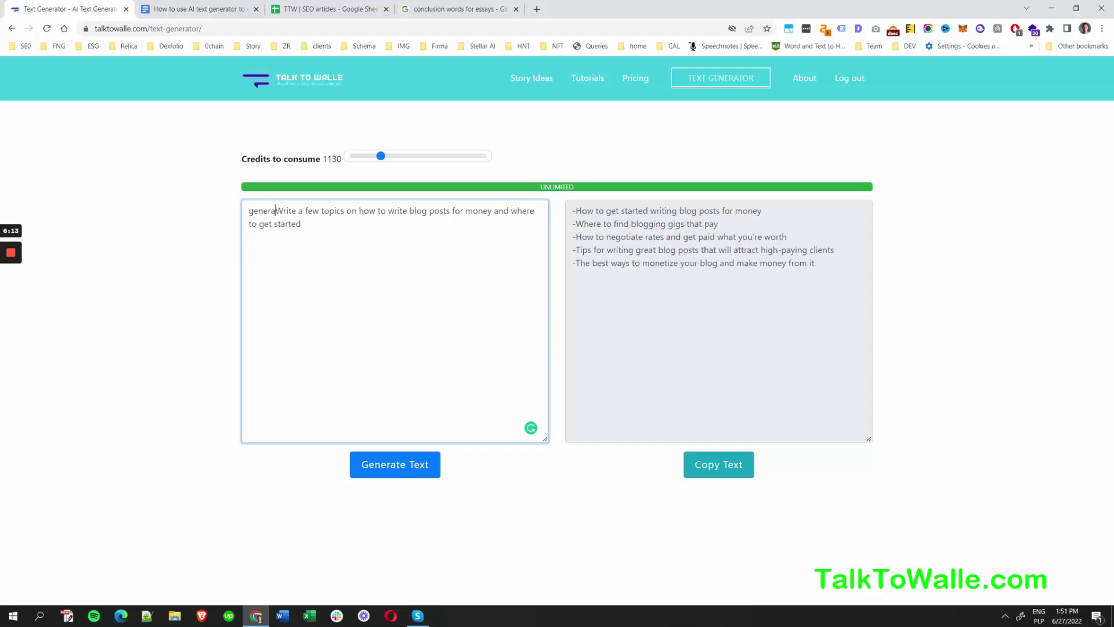
text(ro for this )
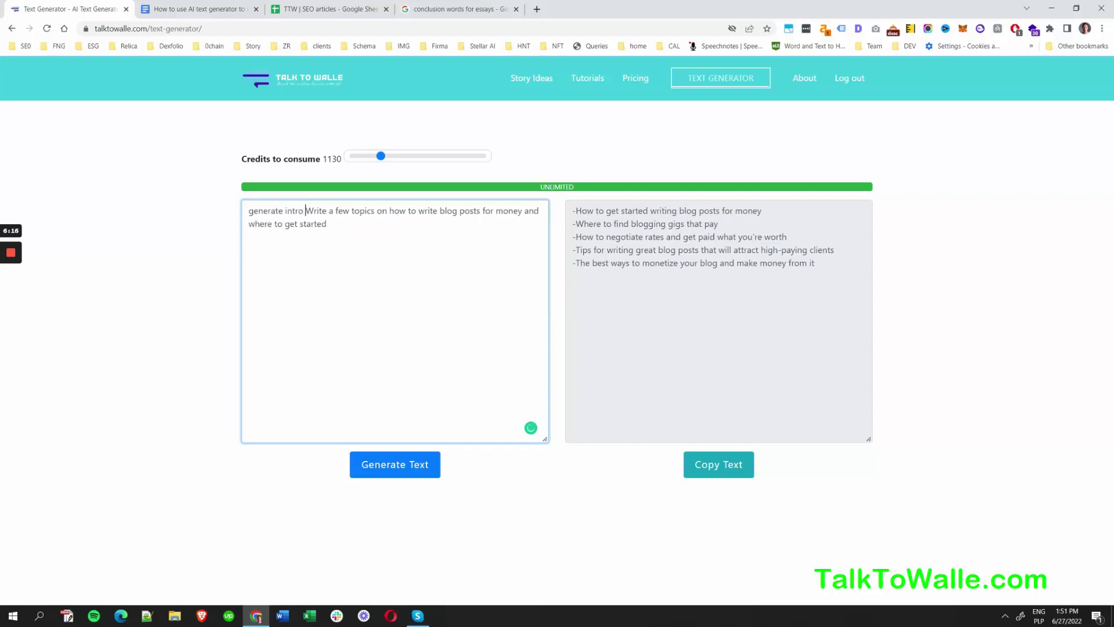
text(artic)
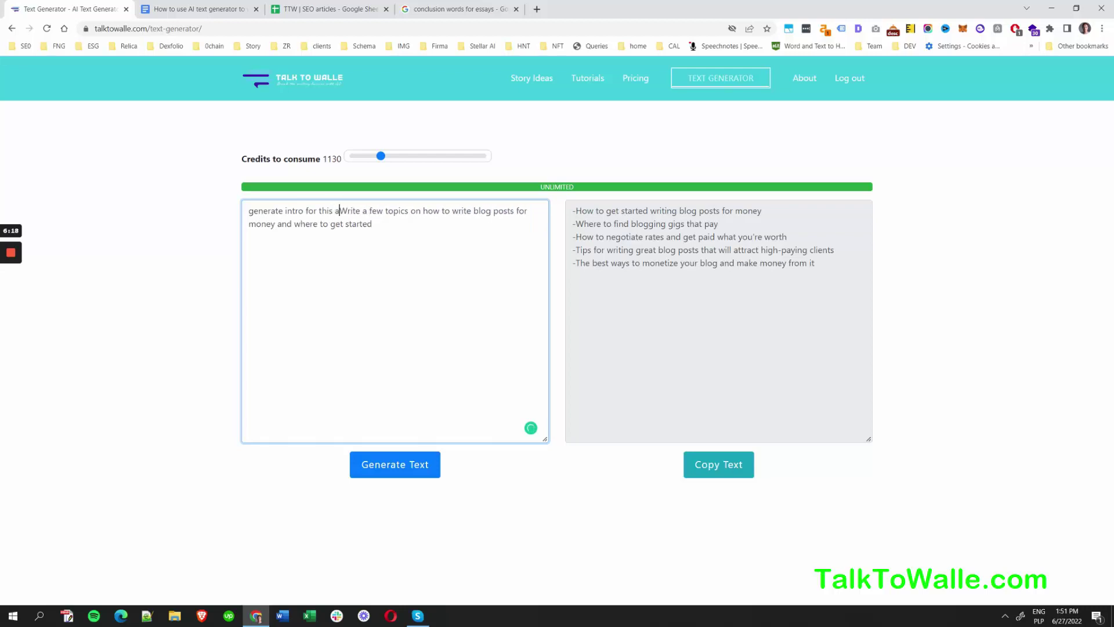
text(le)
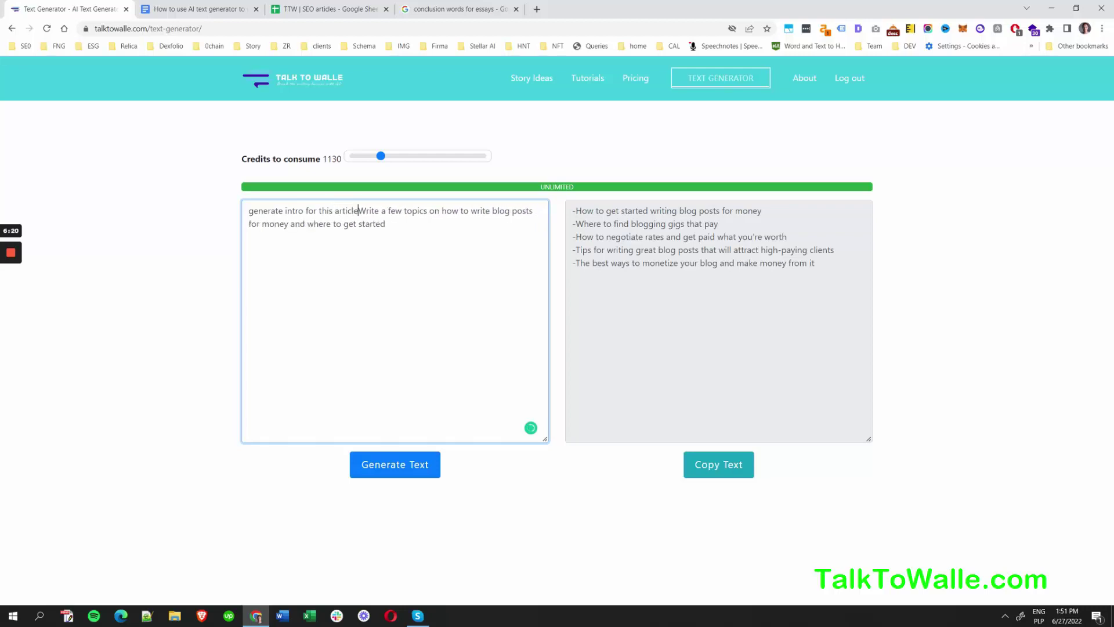
text( topic)
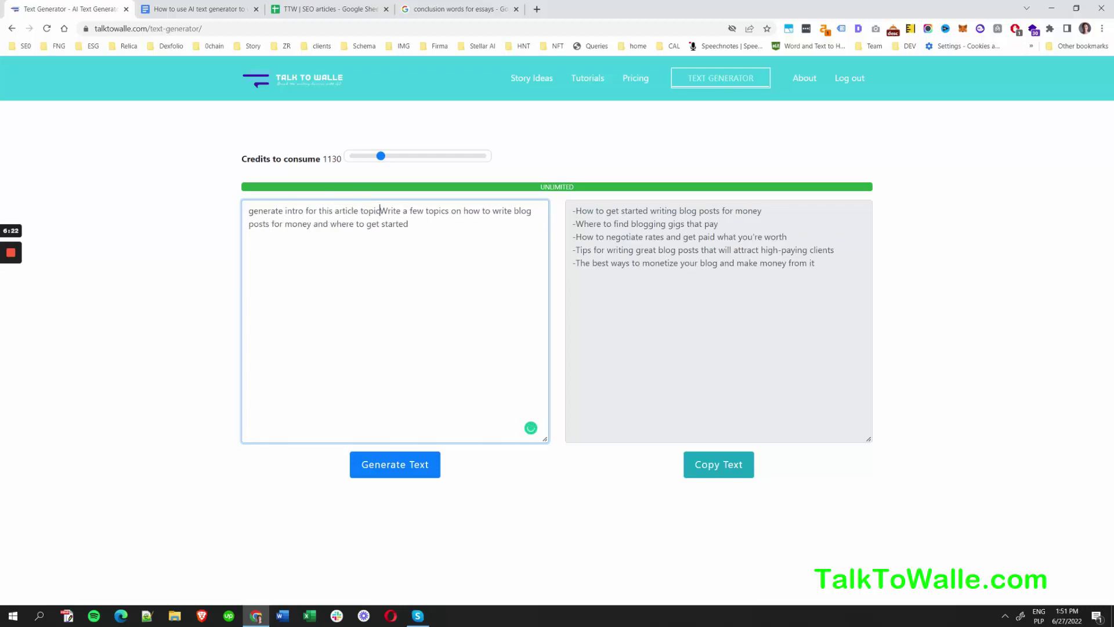
text(:)
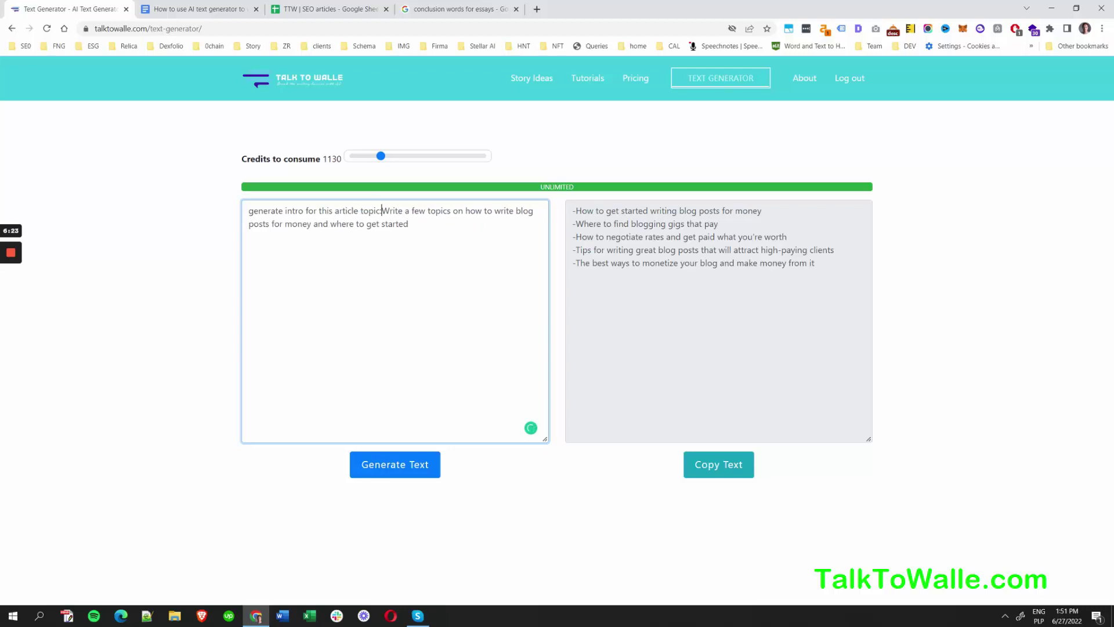
key(Return)
key(Return)
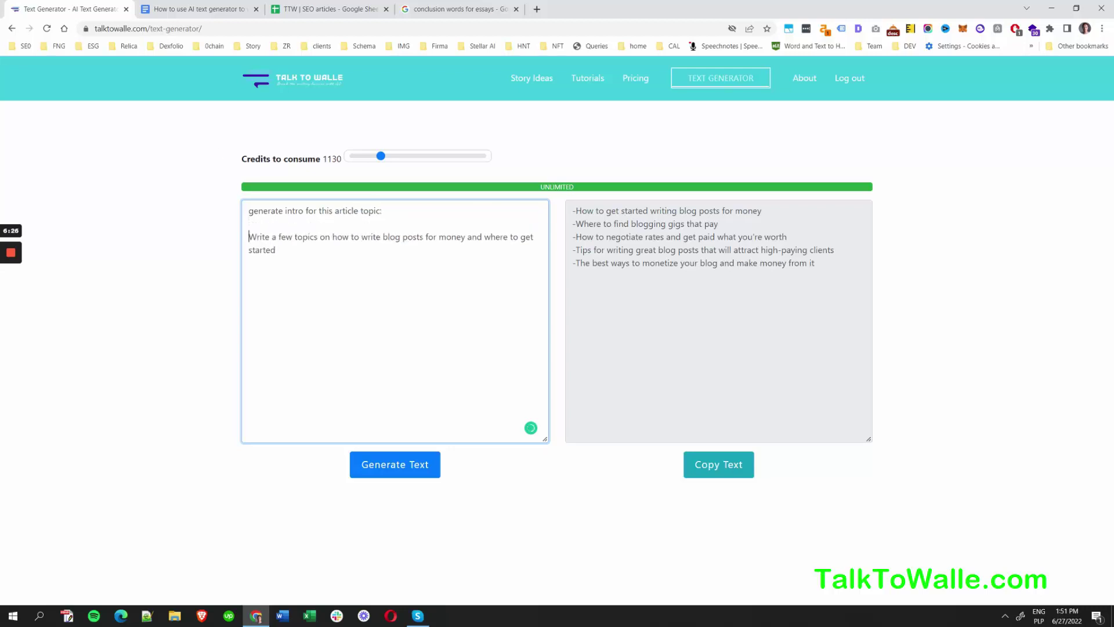
Step: Delete "Write a few topics on" from the prompt and generate the intro text
key(ctrl+shift+Right)
key(ctrl+shift+Right)
key(ctrl+shift+Right)
key(ctrl+shift+Right)
key(ctrl+shift+Right)
key(Delete)
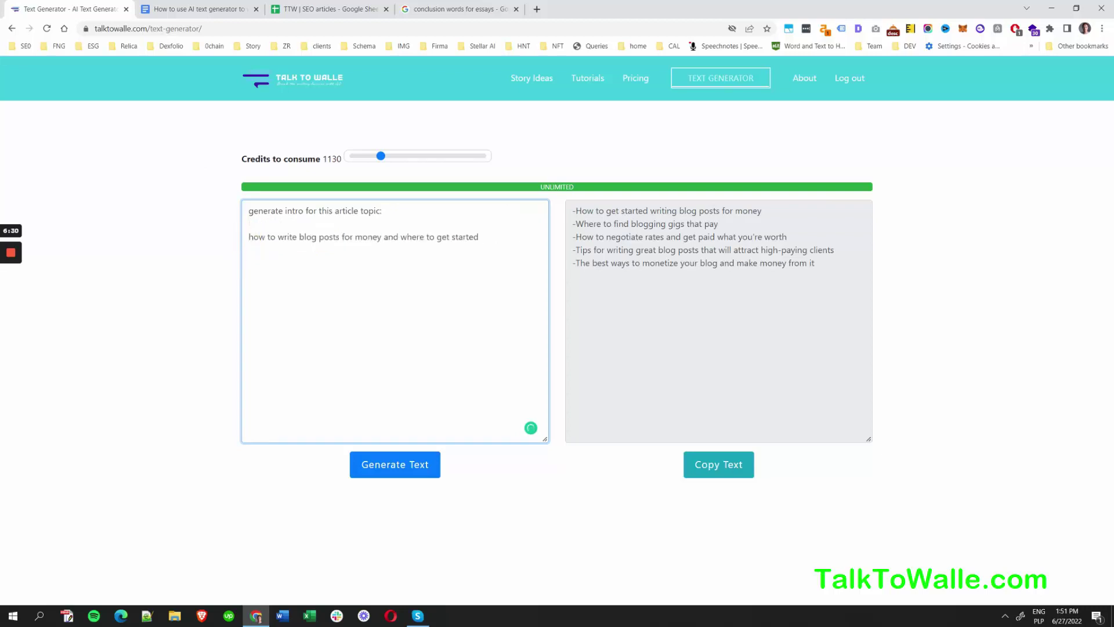
click(490, 236)
click(386, 465)
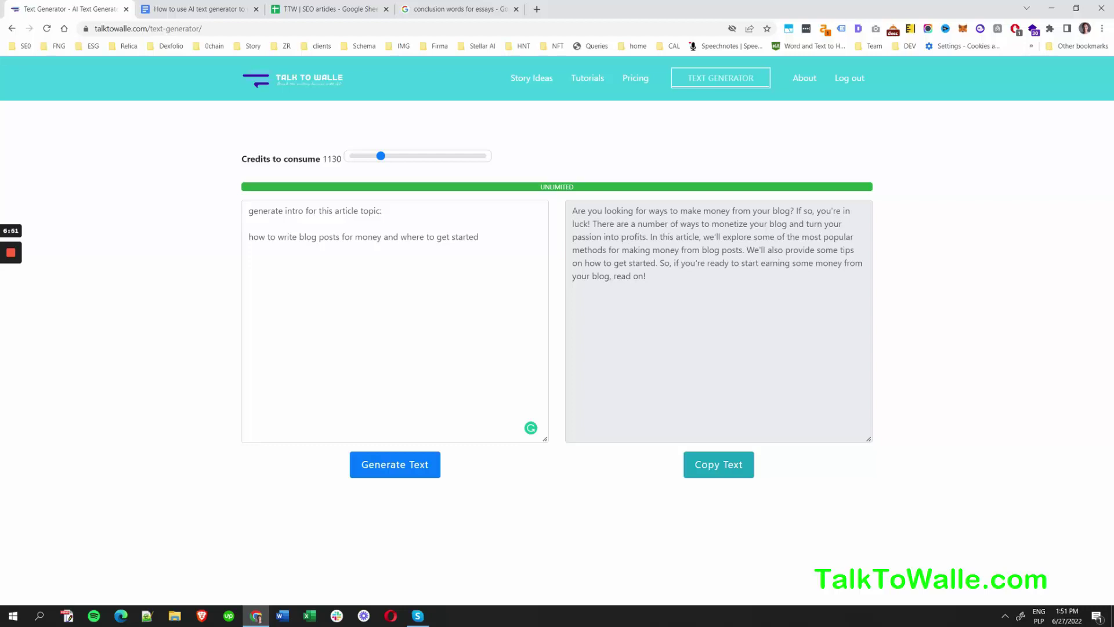
Step: Generate another intro from the same prompt and paste it below the "Intro:" label in the Google Docs document
click(733, 465)
click(438, 472)
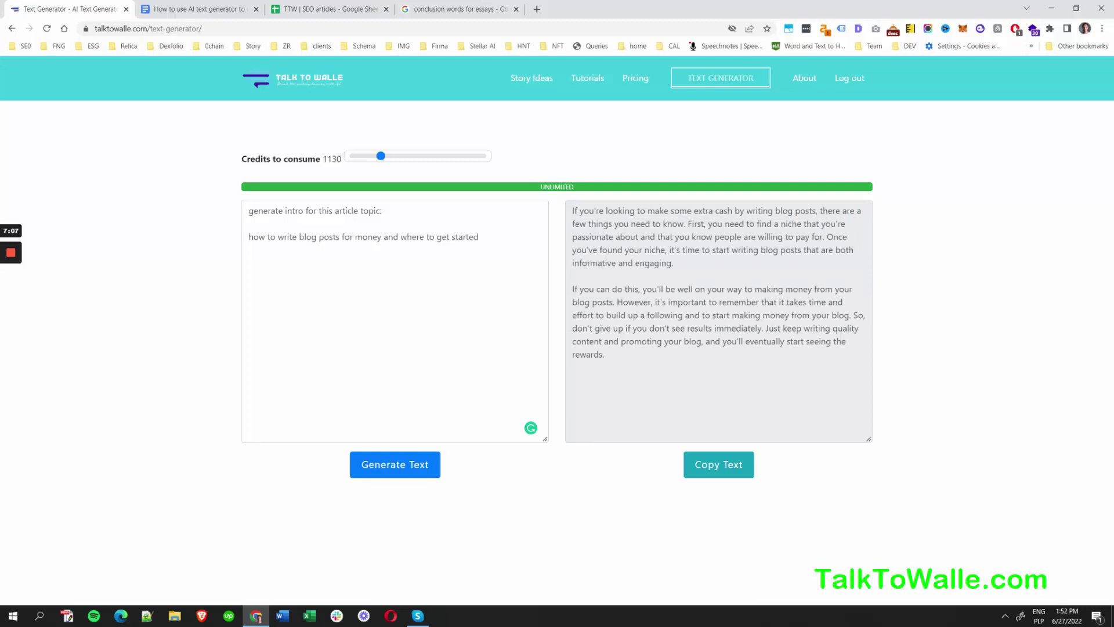
drag(694, 211, 729, 224)
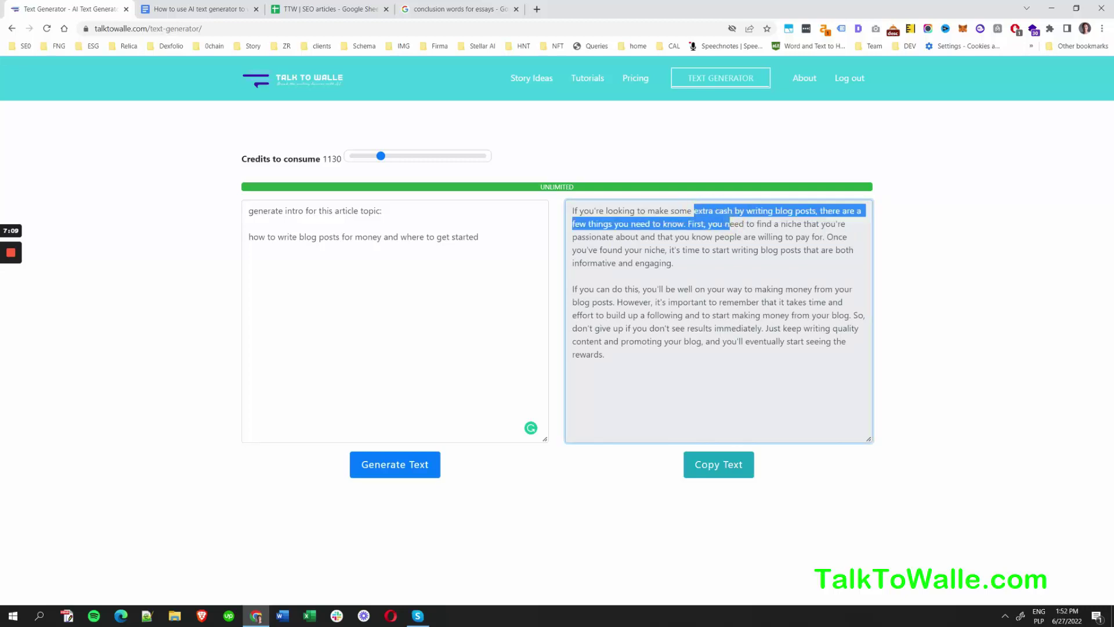
click(729, 224)
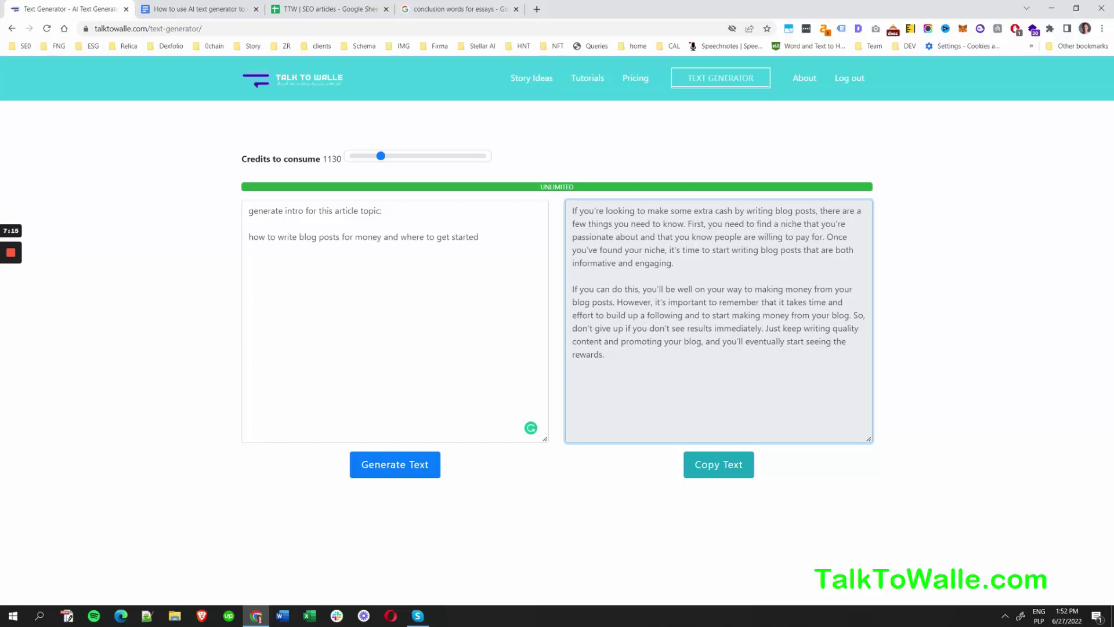
click(726, 468)
click(168, 9)
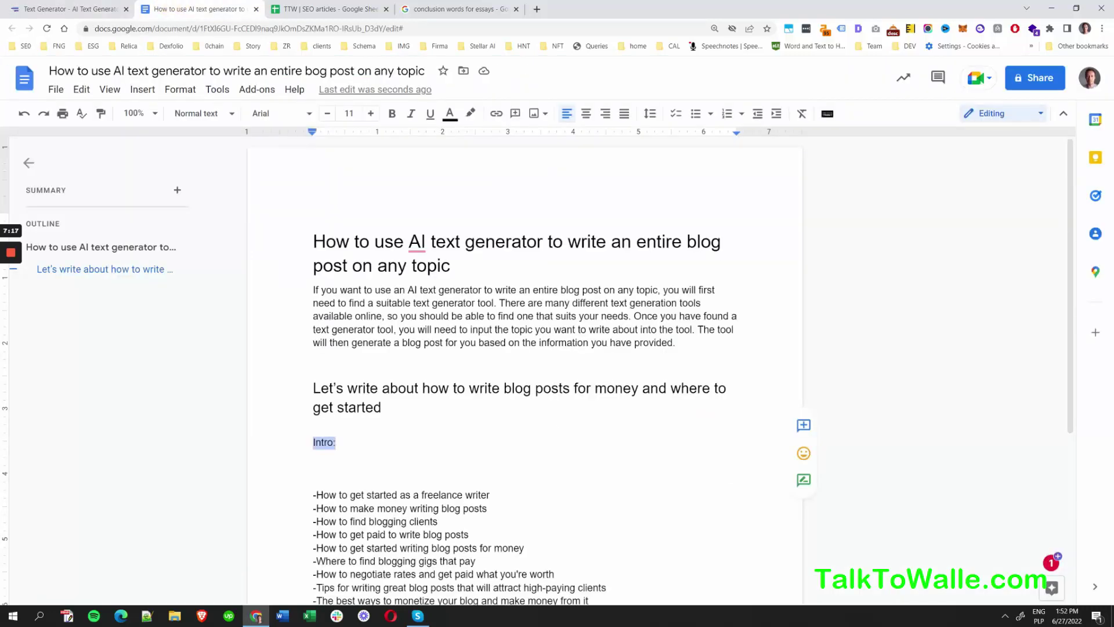
click(313, 456)
key(ctrl+v)
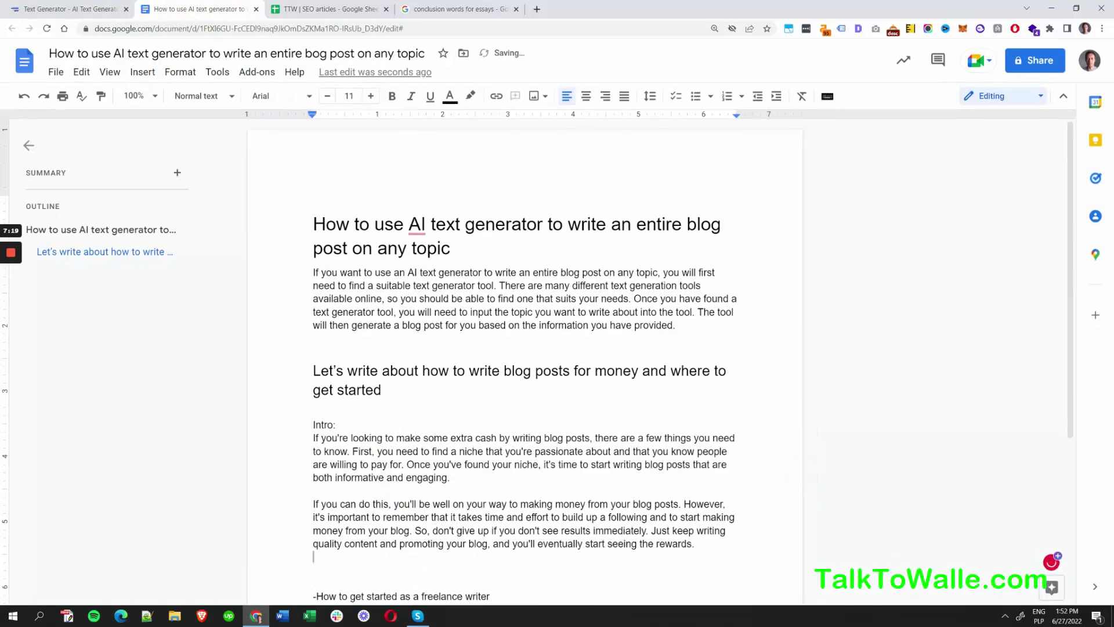
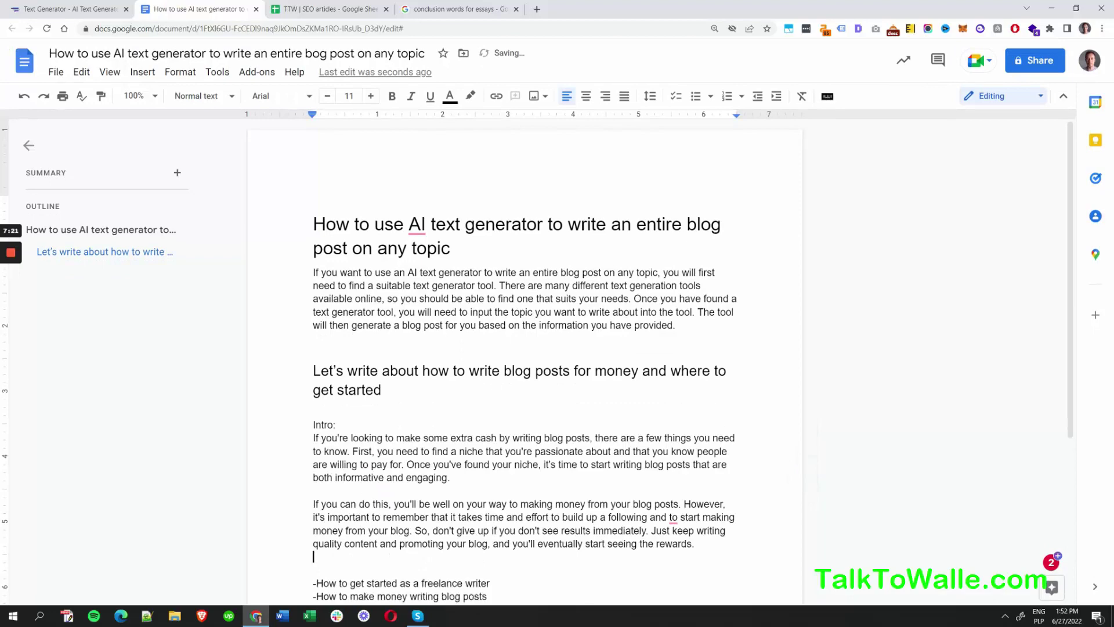
Step: Insert three empty lines after the topic "How to get started as a freelance writer" and replace its dash with the list number 1
scroll(522, 348, down, 3)
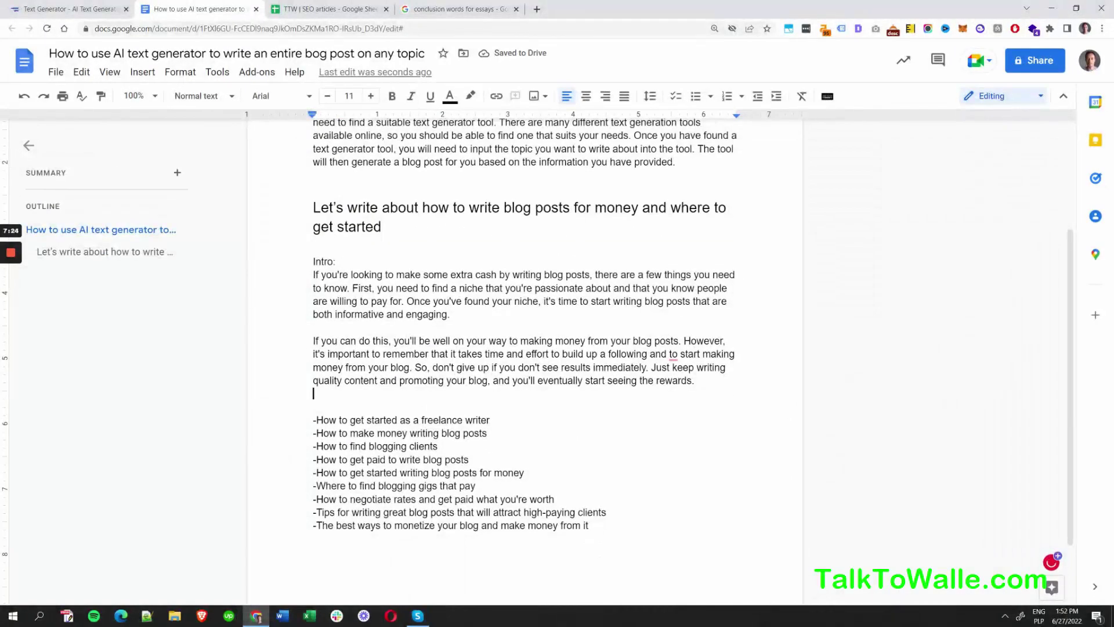
click(506, 419)
key(Return)
key(Return)
key(Return)
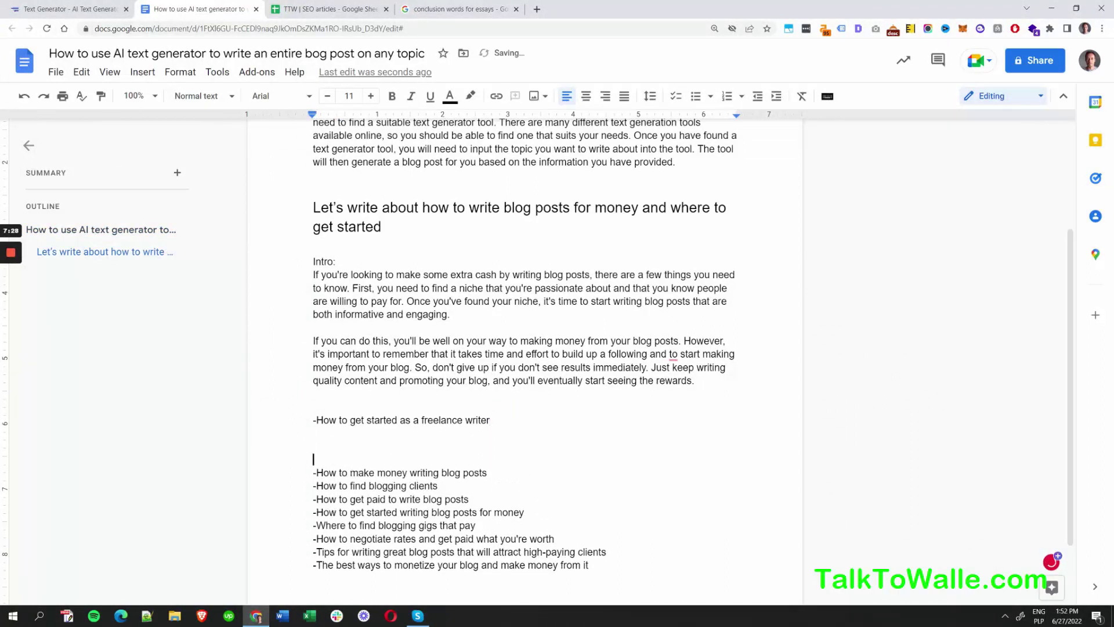
drag(312, 419, 317, 420)
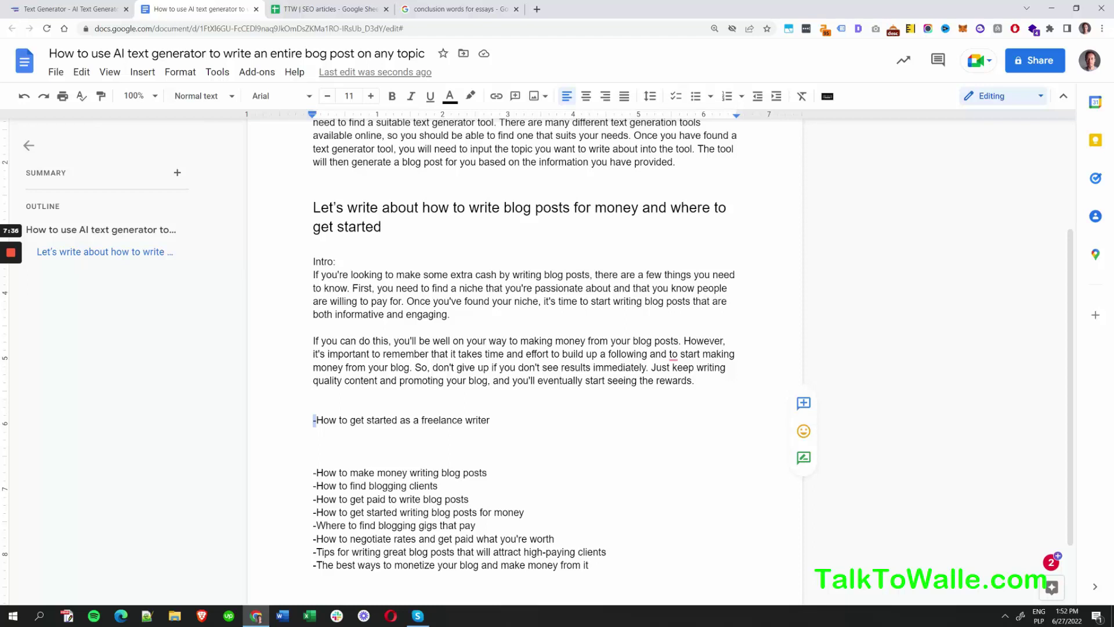
text(1.)
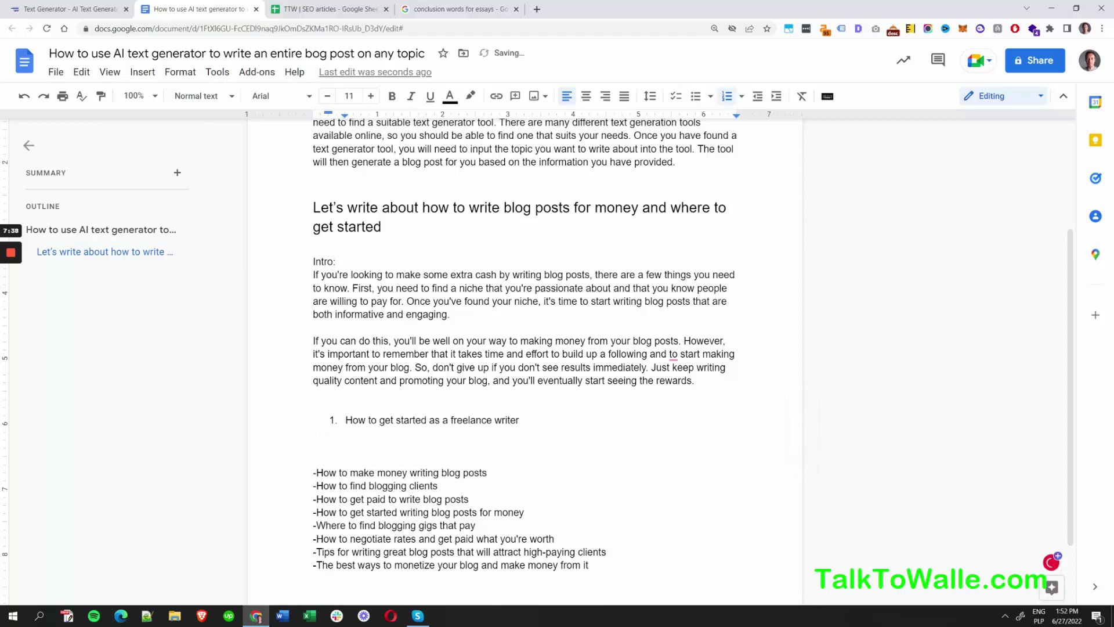
Step: Copy the topic "How to get started as a freelance writer" and replace the whole TalkToWalle prompt with it
key(shift+End)
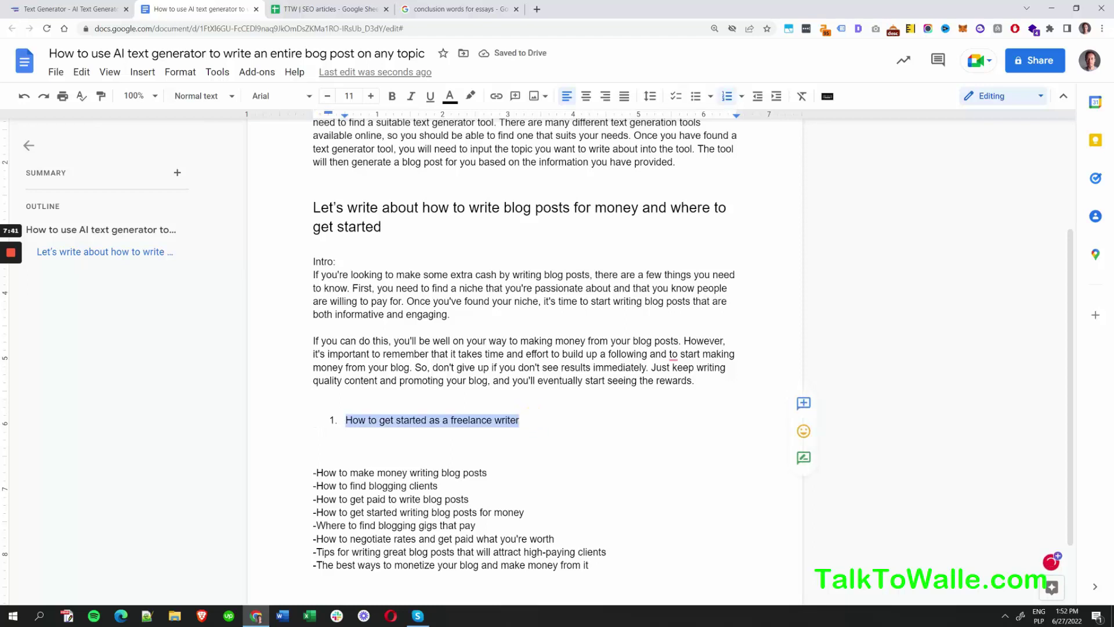
click(98, 6)
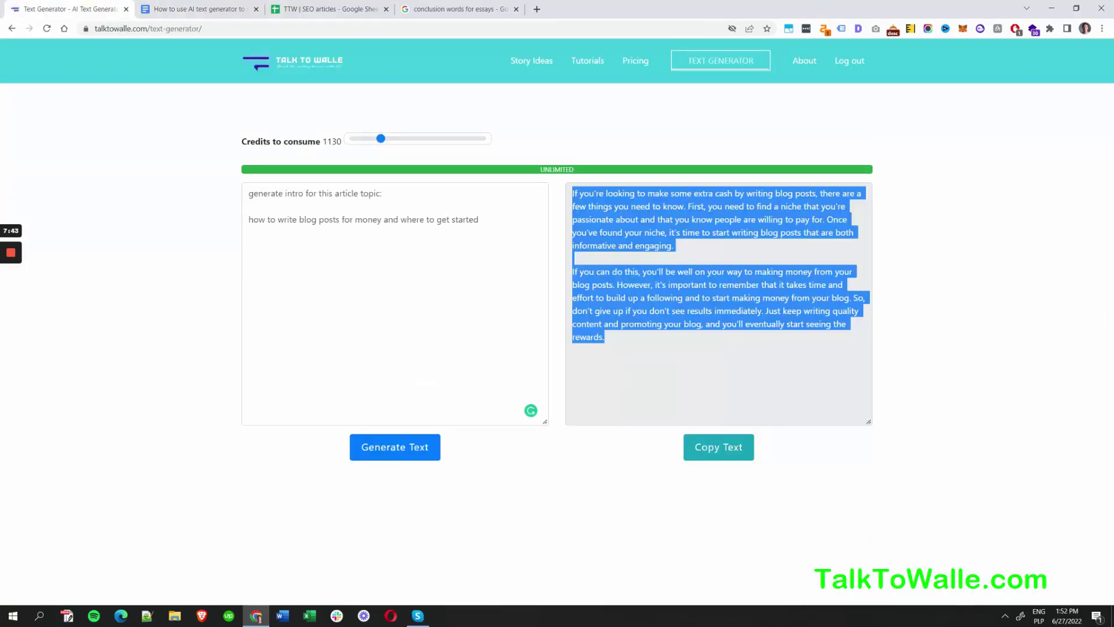
click(458, 220)
drag(458, 219, 179, 191)
text(How to get started as a freelance writer)
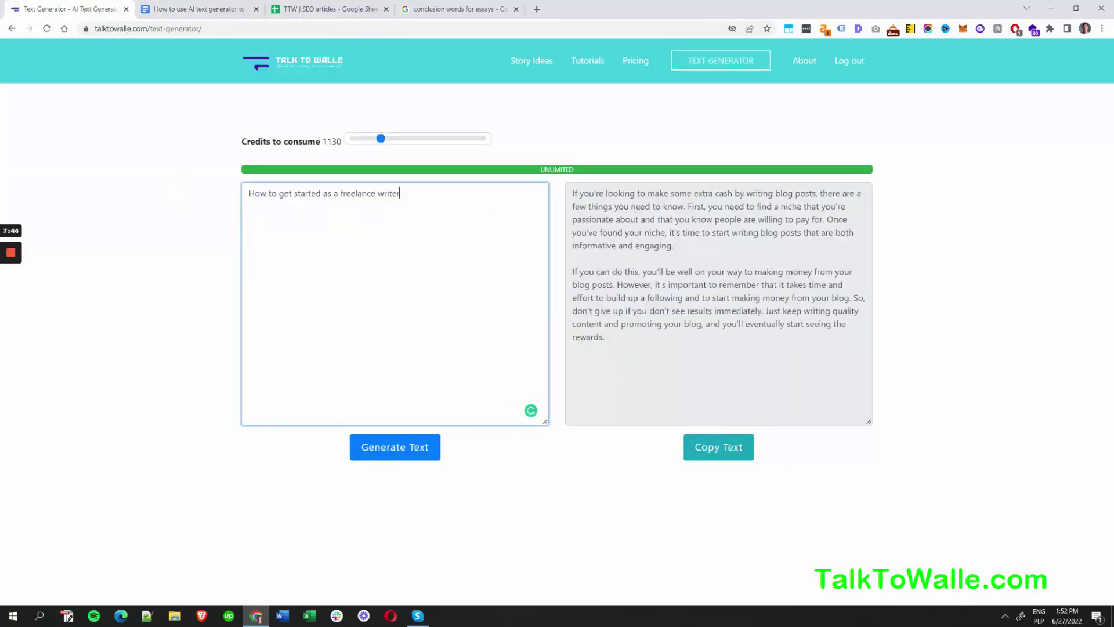
Step: Add "Expand on this topic. Write a few paragraphs on this:" and an empty line above the topic in the prompt, and generate the text
click(249, 193)
text(xpand on this)
key(Return)
key(Return)
text(E)
click(307, 193)
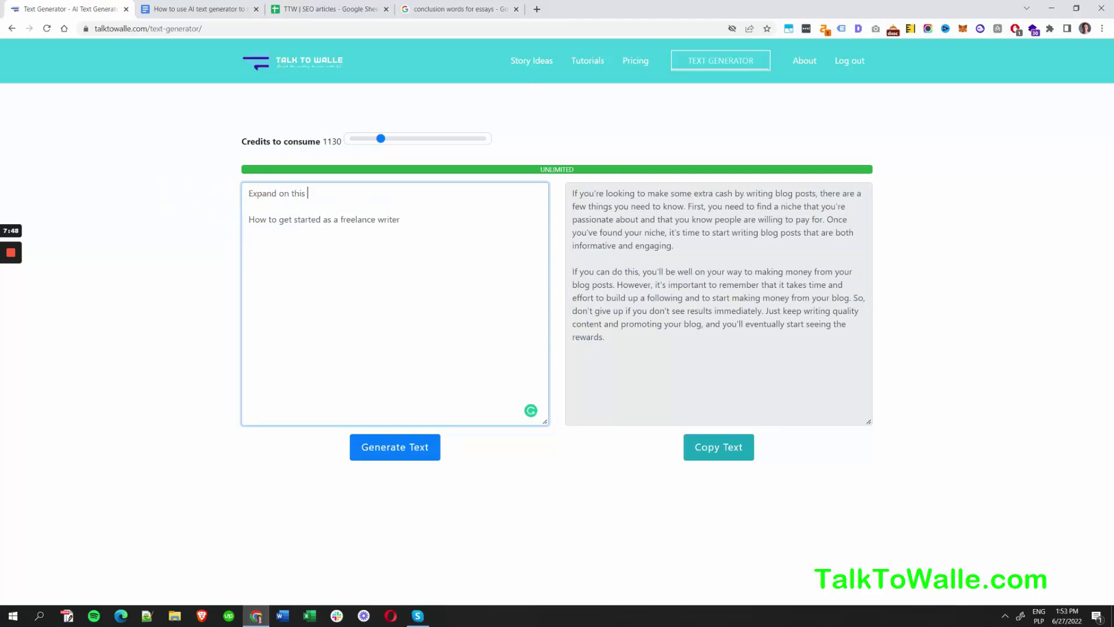
text(topic. Write)
text(a few paragraphs on this )
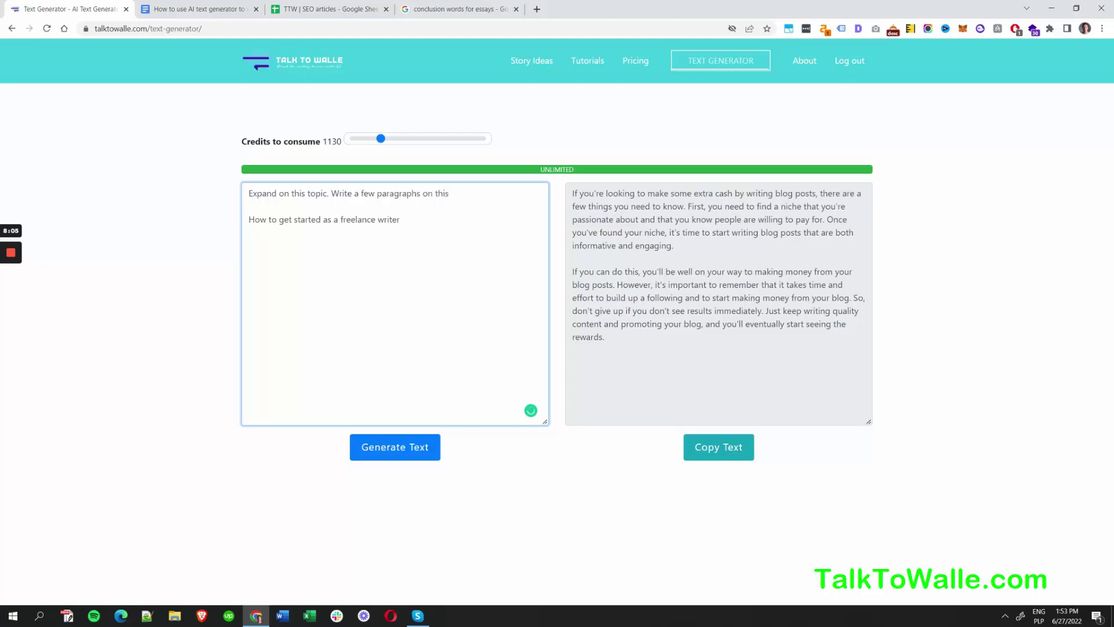
text(:)
click(400, 459)
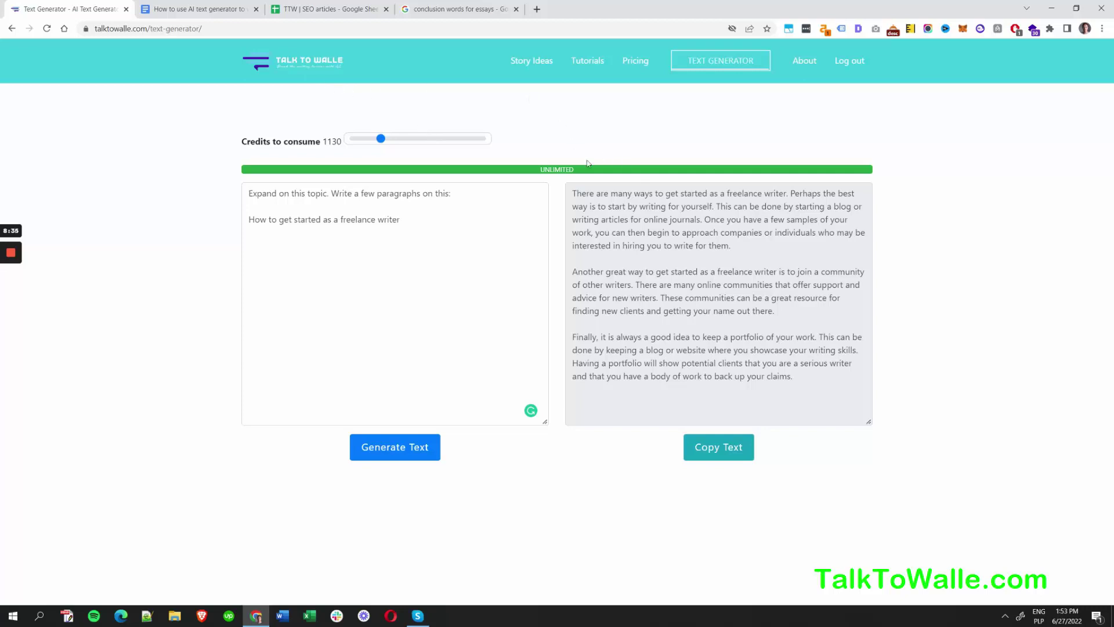
Step: Copy the generated paragraphs and paste them below the numbered topic "How to get started as a freelance writer" in the Google Docs document
click(719, 456)
key(ctrl+c)
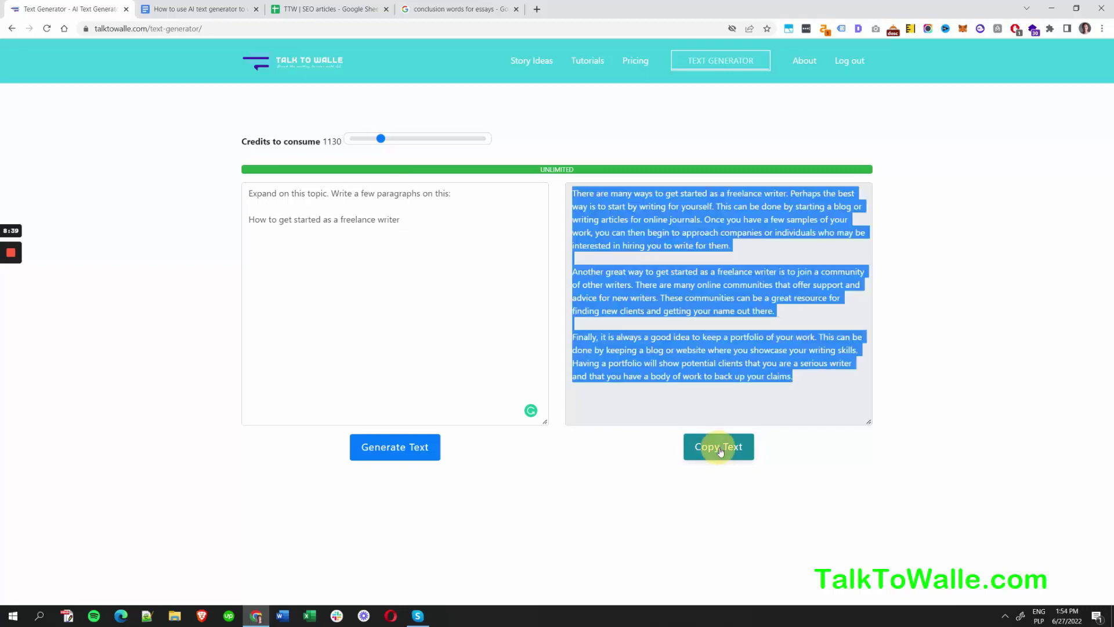
click(197, 8)
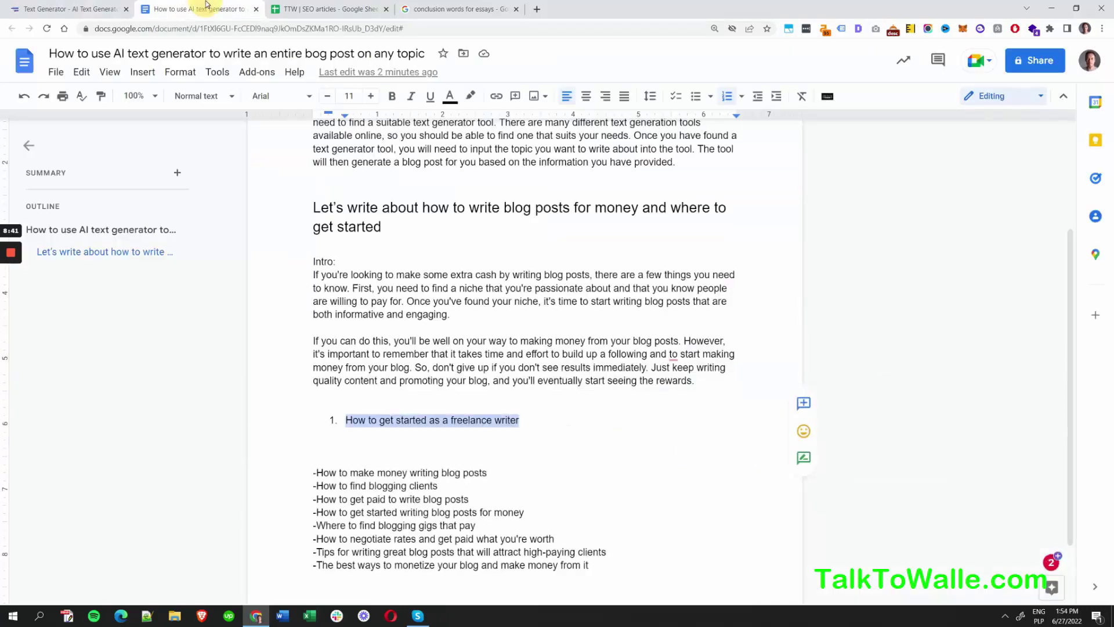
click(452, 446)
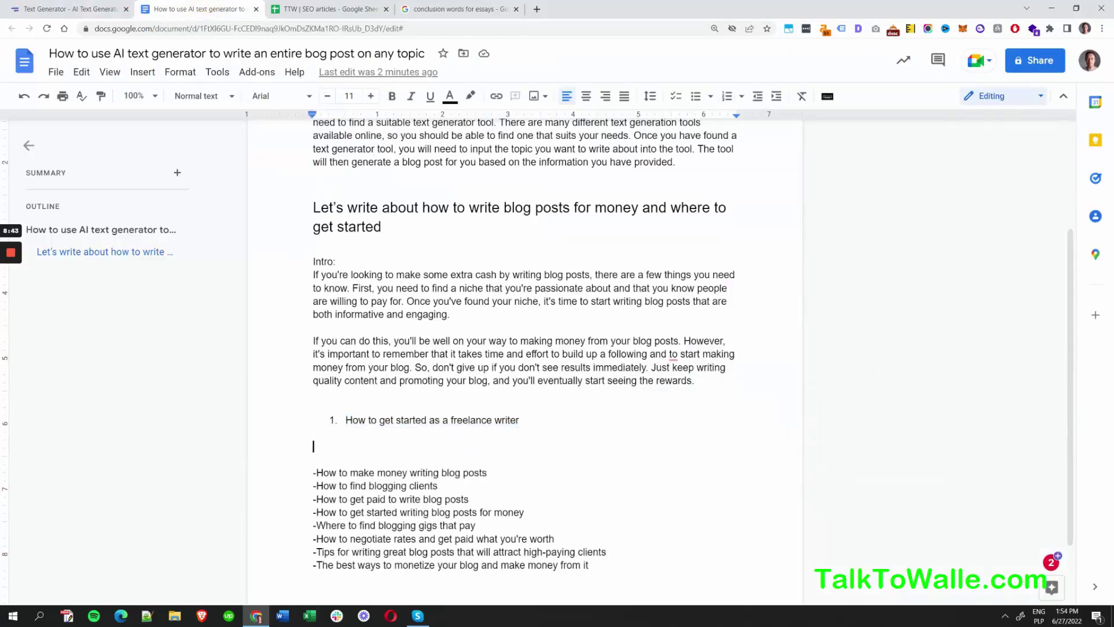
key(ctrl+v)
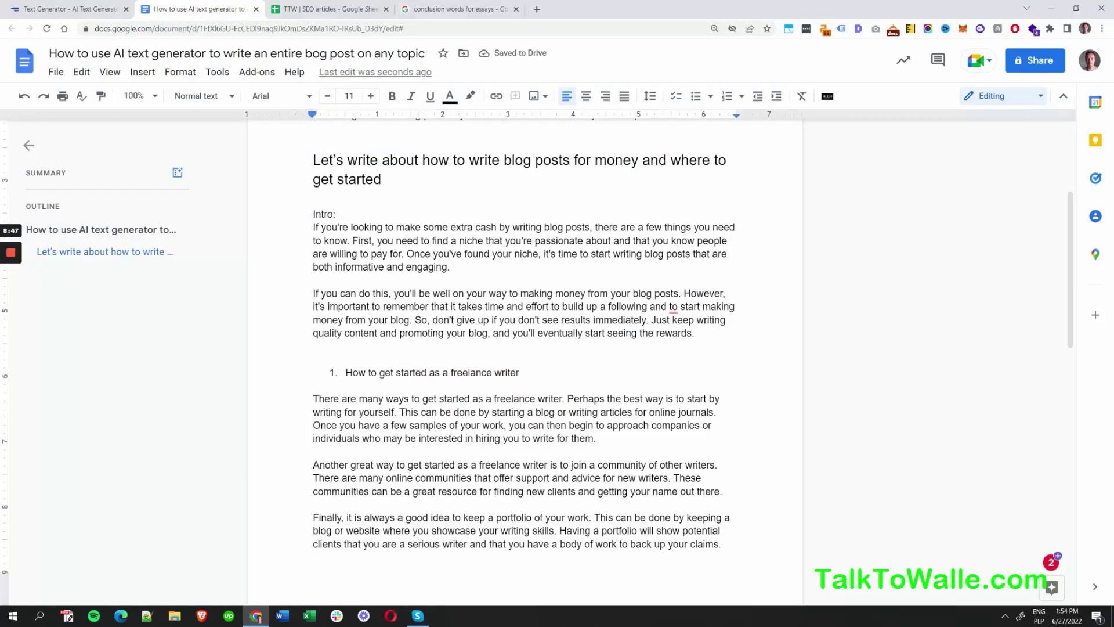
scroll(525, 325, down, 2)
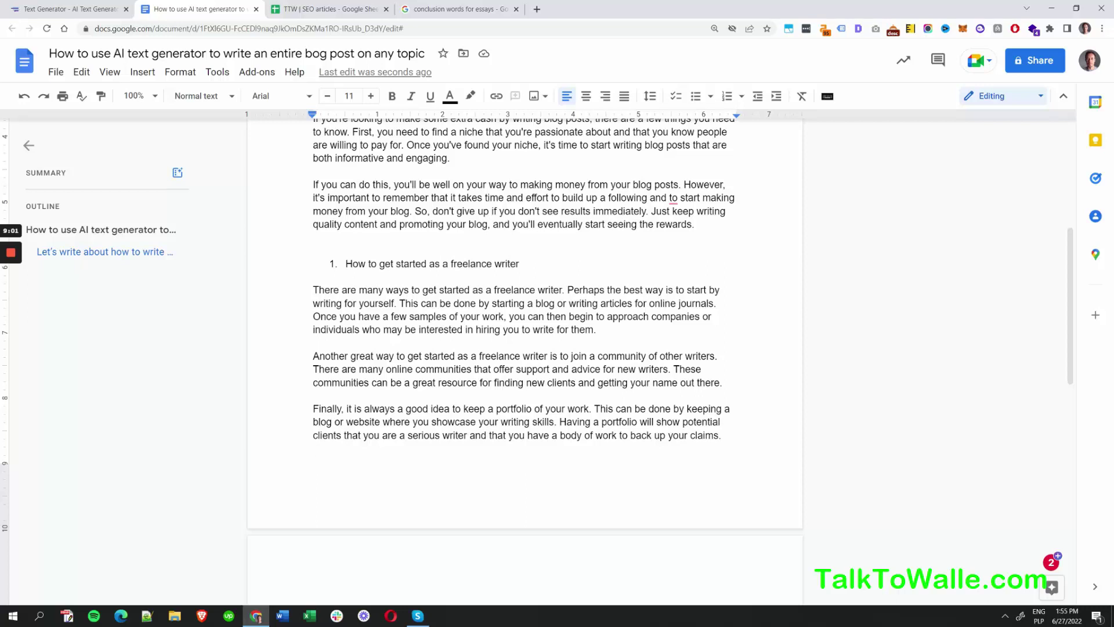
Step: Copy the text from "way to get started" to "name out there." in Google Docs and paste it over the topic in the TalkToWalle prompt
drag(723, 383, 301, 351)
key(ctrl+c)
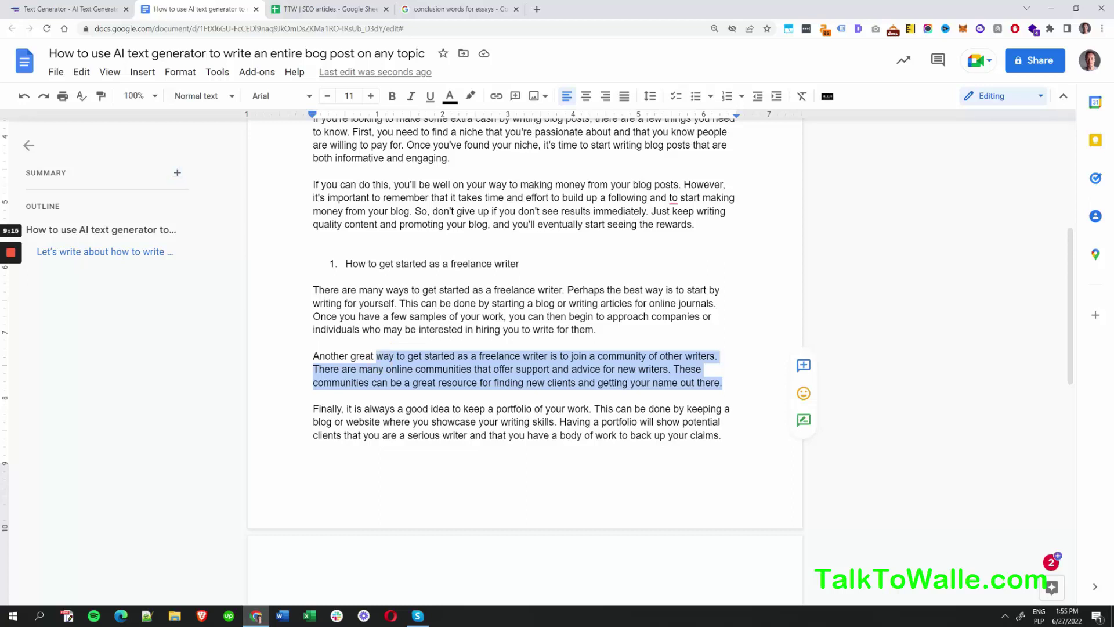
key(ctrl+shift+Tab)
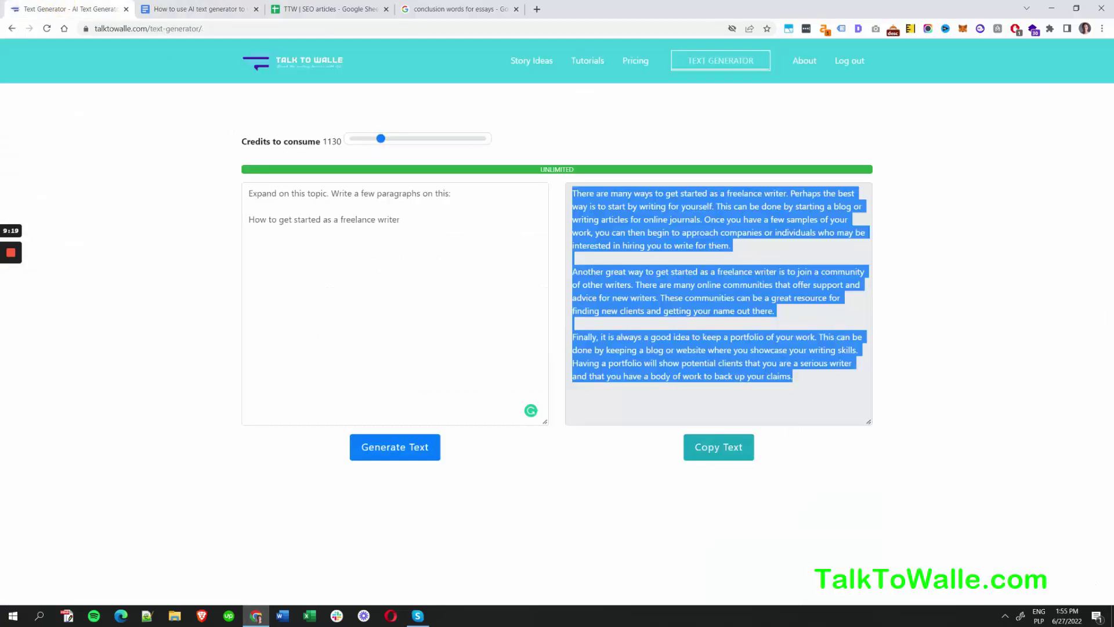
drag(400, 219, 248, 219)
key(ctrl+v)
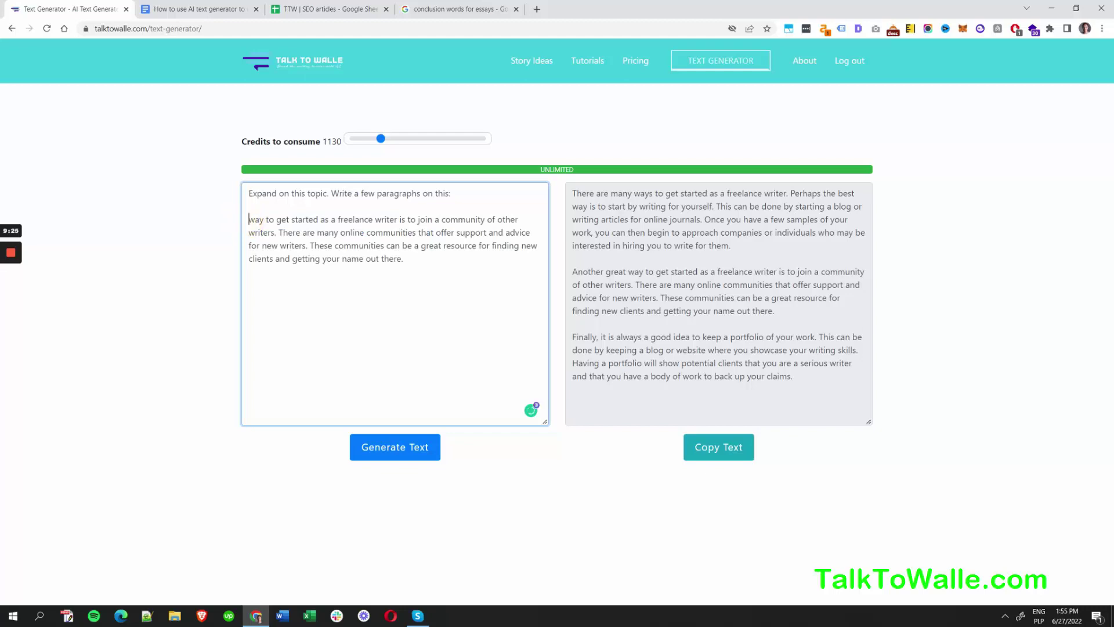
Step: Reword the beginning of the pasted prompt text to "How to find a community of other writers"
text(How to f)
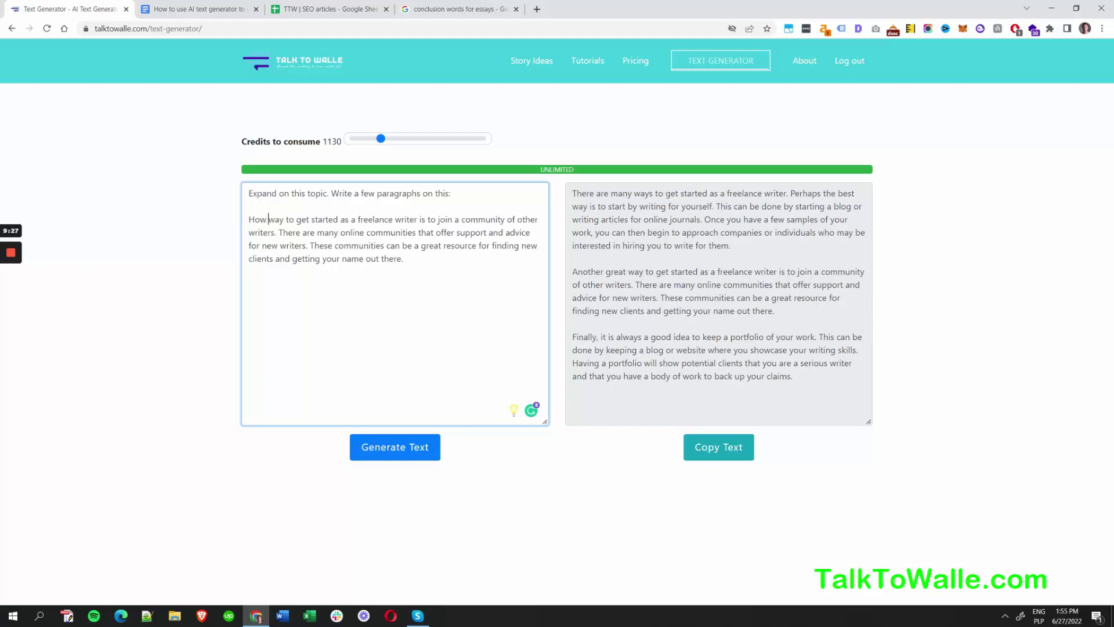
text(ind )
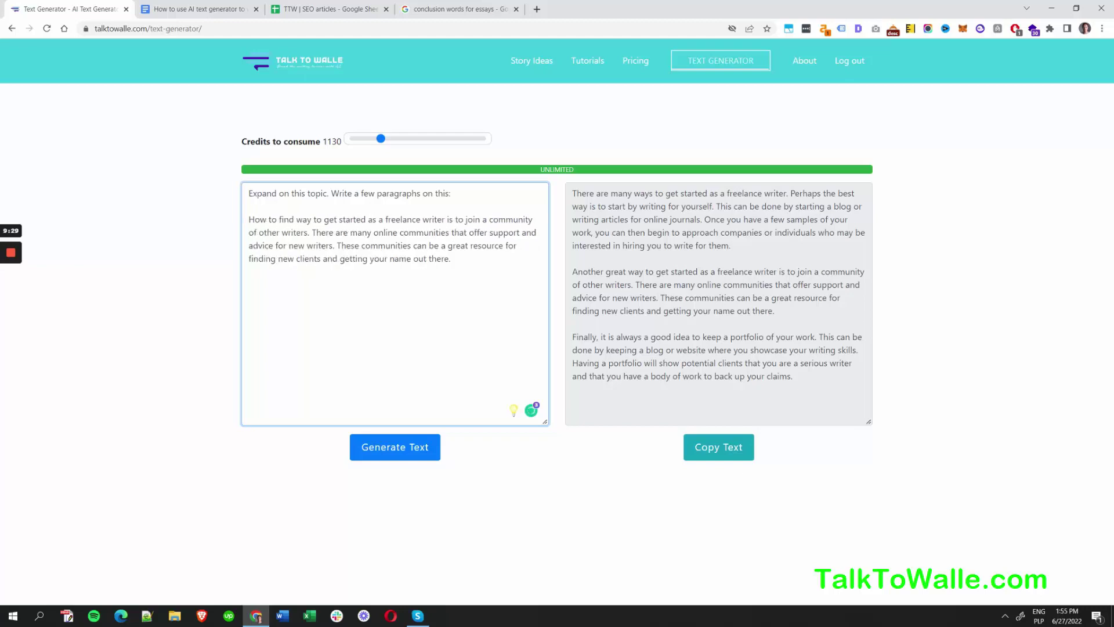
text(a)
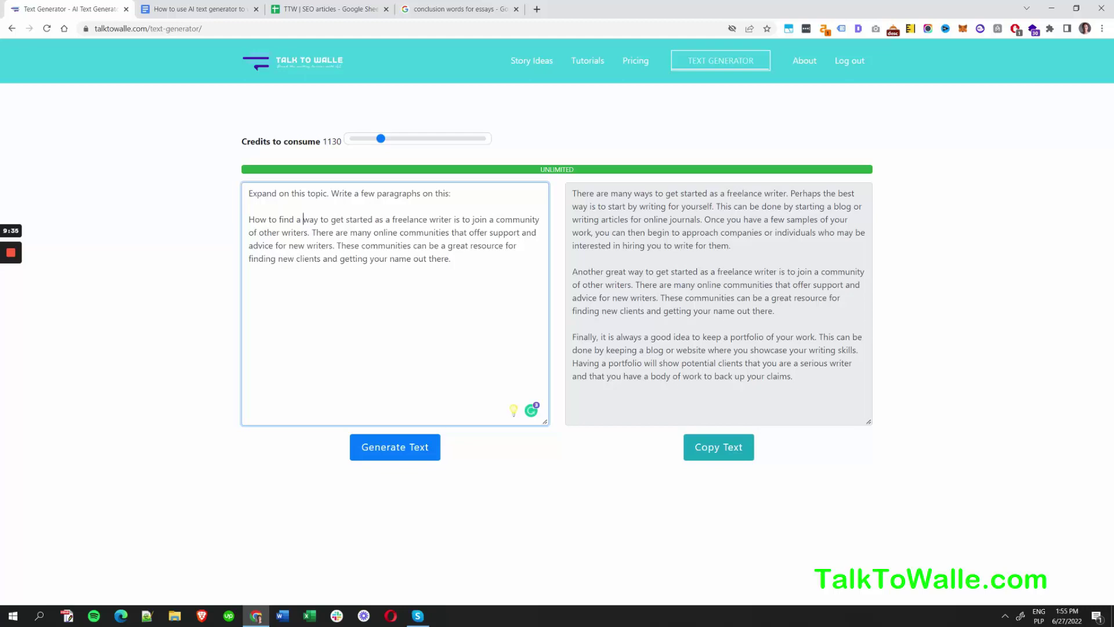
drag(470, 219, 294, 219)
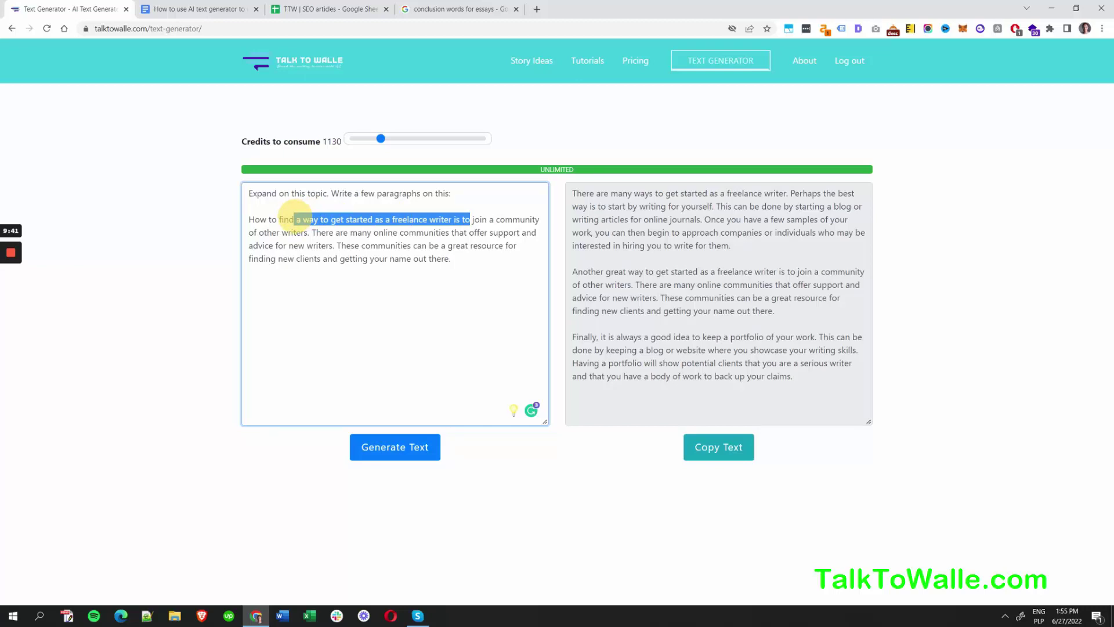
key(BackSpace)
drag(318, 220, 295, 219)
key(BackSpace)
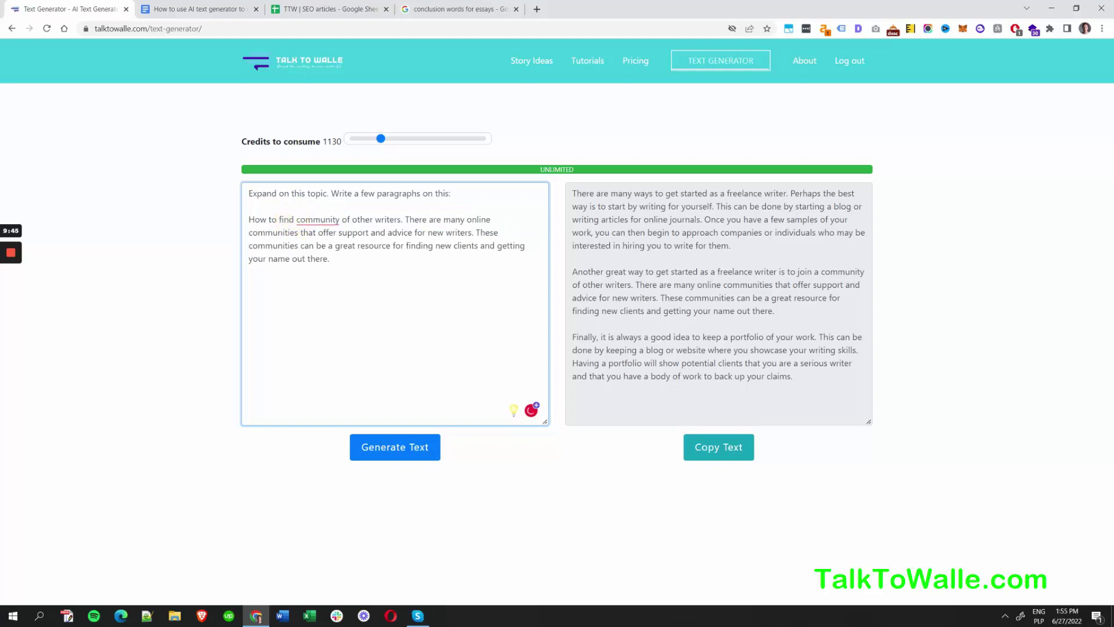
mouse_move(318, 221)
click(334, 249)
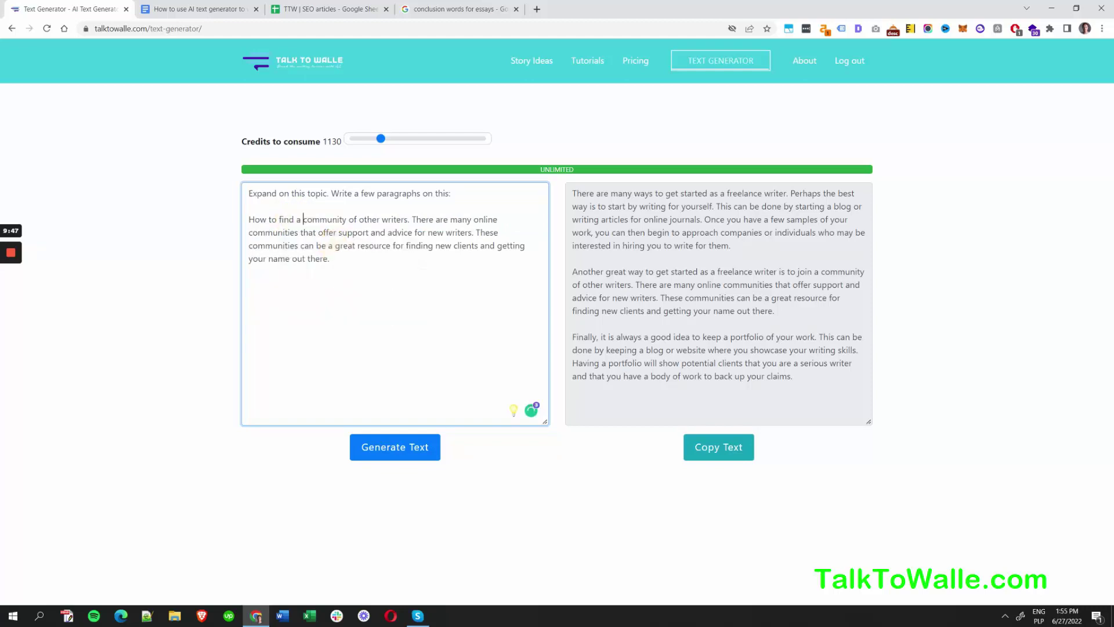
Step: Join the first two prompt sentences into "How to find a community of other writers that offer support and advice for new writers" and generate the text
click(410, 219)
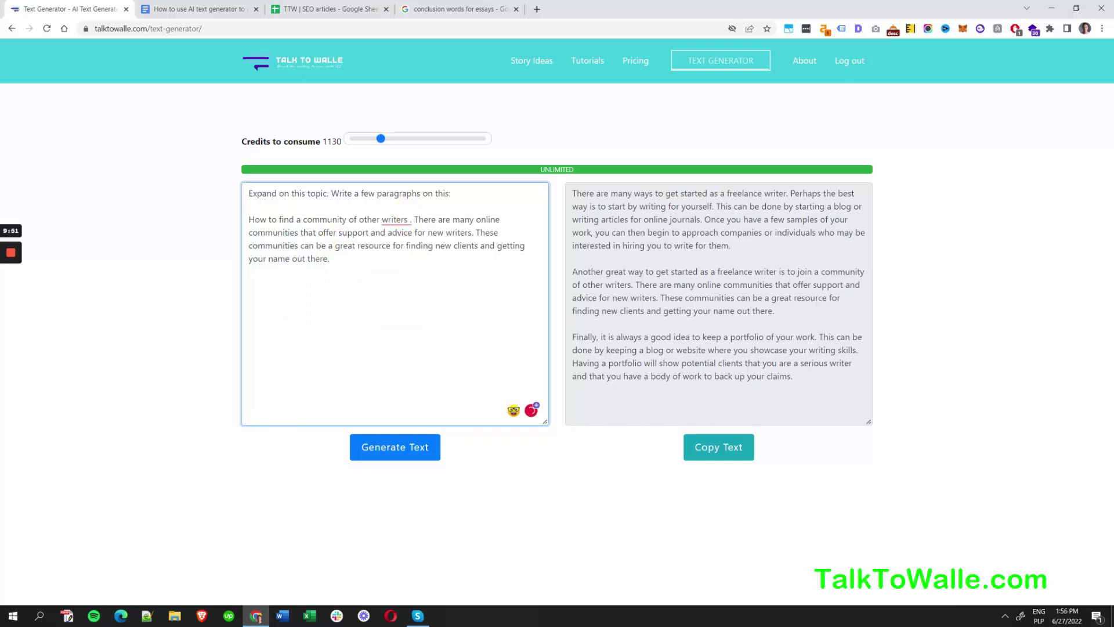
key(BackSpace)
text(.)
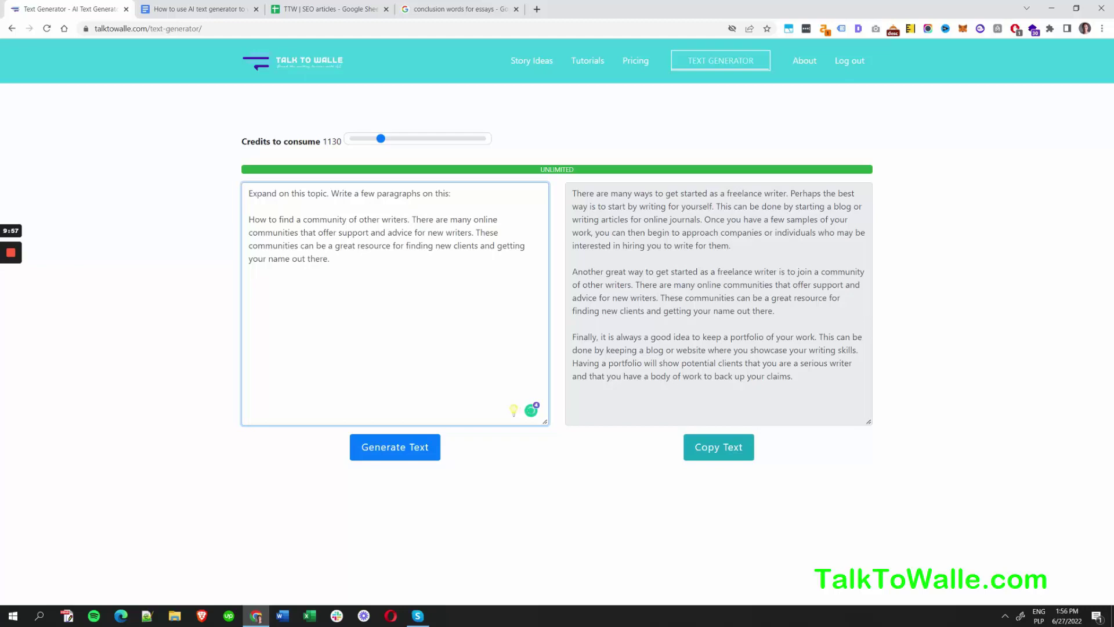
drag(315, 233, 408, 219)
key(BackSpace)
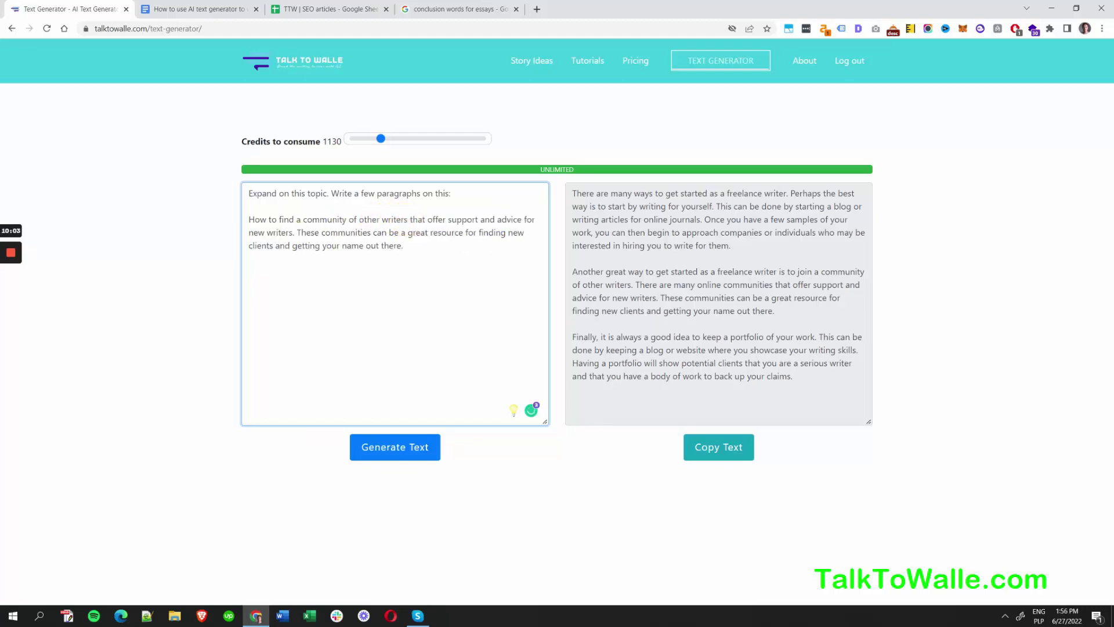
click(299, 231)
click(403, 451)
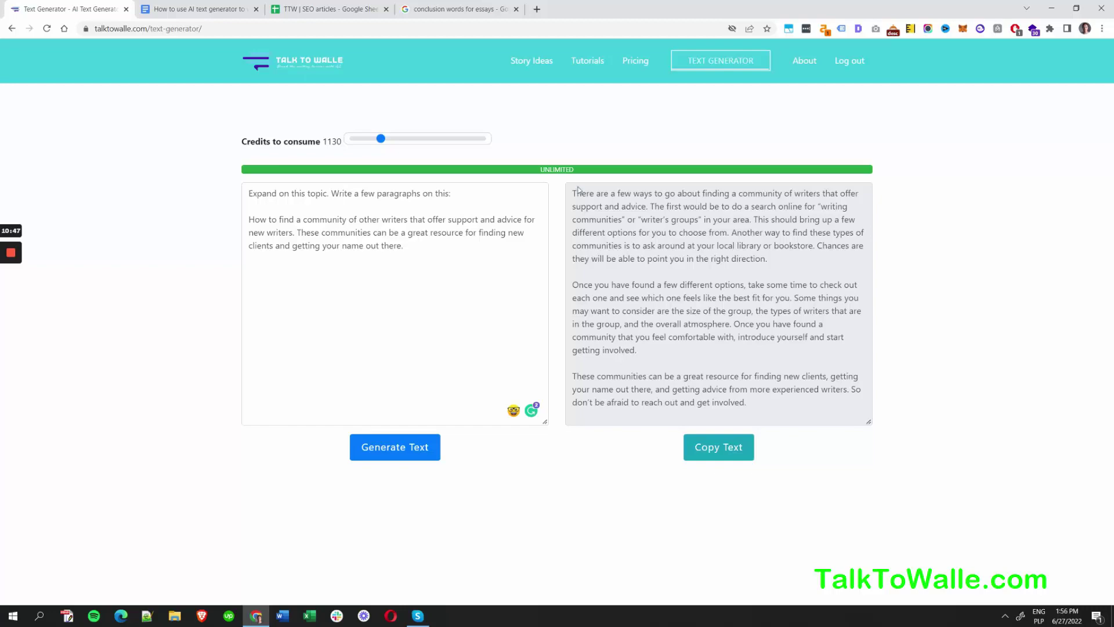
Step: Copy the generated paragraphs and add a line below the "Another great way to get started" paragraph in the Google Docs document
click(720, 447)
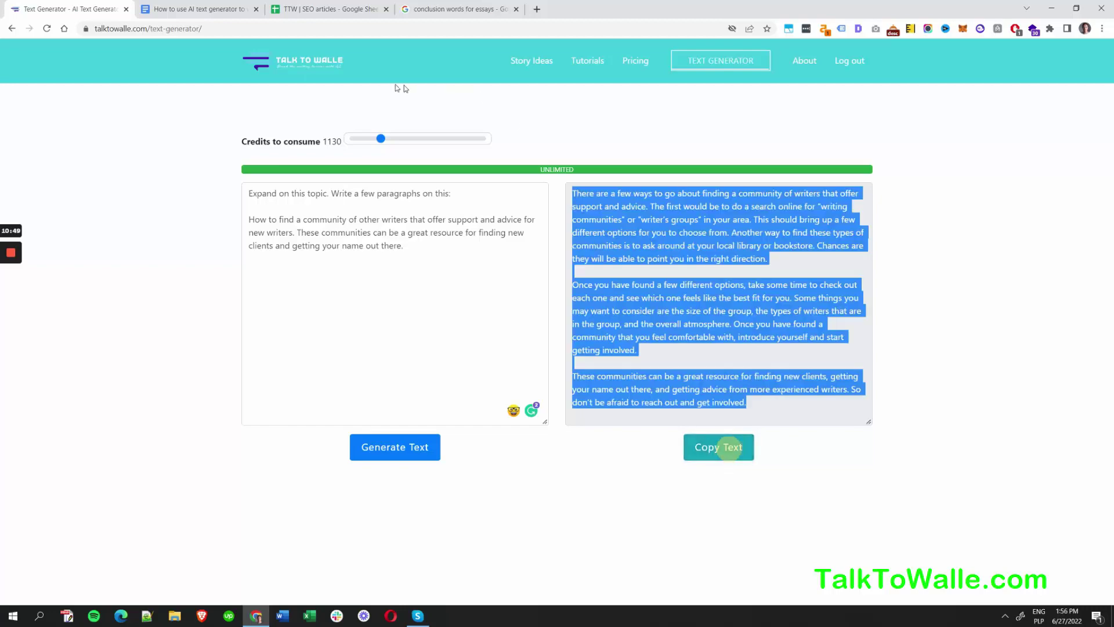
click(199, 9)
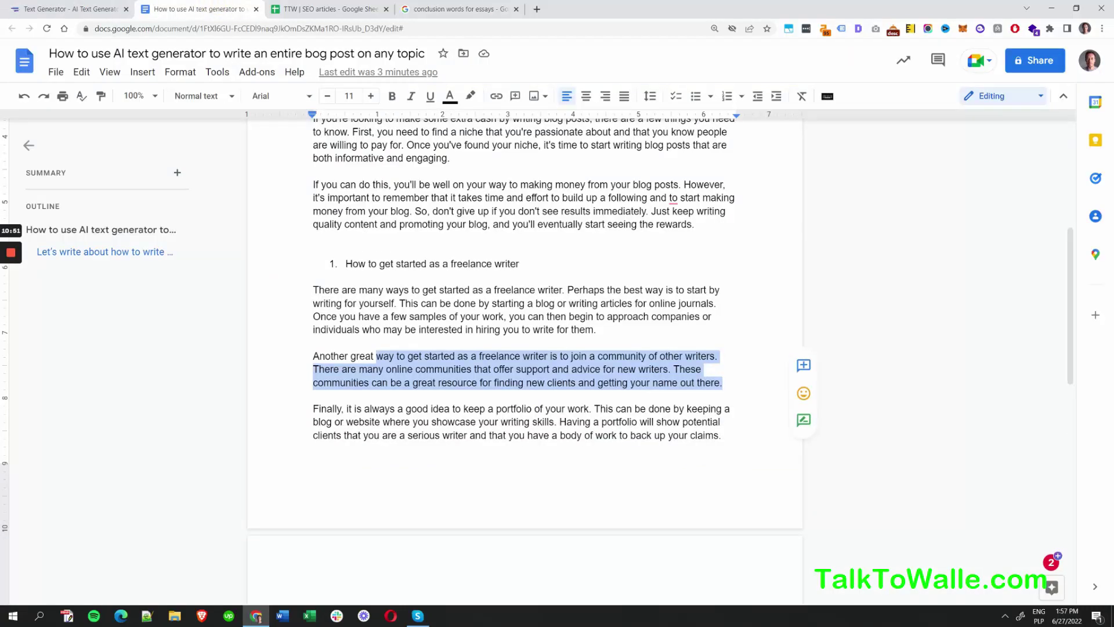
key(ctrl+v)
key(Return)
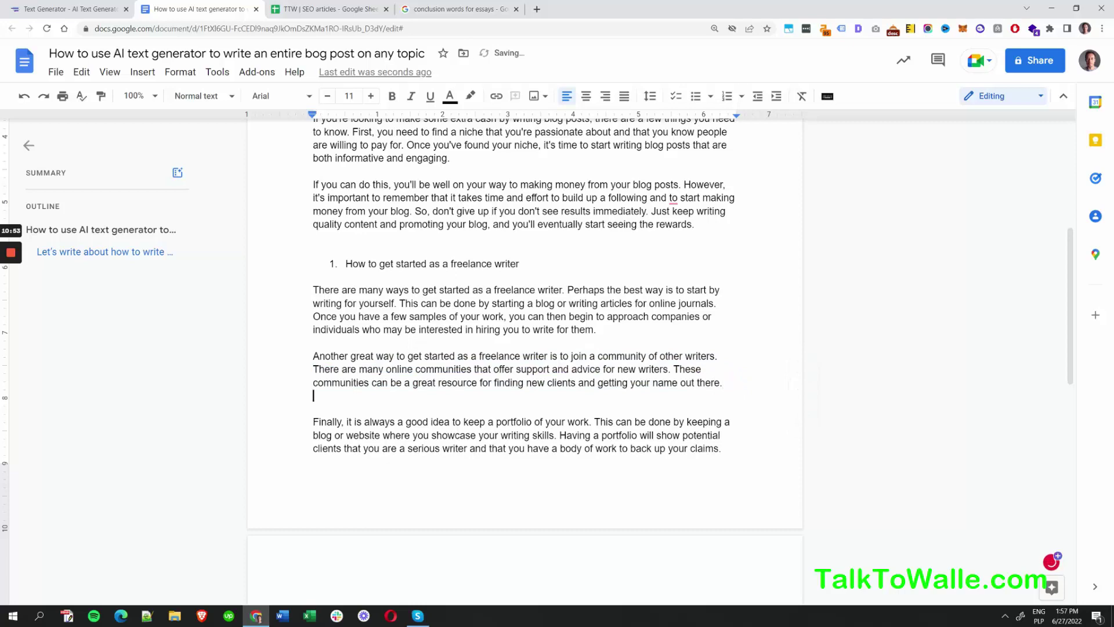
key(ctrl+v)
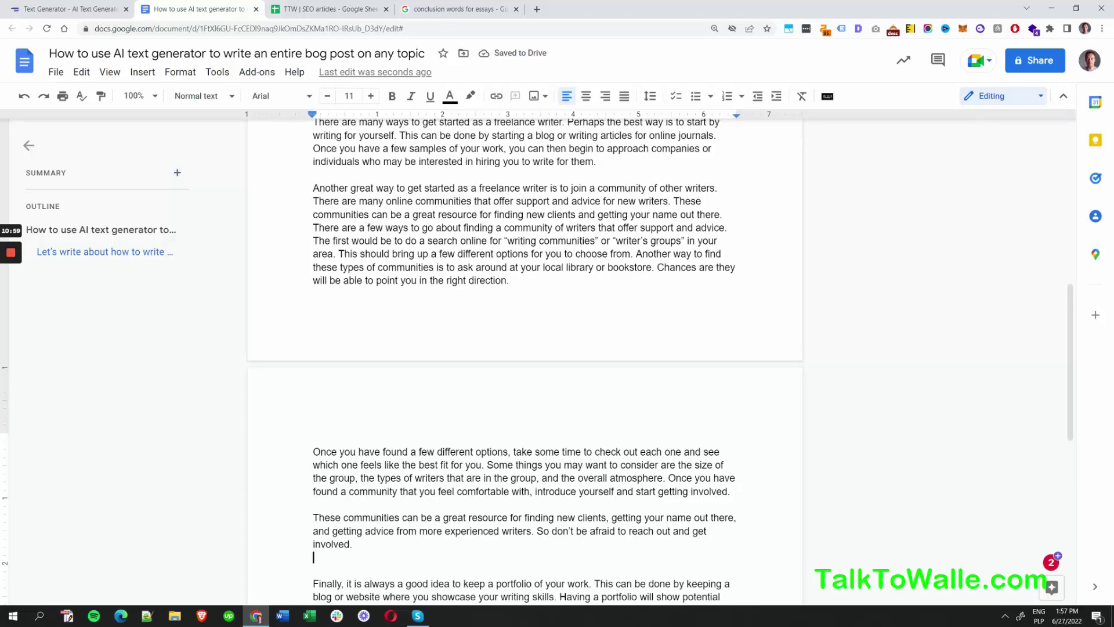
key(ctrl+z)
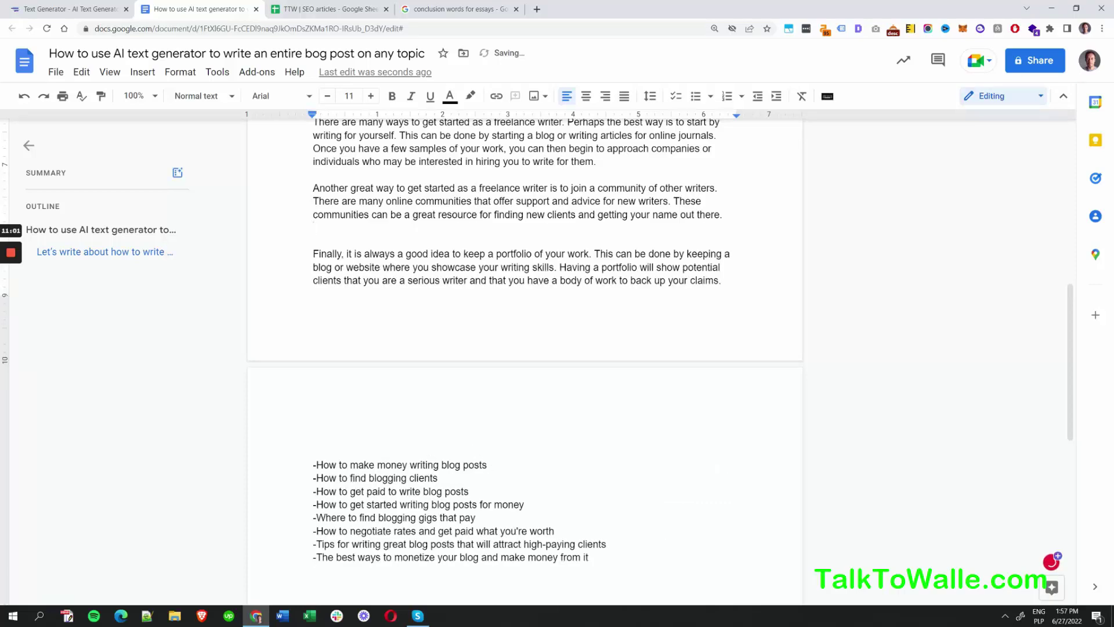
key(ctrl+z)
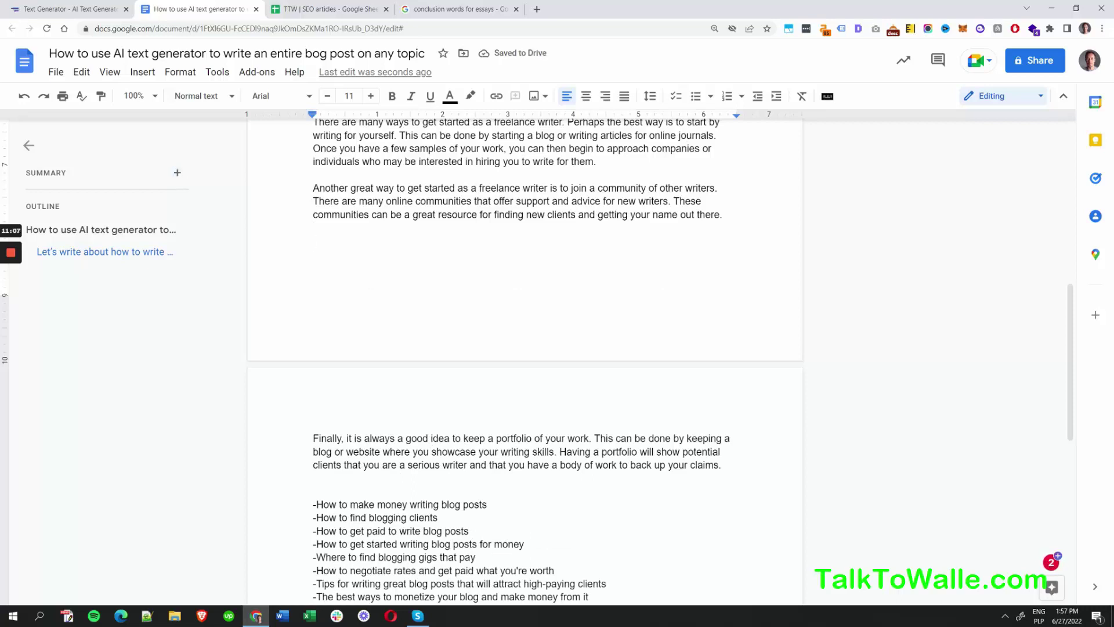
Step: Paste the generated paragraphs as a bulleted list below the "Another great way" paragraph and remove the empty bullets
click(696, 97)
key(ctrl+v)
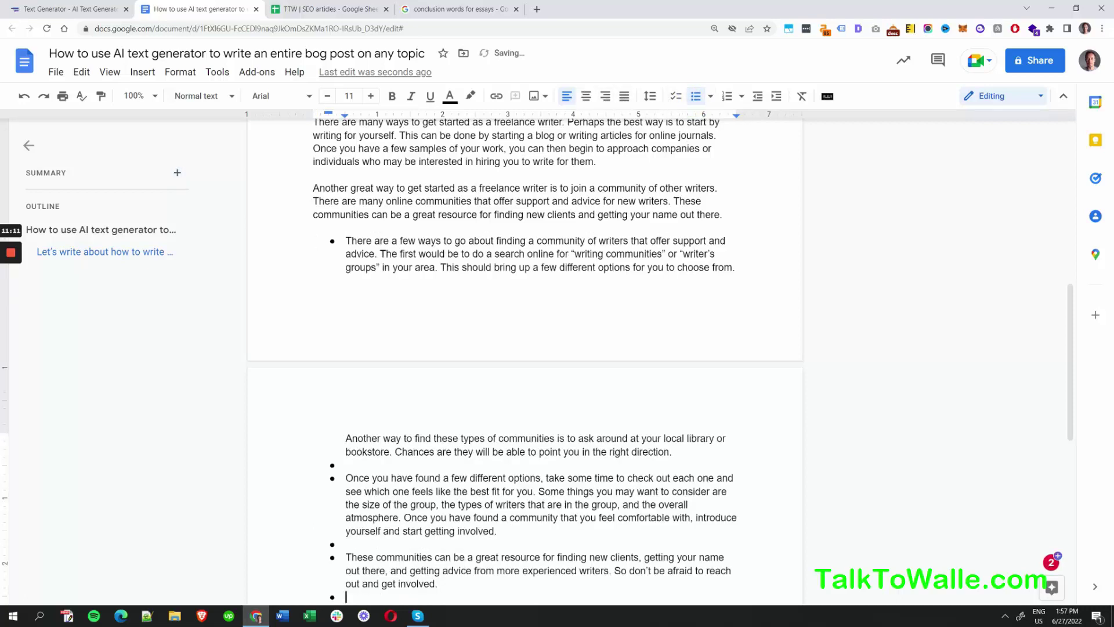
click(346, 465)
key(Delete)
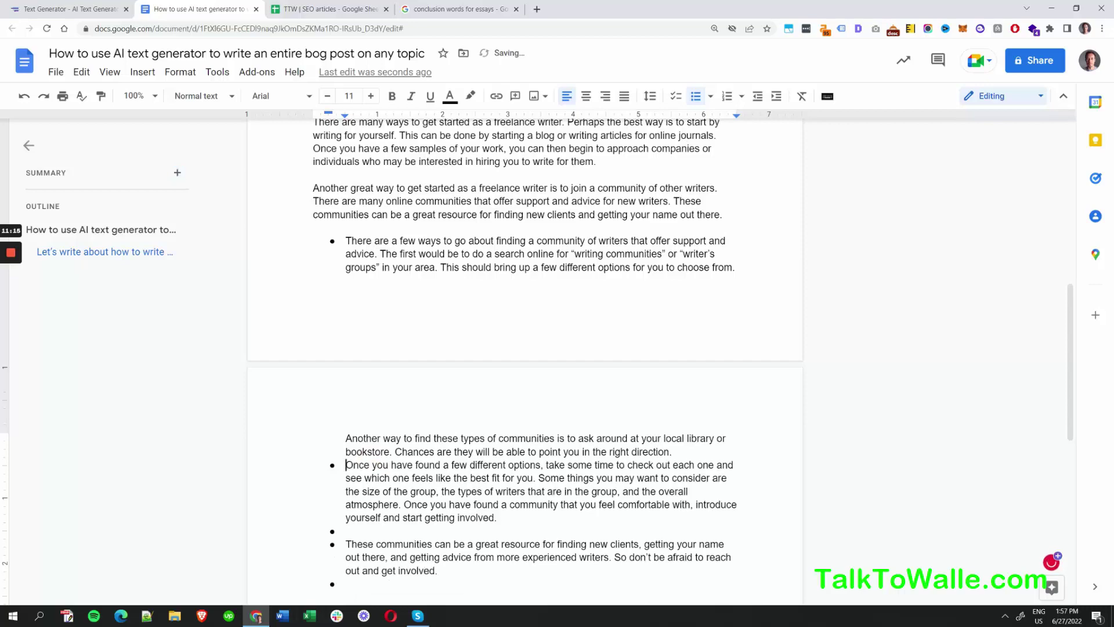
scroll(525, 360, down, 3)
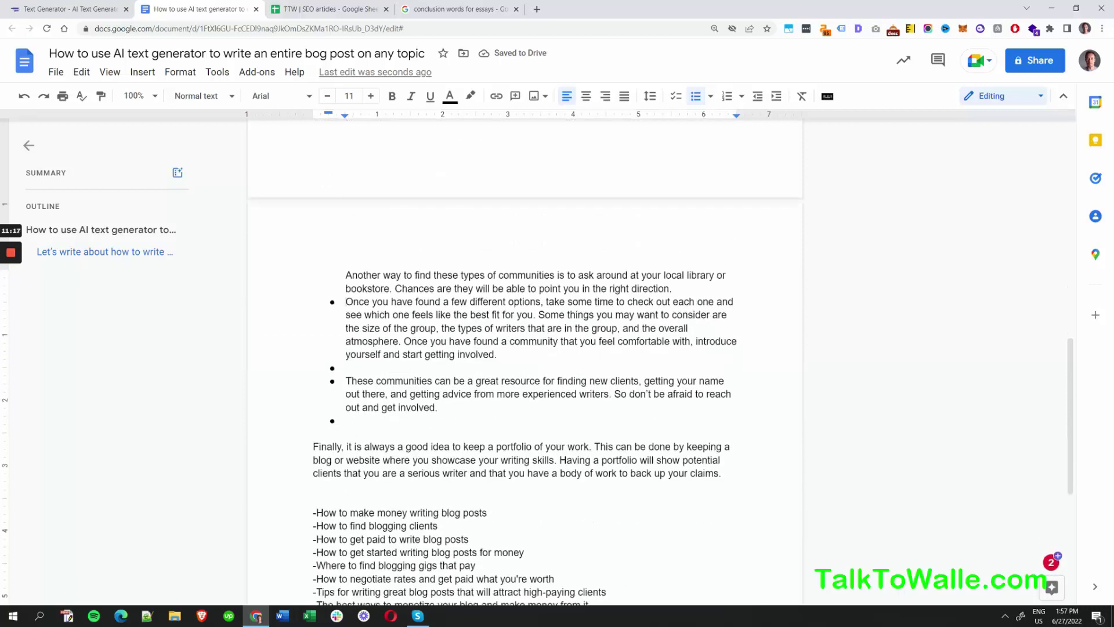
click(347, 368)
key(Delete)
click(394, 408)
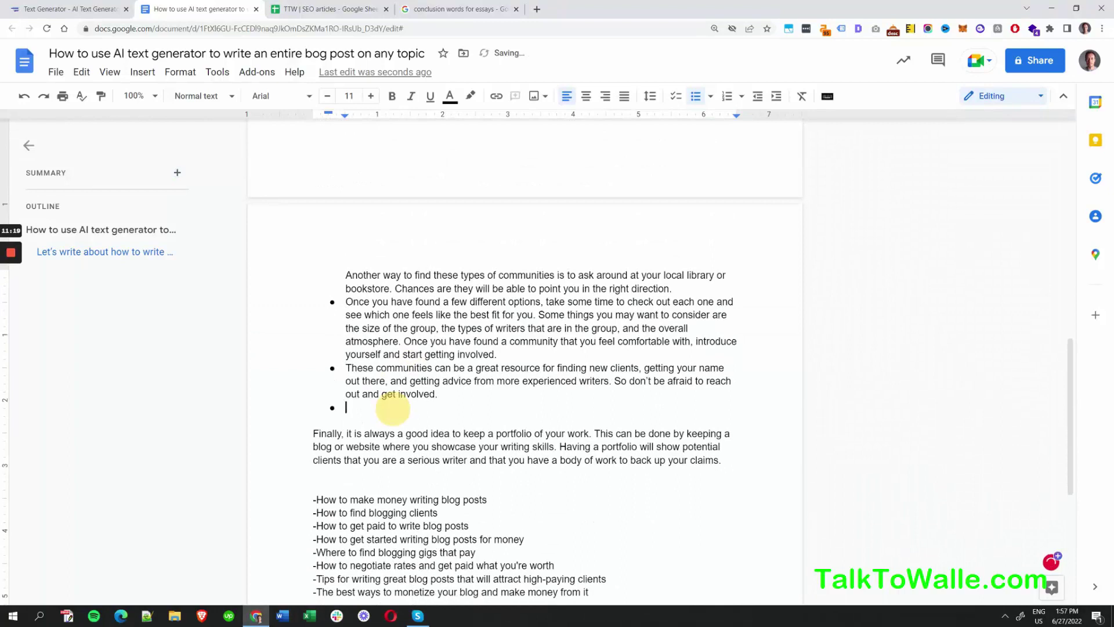
key(BackSpace)
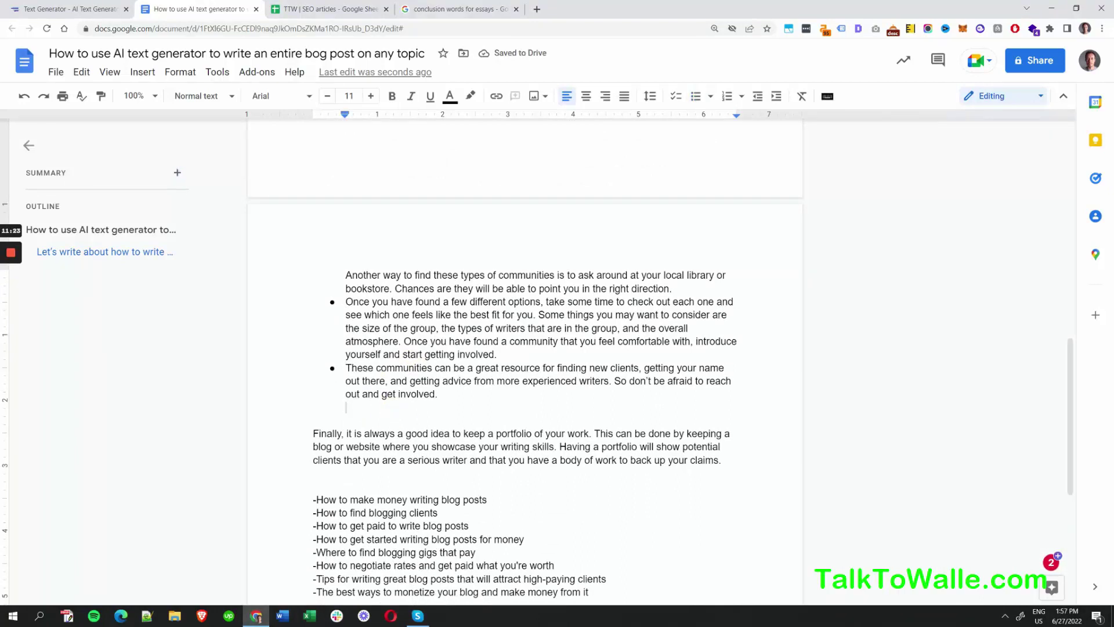
Step: Add the line "Top three ways of joining supporting new writers' communities" above the bulleted list, with an empty line before it
scroll(525, 360, up, 4)
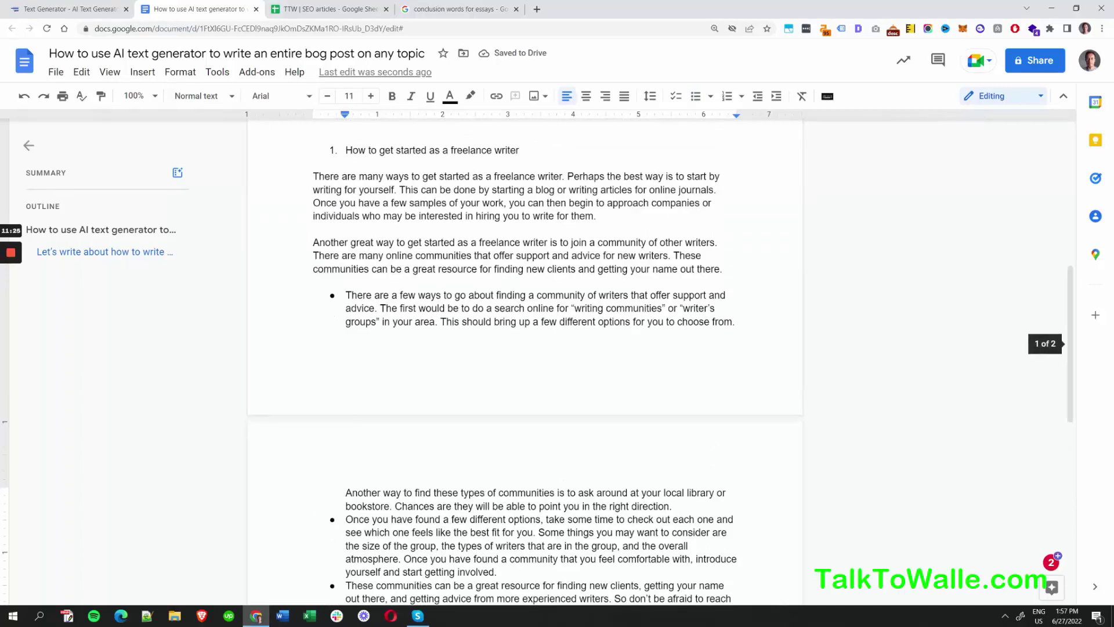
click(723, 269)
key(Return)
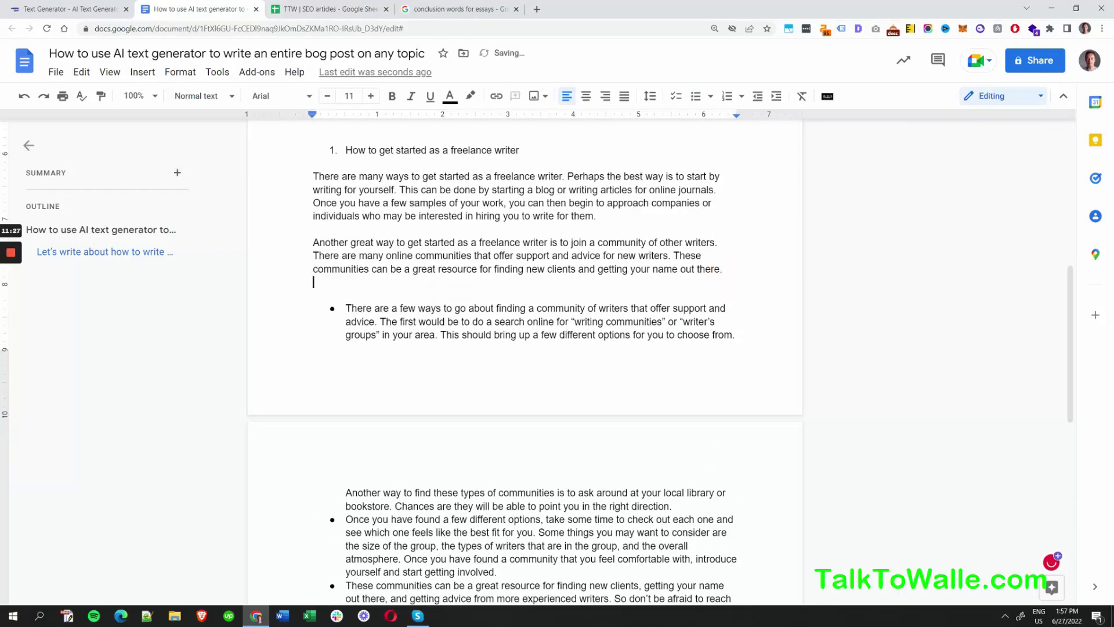
key(Return)
text(Top )
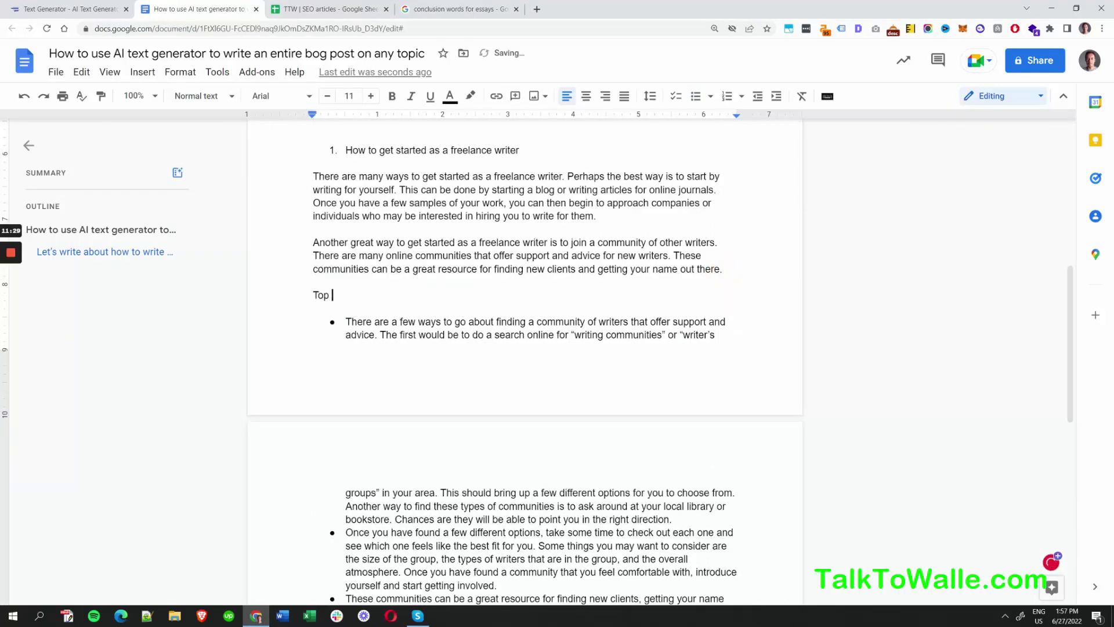
text(three wa)
key(BackSpace)
key(BackSpace)
text(me)
key(BackSpace)
key(BackSpace)
text(ways )
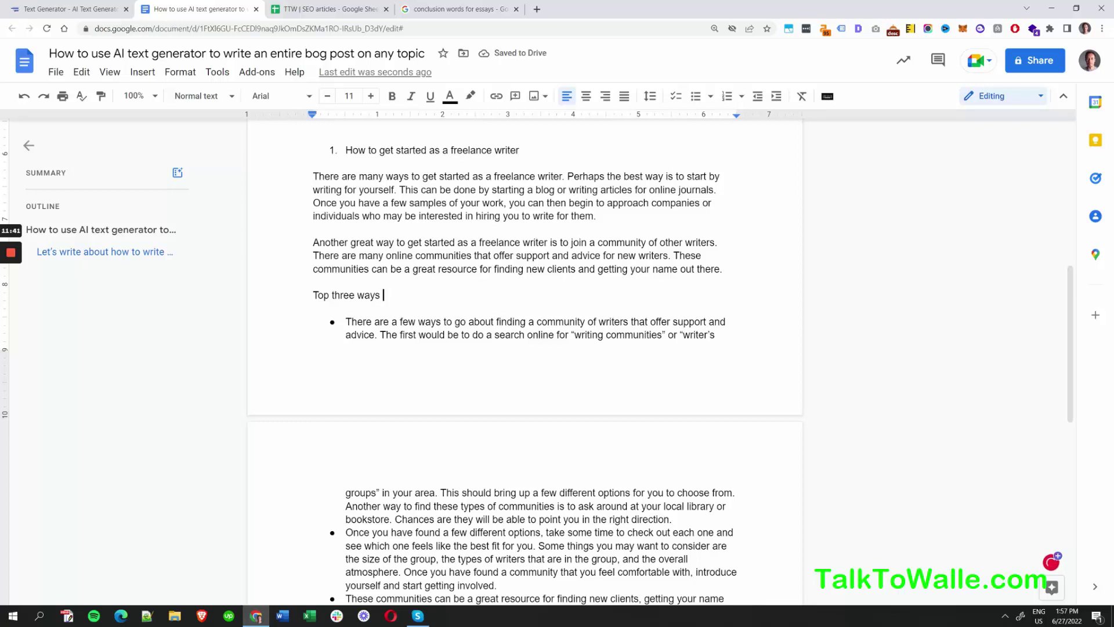
text( of)
text(joining )
text(supporting )
text(new writer)
text(s')
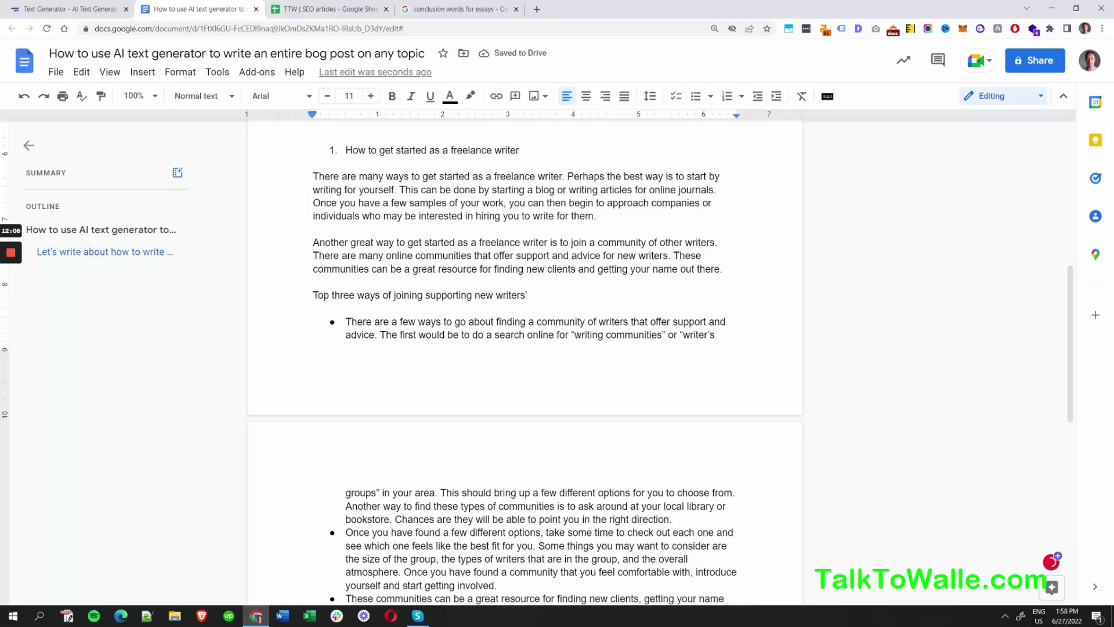
text(com)
key(Tab)
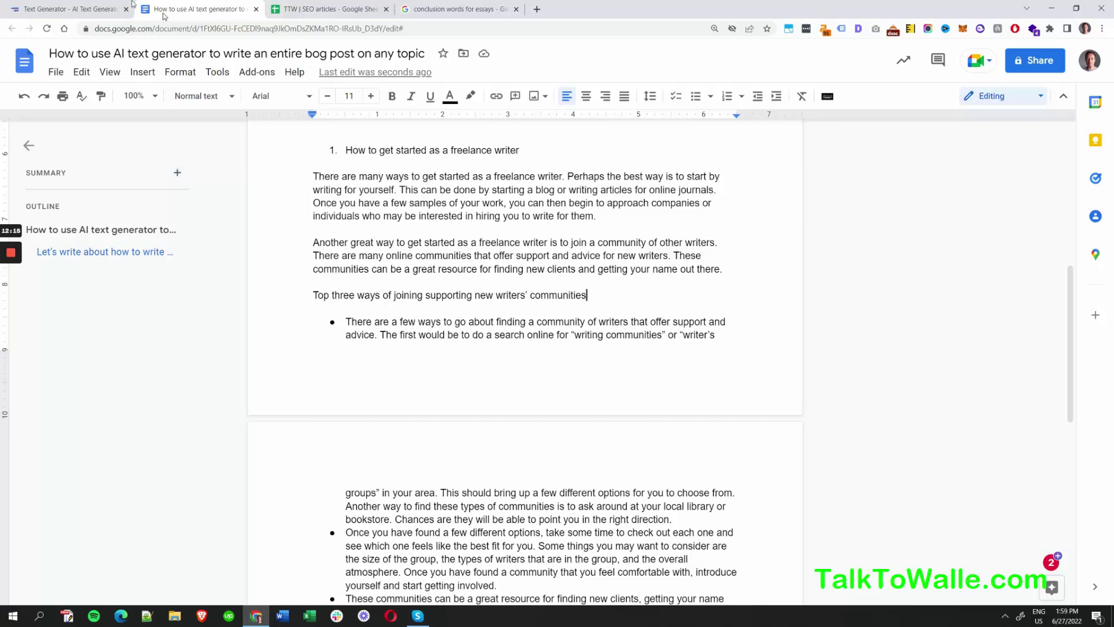
Step: Open a second TalkToWalle text generator, enter the prompt "Correct this to standard English:" with an empty line below, and return to the Google Docs document
click(75, 8)
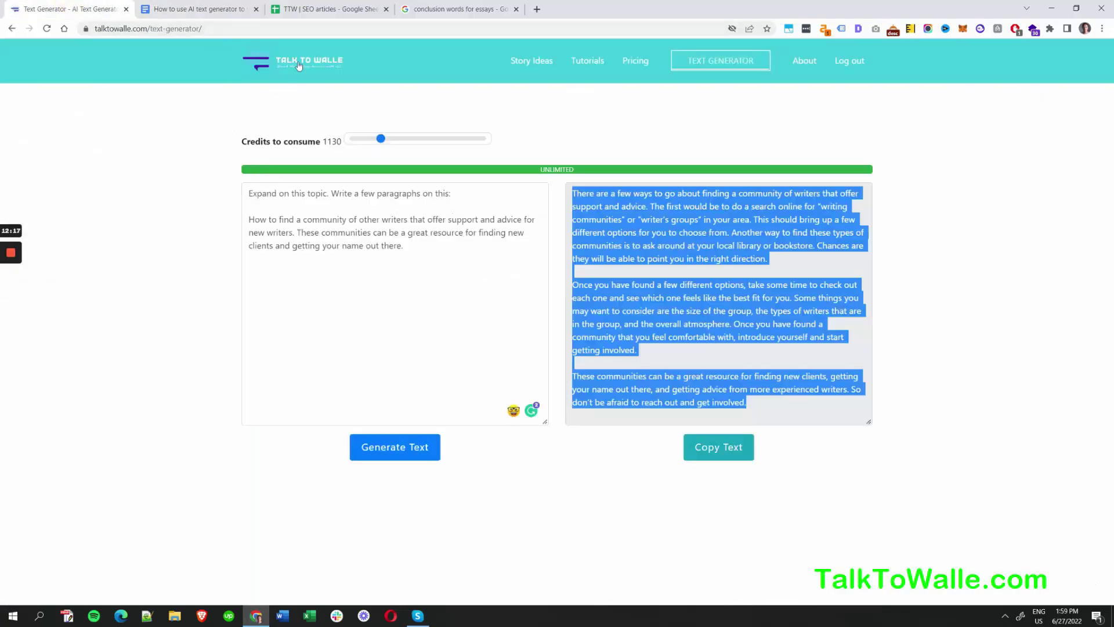
ctrl+click(707, 63)
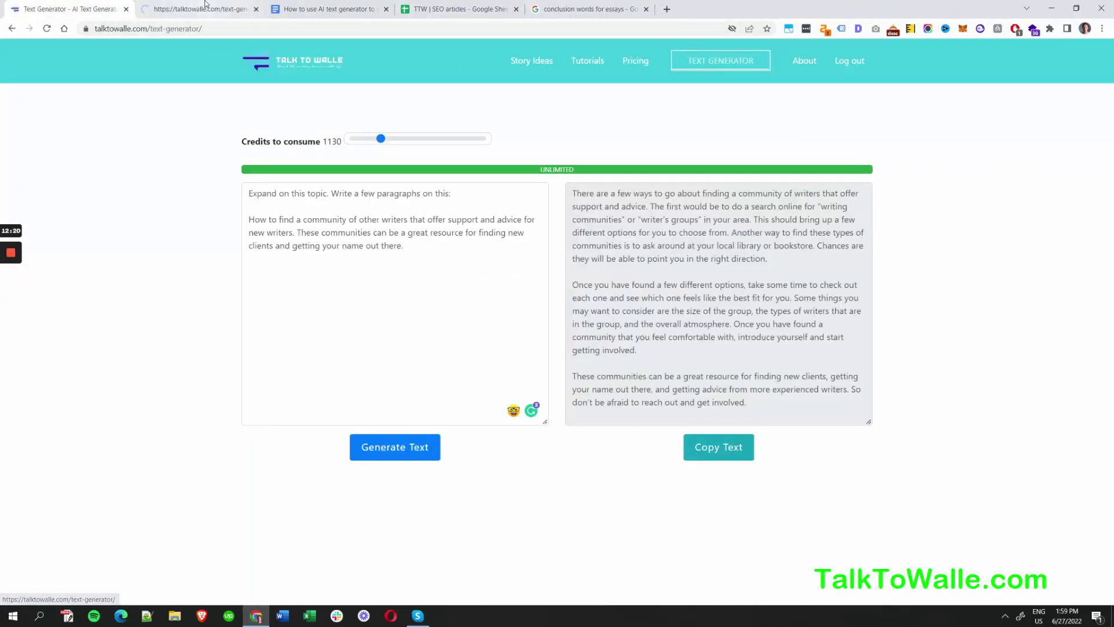
click(220, 9)
click(323, 192)
text(Correct this to standard English:)
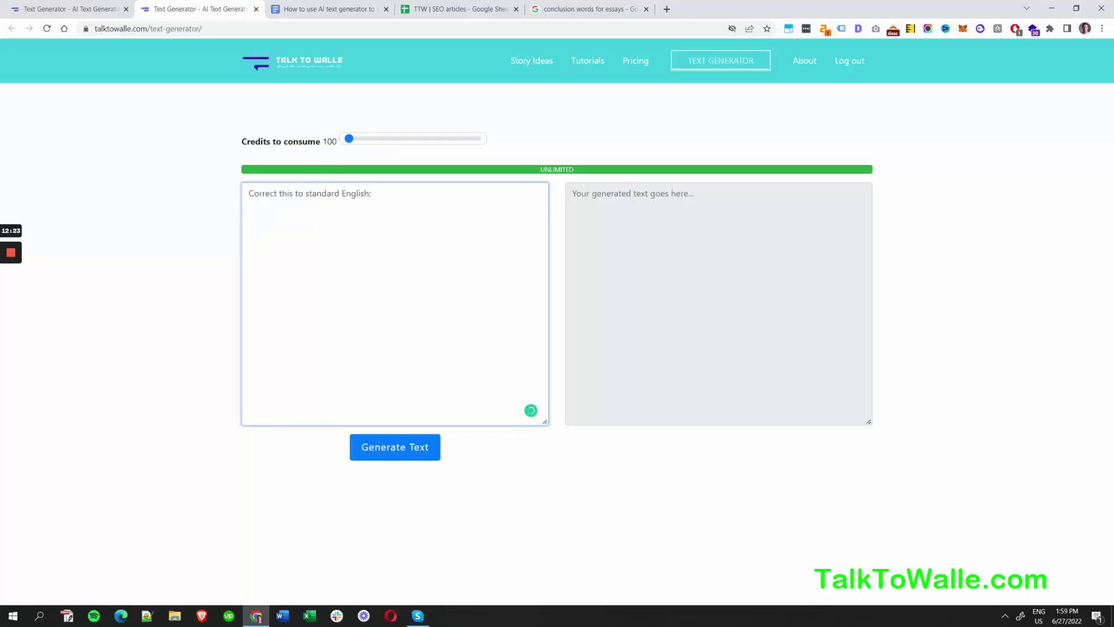
key(Return)
key(Return)
click(90, 7)
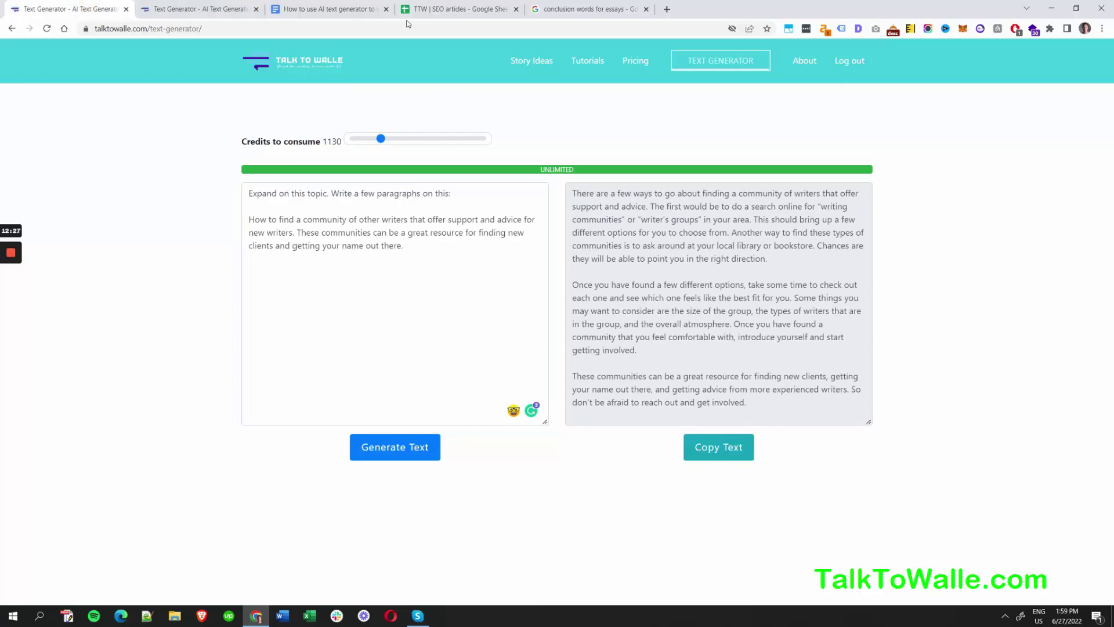
click(348, 9)
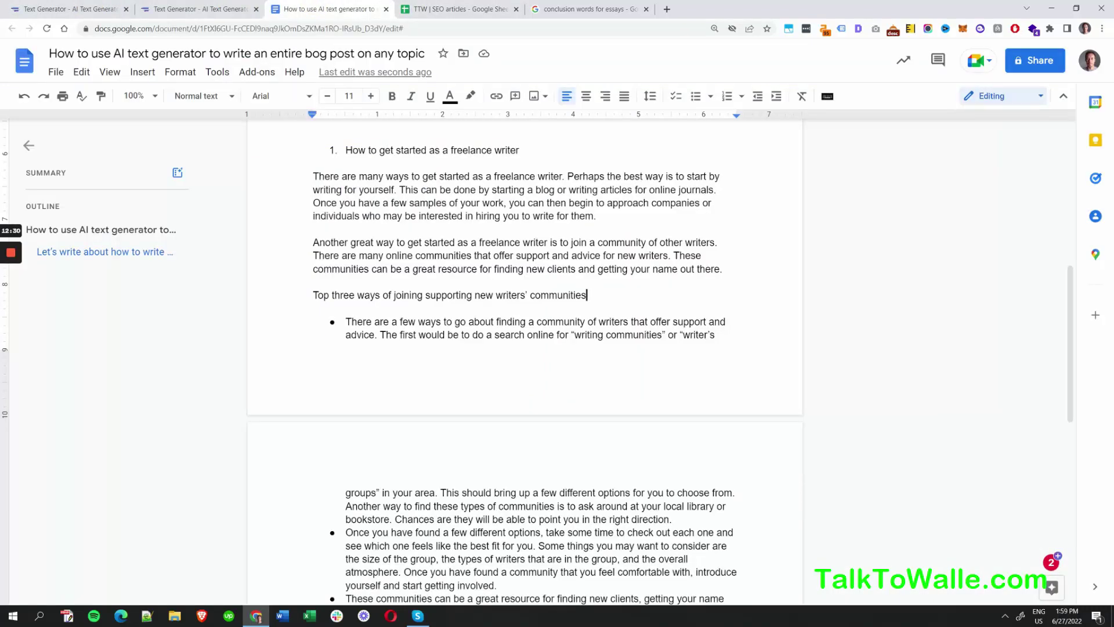
Step: Copy the line "Top three ways of joining supporting new writers' communities" below the correction prompt in the second TalkToWalle generator and generate the corrected text
drag(586, 294, 312, 294)
key(ctrl+c)
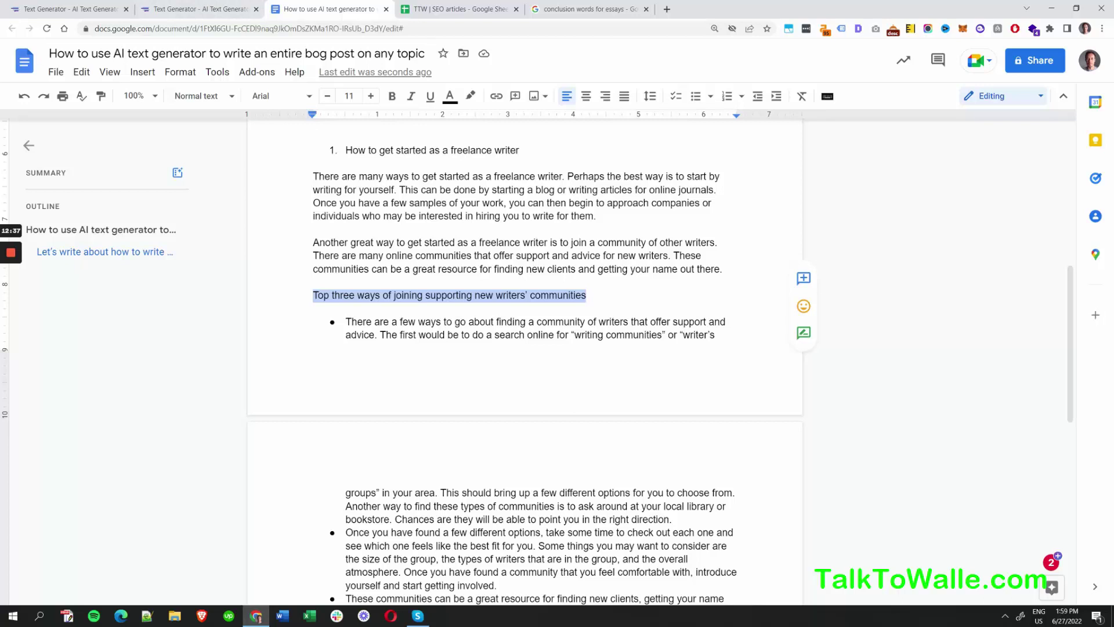
click(192, 9)
key(ctrl+v)
click(409, 452)
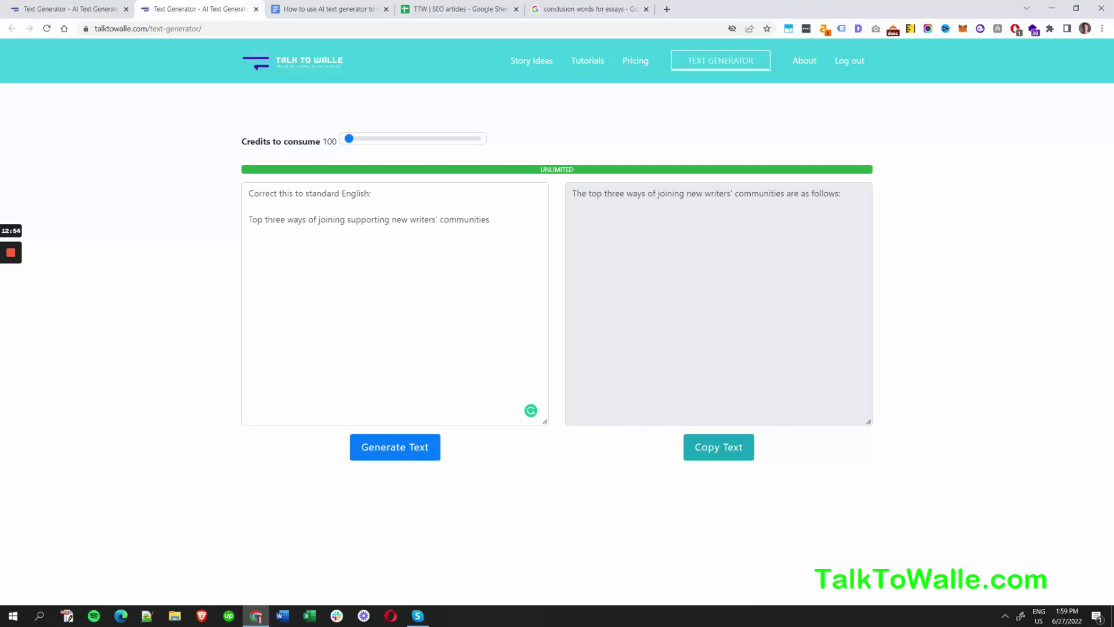
Step: Copy the corrected sentence and paste it without formatting over the "Top three ways" line in the Google Docs document
drag(842, 193, 530, 187)
click(713, 458)
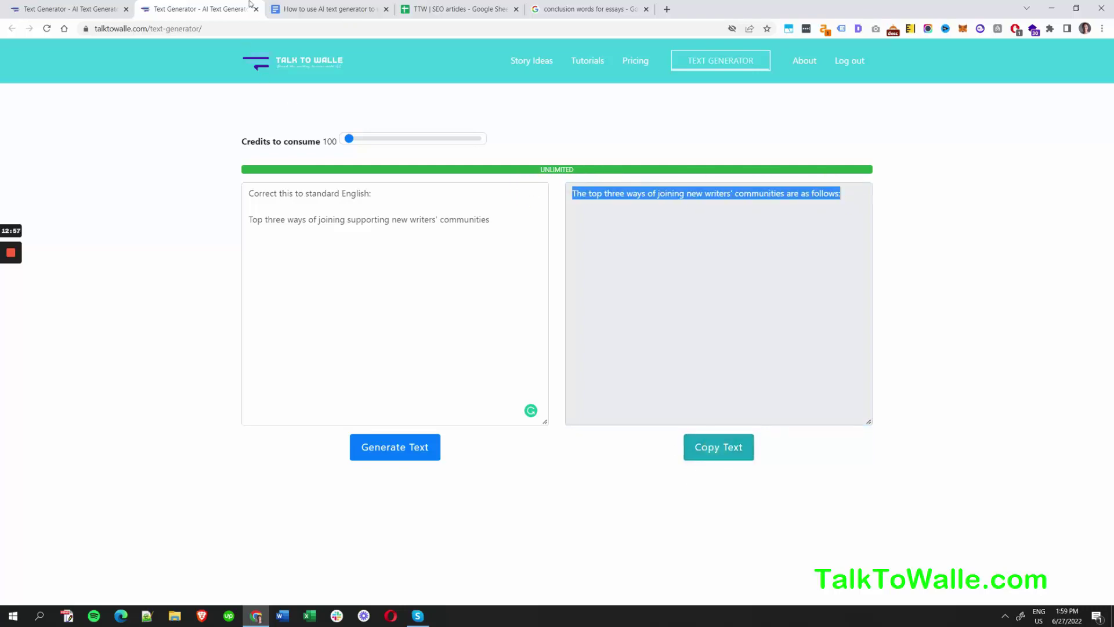
click(308, 9)
key(ctrl+shift+v)
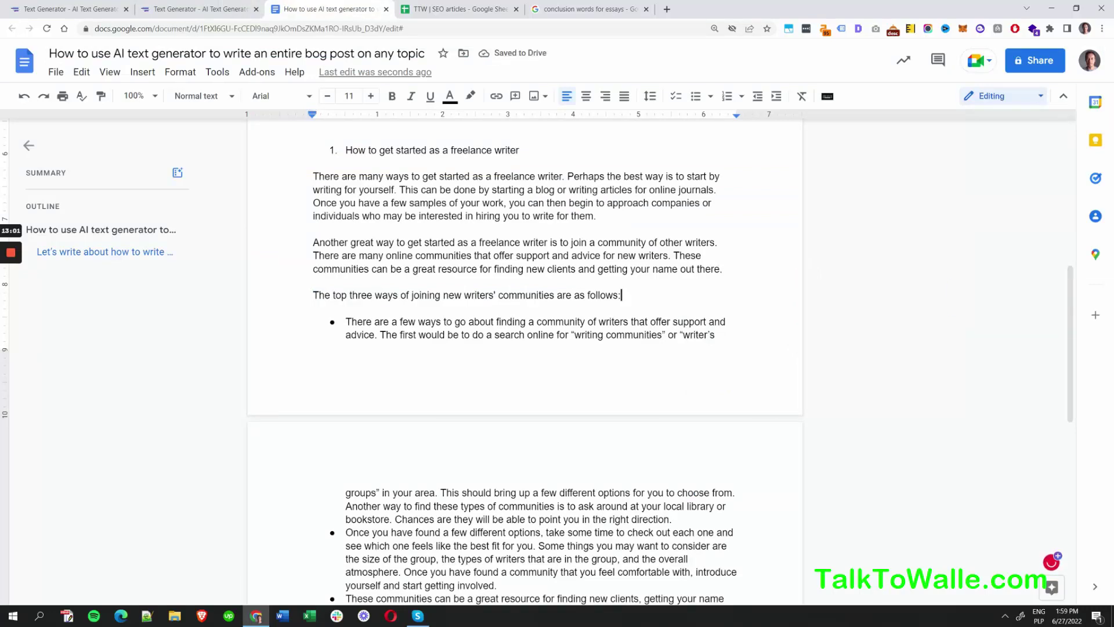
Step: Format "How to get started as a freelance writer" as Heading 3 and the "The top three ways" line as Heading 4
scroll(525, 348, up, 3)
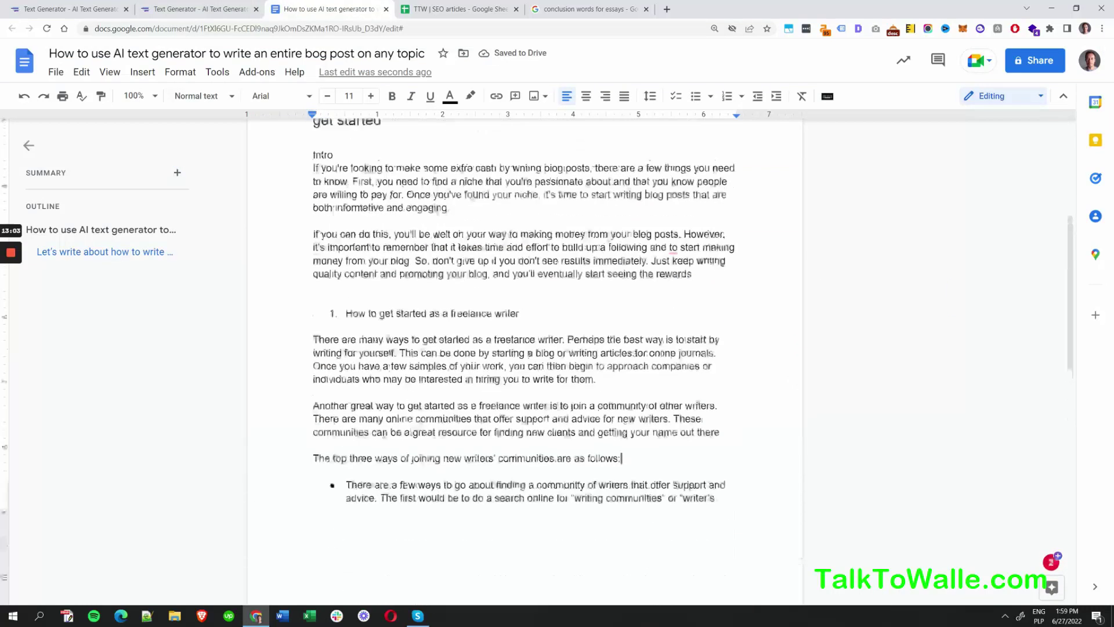
scroll(525, 348, up, 2)
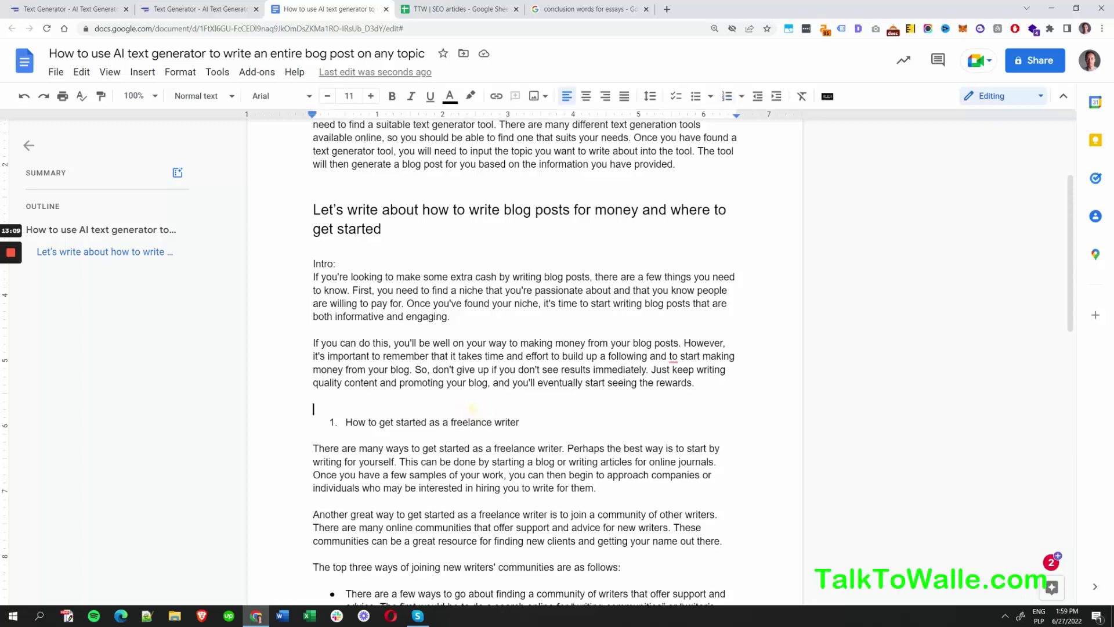
key(ctrl+alt+3)
scroll(474, 325, down, 5)
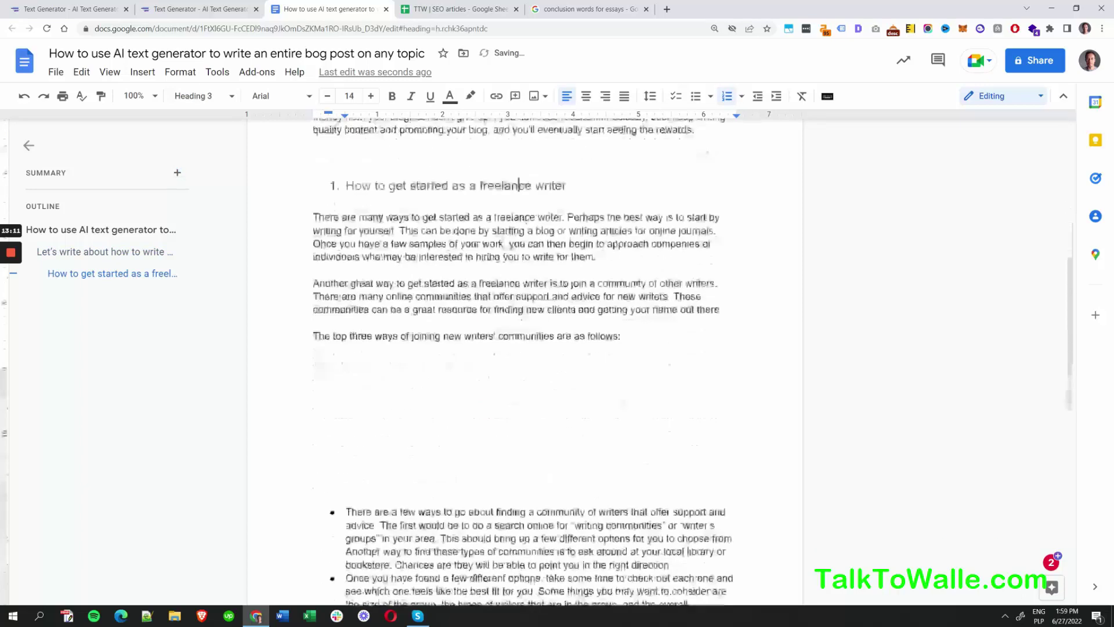
click(474, 330)
click(474, 316)
key(ctrl+alt+4)
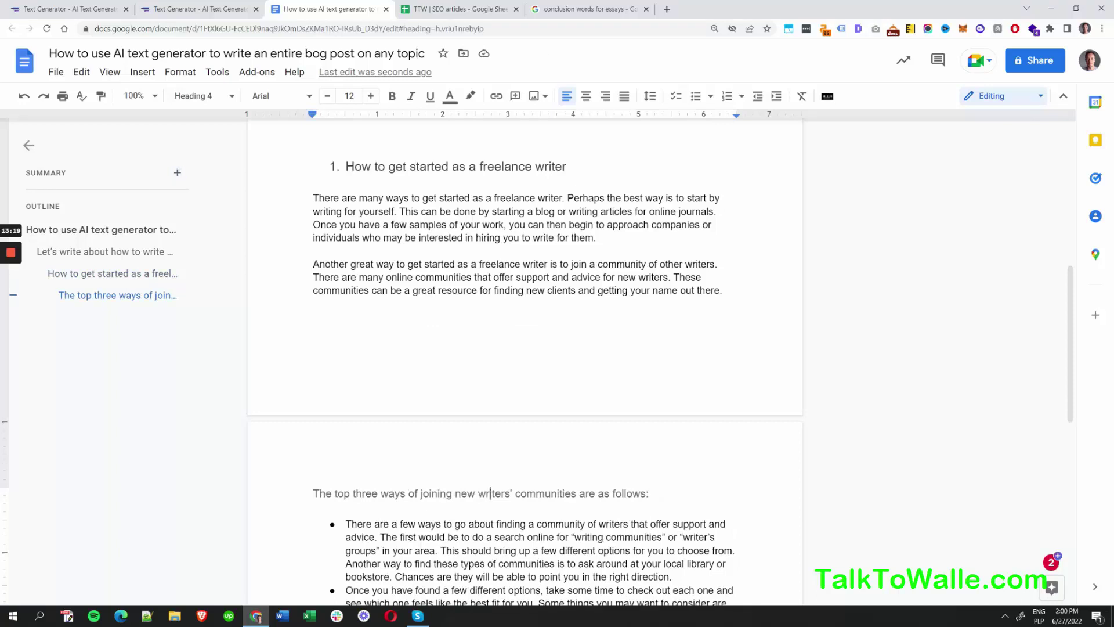
Step: Check the document's word count and close the count dialog
scroll(490, 221, down, 5)
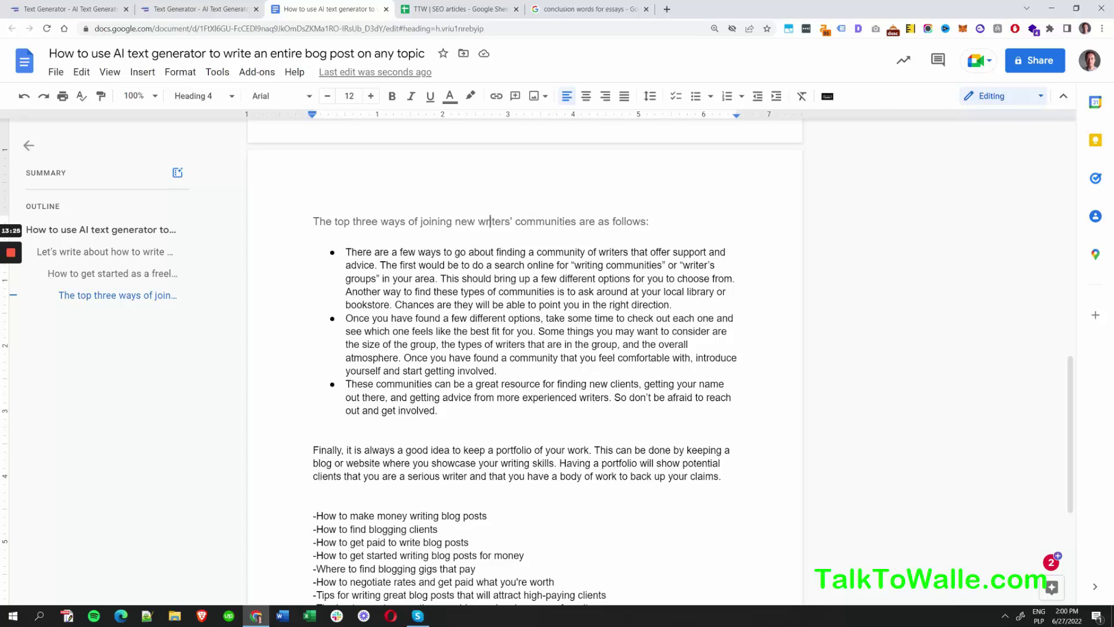
click(214, 74)
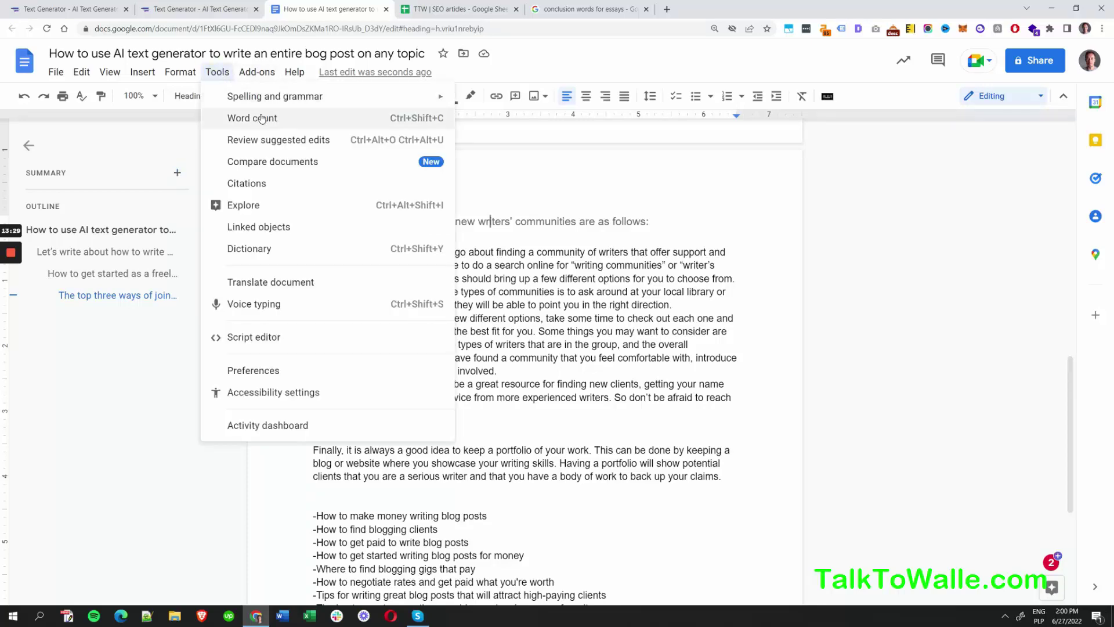
click(262, 118)
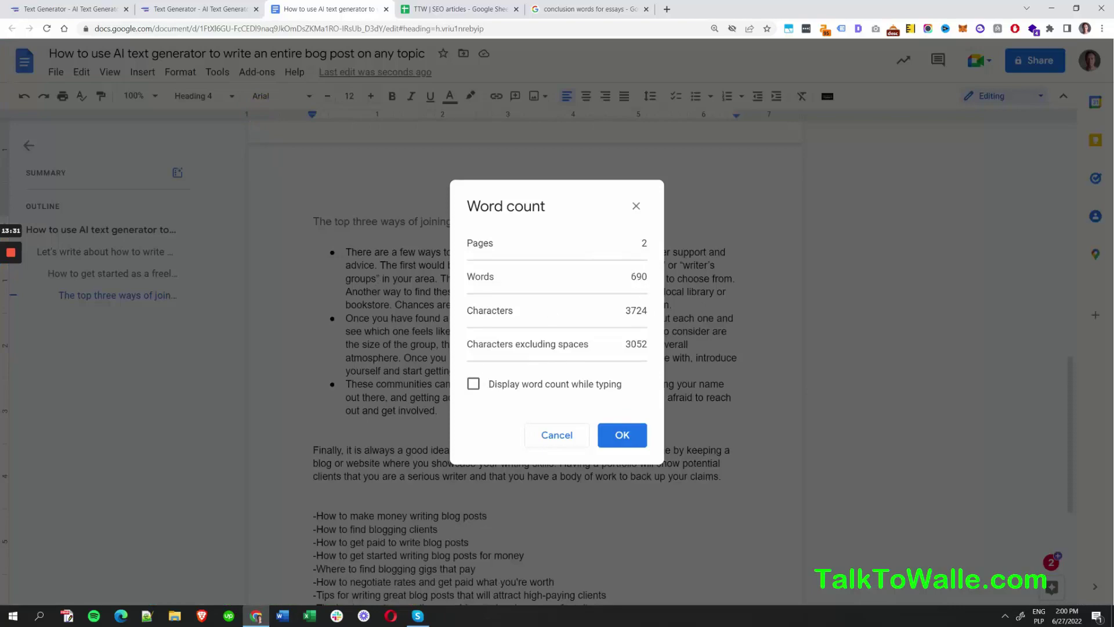
click(631, 437)
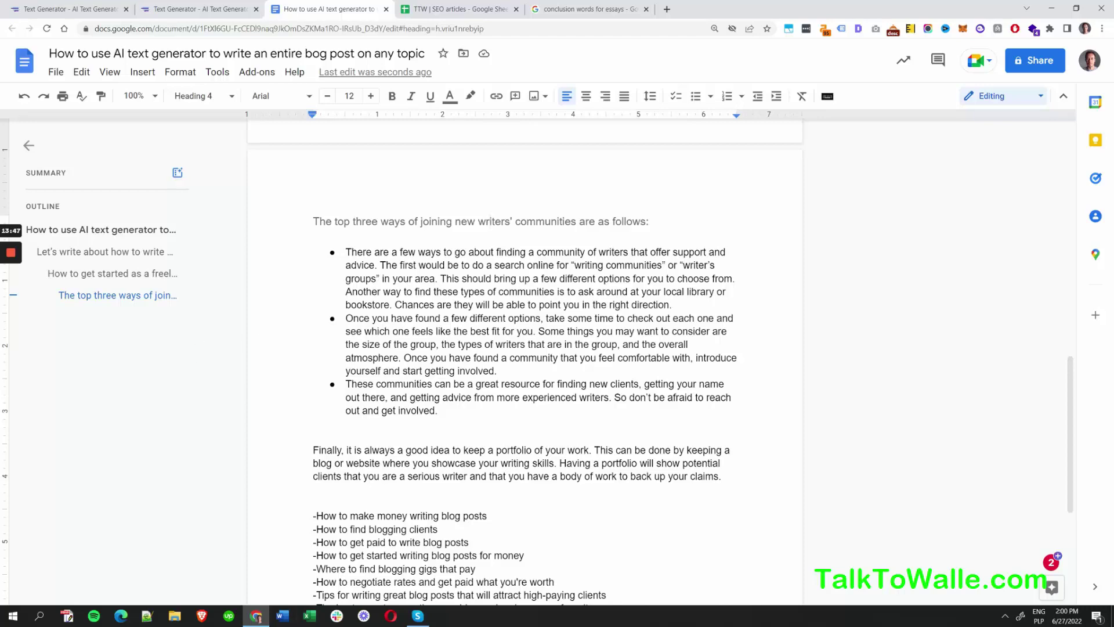
Step: Select the entire document text and open the searchenginereports.net plagiarism checker in a new browser tab
scroll(524, 348, down, 2)
key(ctrl+a)
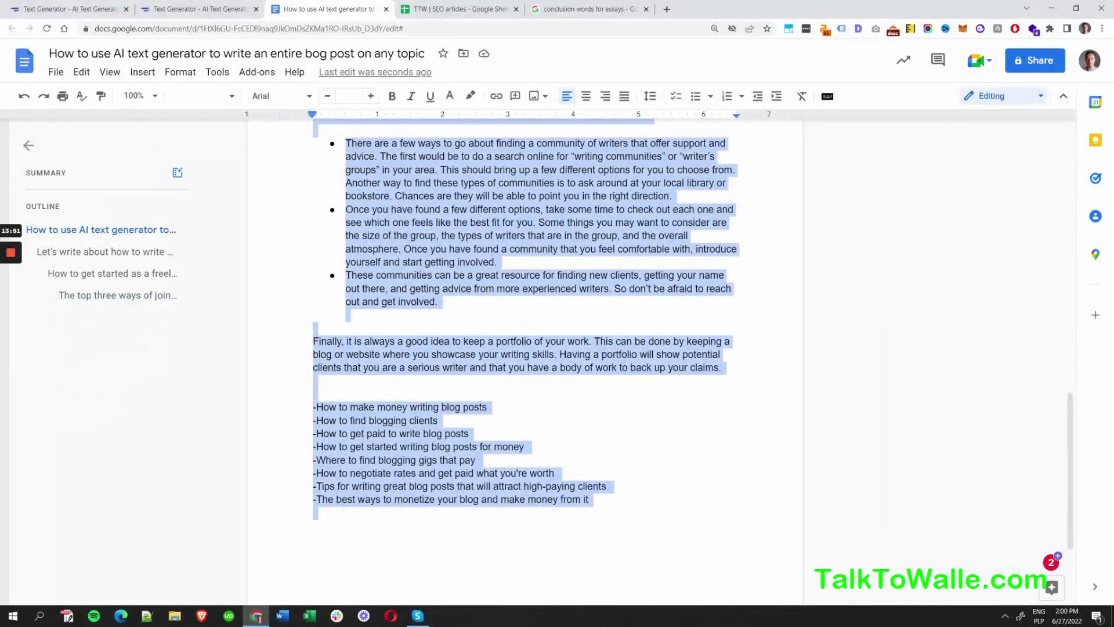
click(667, 10)
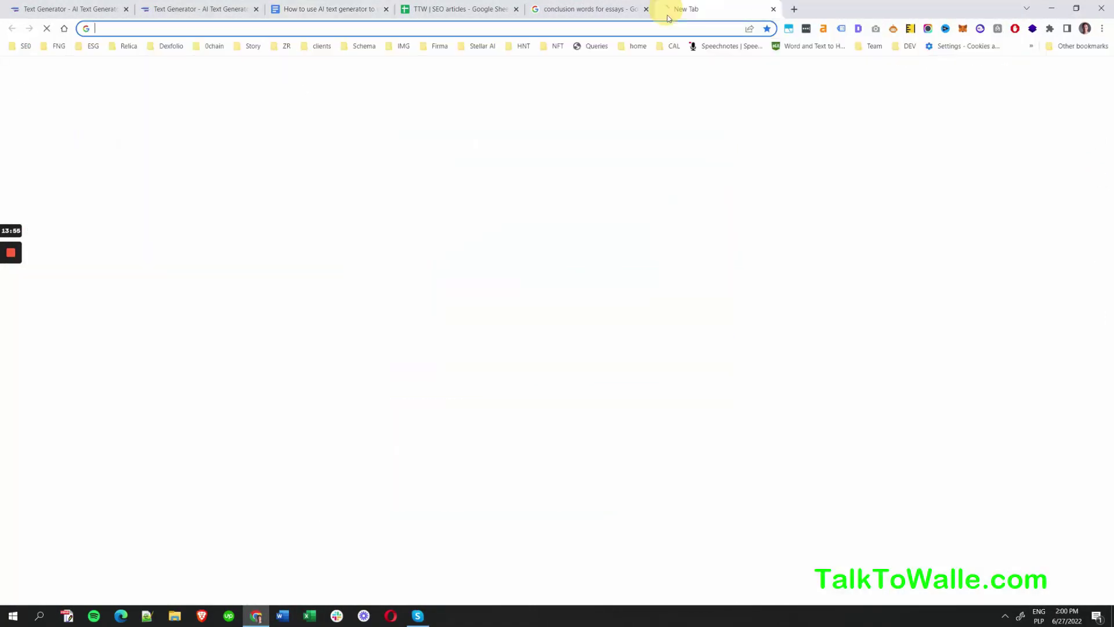
text(pla)
text(ri)
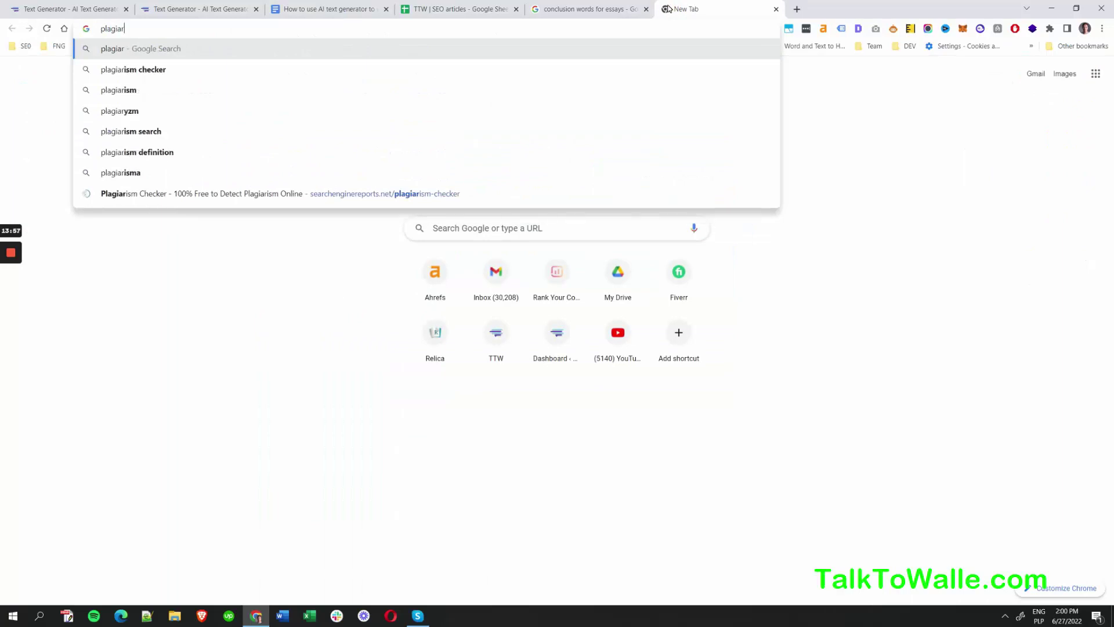
key(Up)
key(Up)
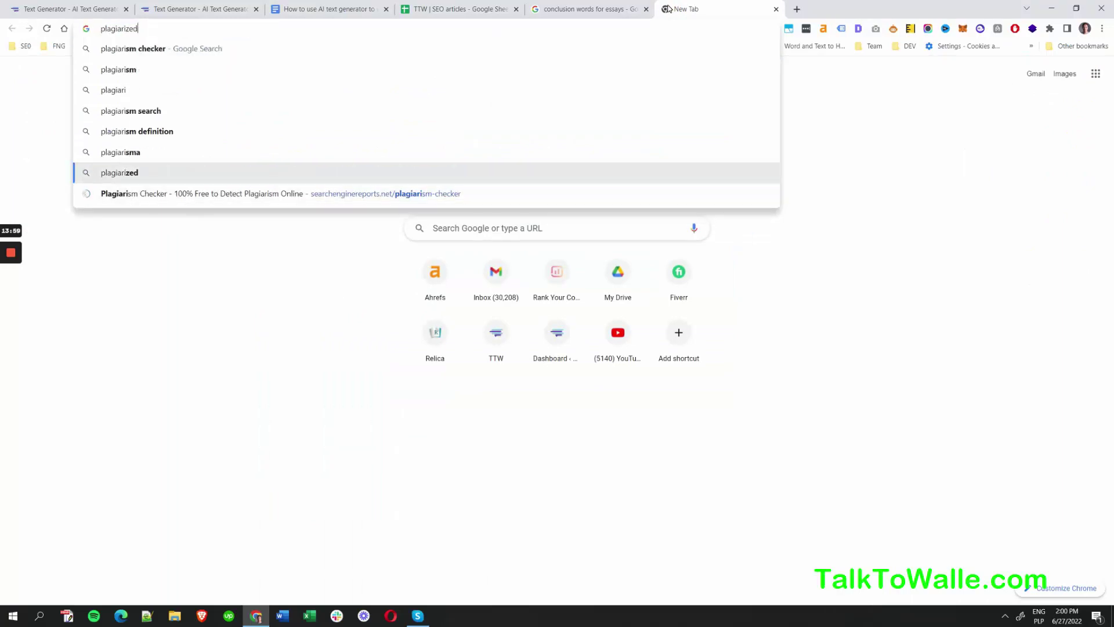
key(Down)
key(Return)
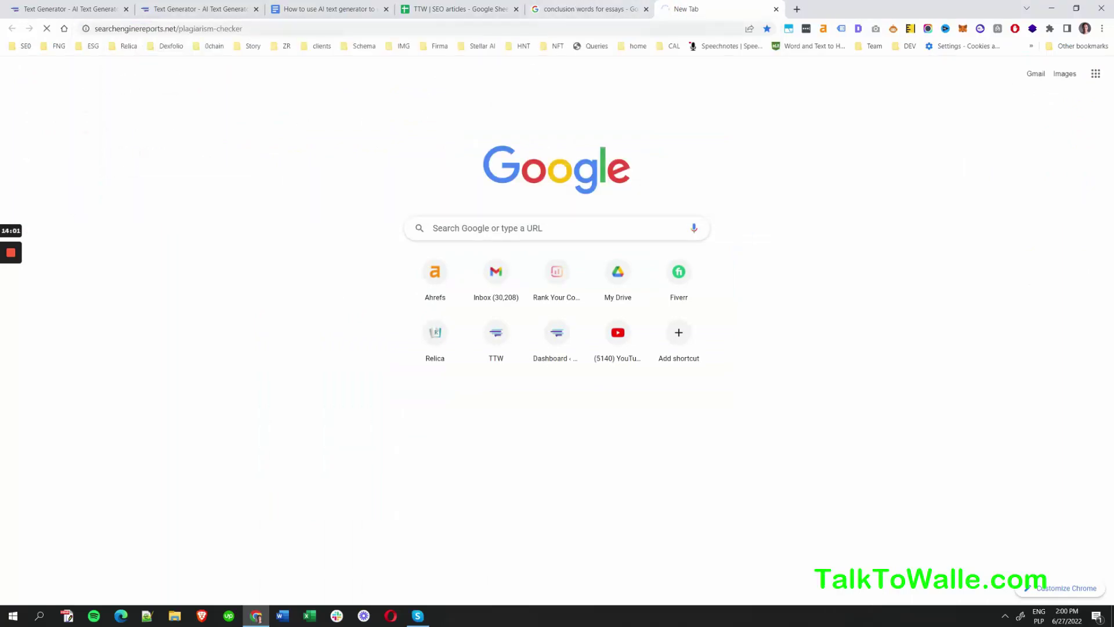
click(229, 32)
key(ctrl+c)
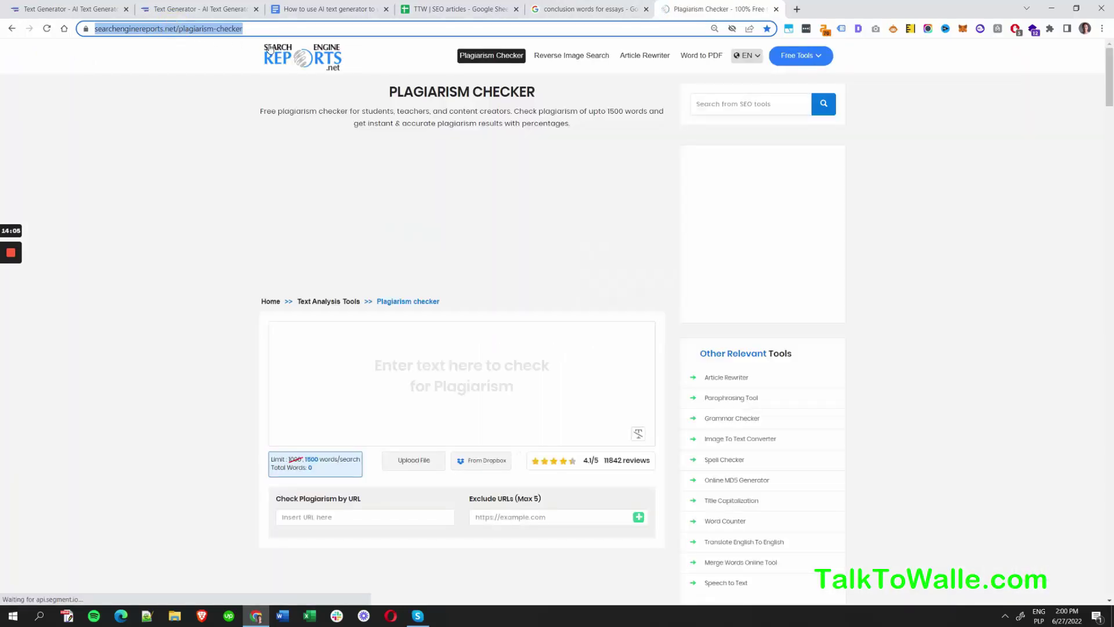
click(483, 370)
key(ctrl+v)
key(ctrl+z)
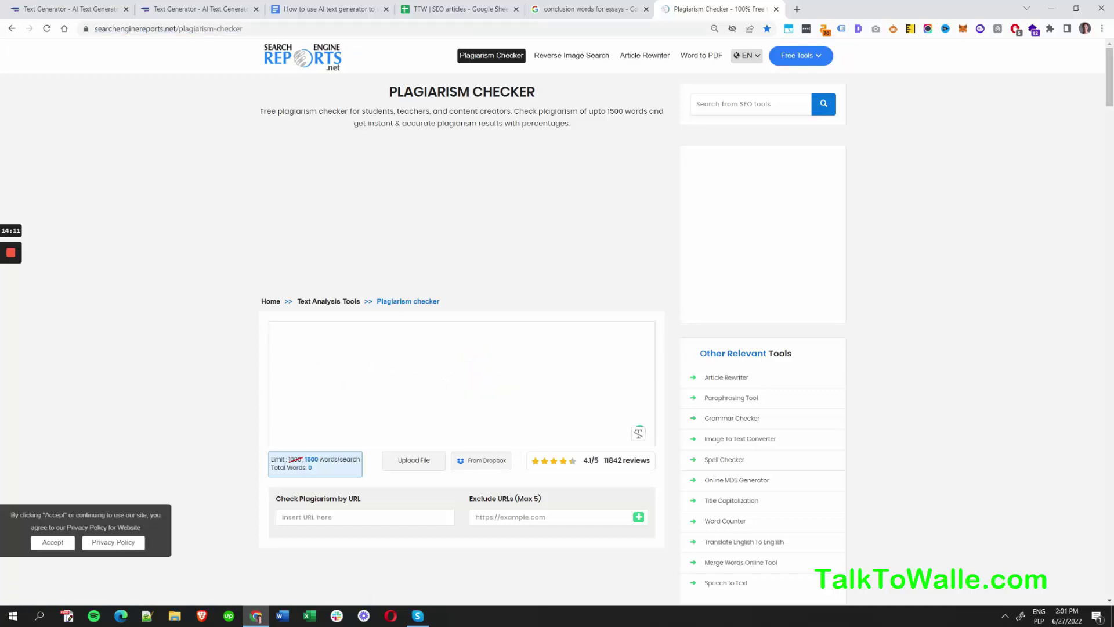
Step: Copy the whole selected blog post from the Google Docs document and paste it into the plagiarism checker's text box
click(277, 7)
right_click(444, 230)
click(454, 243)
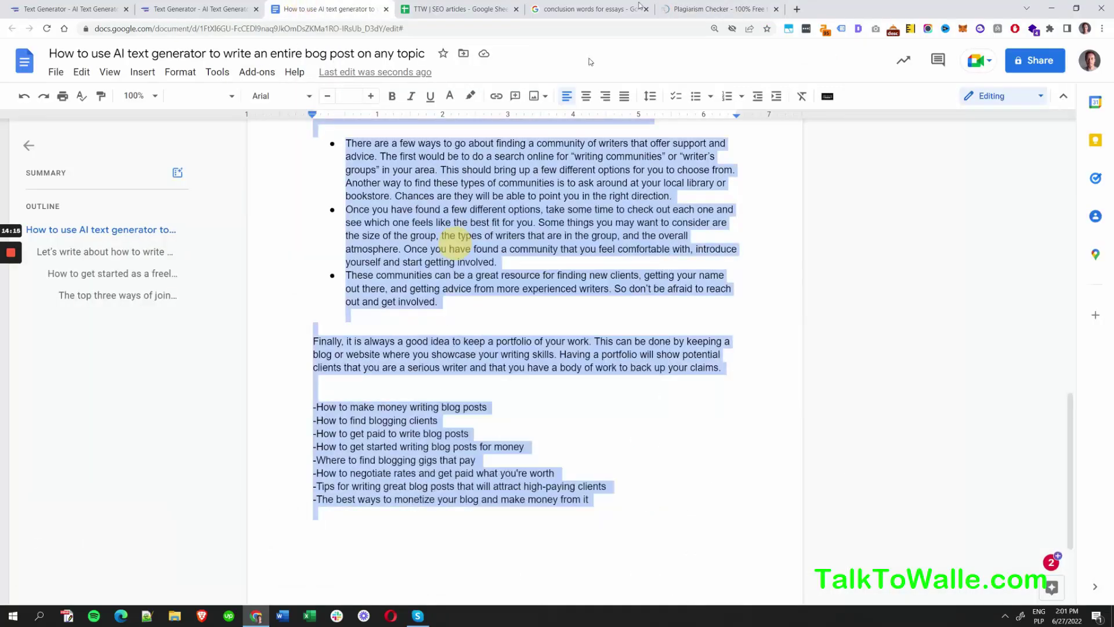
click(713, 8)
key(ctrl+v)
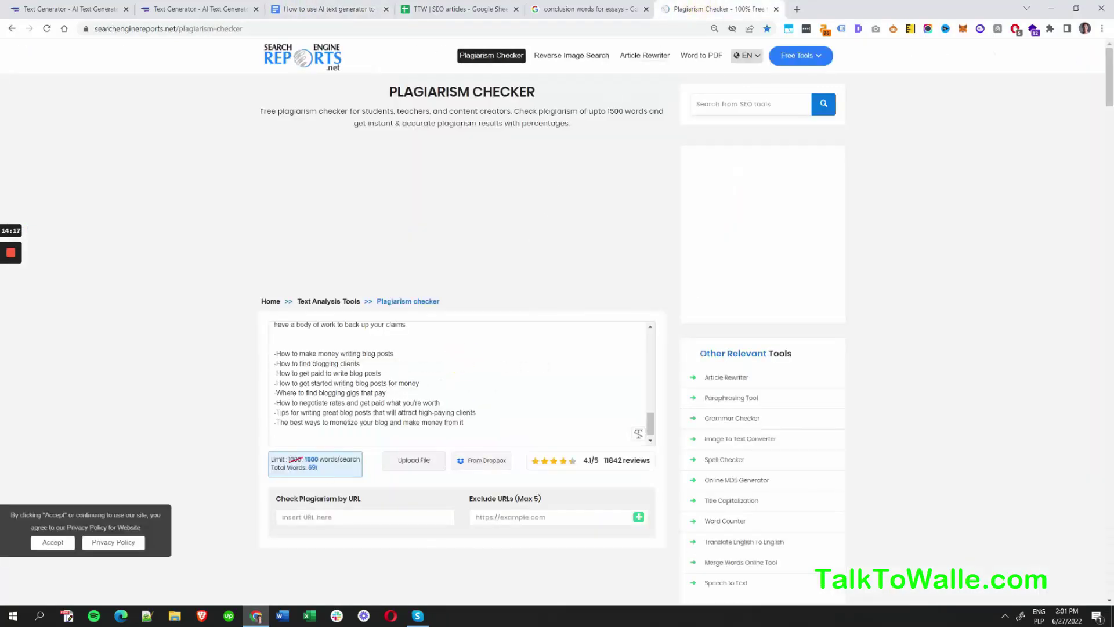
Step: Solve the reCAPTCHA by selecting the traffic light squares and run the plagiarism check on the pasted text
scroll(481, 473, down, 4)
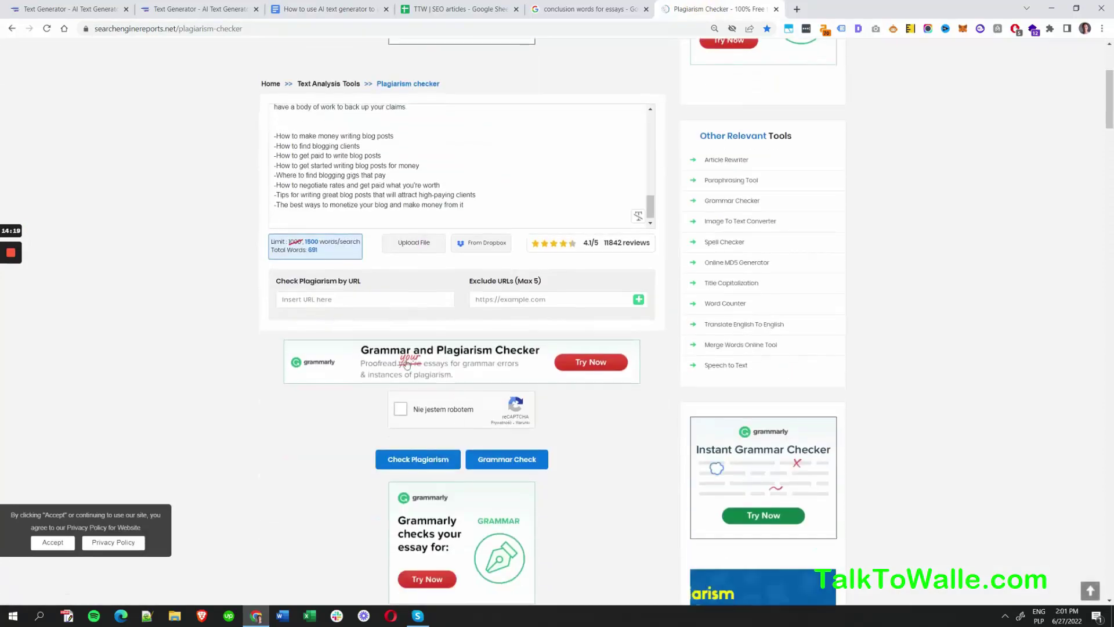
click(400, 409)
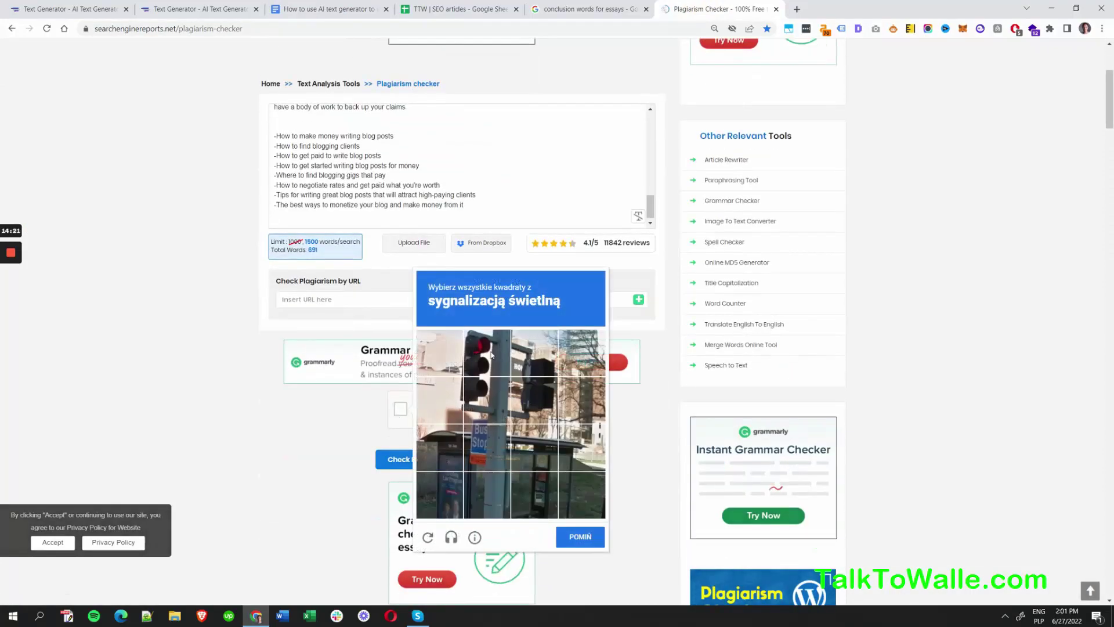
click(486, 349)
click(500, 399)
click(534, 399)
click(534, 352)
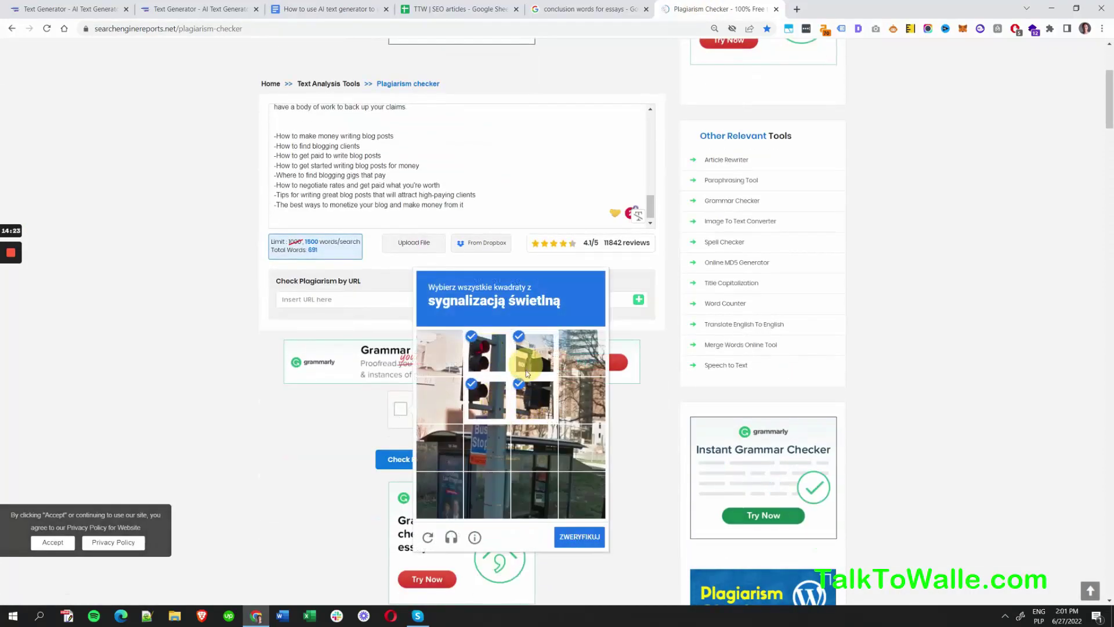
click(570, 535)
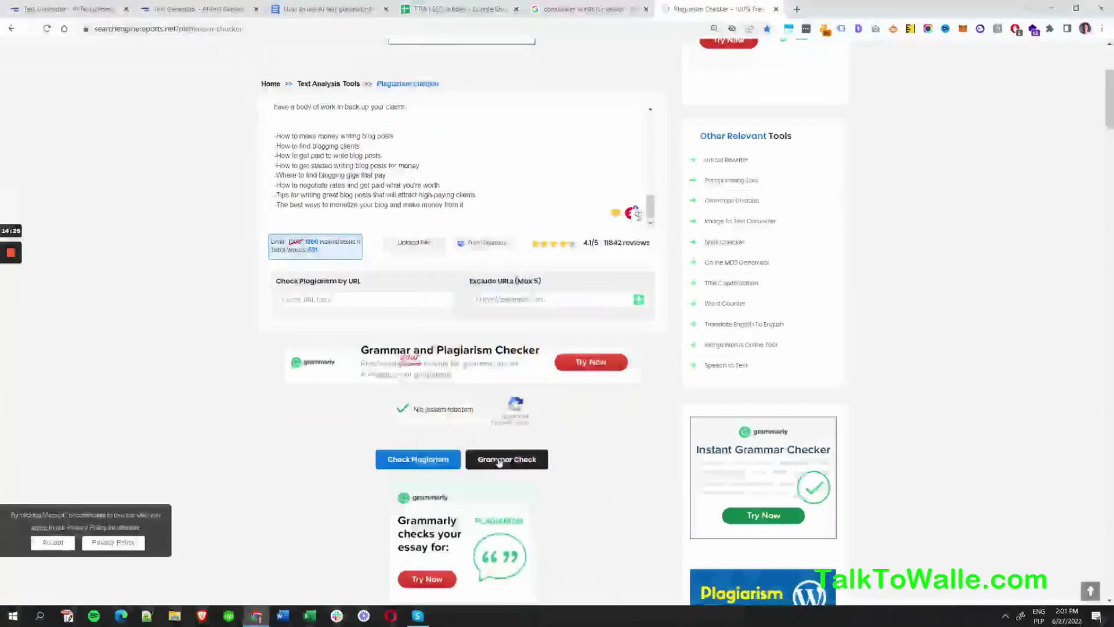
click(418, 461)
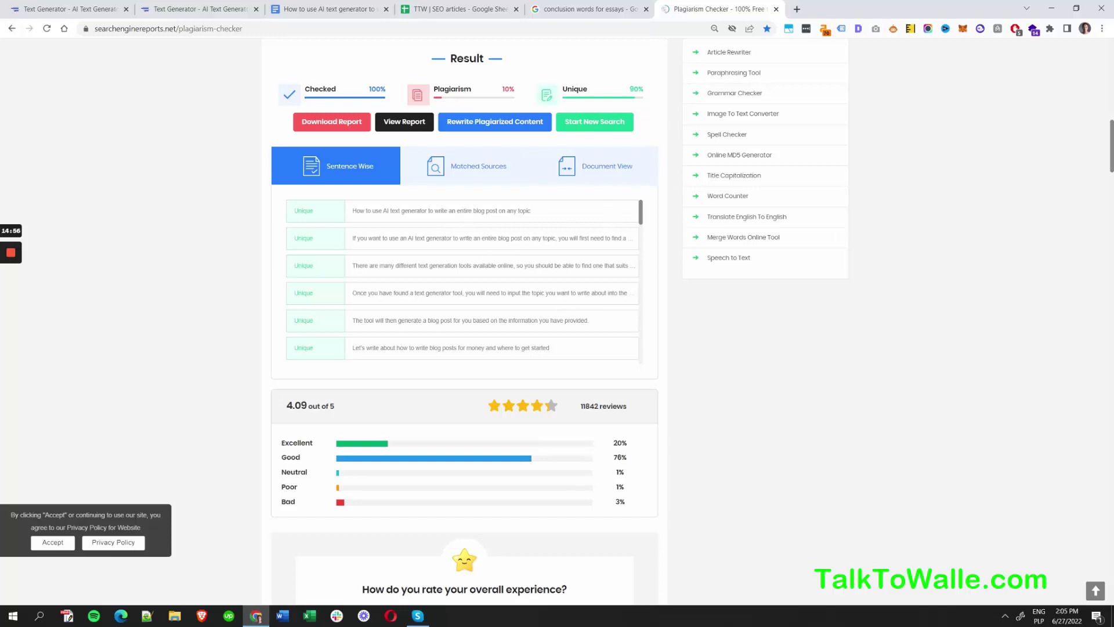
Step: Review the sentence-wise plagiarism results and look up the source of the flagged sentence "So, don't give up if you don't see results immediately."
scroll(495, 281, down, 5)
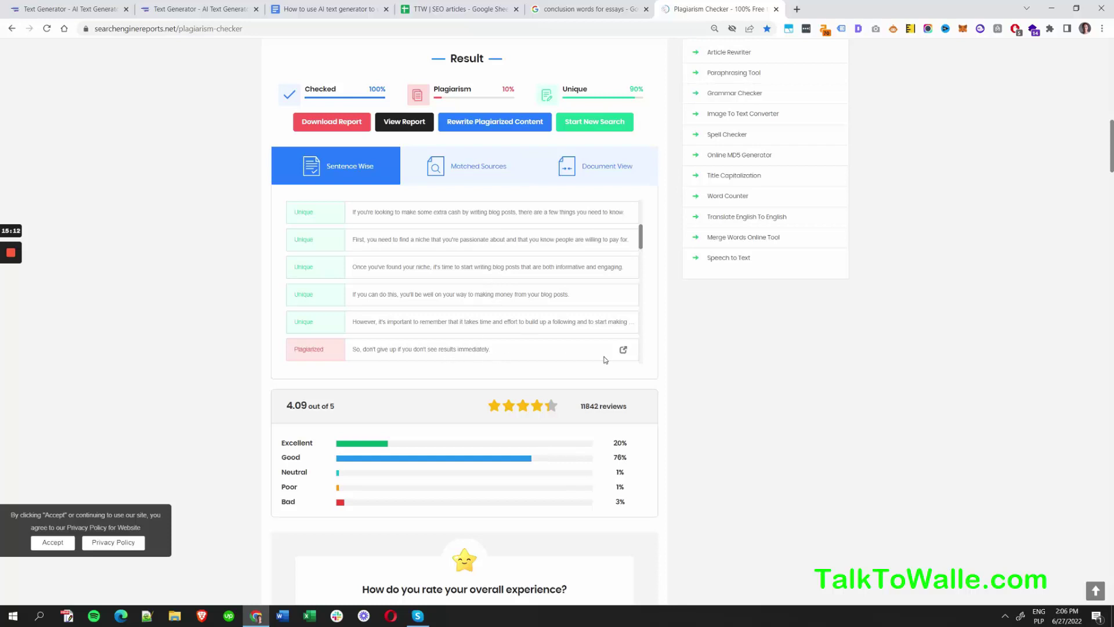
click(623, 349)
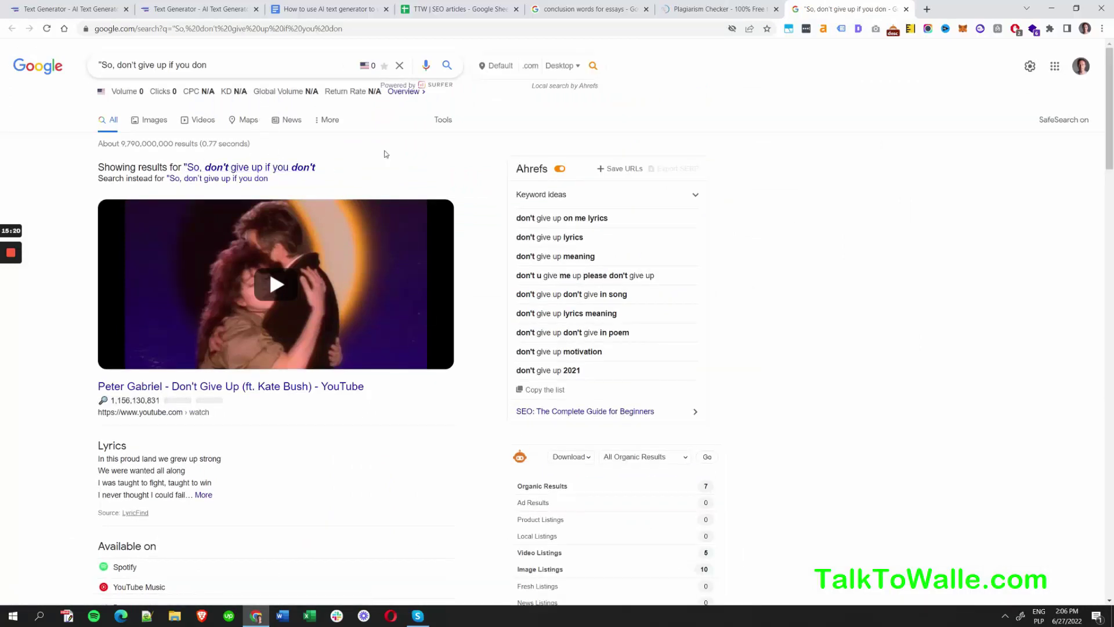
click(717, 6)
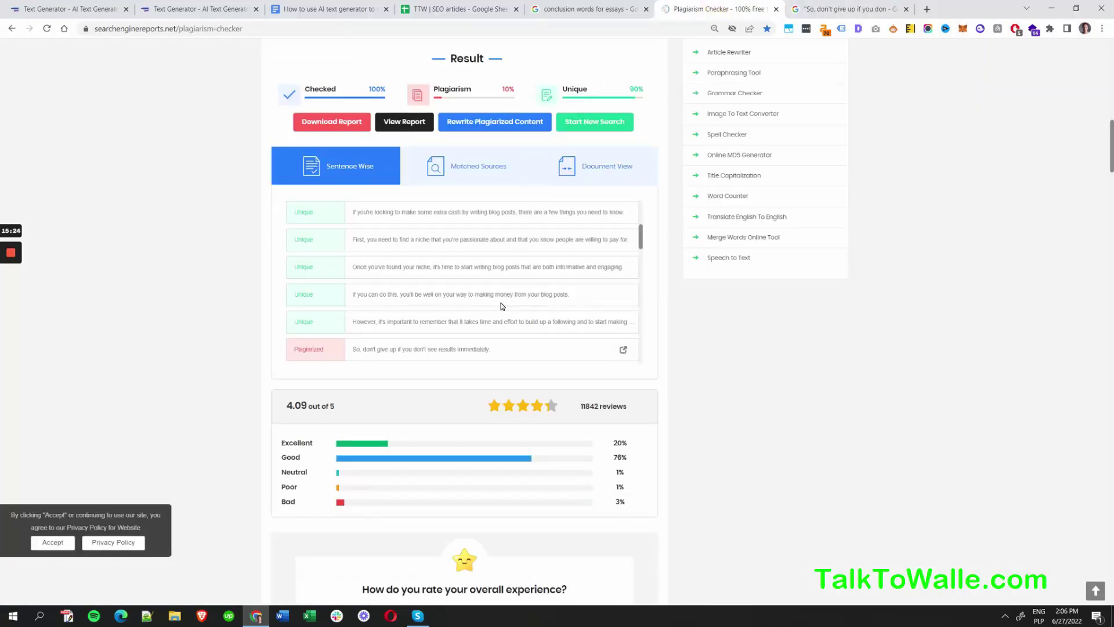
scroll(502, 306, down, 3)
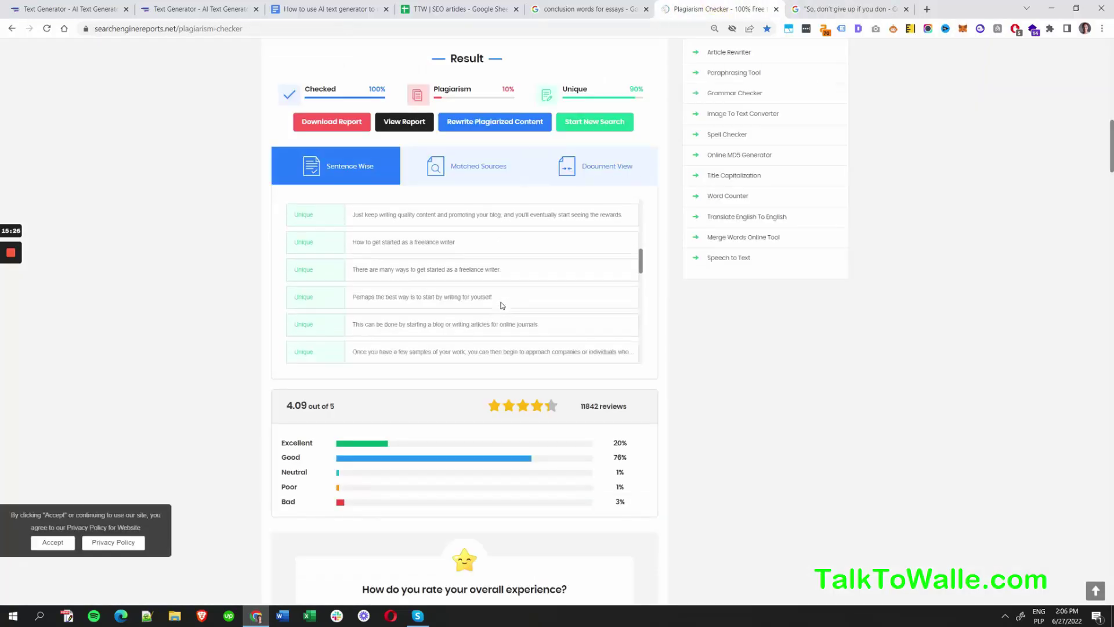
scroll(499, 289, down, 3)
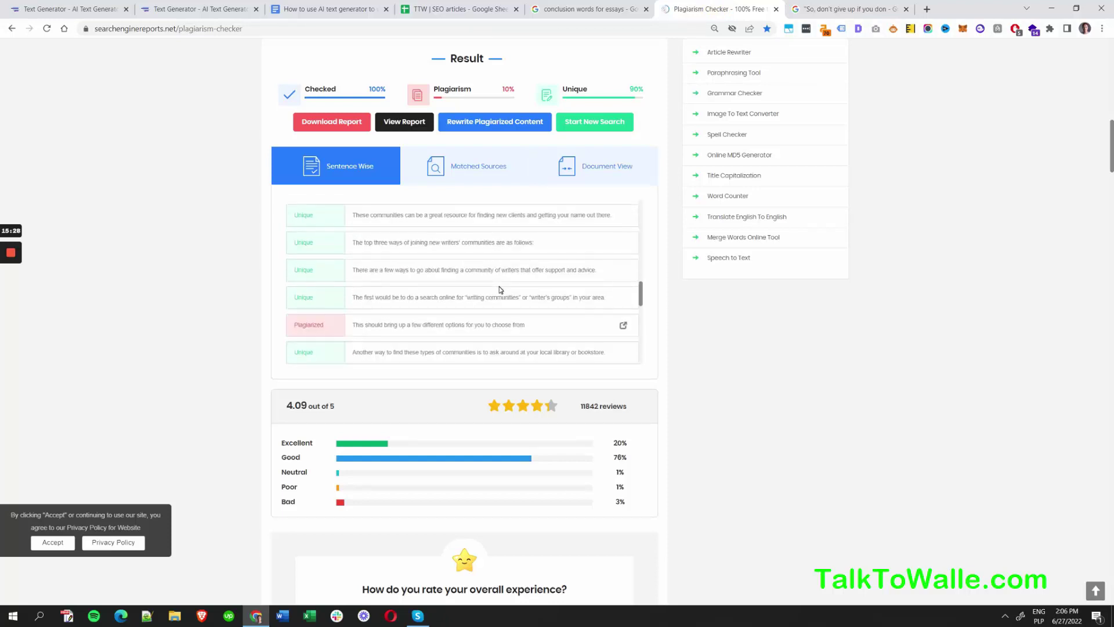
scroll(473, 278, down, 5)
scroll(512, 273, up, 10)
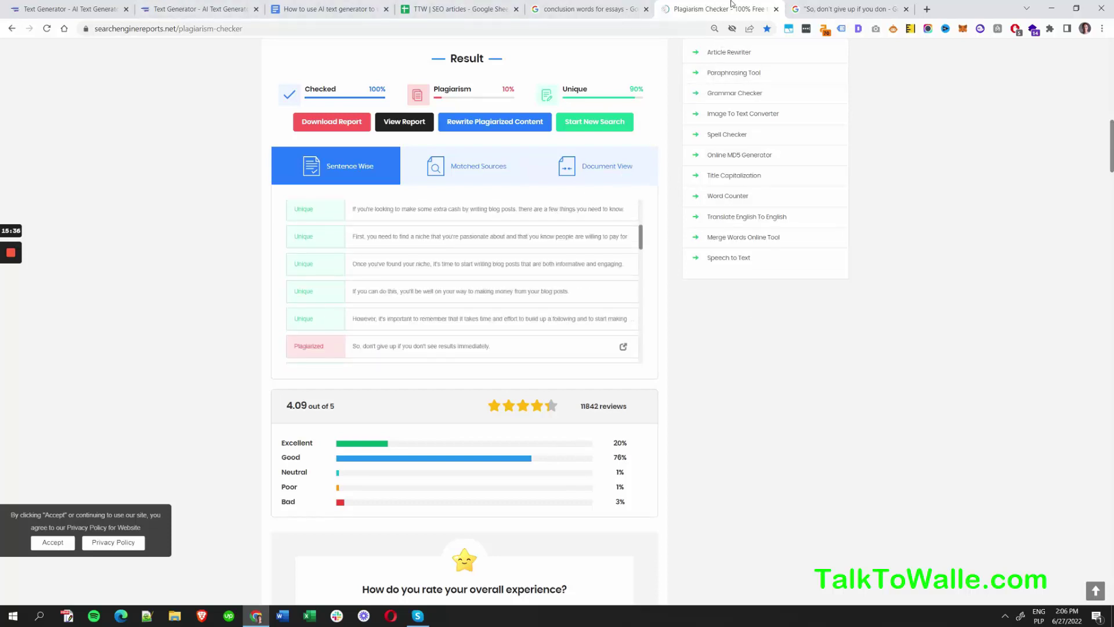
Step: Close the plagiarism checker and the source search, return to the Google Docs document and deselect its text
click(775, 6)
middle_click(669, 5)
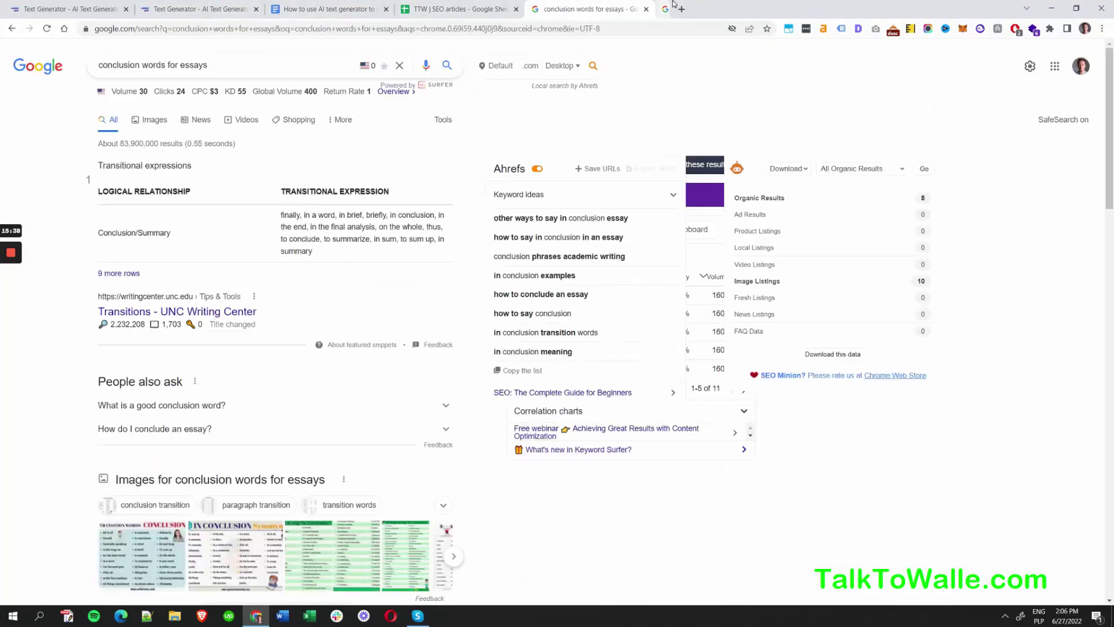
click(323, 9)
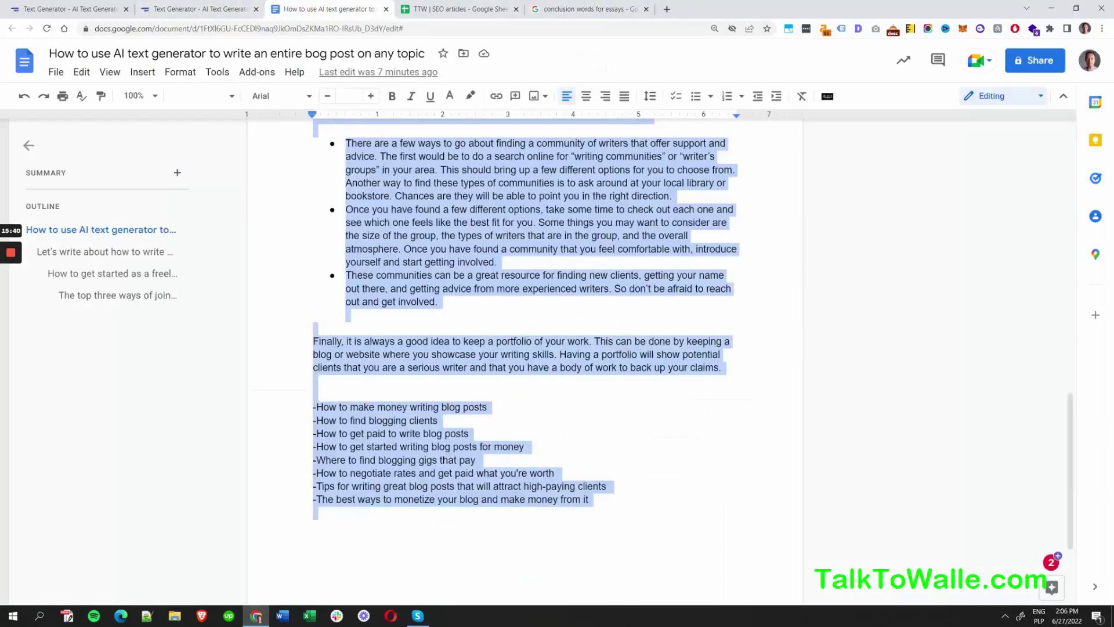
click(496, 304)
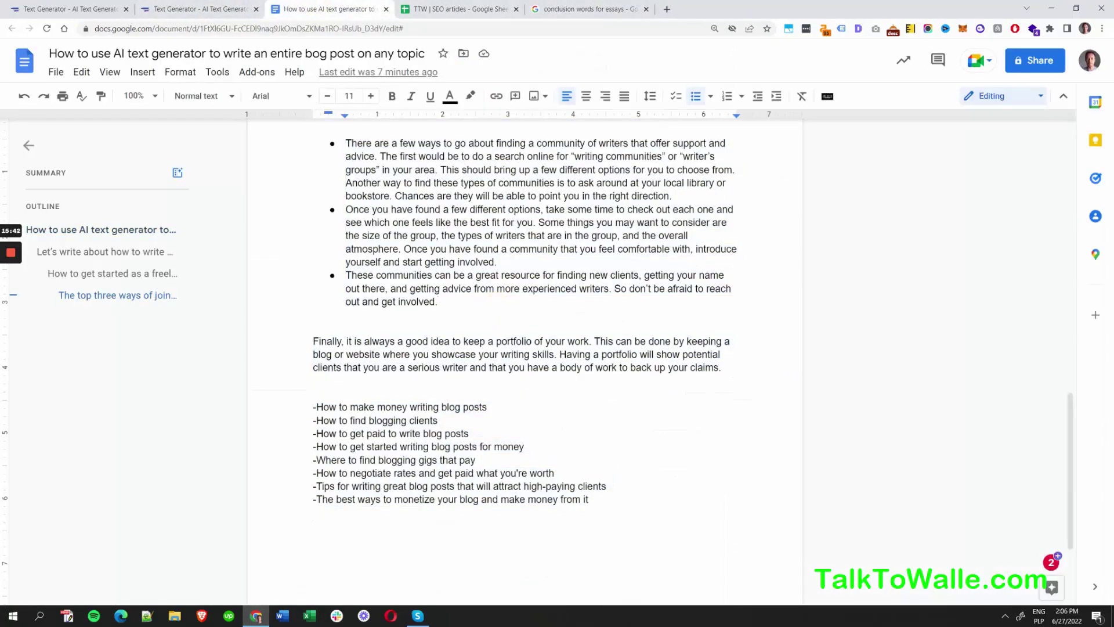
Step: Switch from the document to the TalkToWalle text generator and open its Pricing page in a new tab
scroll(525, 348, up, 4)
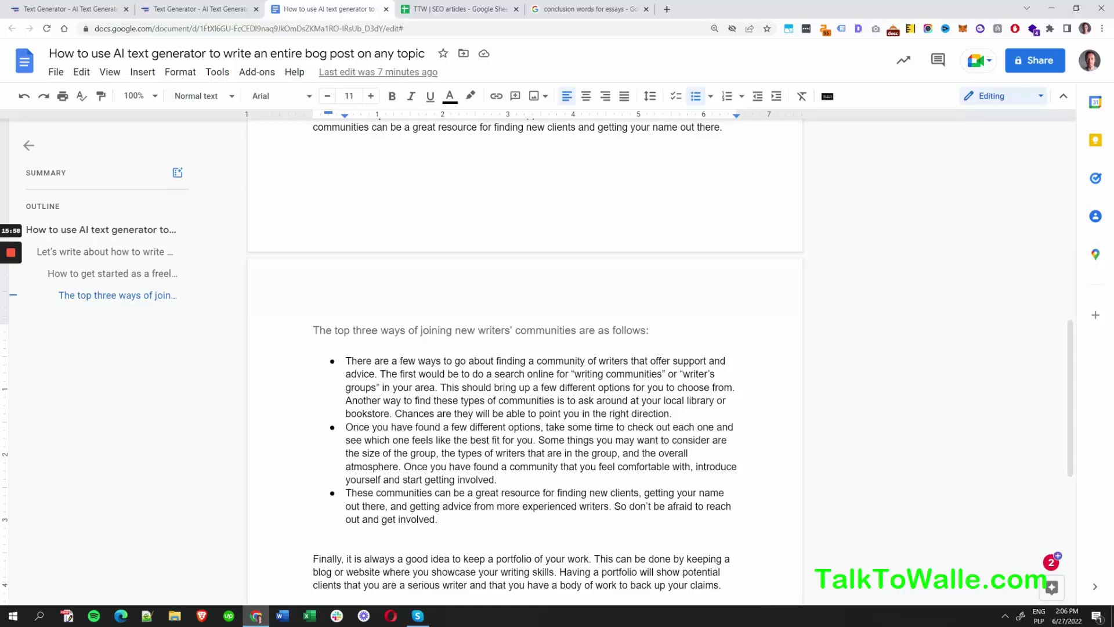
click(196, 9)
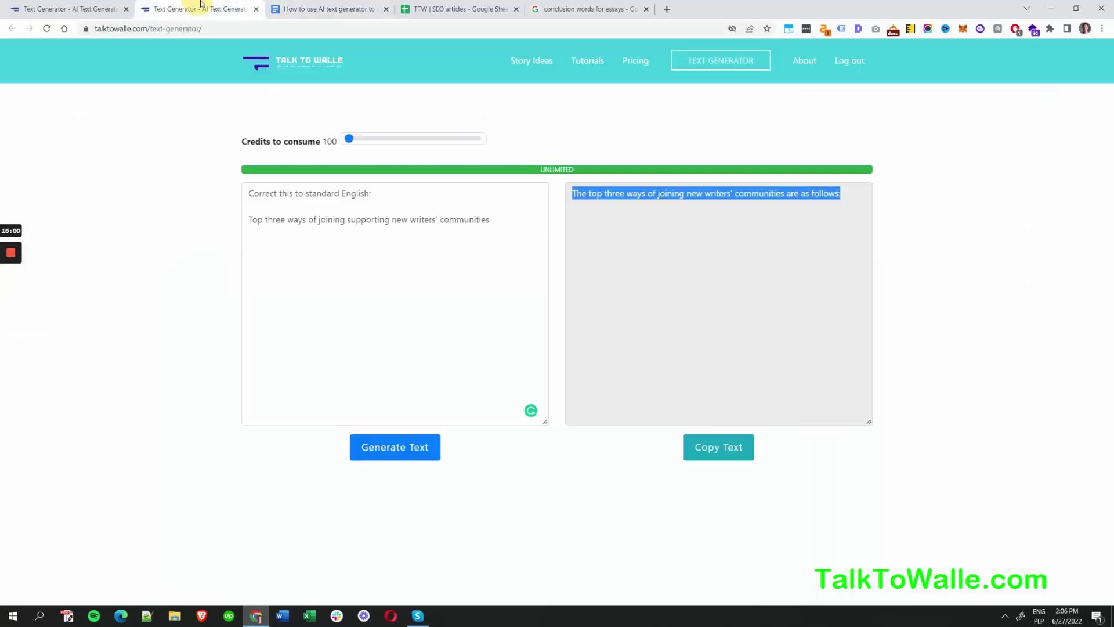
double_click(157, 29)
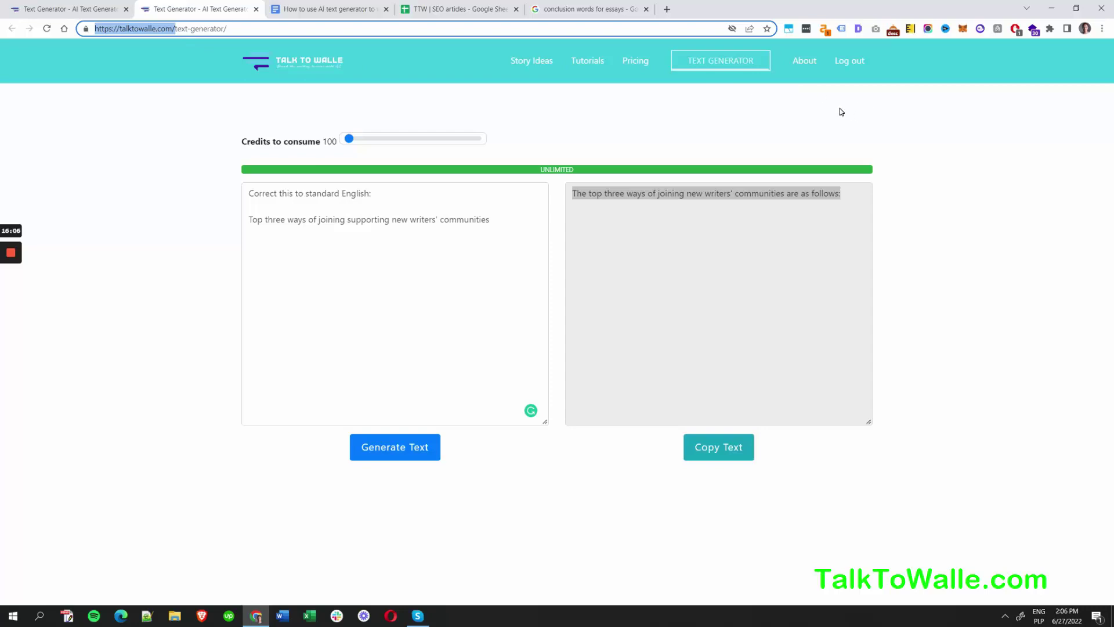
right_click(638, 62)
click(680, 123)
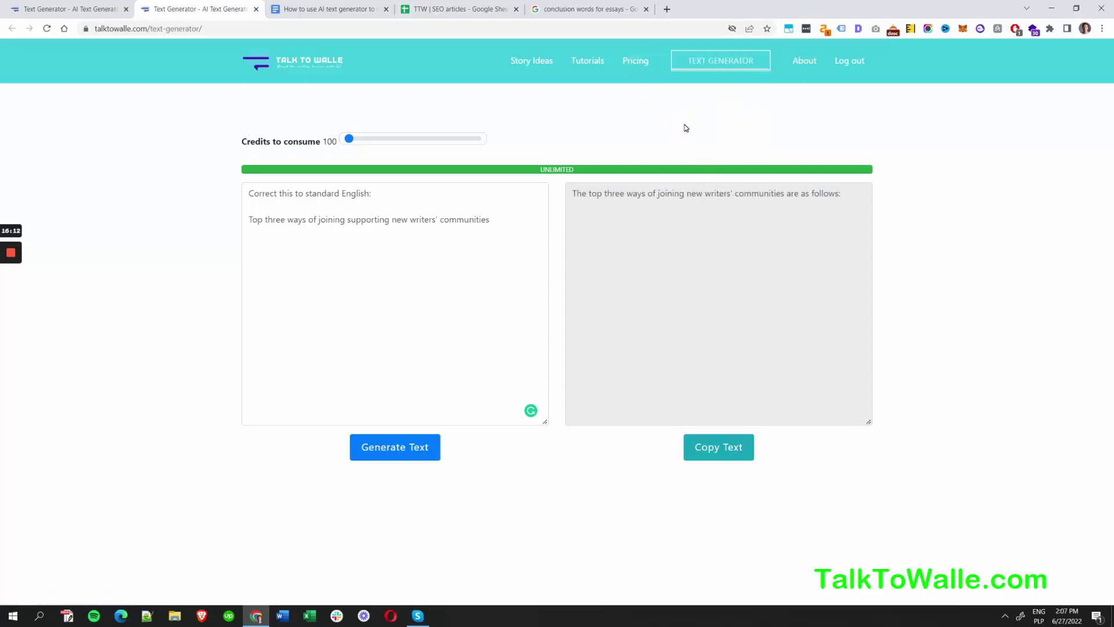
middle_click(635, 63)
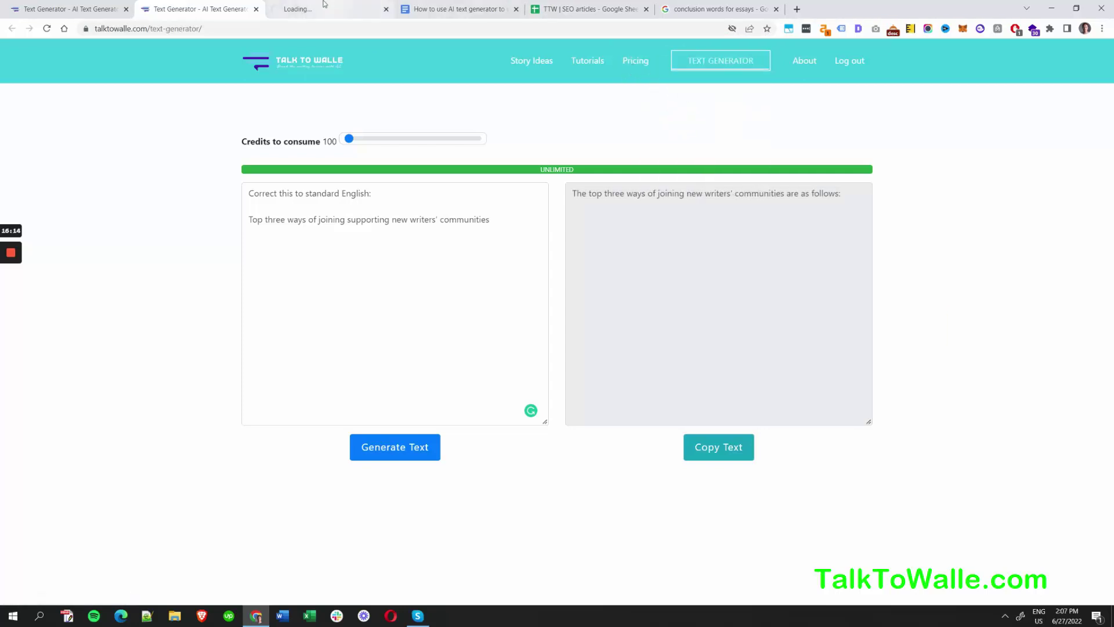
click(325, 5)
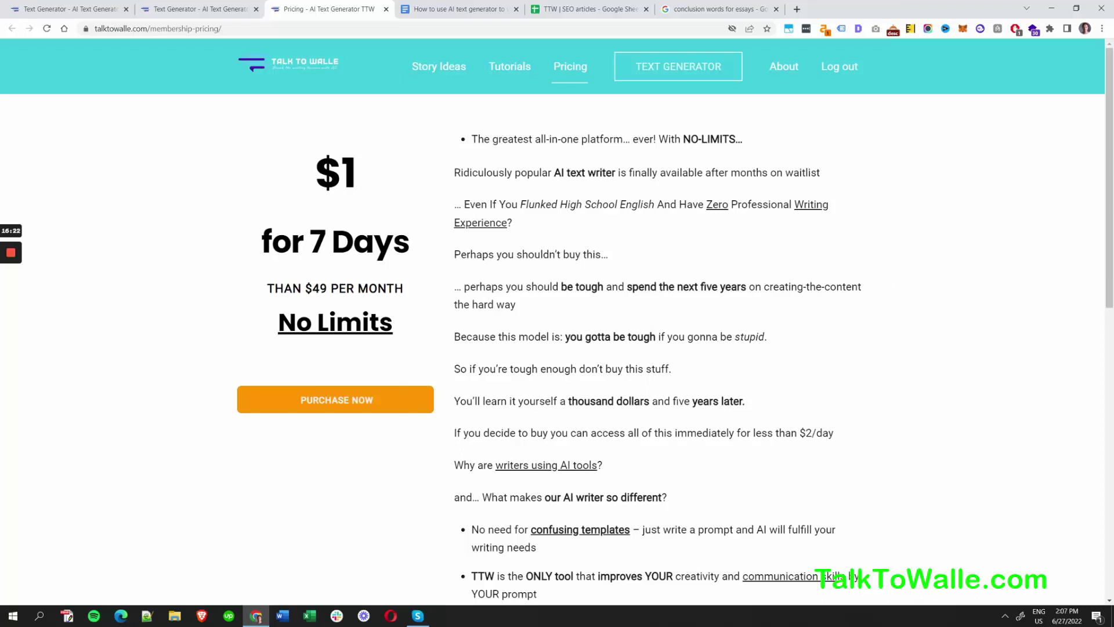
Step: Review the TalkToWalle trial offer on the Pricing page and read through the listed AI writer benefits
double_click(387, 185)
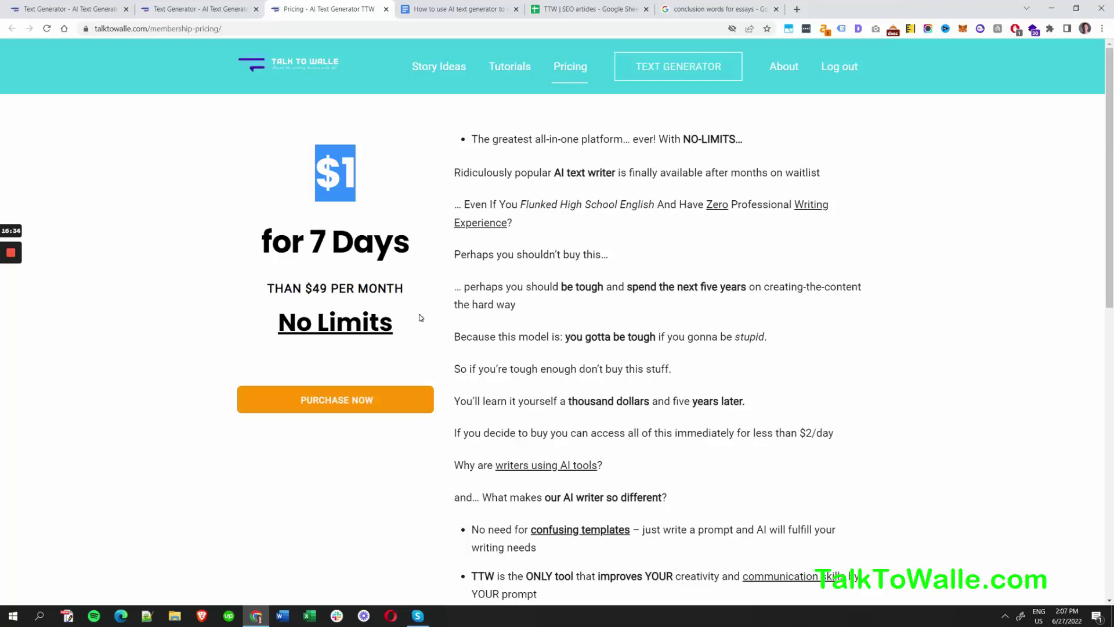
click(345, 172)
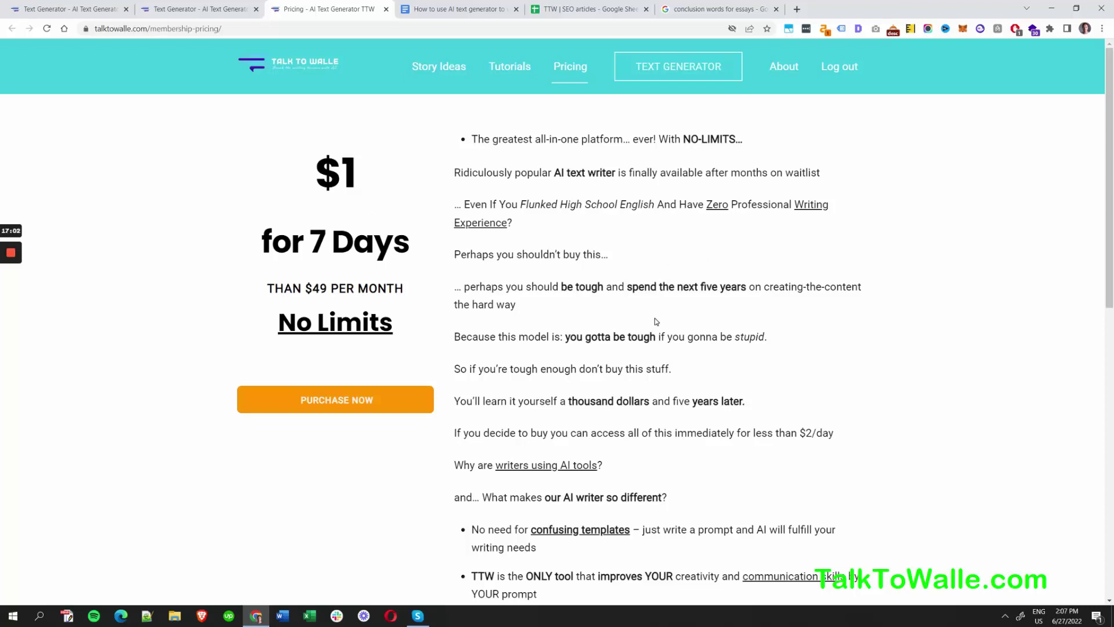
scroll(656, 313, down, 2)
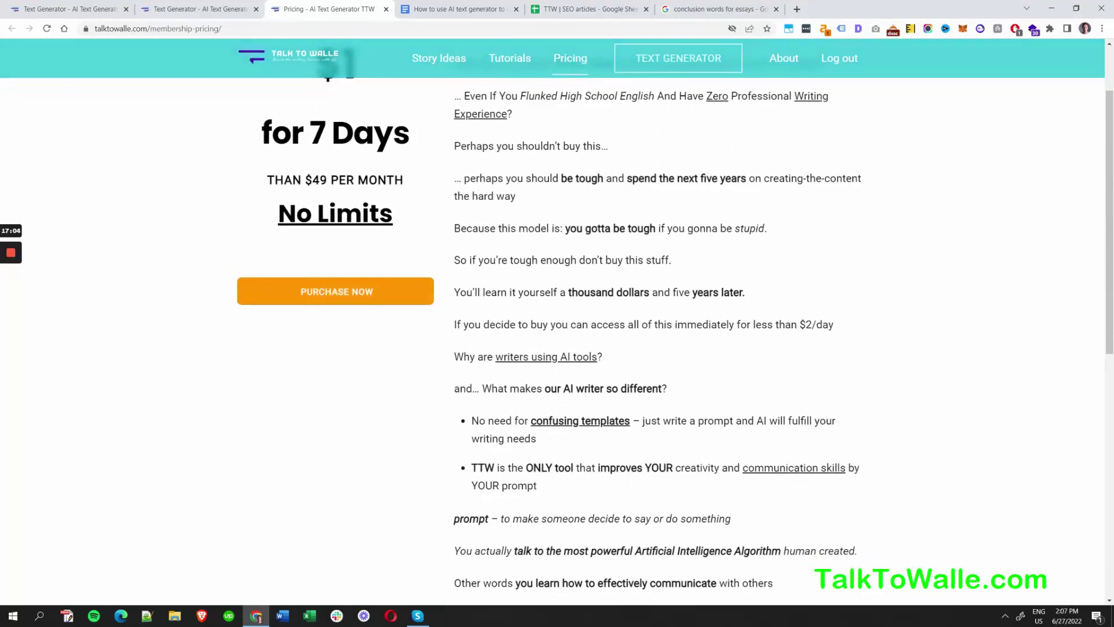
scroll(574, 253, down, 1)
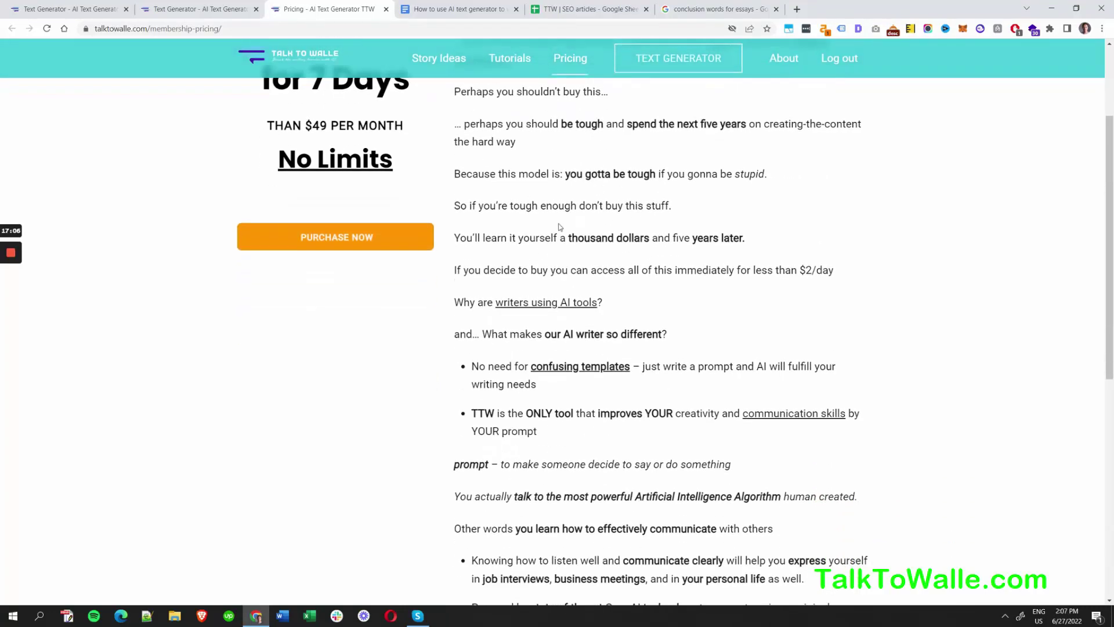
drag(465, 189, 730, 461)
click(746, 312)
scroll(719, 348, down, 3)
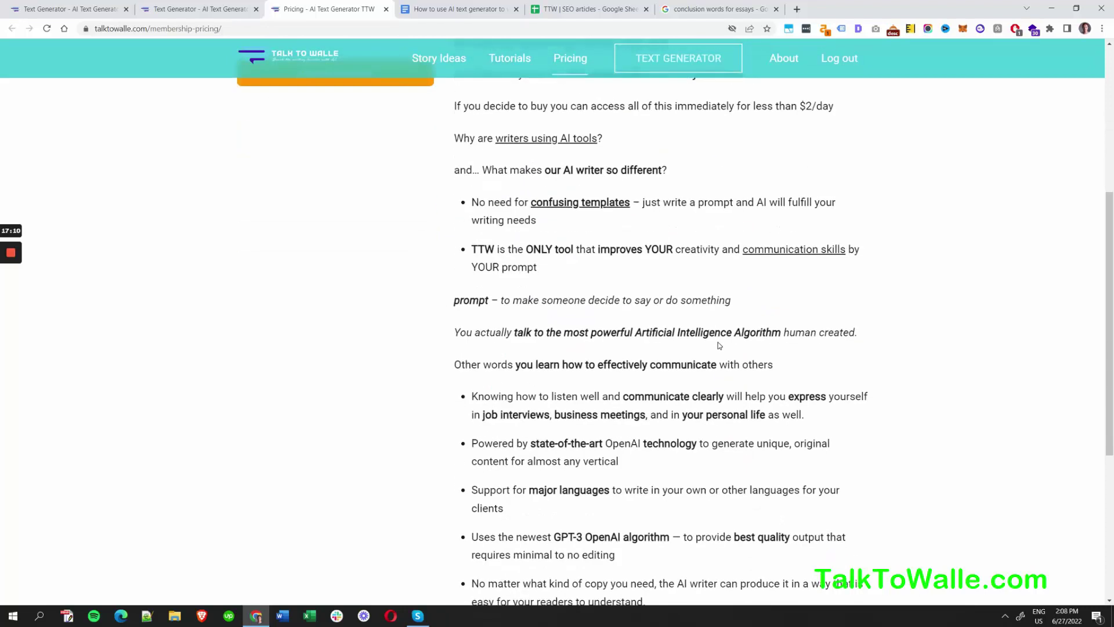
scroll(720, 346, down, 2)
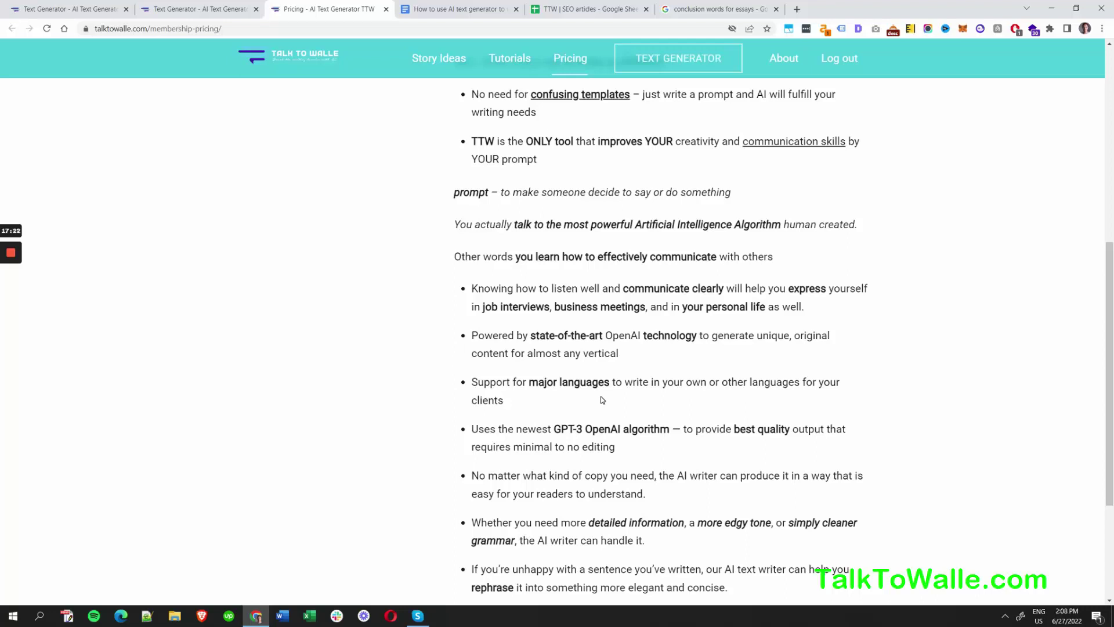
scroll(714, 377, down, 3)
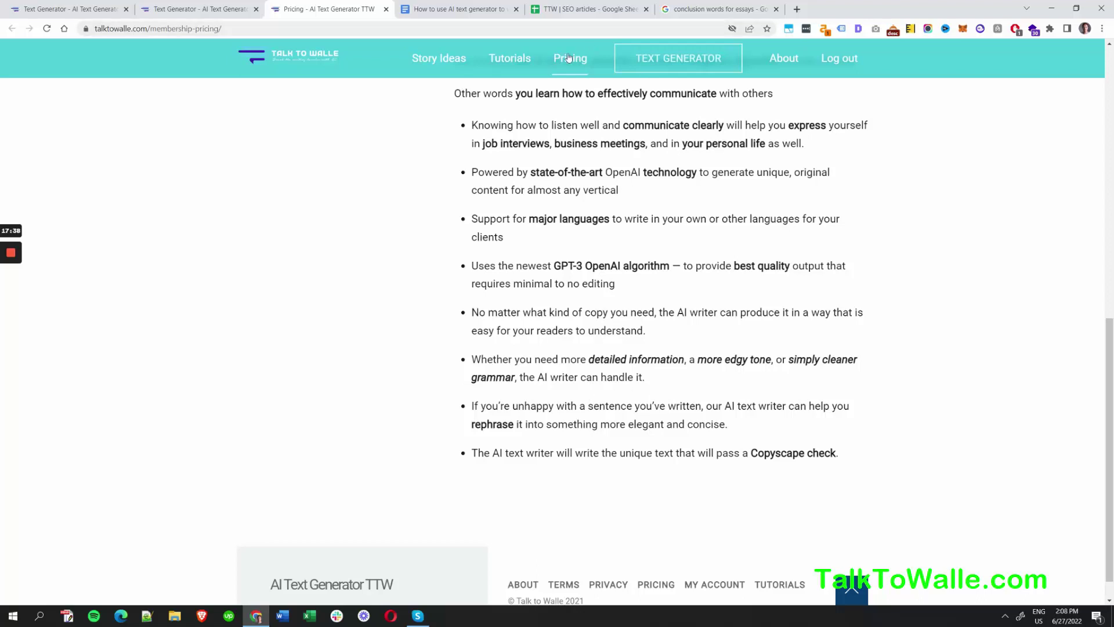
Step: Open the TalkToWalle Tutorials page and examine the example prompt under How to Clean Data
click(505, 60)
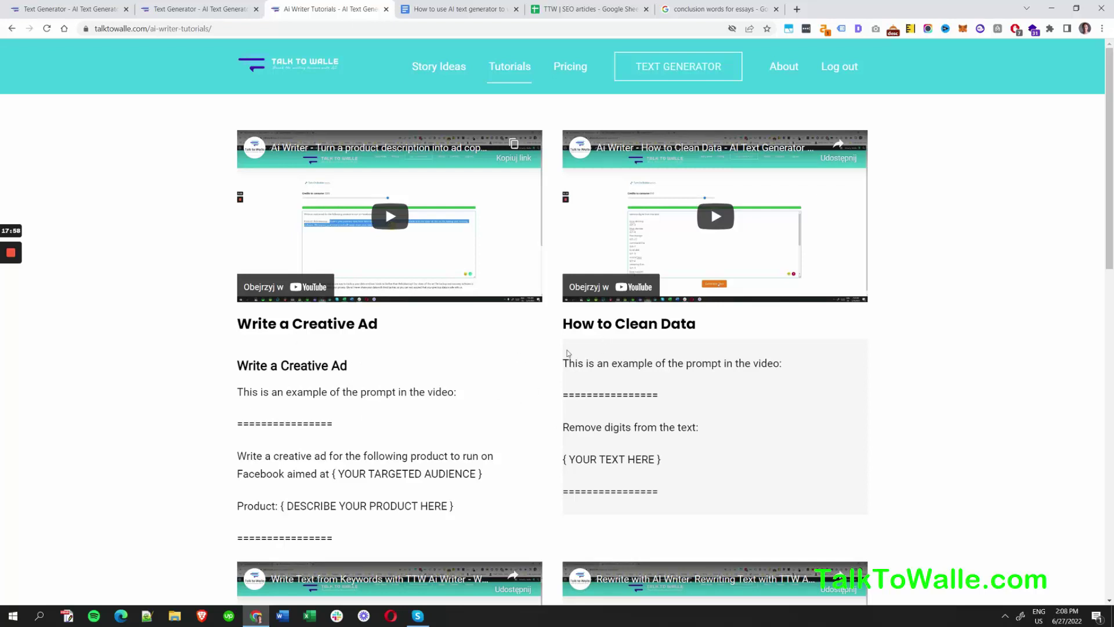
drag(562, 323, 691, 473)
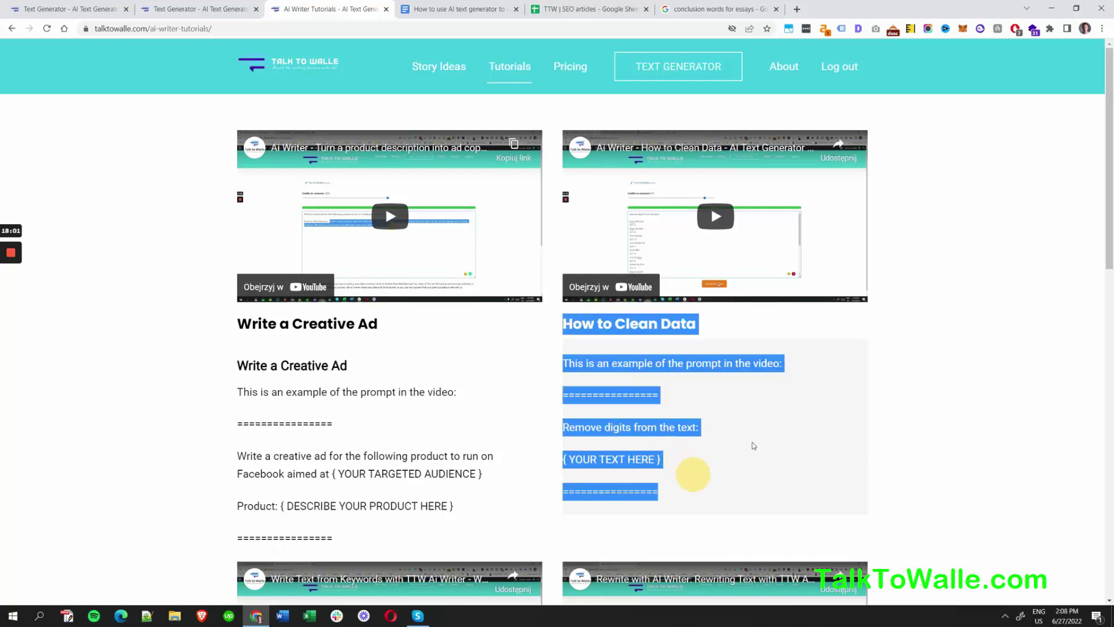
click(762, 413)
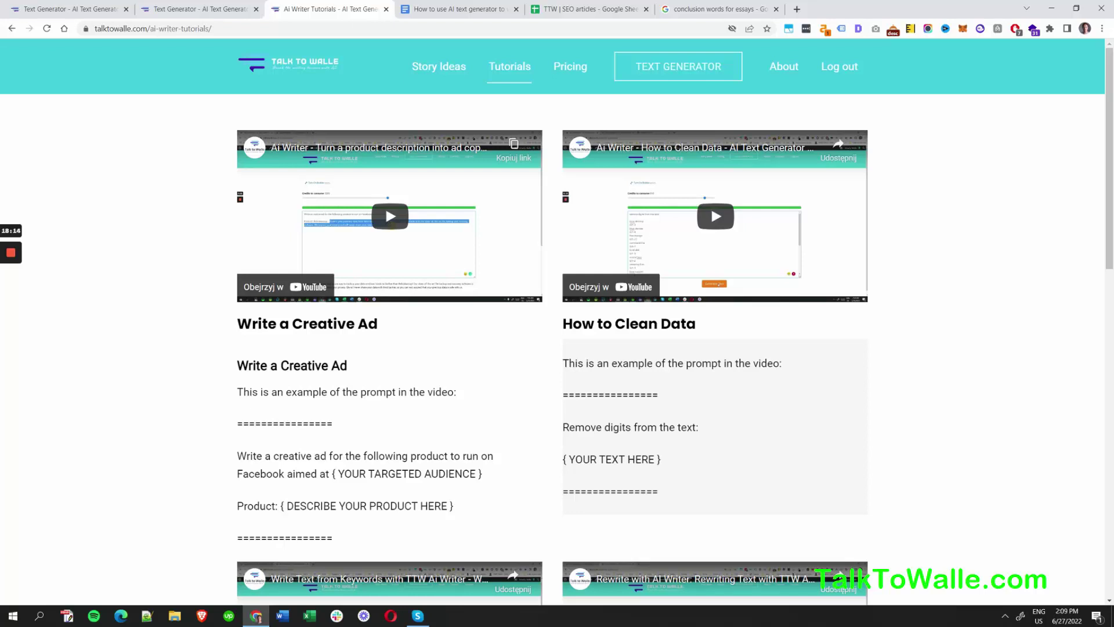
Step: Preview the Tutorials page in the browser inspector at iPhone 12 Pro dimensions, look through its example prompts and close the inspector
right_click(490, 312)
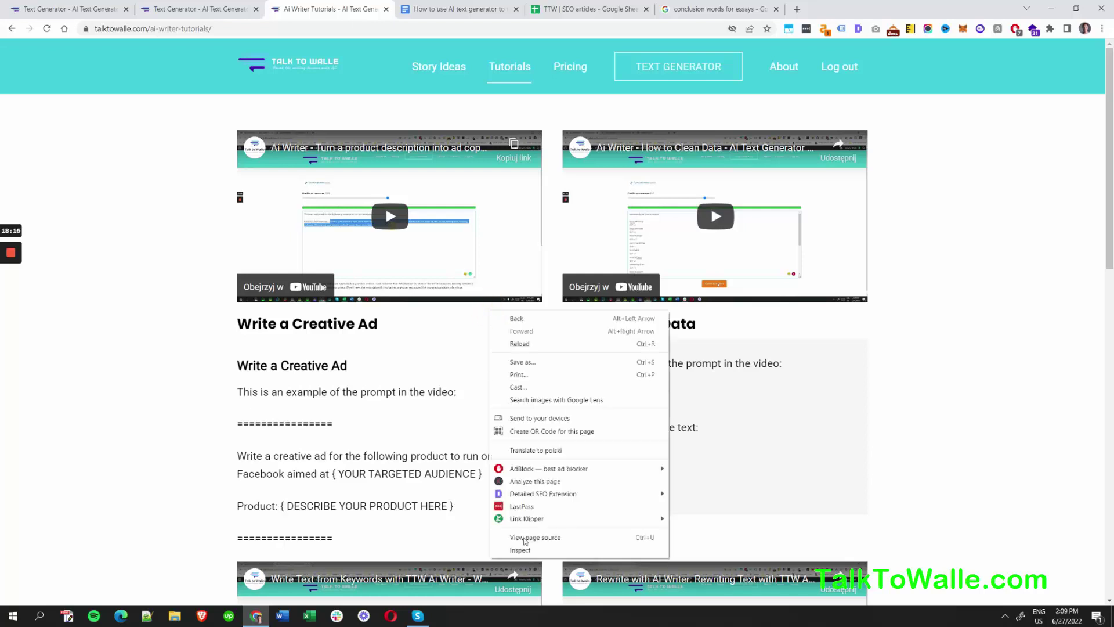
click(536, 551)
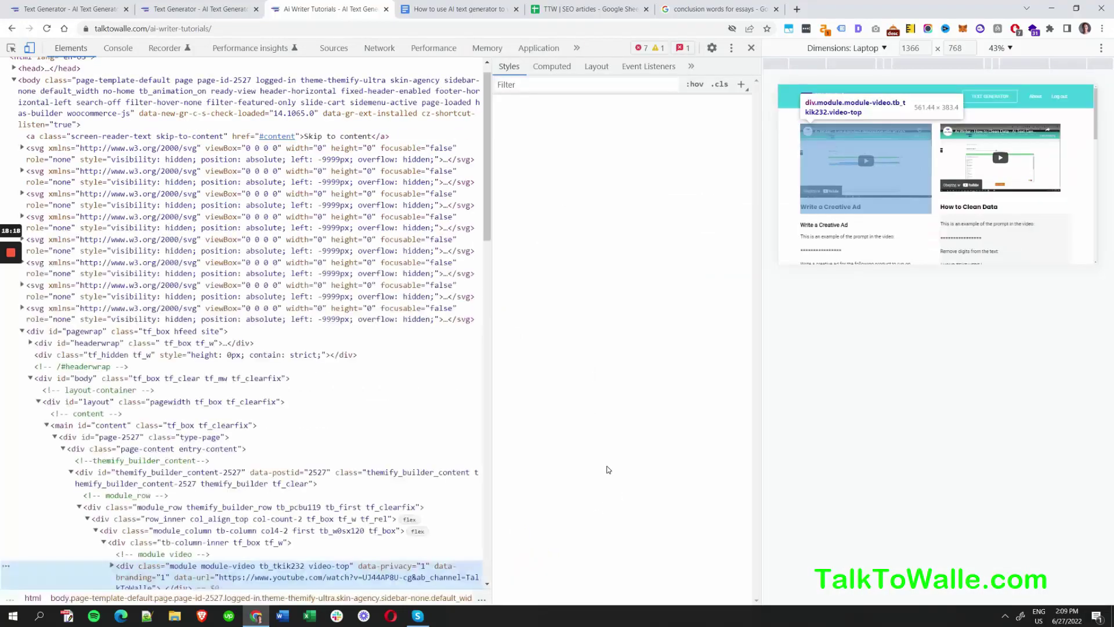
click(878, 53)
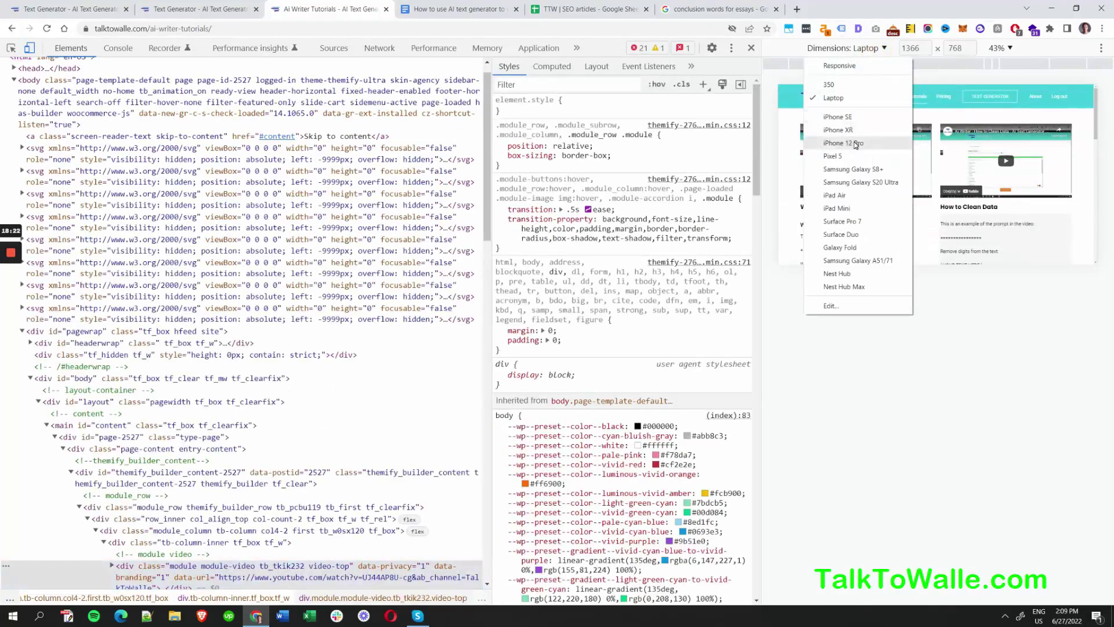
click(855, 143)
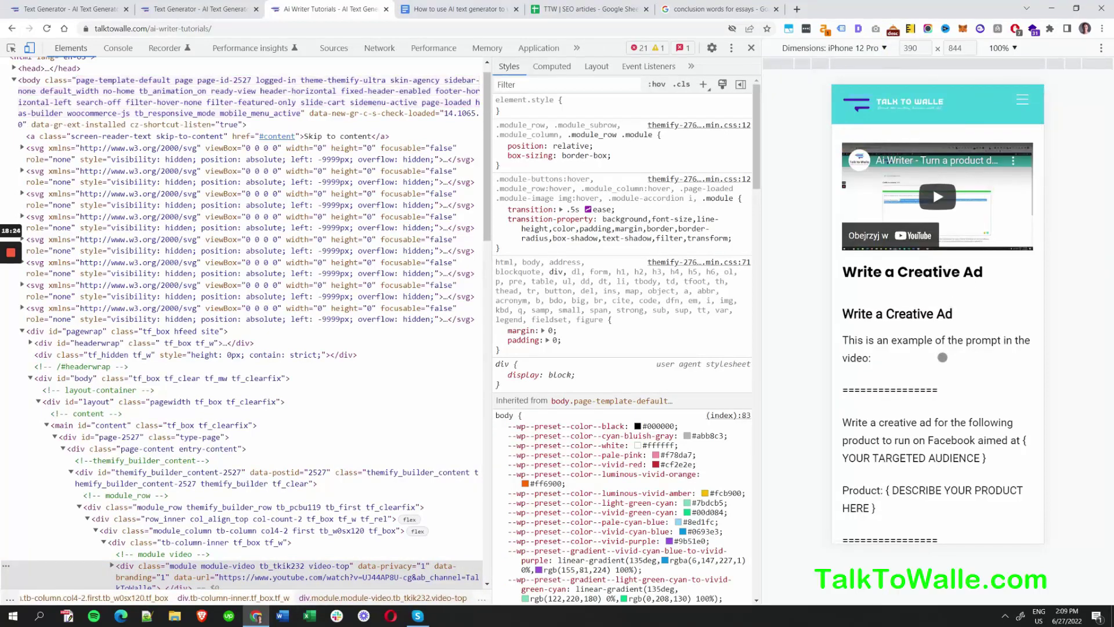
scroll(950, 250, down, 10)
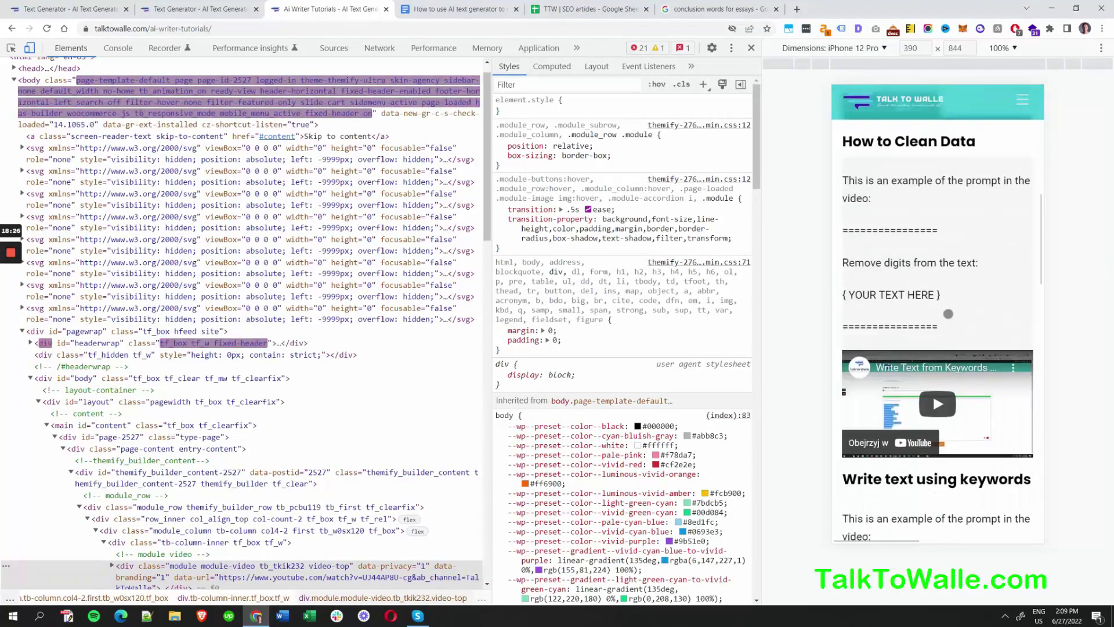
scroll(948, 313, down, 11)
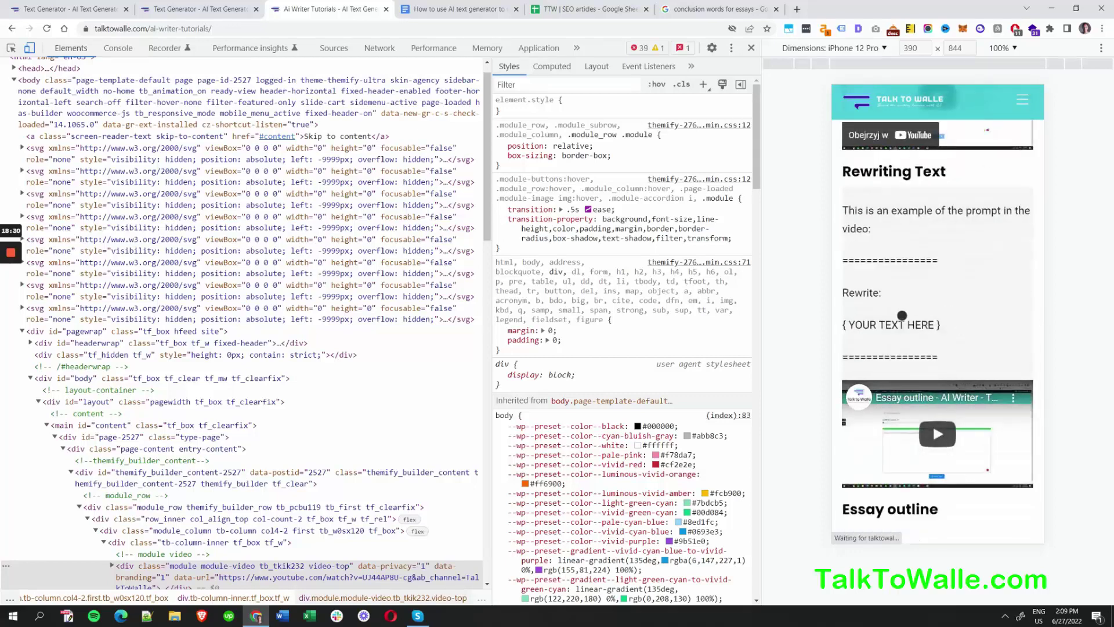
click(928, 269)
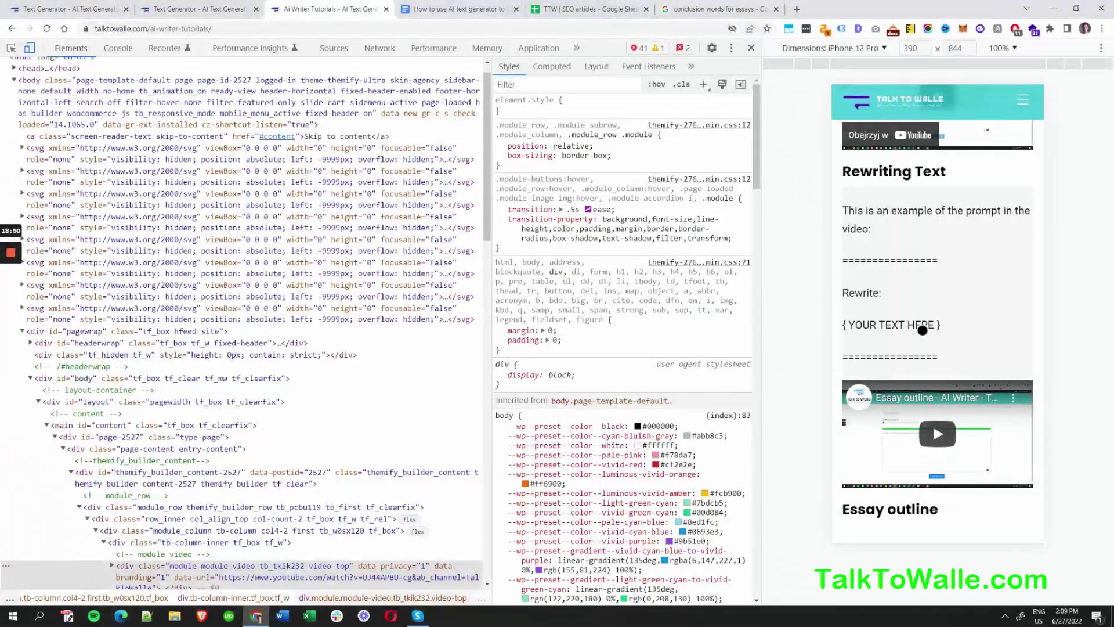
click(750, 48)
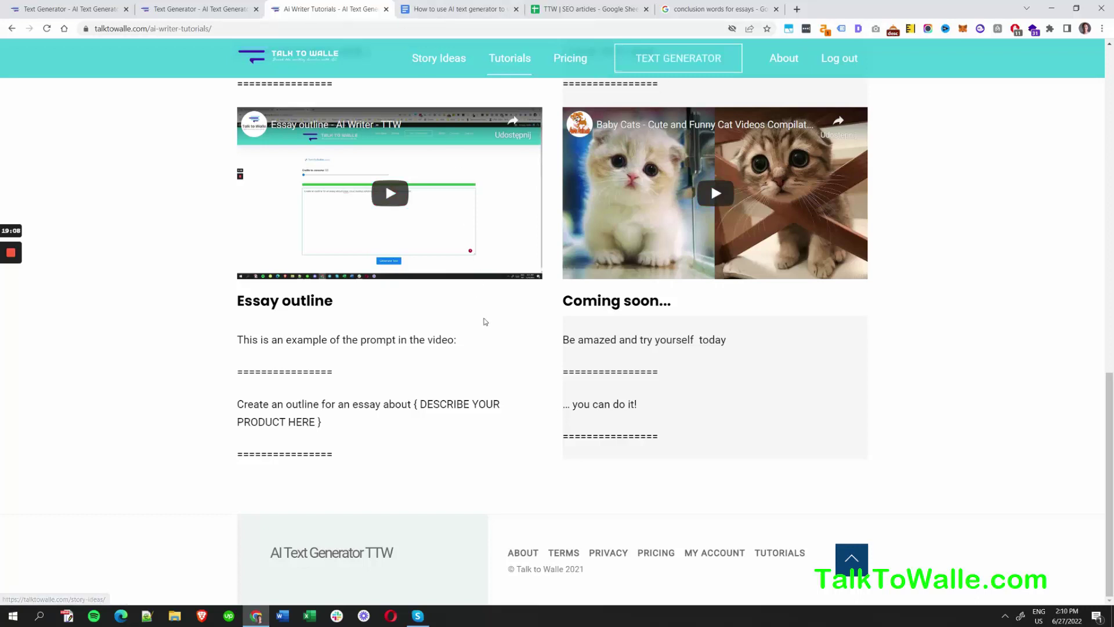
Step: Preview the text generator page in the inspector's iPhone 12 Pro view, set the credits to consume to 2250 and close the inspector
click(209, 9)
right_click(394, 232)
click(424, 431)
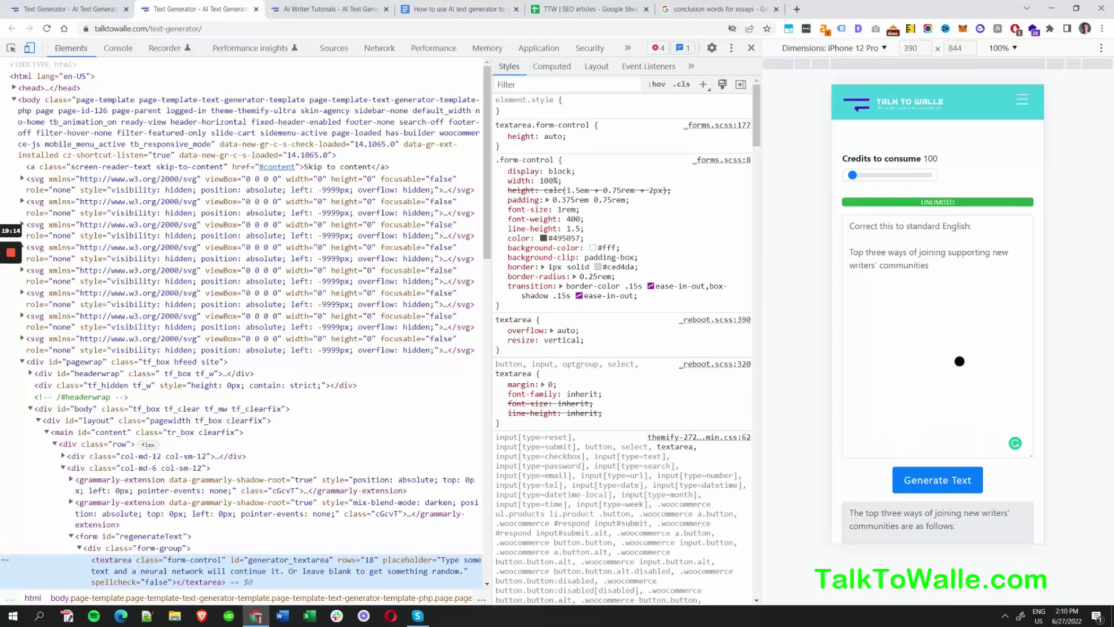
scroll(951, 348, down, 4)
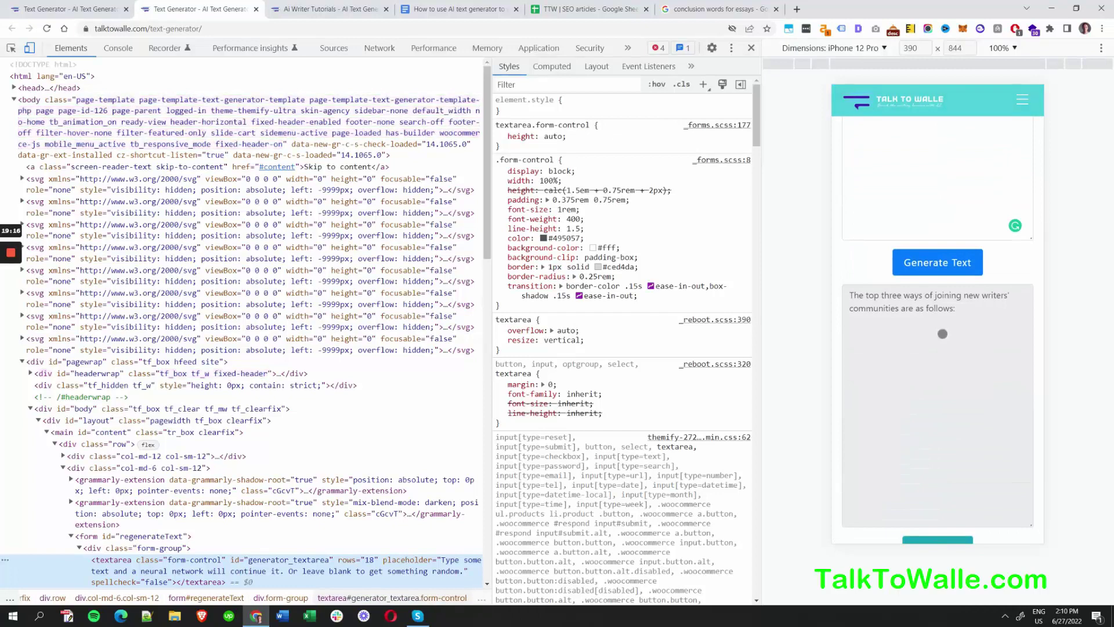
scroll(968, 364, up, 4)
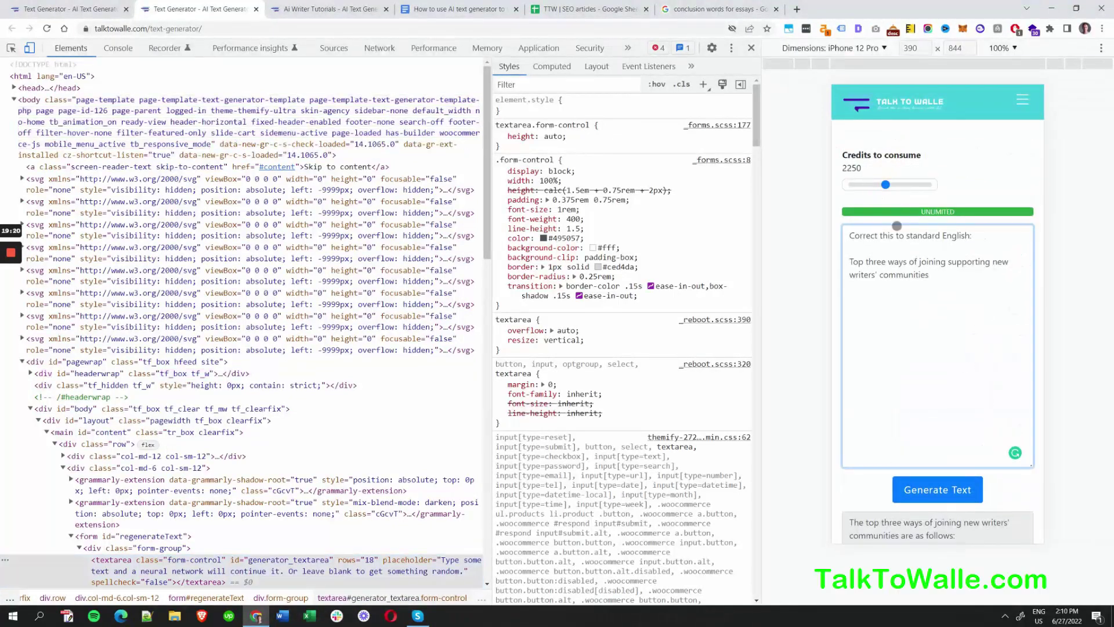
scroll(975, 429, down, 1)
scroll(953, 424, down, 5)
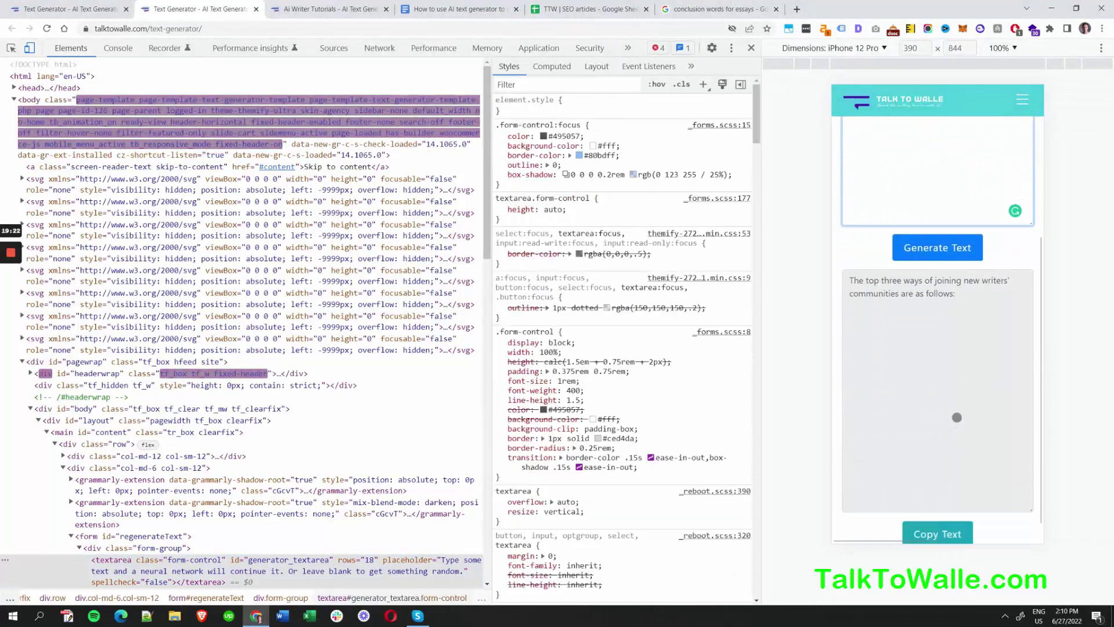
scroll(939, 340, up, 3)
scroll(939, 339, up, 4)
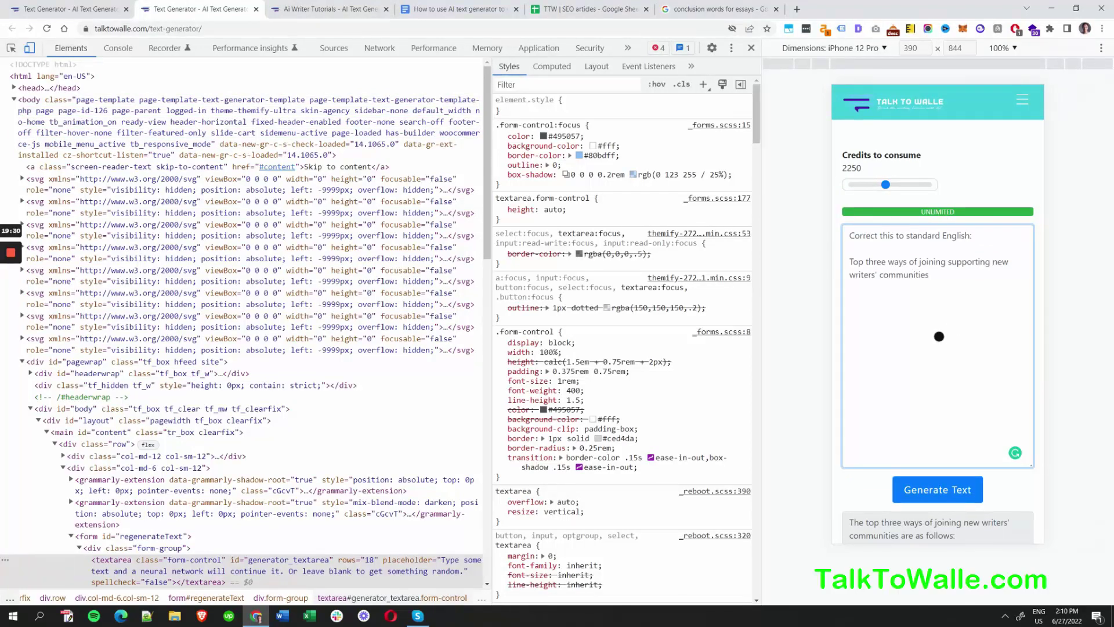
click(751, 48)
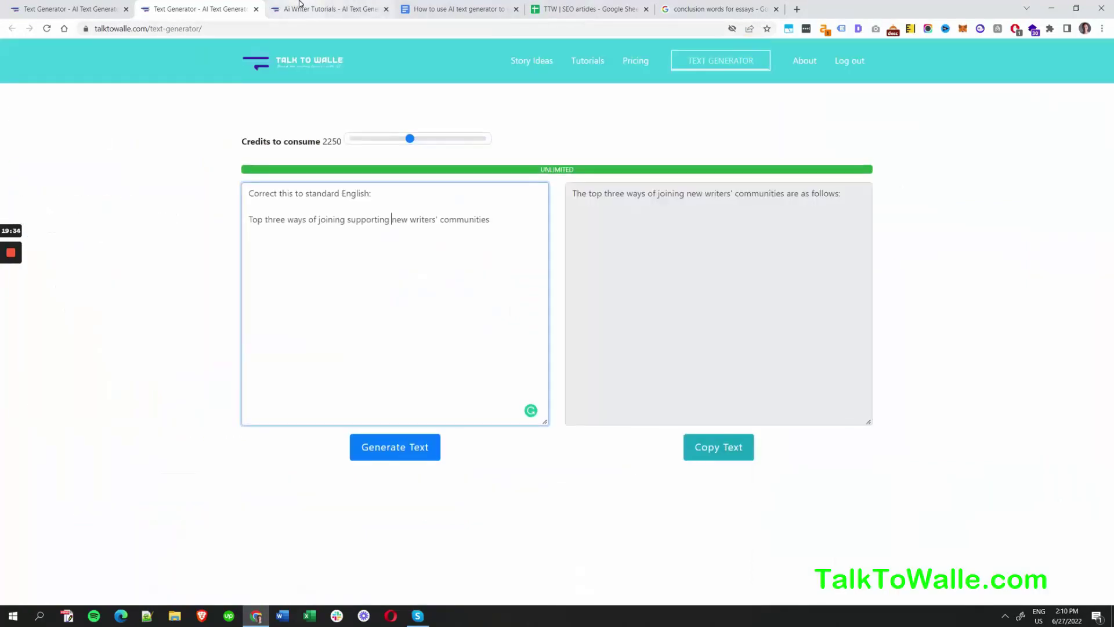
Step: In the Google Docs blog post, bold "writing communities" and split the first bullet before "Another way to find these types of communities"
click(470, 5)
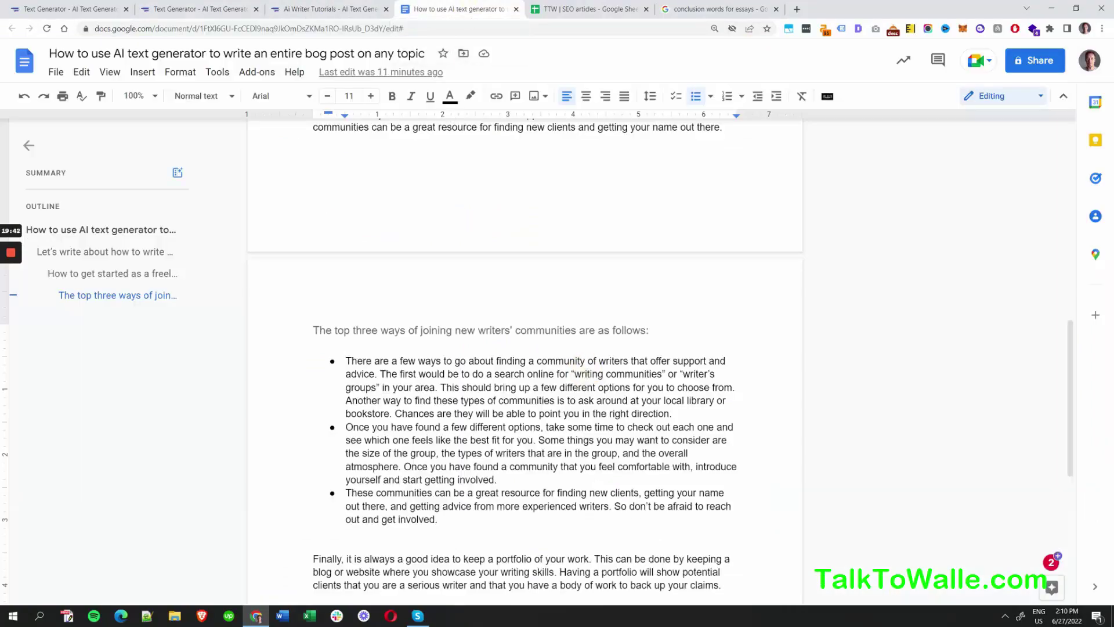
drag(587, 373, 662, 374)
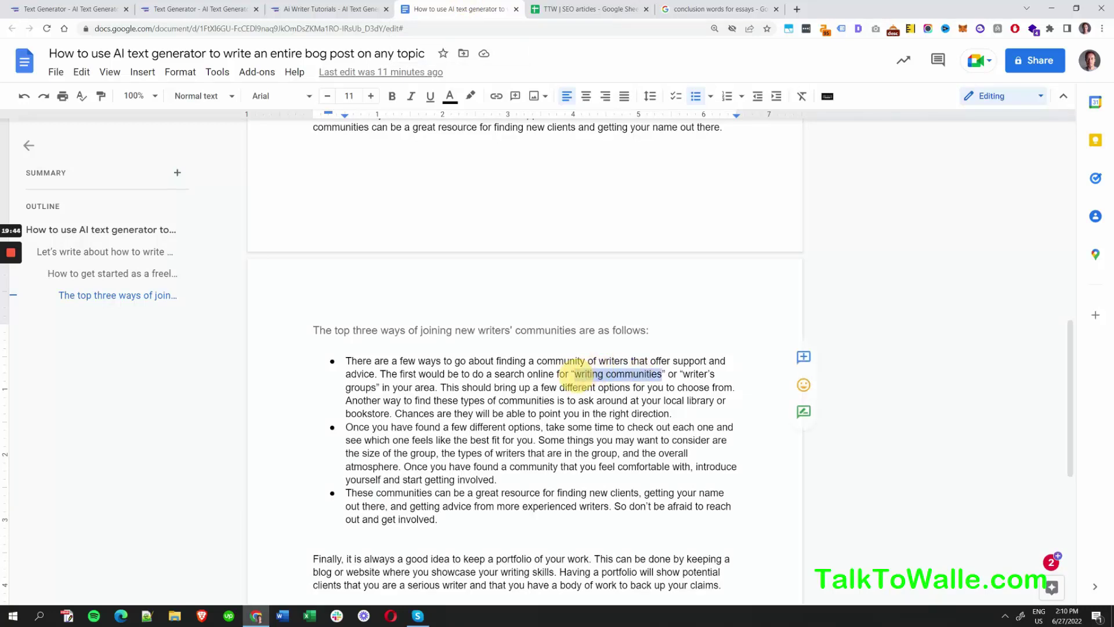
key(ctrl+b)
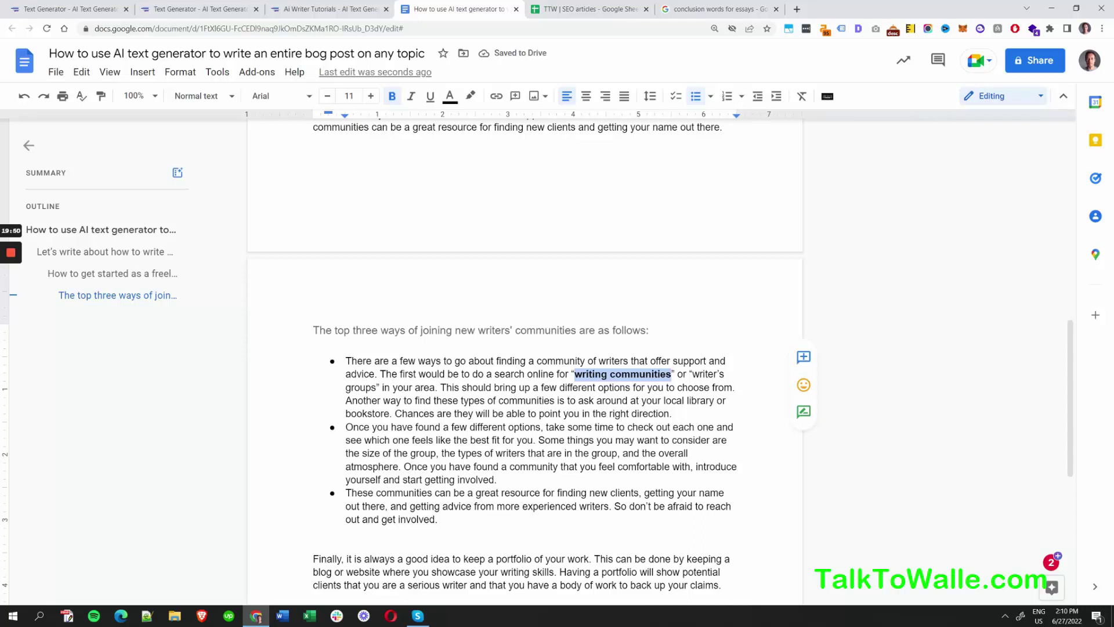
click(346, 400)
key(Return)
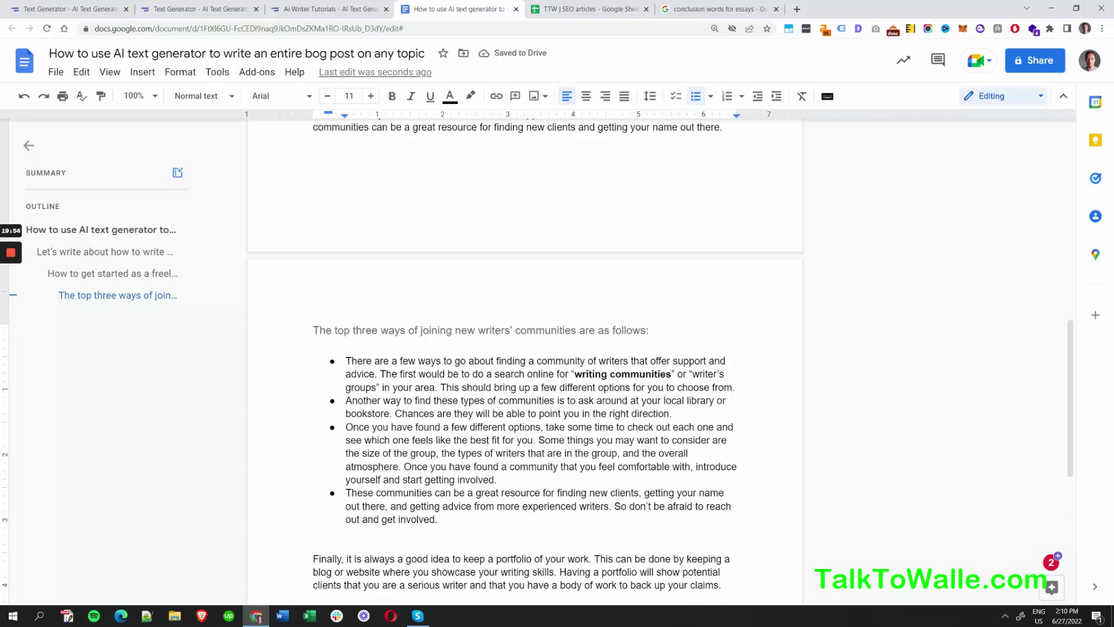
Step: Bold "local library or bookstore" in the second bullet of the list on joining writers' communities
drag(663, 401, 388, 413)
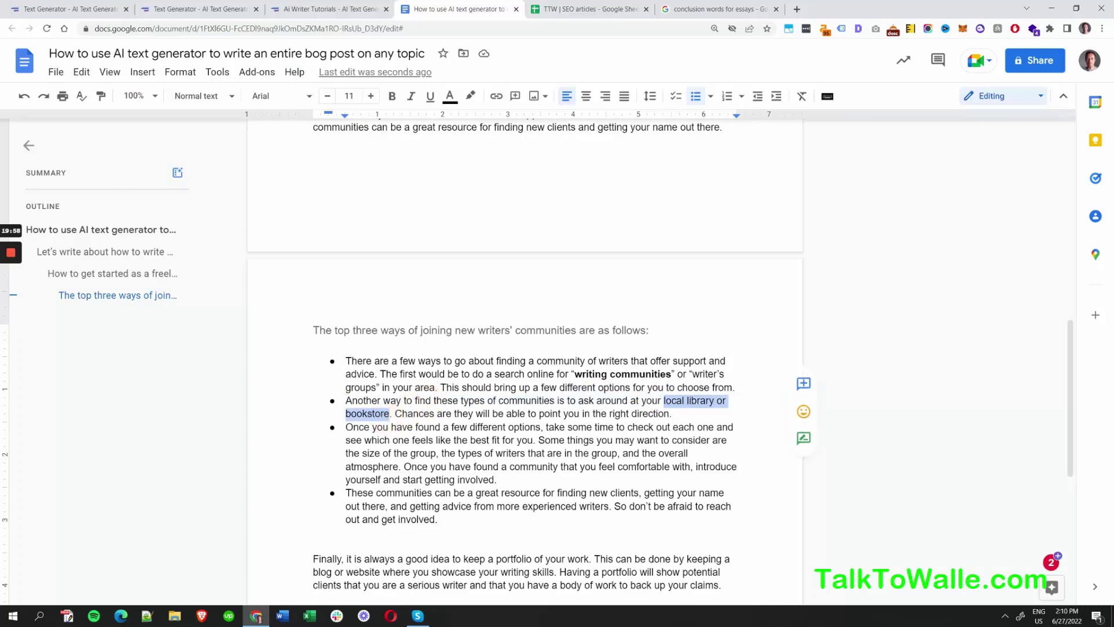
key(ctrl+b)
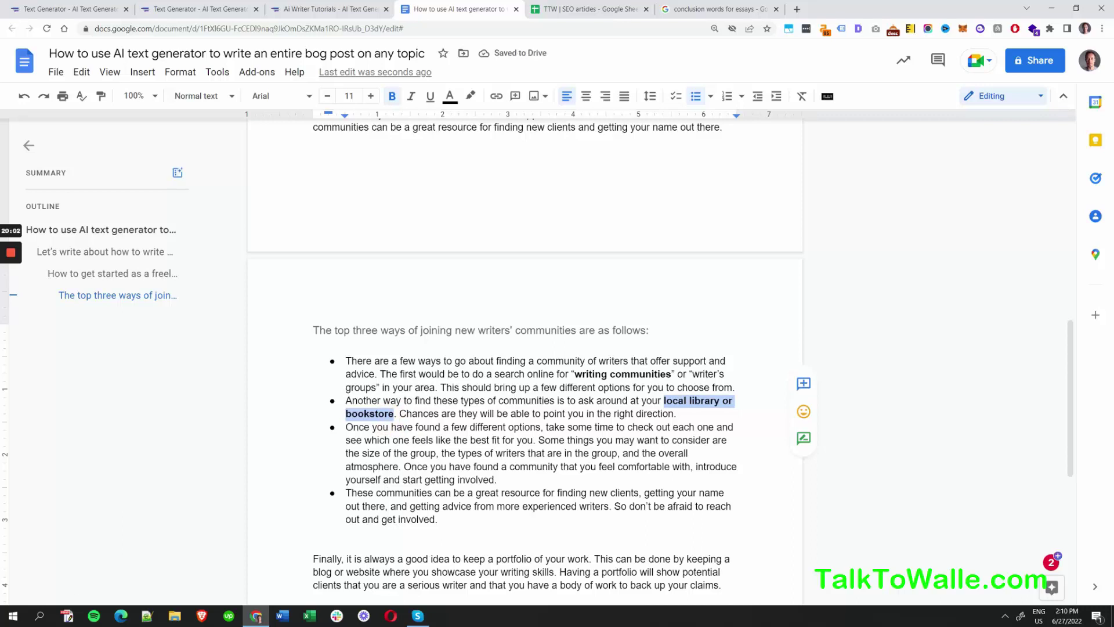
click(569, 400)
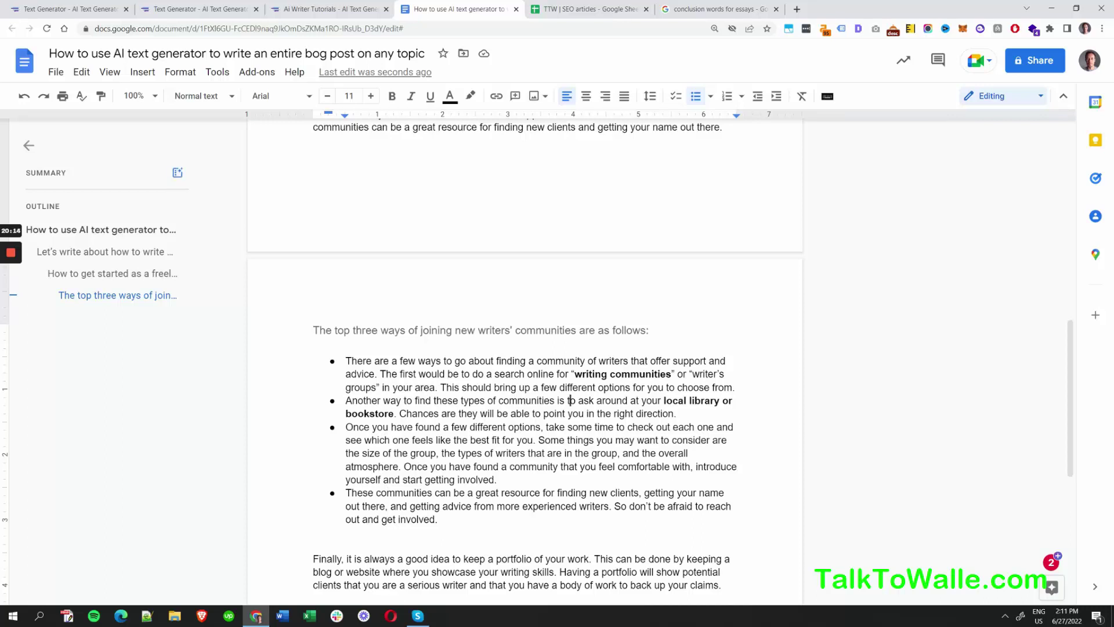
Step: Add the line "Here are some supporting communities for freelance writers:" between the bulleted list and the paragraph starting with "Finally"
click(488, 531)
key(Return)
key(BackSpace)
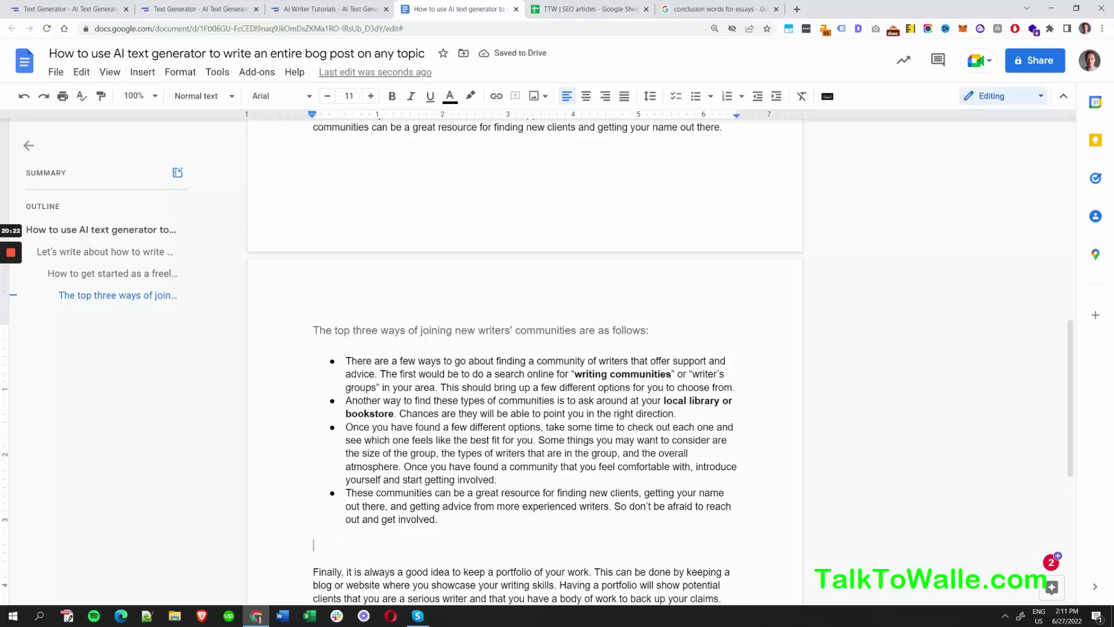
text(Herea re some)
key(BackSpace)
key(BackSpace)
key(BackSpace)
key(BackSpace)
key(BackSpace)
key(BackSpace)
key(BackSpace)
key(BackSpace)
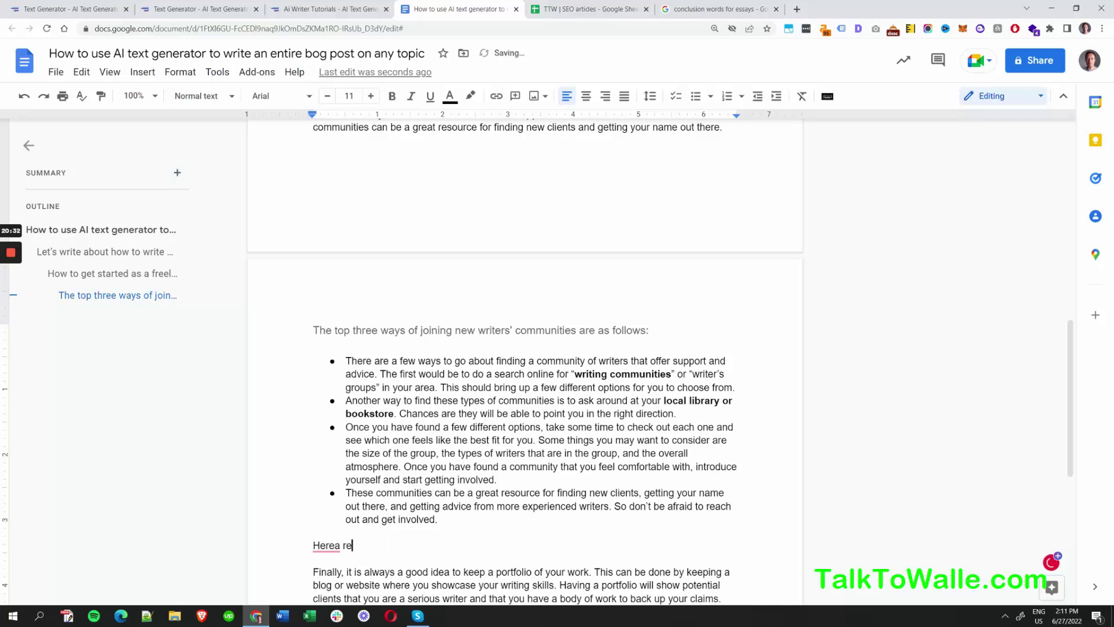
key(BackSpace)
key(BackSpace)
text(are)
text(some supporting communities for freelance writers:)
Step: Format the supporting communities line as Heading 5 and insert an empty line below it
click(351, 544)
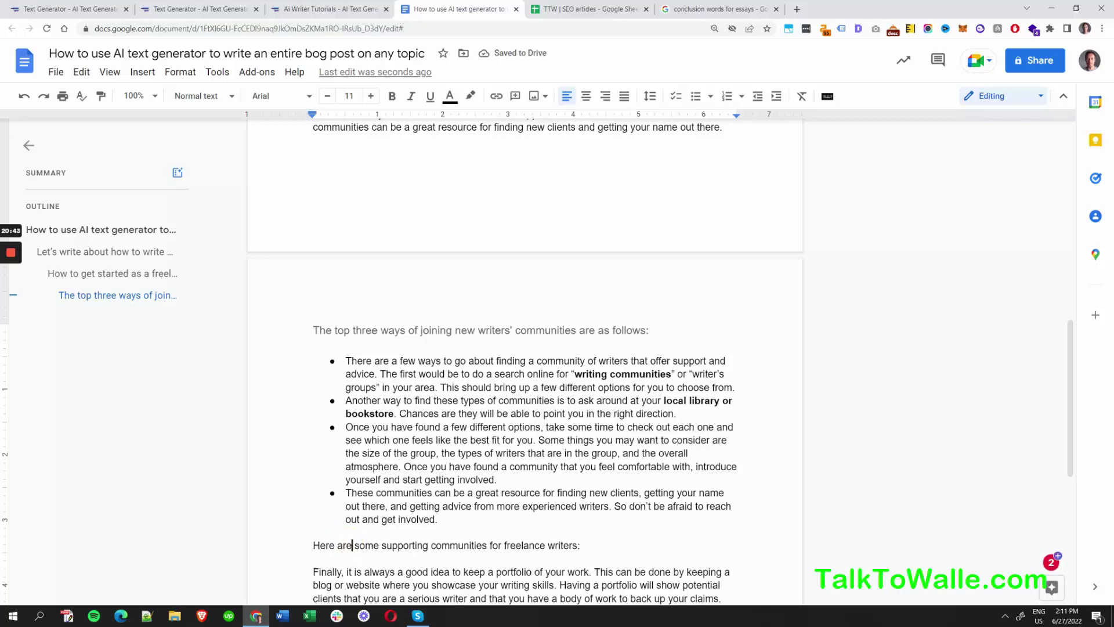
key(ctrl+alt+5)
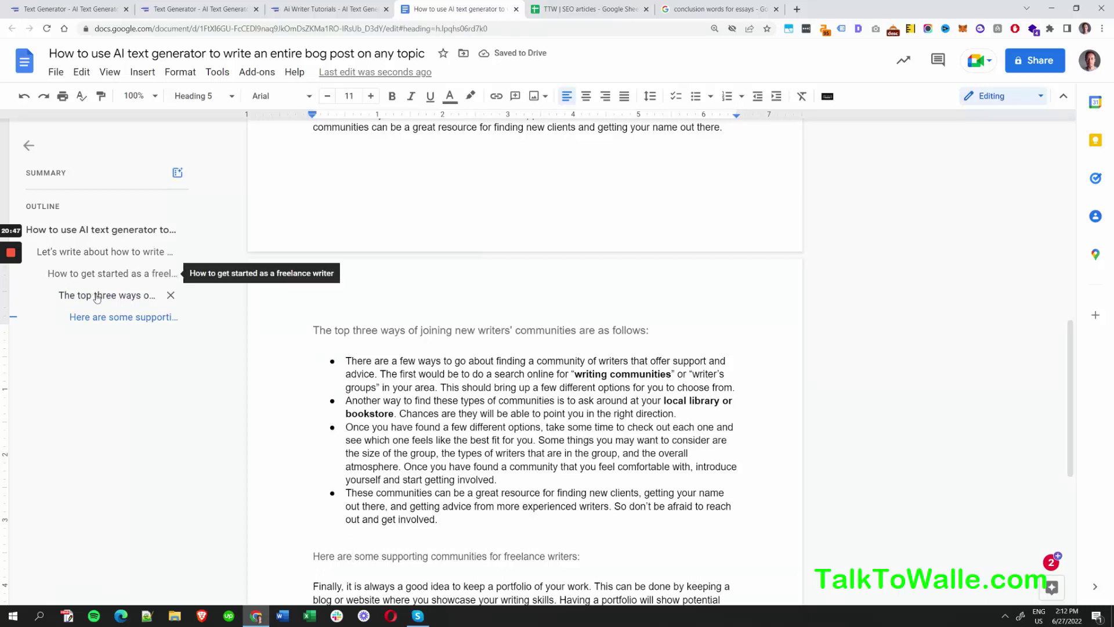
click(606, 560)
key(Return)
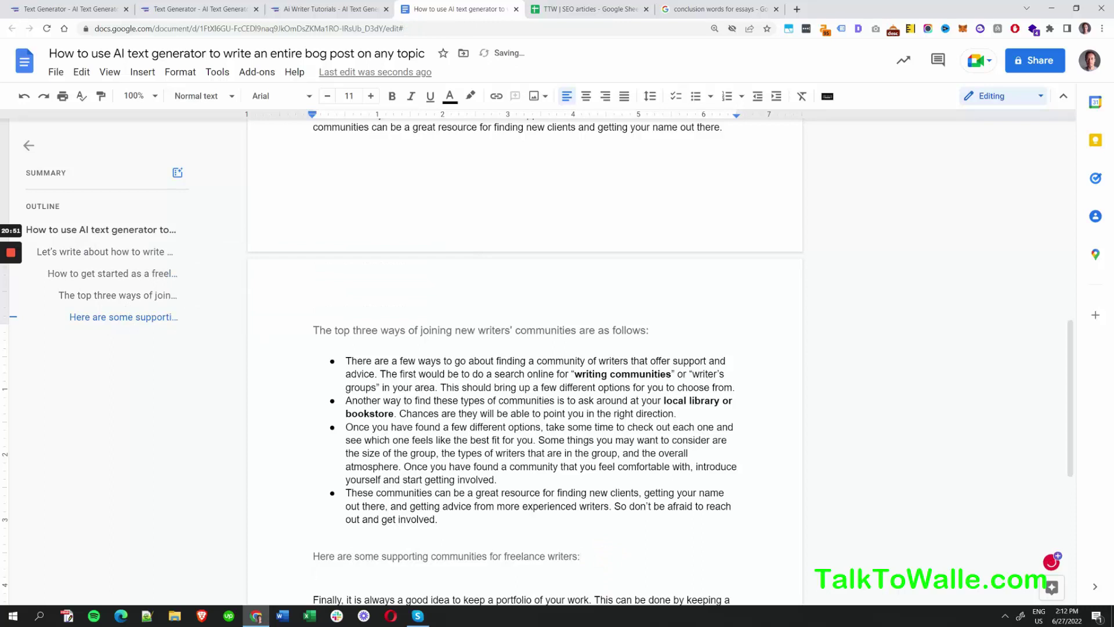
Step: Copy the supporting communities heading, switch to TalkToWalle and open the text generator in place of the Tutorials page
drag(579, 555, 294, 554)
key(ctrl+c)
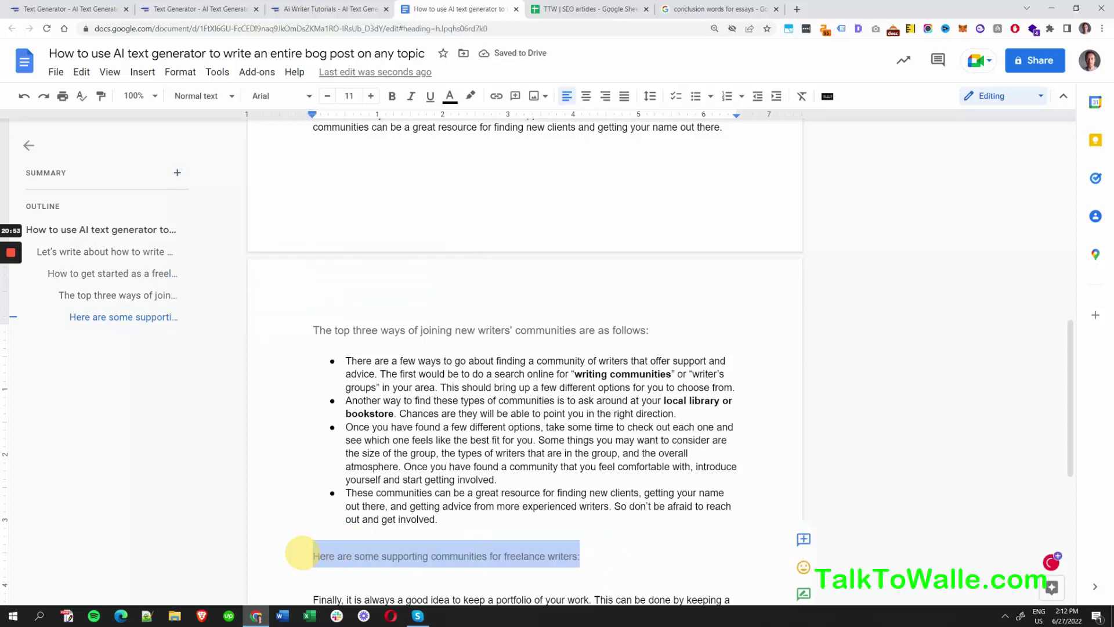
click(198, 7)
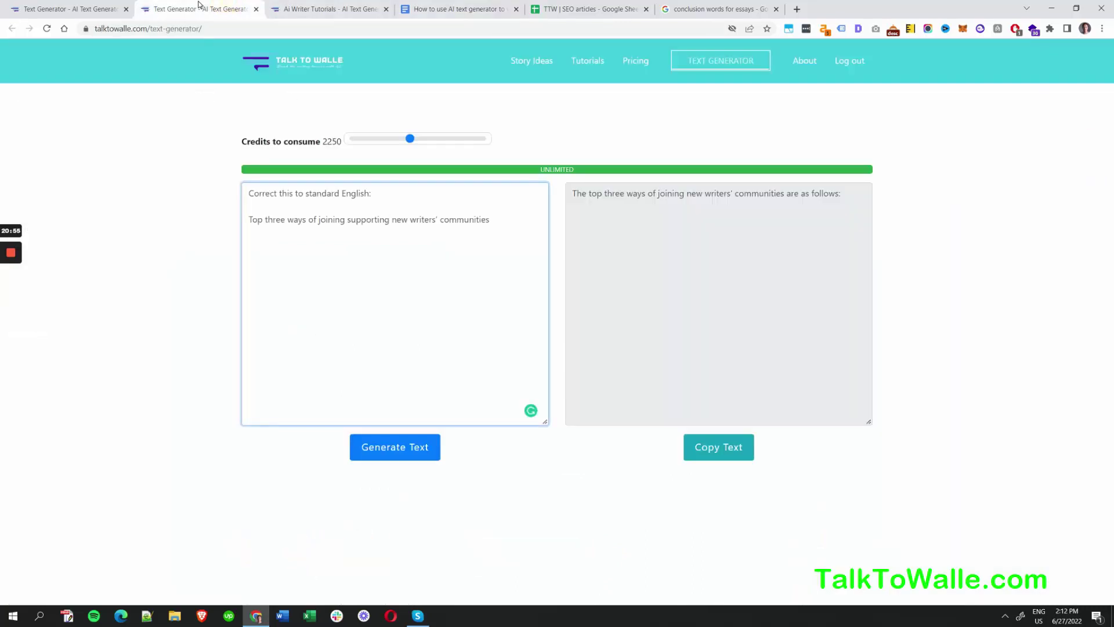
click(40, 7)
drag(164, 6, 317, 3)
click(207, 5)
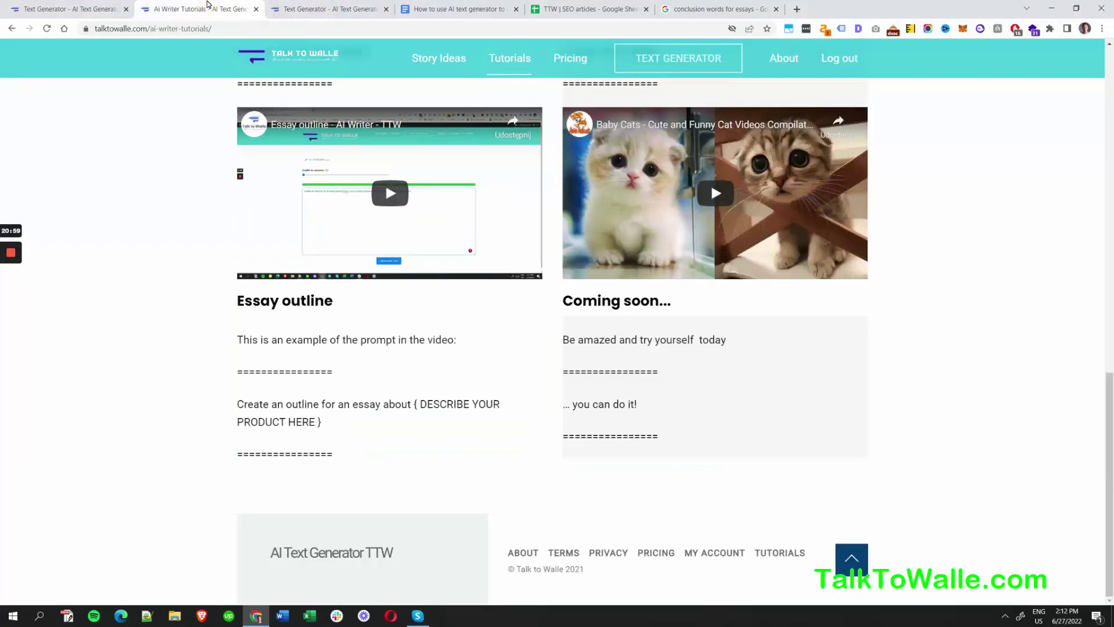
click(679, 58)
click(71, 9)
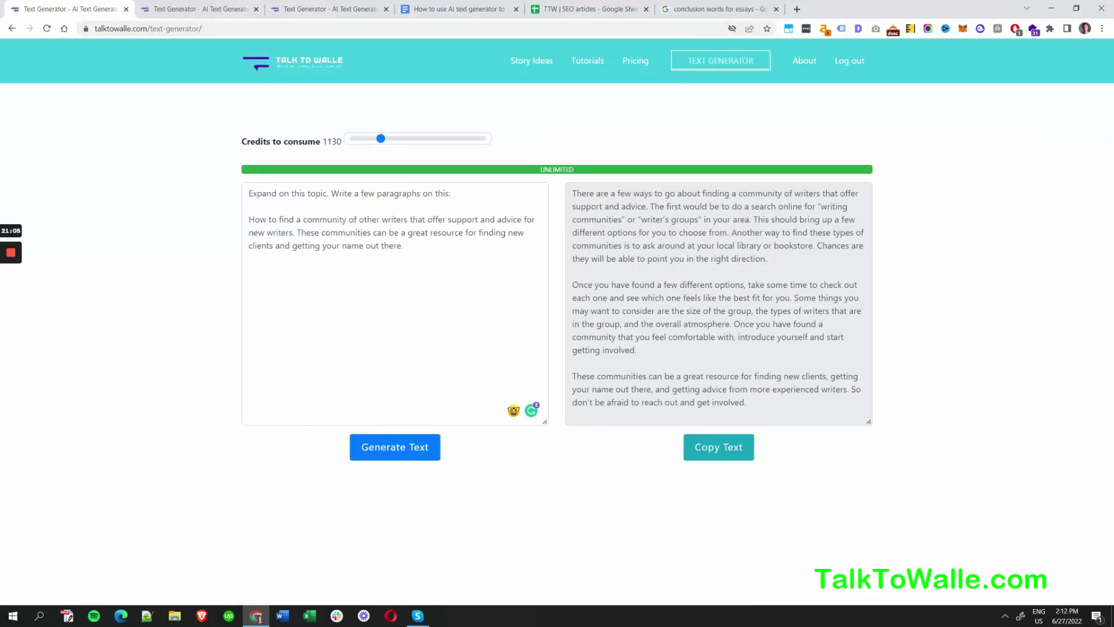
Step: Replace the prompt set to 2250 credits with the copied heading, reworded as "List 10 top supporting communities for freelance writers:"
click(354, 8)
key(ctrl+a)
key(ctrl+v)
click(249, 193)
text(List top)
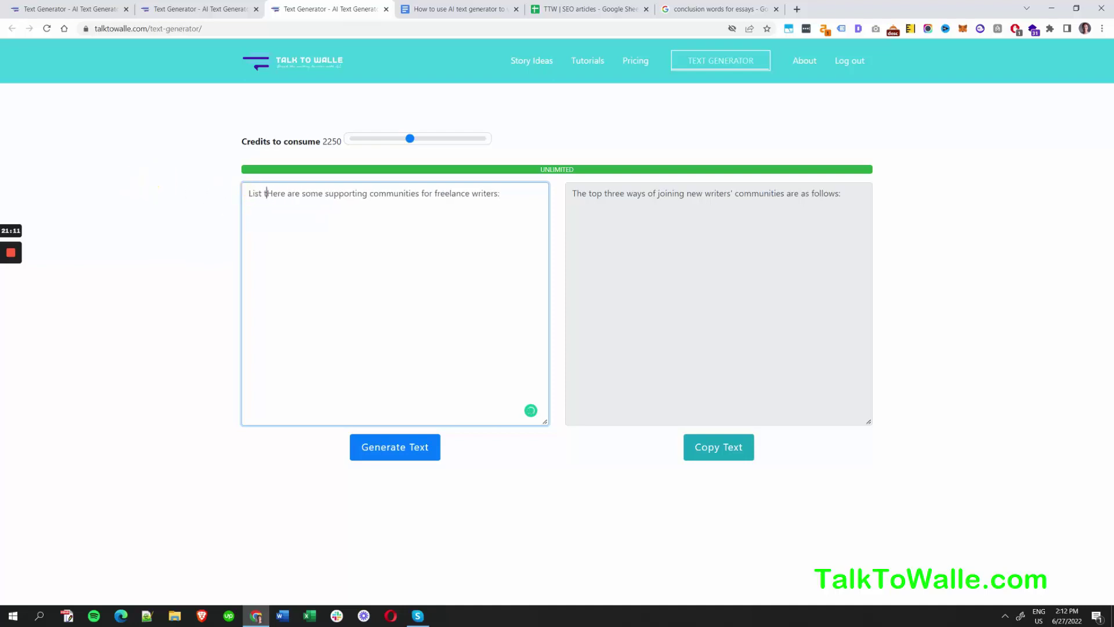
key(Delete)
key(Delete)
key(Delete)
key(Delete)
key(Delete)
key(Delete)
key(Delete)
key(Delete)
key(Delete)
key(Delete)
key(Delete)
key(Delete)
key(Delete)
key(Delete)
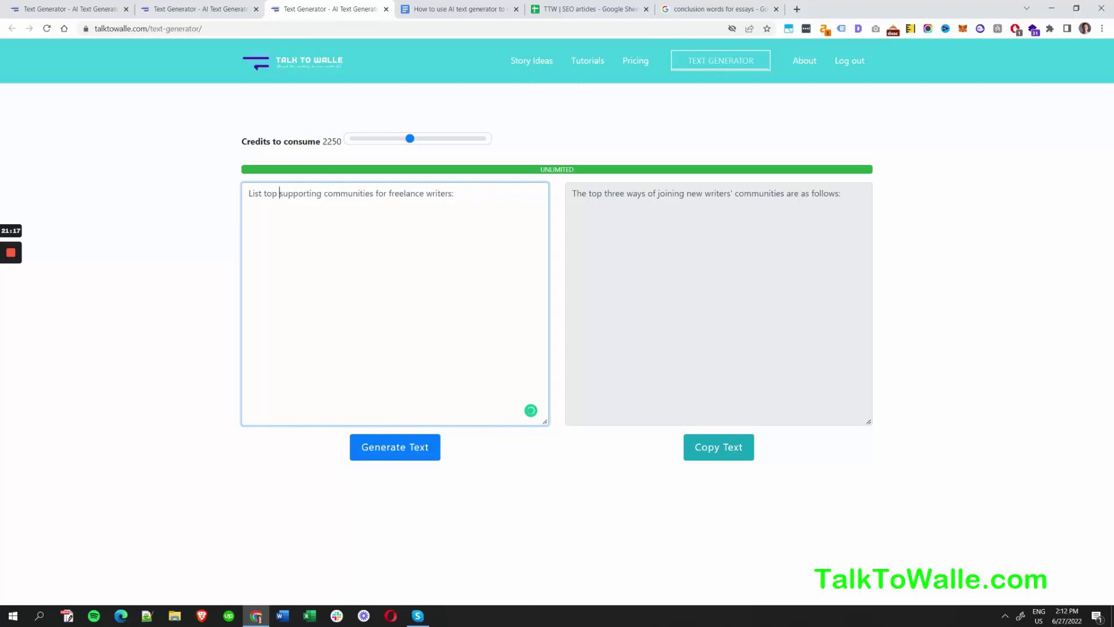
text(10)
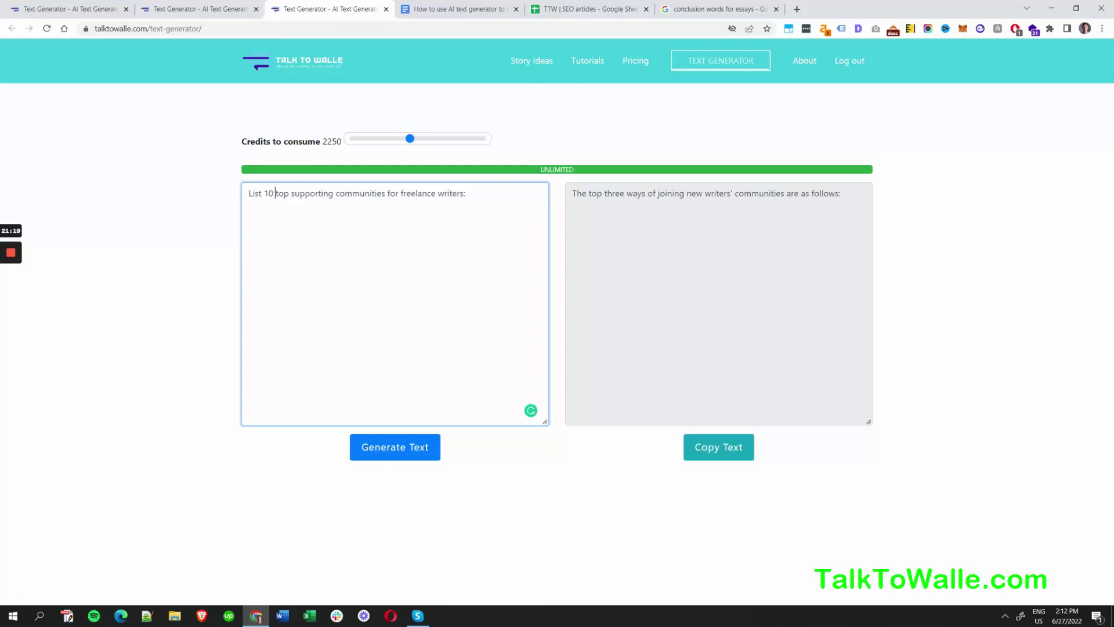
Step: Generate text from the prompt, copy the resulting list and switch back to the blog post in Google Docs
click(412, 448)
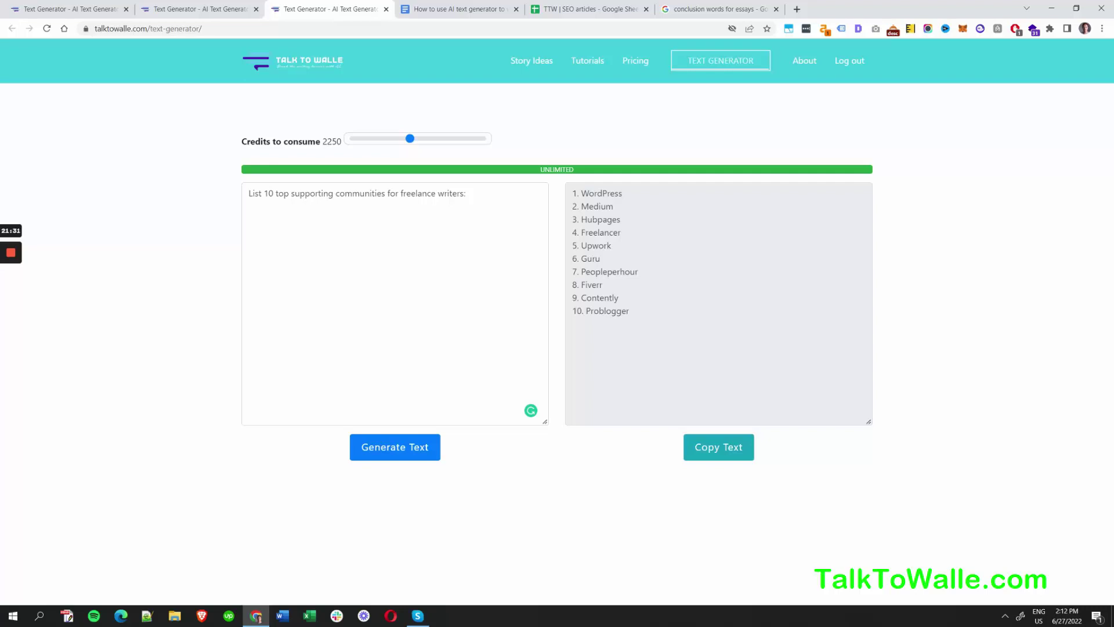
click(721, 448)
key(ctrl+c)
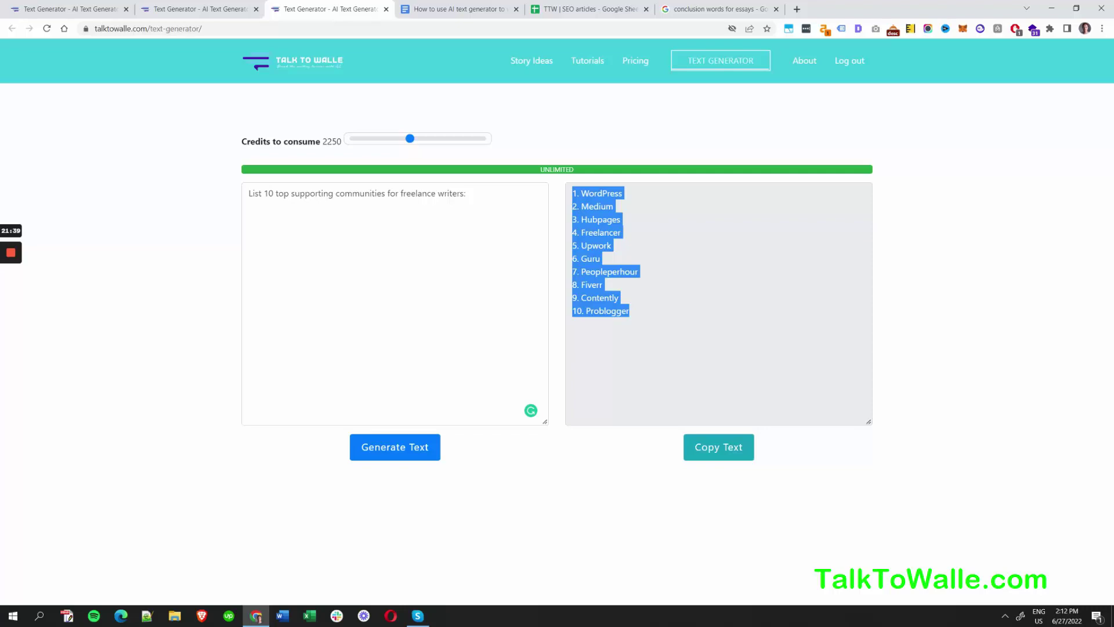
key(alt+Tab)
click(374, 9)
click(198, 8)
click(480, 7)
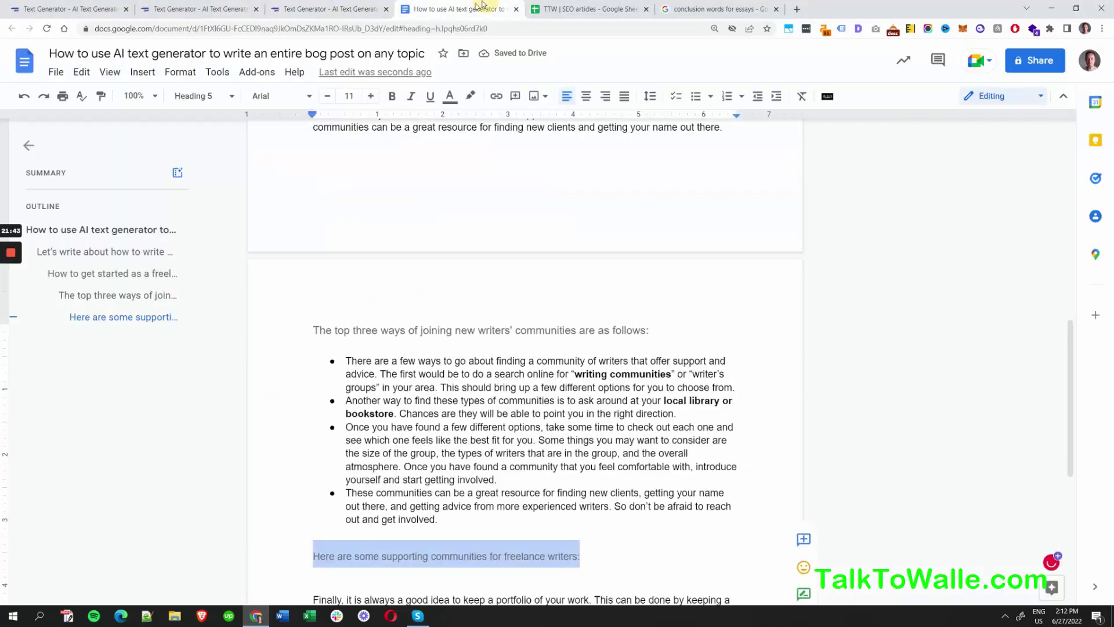
Step: Paste the numbered list of ten communities below the "Here are some supporting communities for freelance writers:" heading, with a blank line above it
click(406, 575)
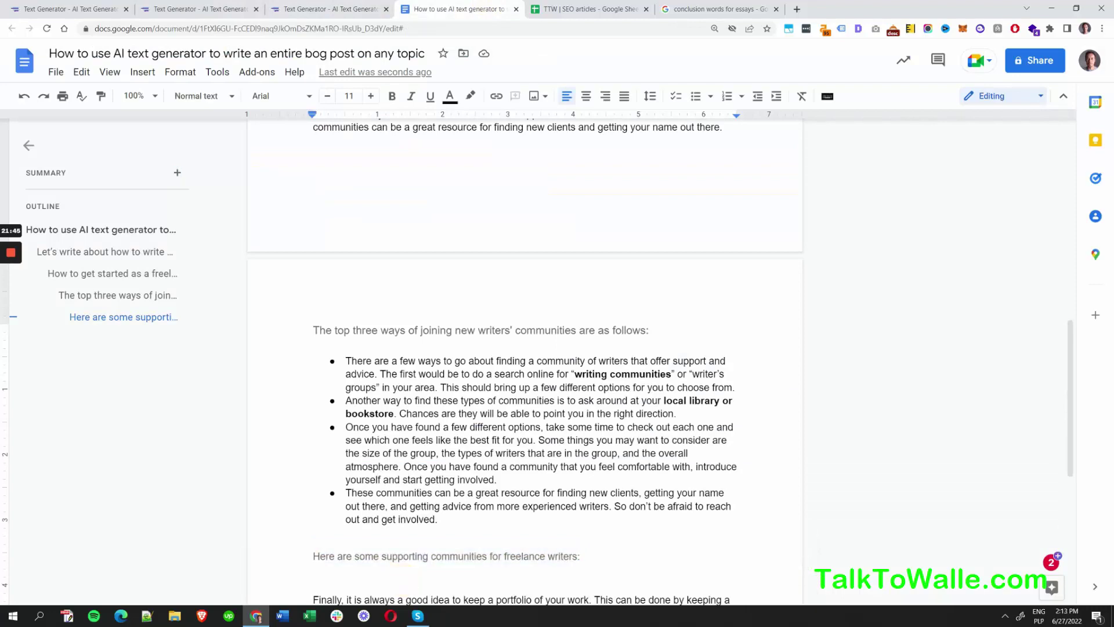
key(ctrl+v)
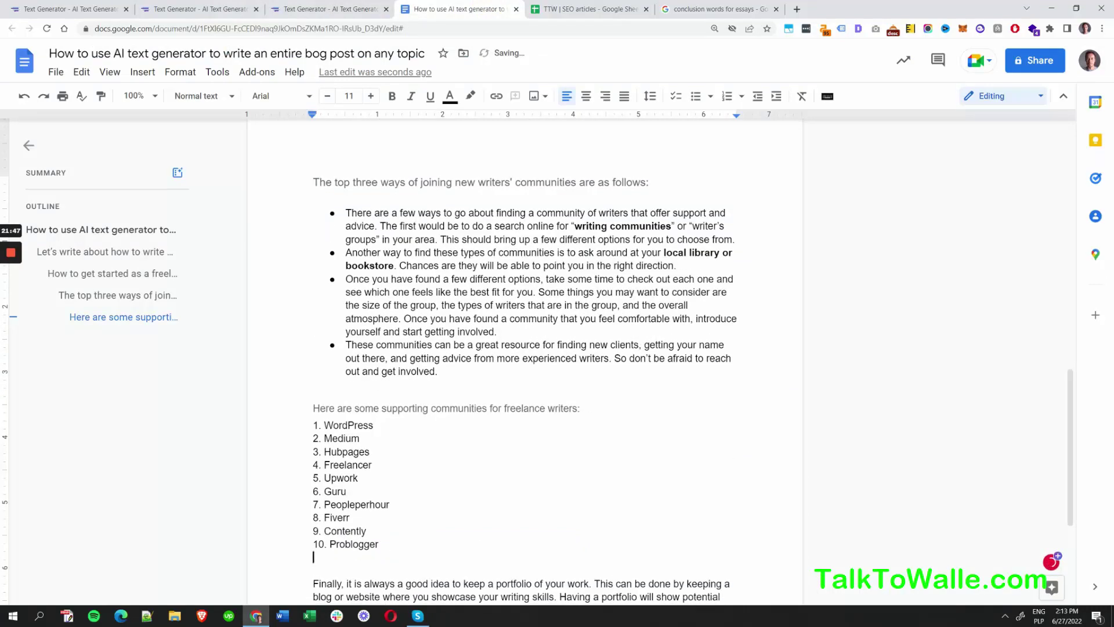
click(313, 425)
key(Return)
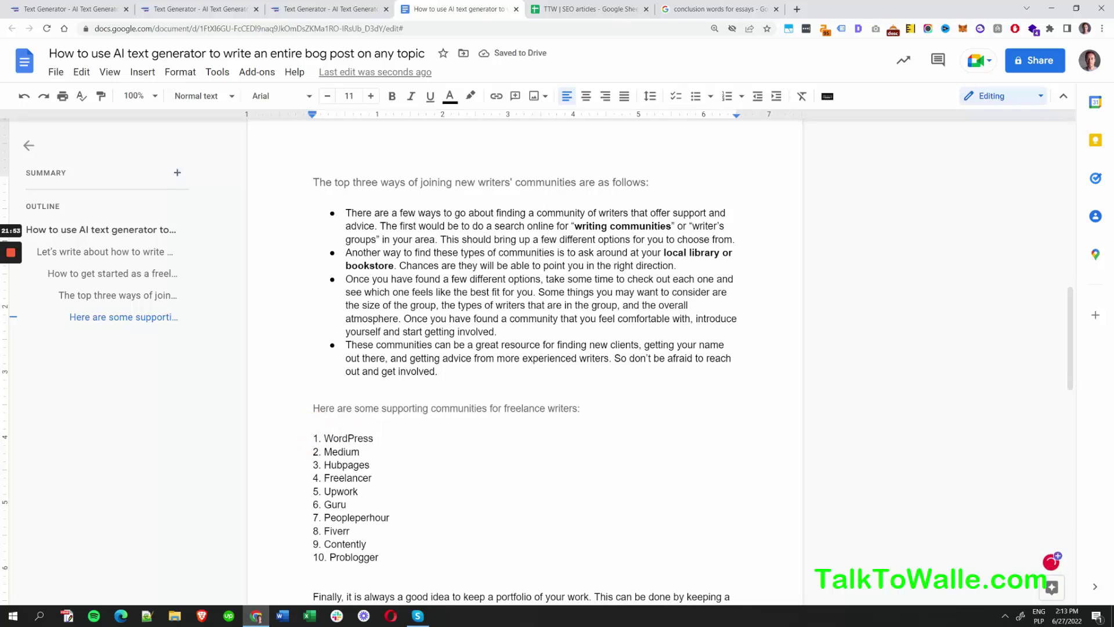
Step: In the AI text generator, generate text from the prompt "How a WordPress community can support freelance writers:" and copy the result
double_click(348, 438)
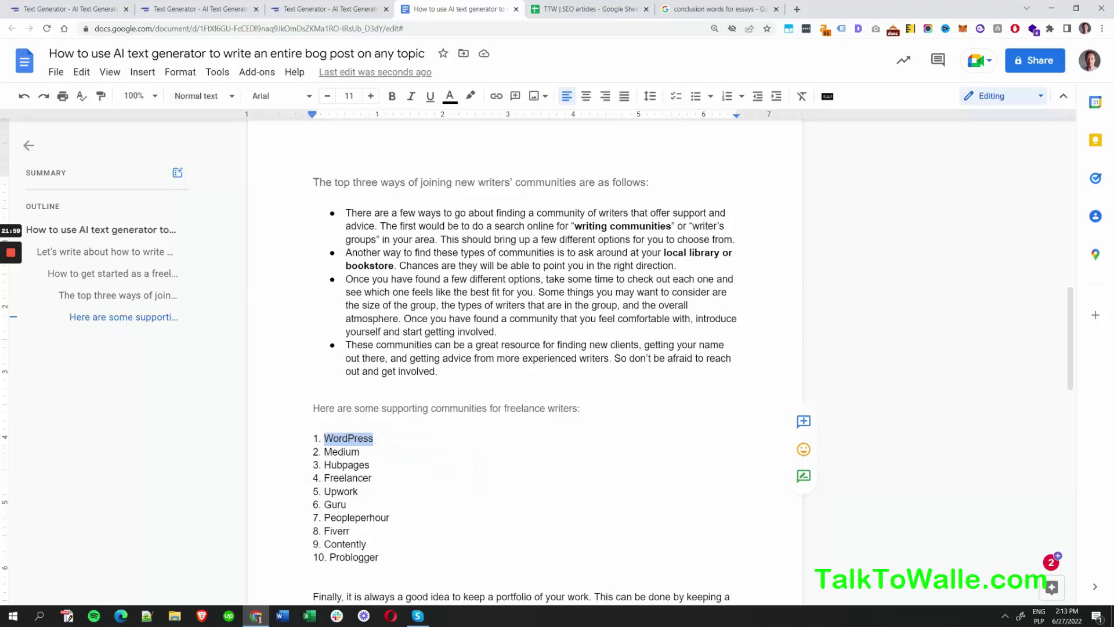
key(ctrl+1)
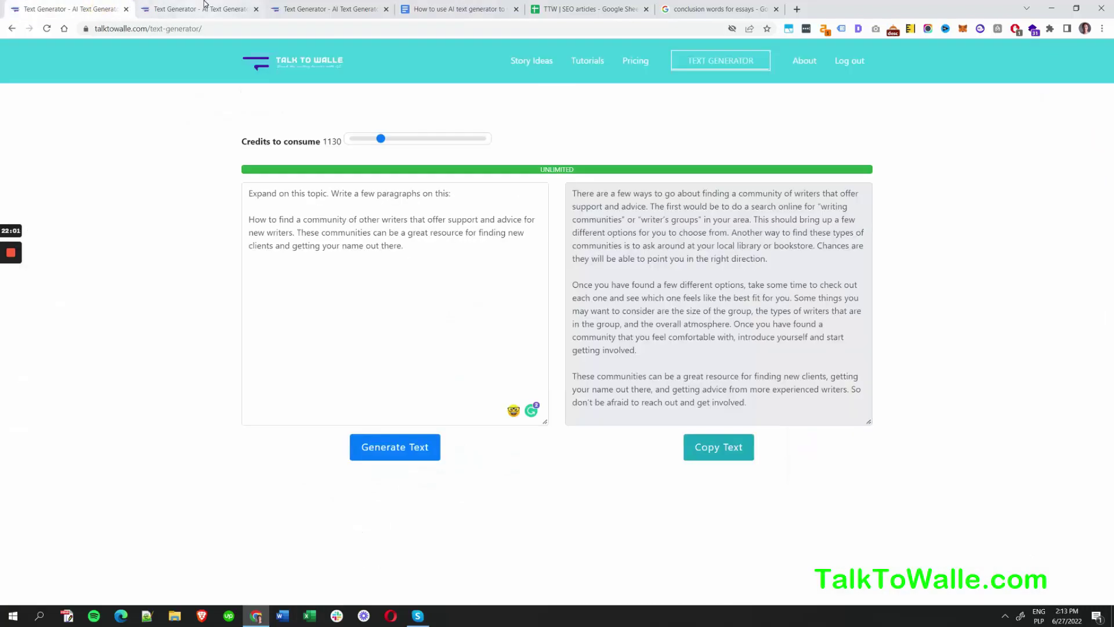
click(197, 5)
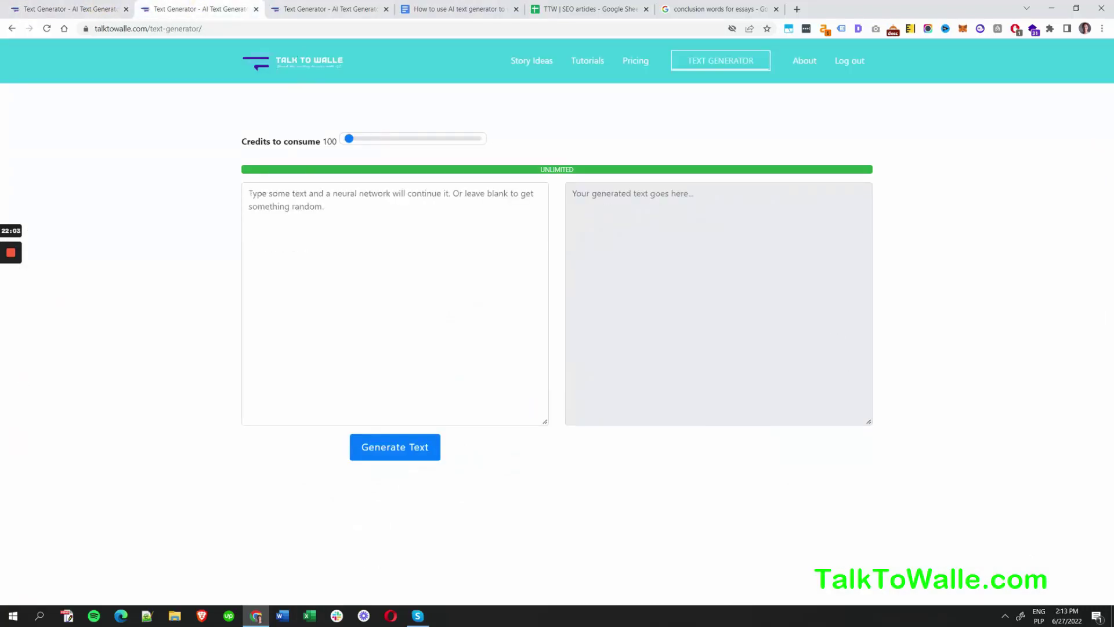
click(316, 8)
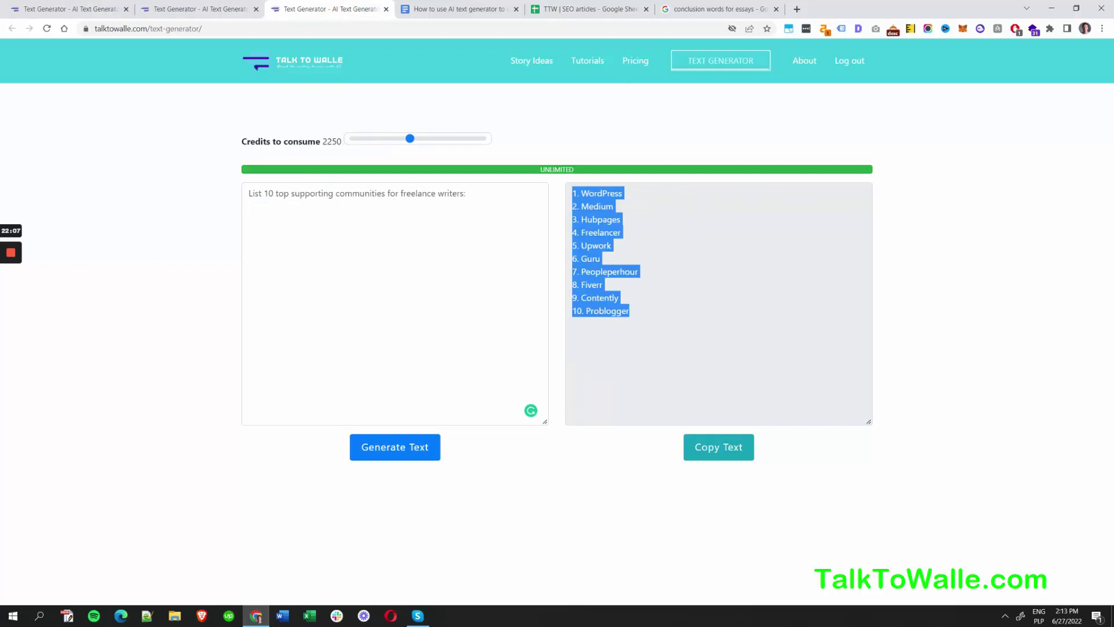
drag(399, 193, 231, 191)
text(How)
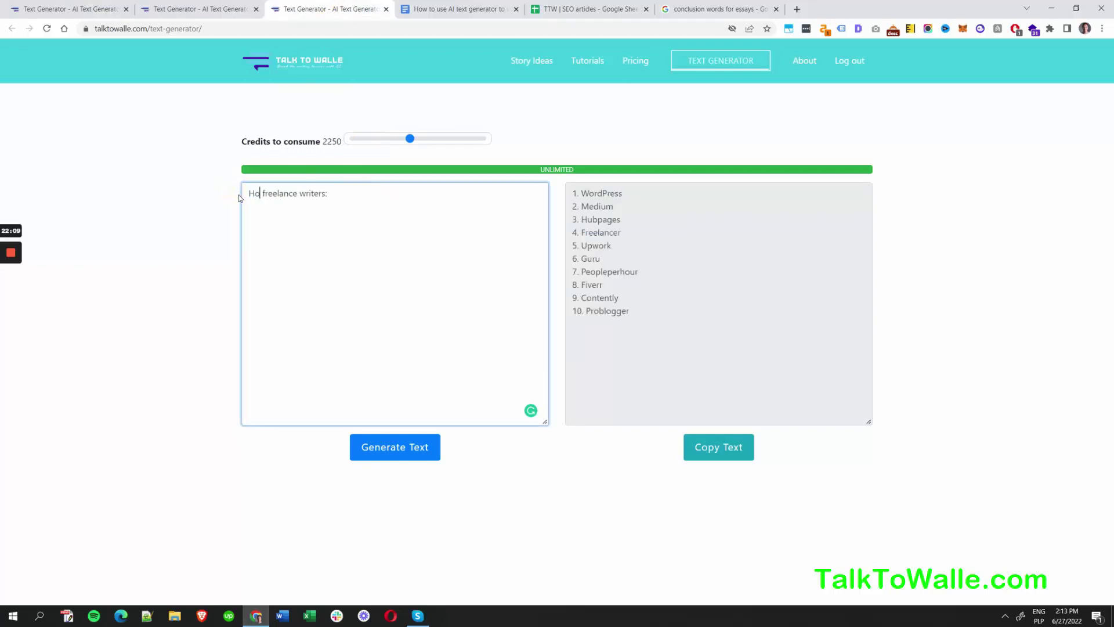
text( a WordPress community can)
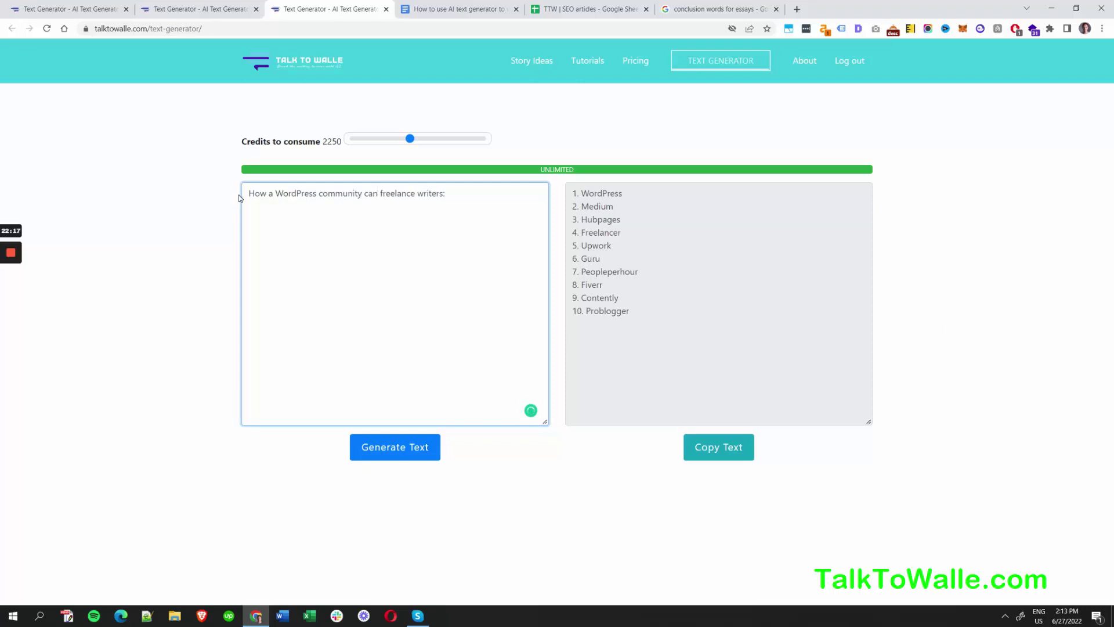
text( support)
click(398, 455)
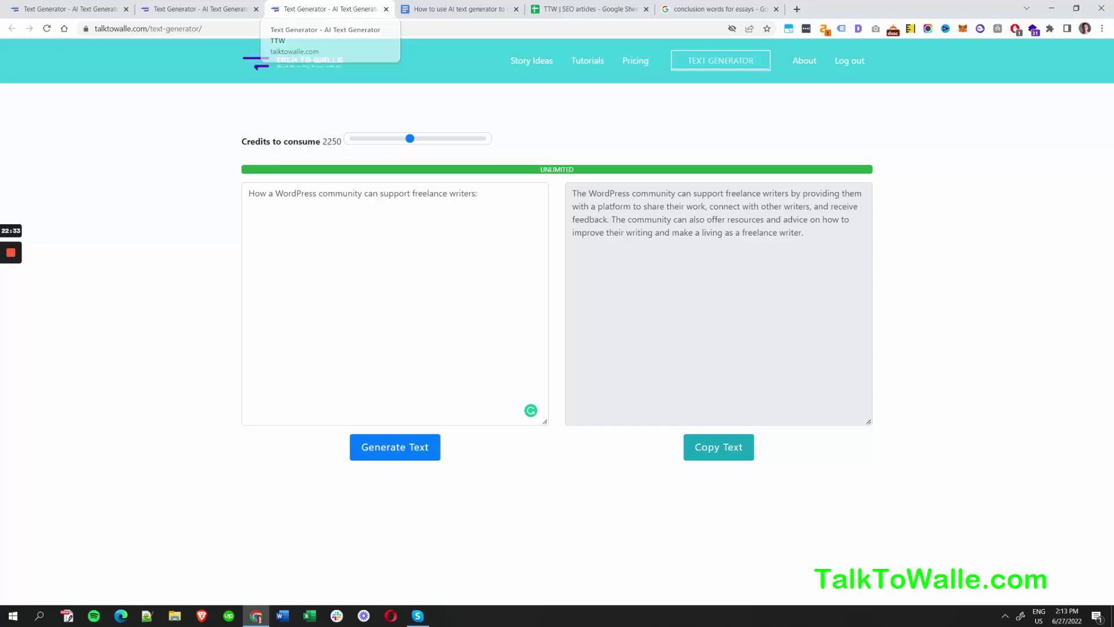
click(717, 447)
key(alt+Tab)
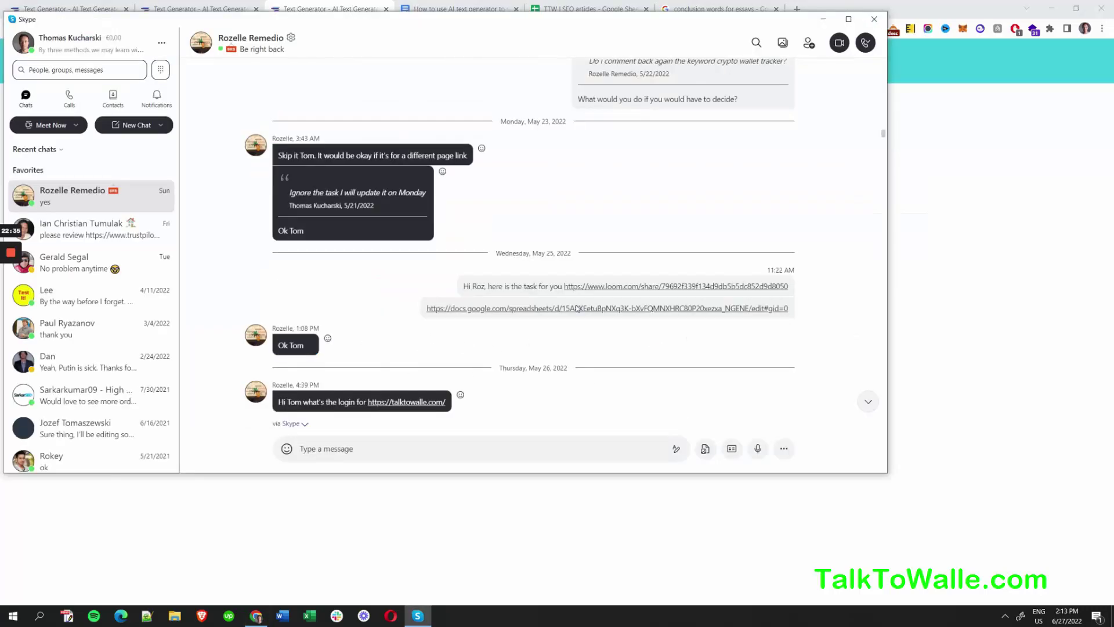
key(alt+Tab)
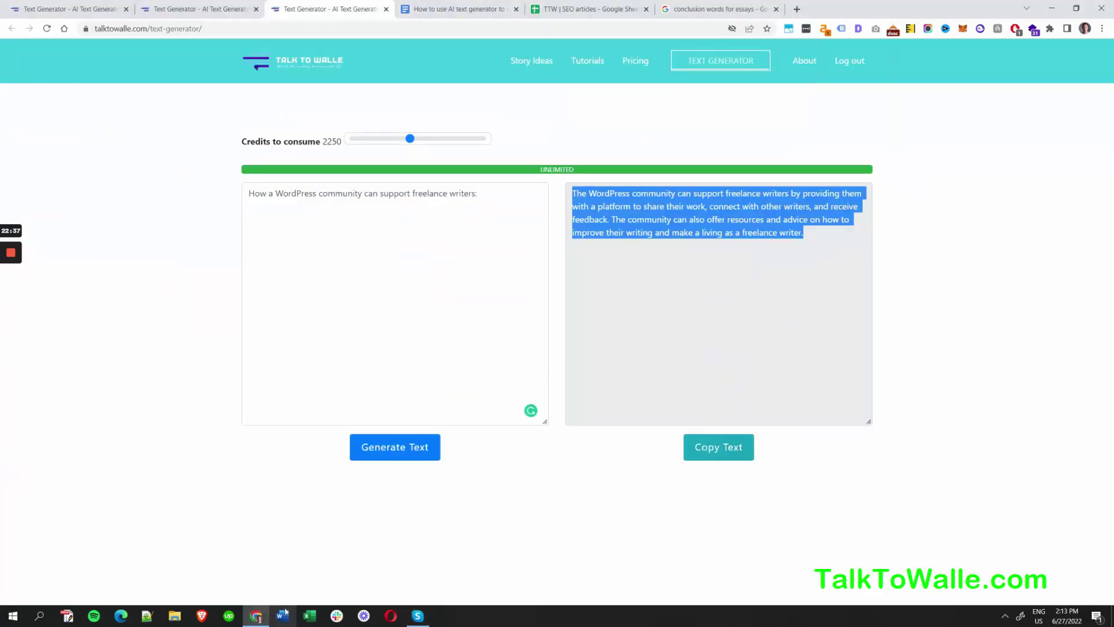
right_click(417, 615)
Step: In the blog post document, paste the copied paragraph indented under the WordPress item and leave a blank line before Medium
click(180, 9)
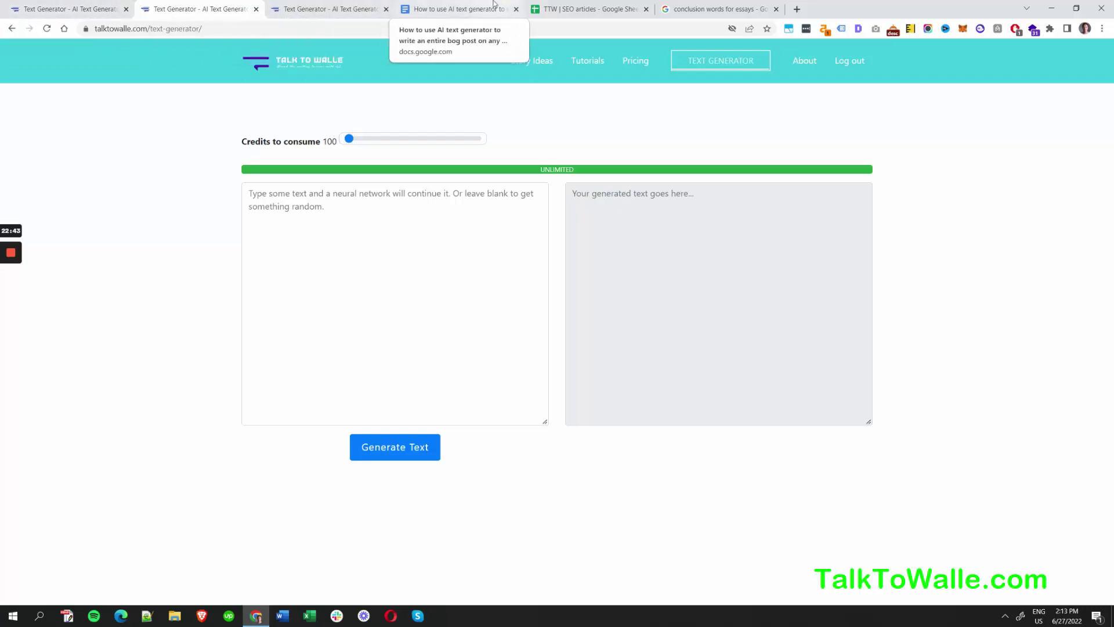
click(458, 9)
click(400, 441)
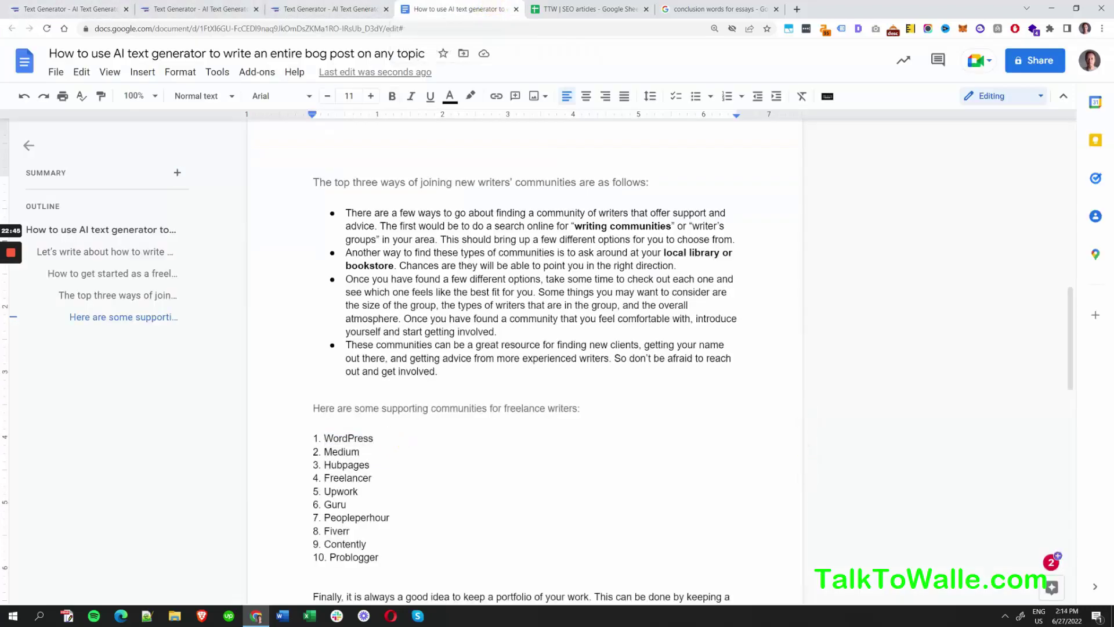
key(shift+Return)
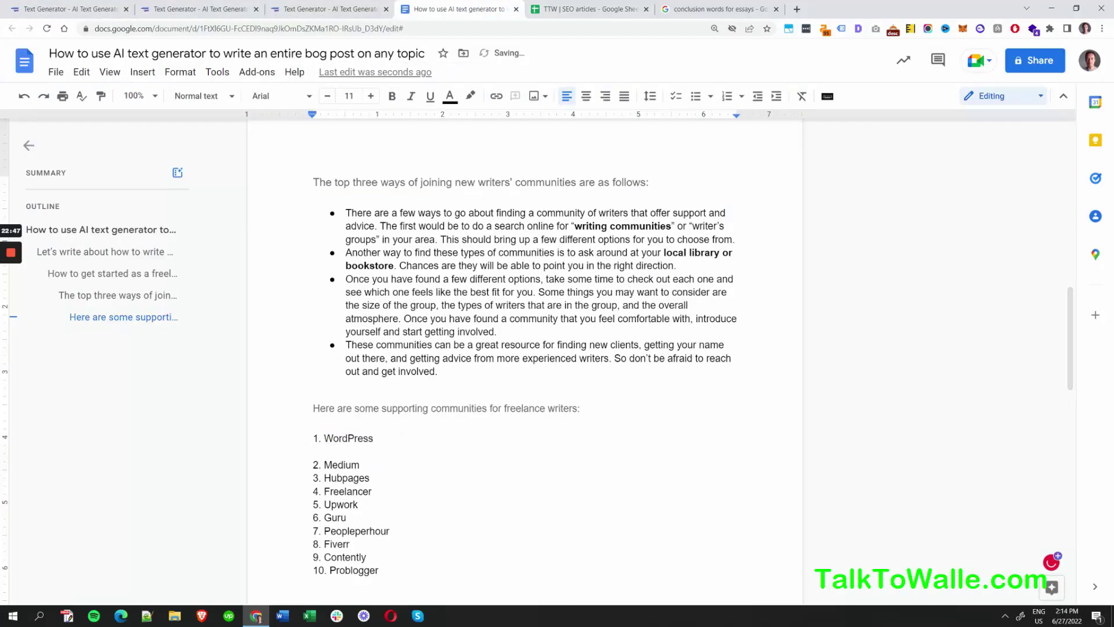
key(ctrl+v)
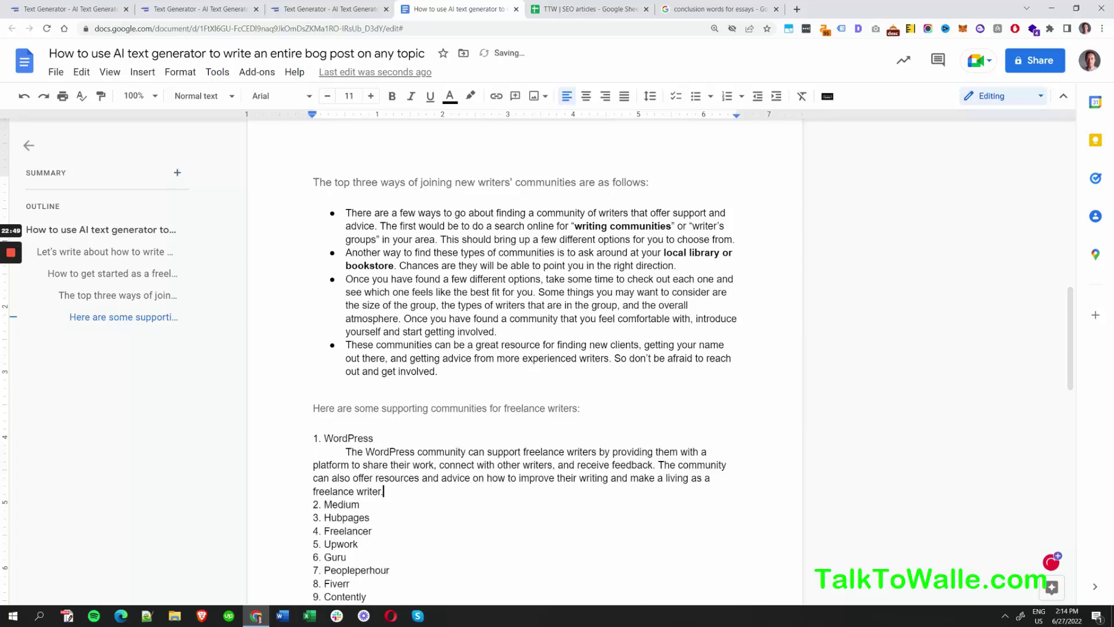
key(shift+Return)
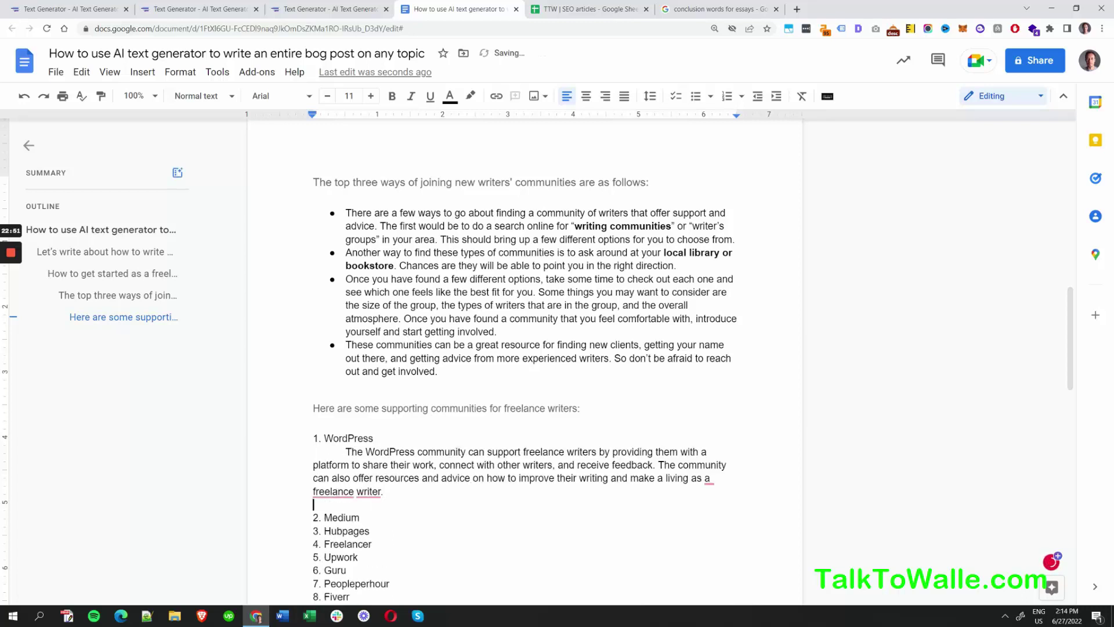
Step: Change the text generator prompt to "How a Medium community can support freelance writers:", generate the text and copy it
click(346, 517)
double_click(346, 517)
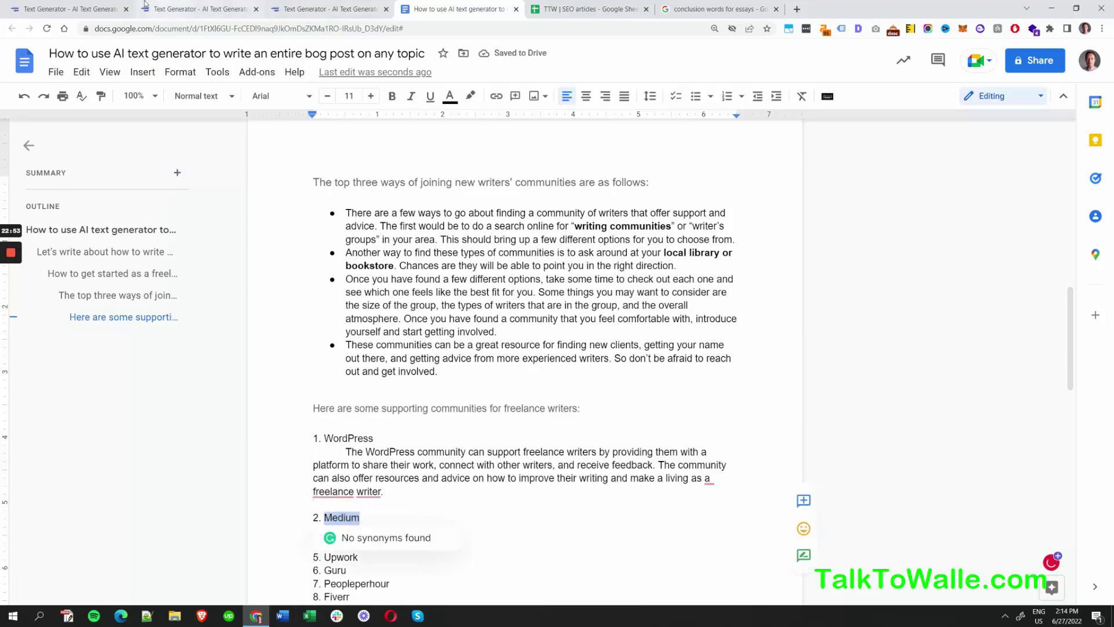
click(67, 9)
click(200, 4)
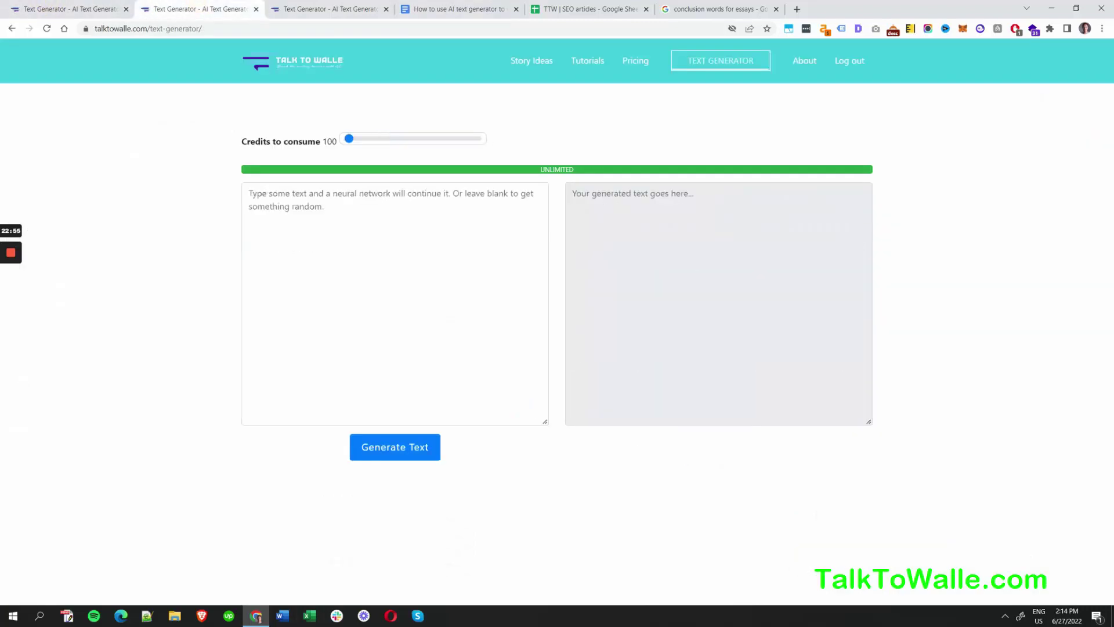
click(355, 7)
double_click(298, 193)
key(ctrl+v)
click(395, 446)
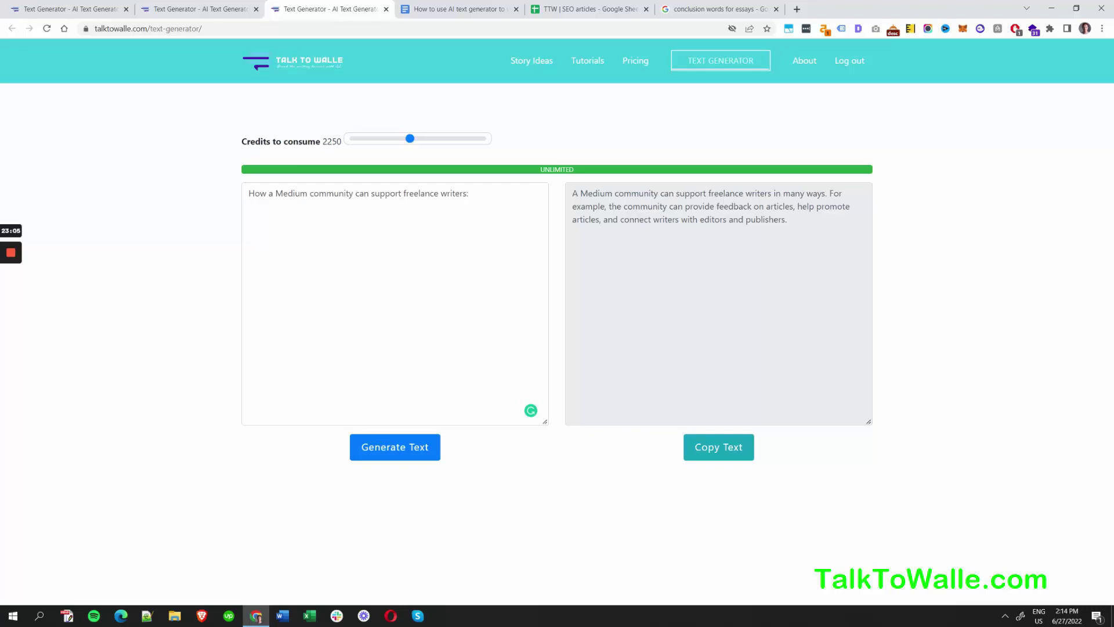
click(716, 442)
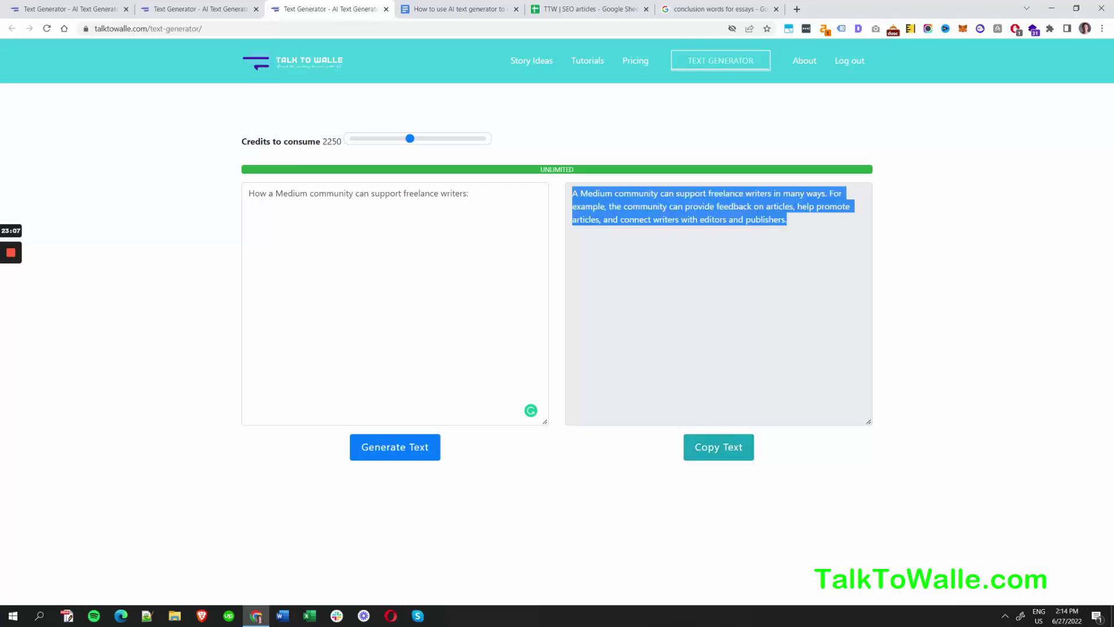
Step: Paste the copied text as an indented paragraph under the document's Medium item, followed by a blank line
click(475, 9)
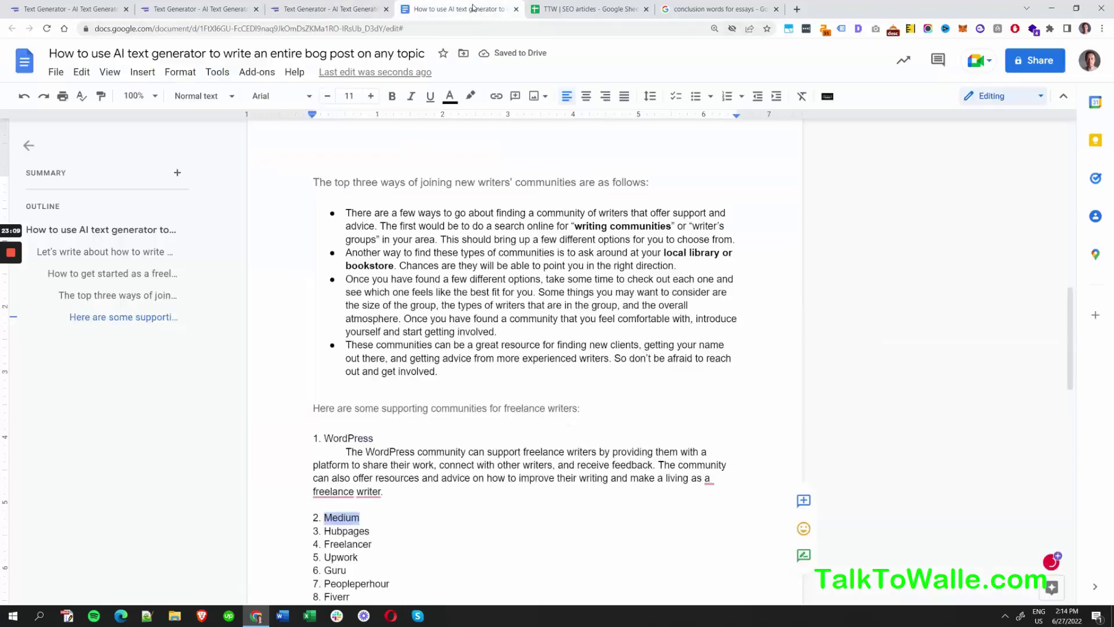
key(End)
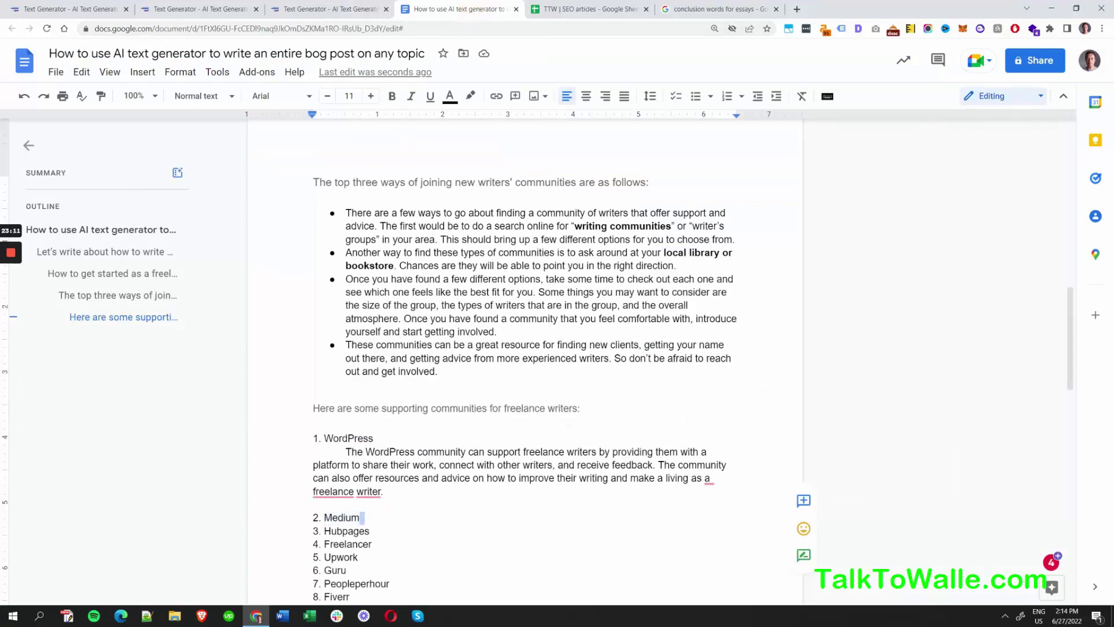
key(Return)
key(Tab)
key(ctrl+v)
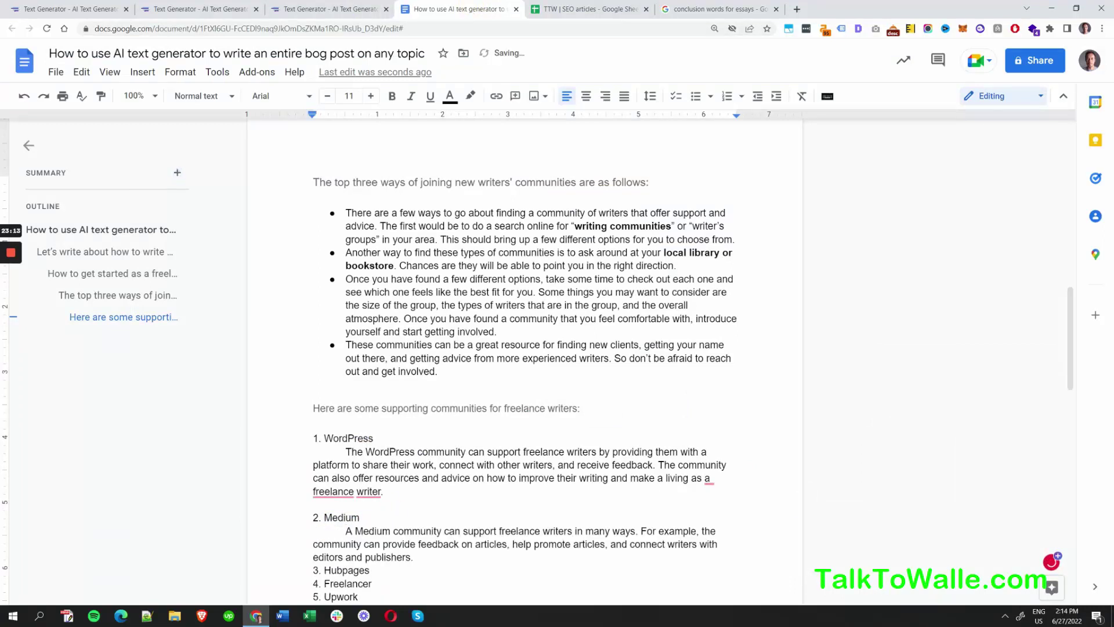
key(Return)
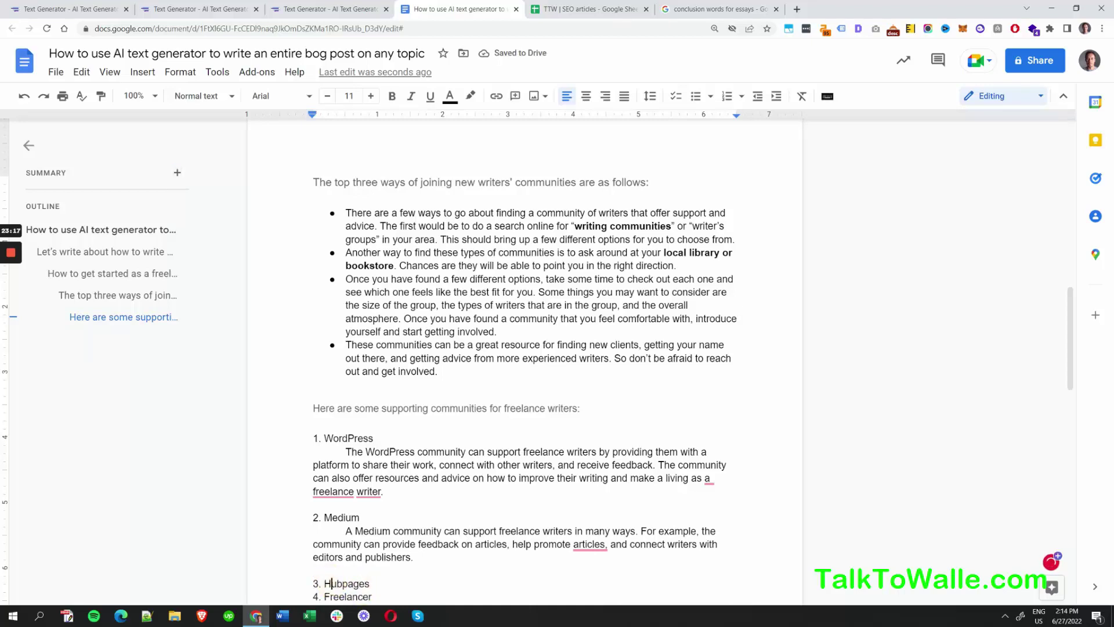
Step: Replace Medium with Hubpages copied from the document's list in the text generator prompt, generate the text and copy it
scroll(360, 419, down, 3)
click(360, 419)
double_click(360, 419)
key(ctrl+c)
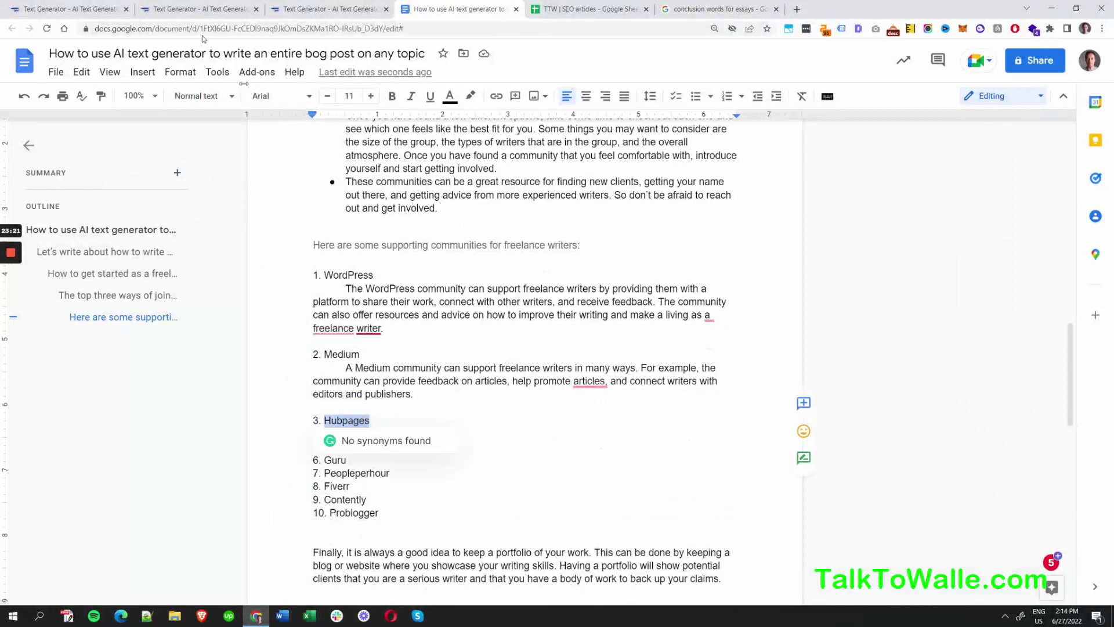
click(325, 9)
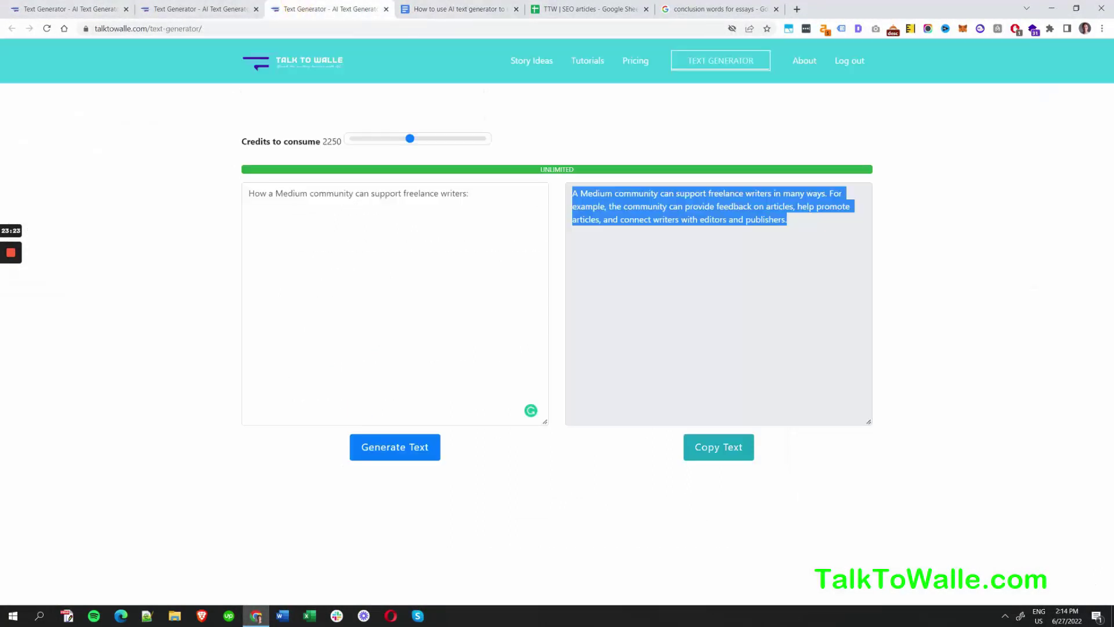
double_click(290, 193)
key(ctrl+v)
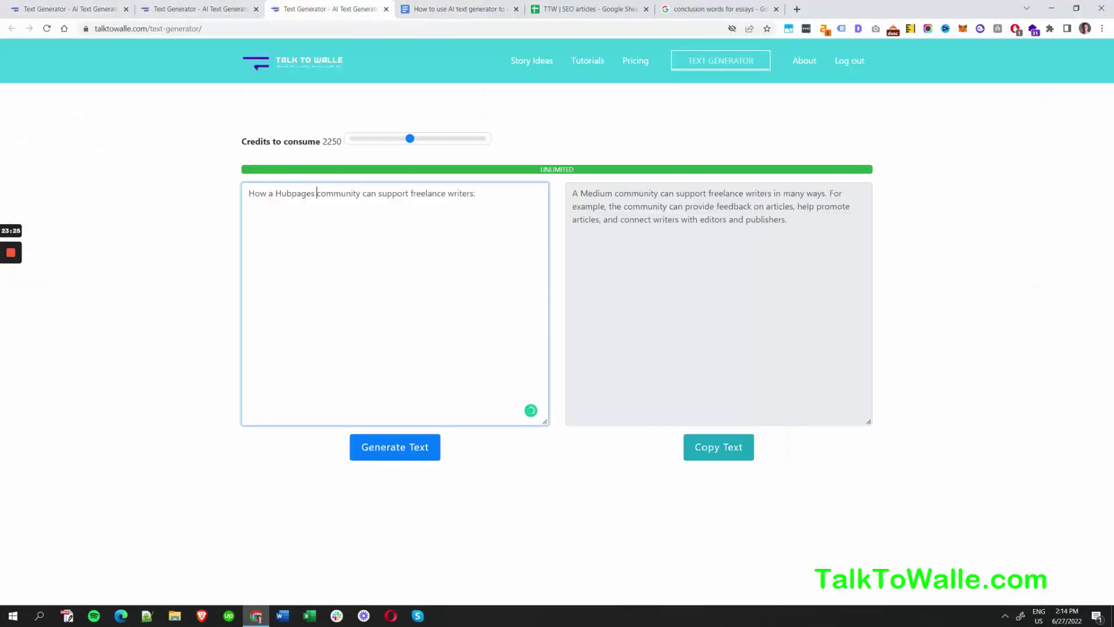
click(397, 445)
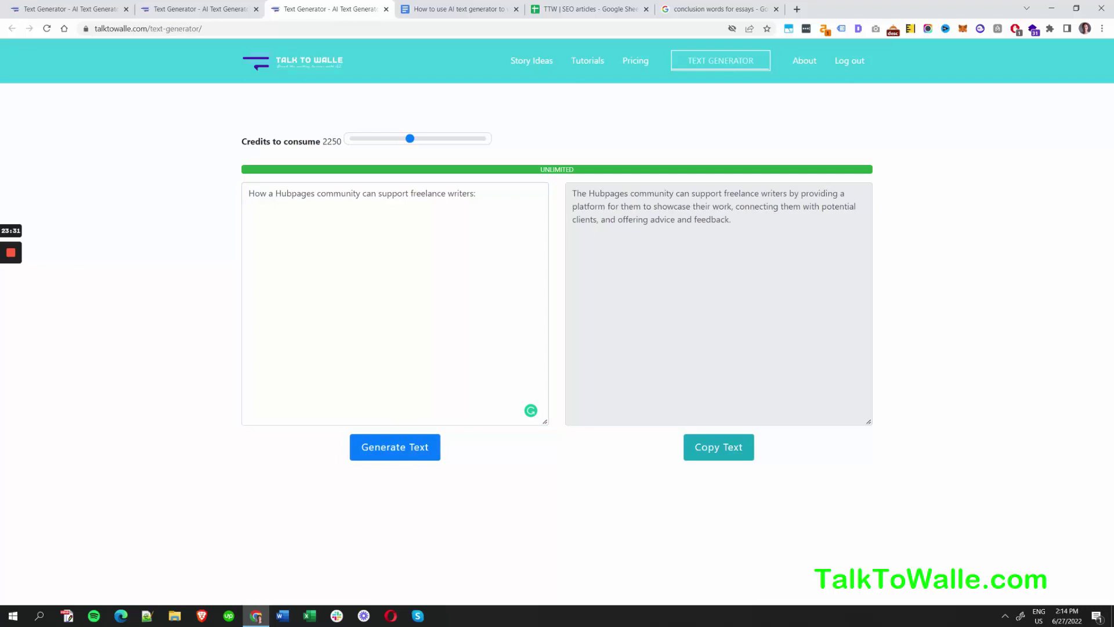
click(722, 450)
key(ctrl+c)
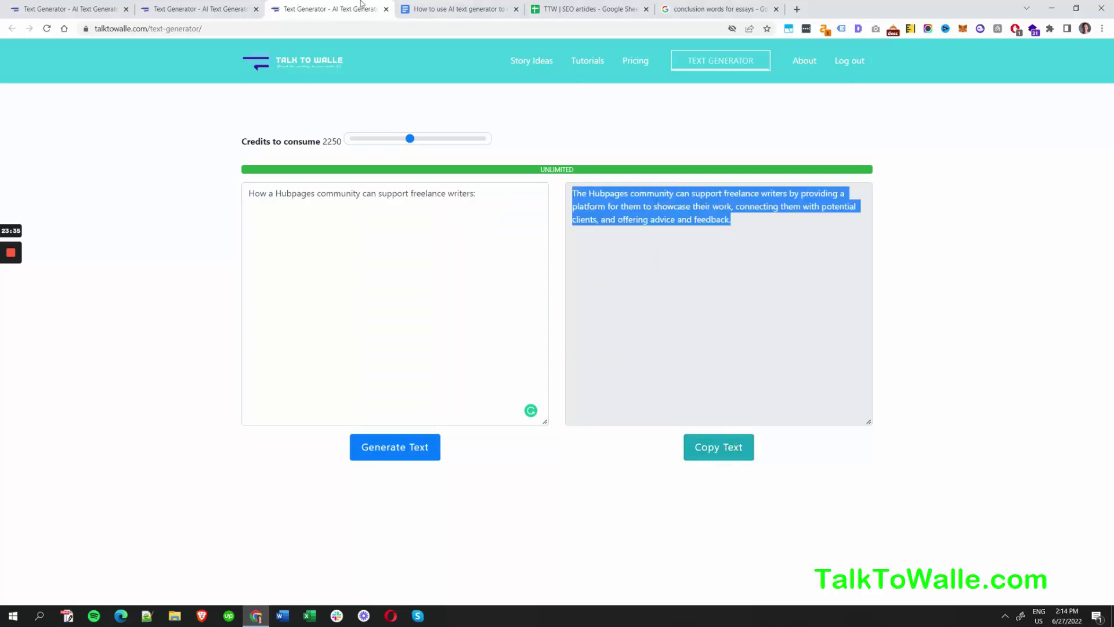
Step: Paste the copied text as an indented paragraph under the document's Hubpages item, with a blank line before Freelancer
click(465, 9)
click(387, 422)
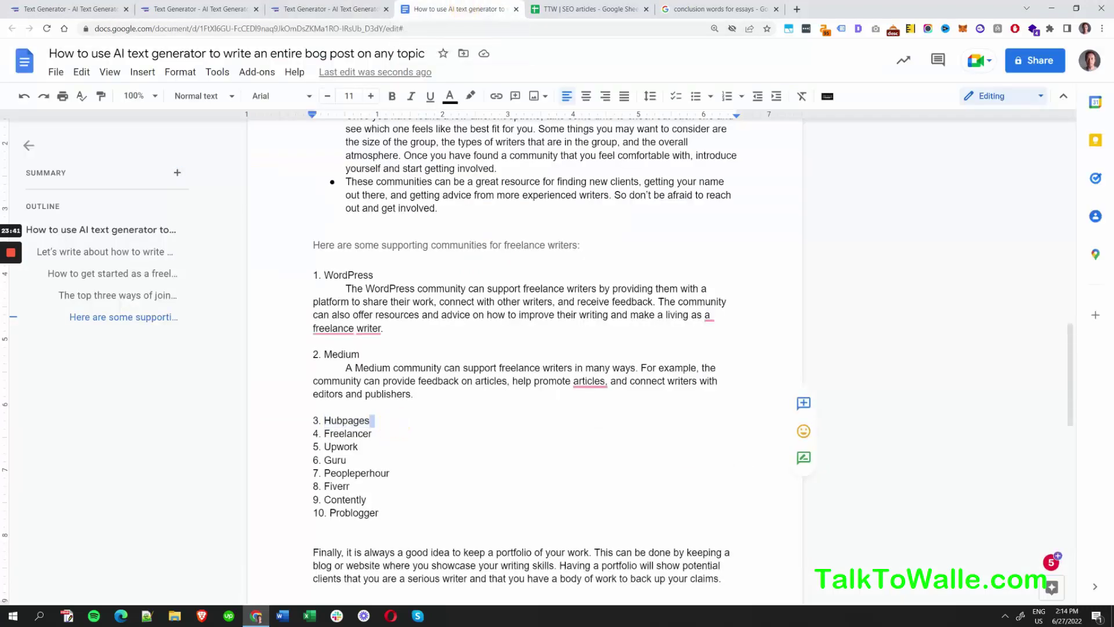
key(Return)
key(Return)
key(Tab)
key(ctrl+v)
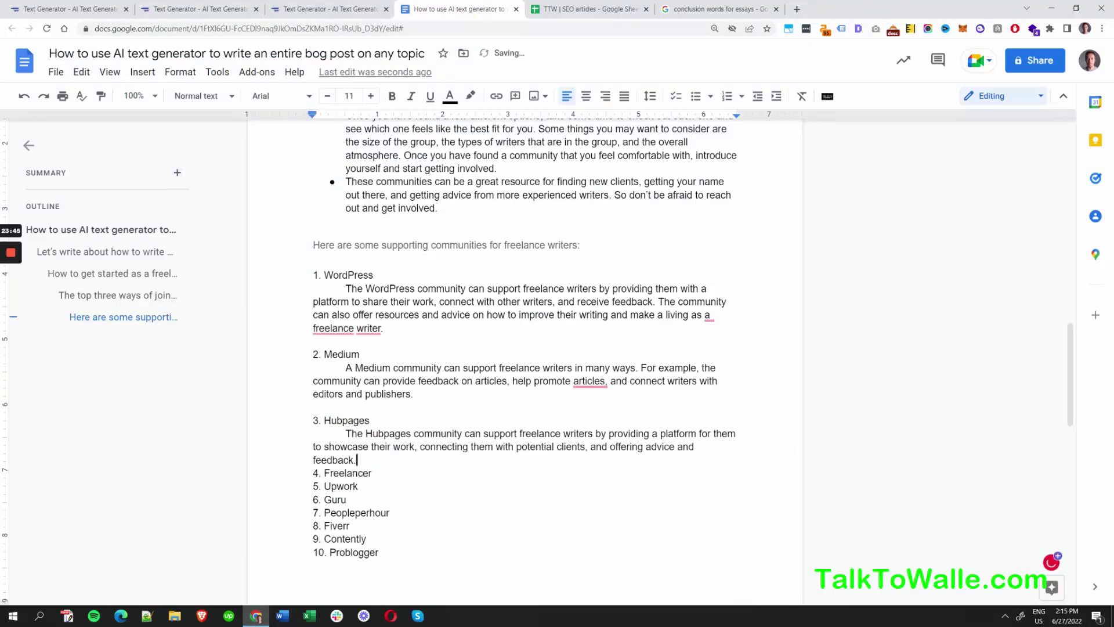
key(Return)
click(357, 486)
double_click(357, 486)
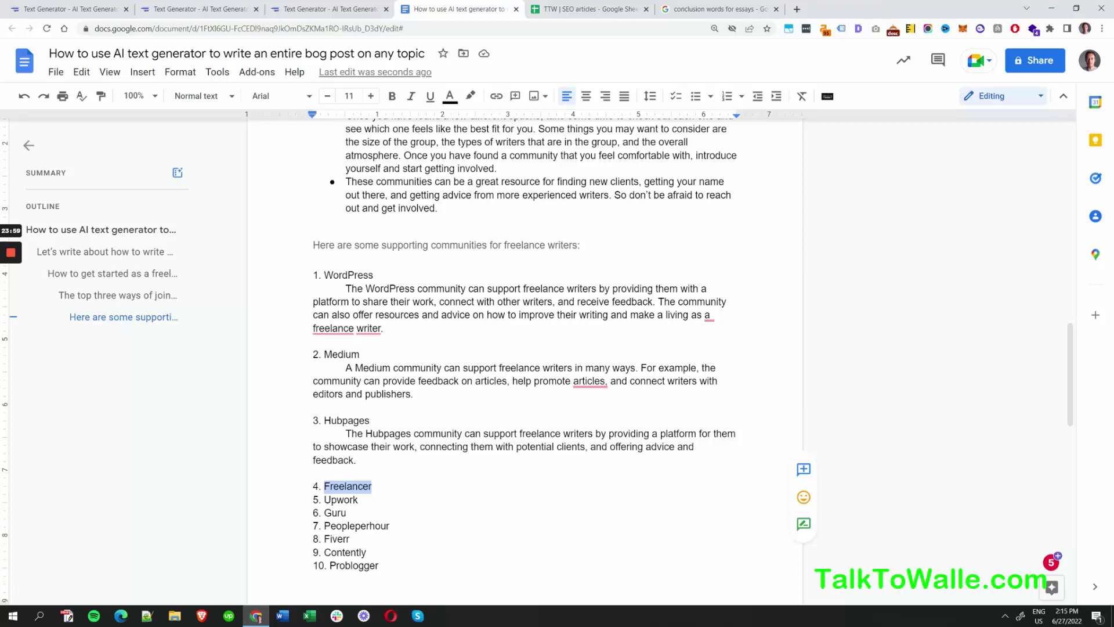
double_click(343, 551)
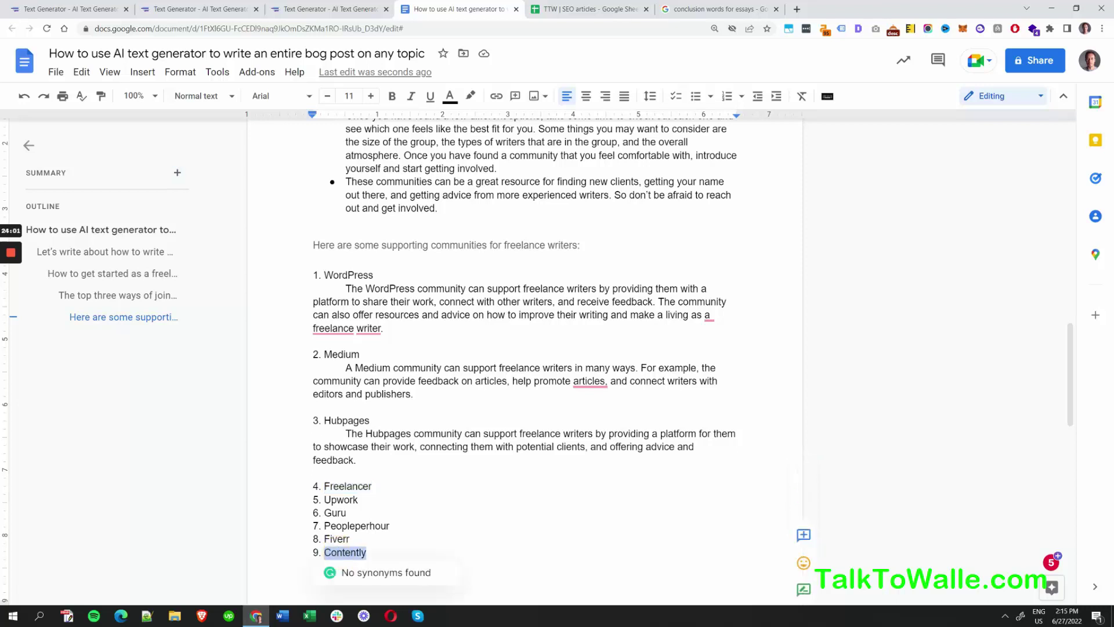
click(349, 512)
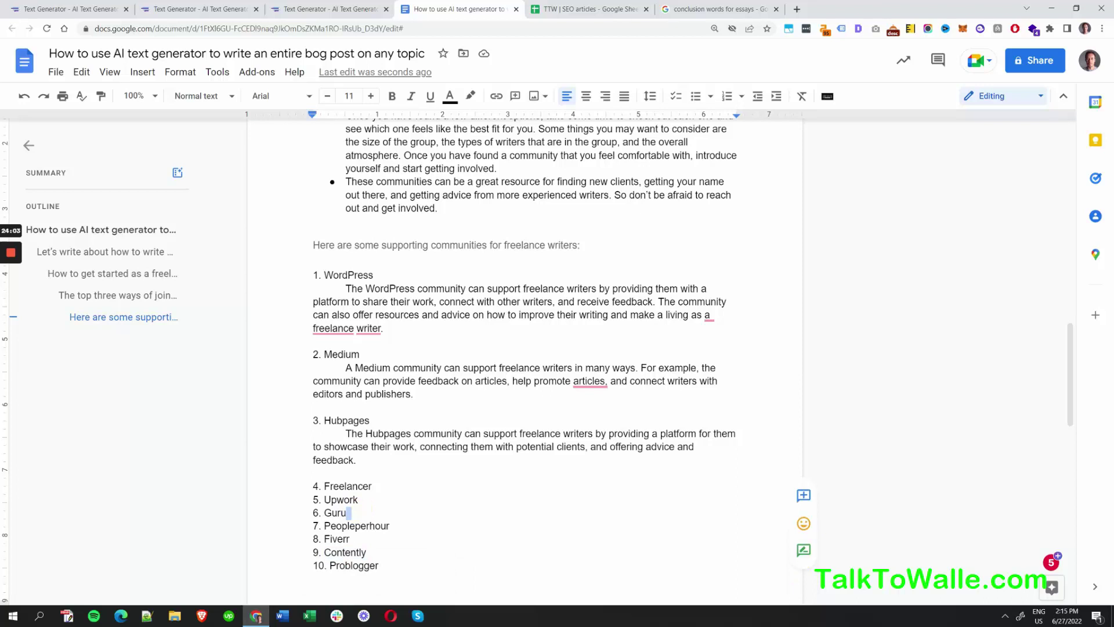
Step: Replace Hubpages with Freelancer copied from the document's list in the text generator prompt, generate the text and copy it
double_click(347, 486)
key(ctrl+c)
click(232, 9)
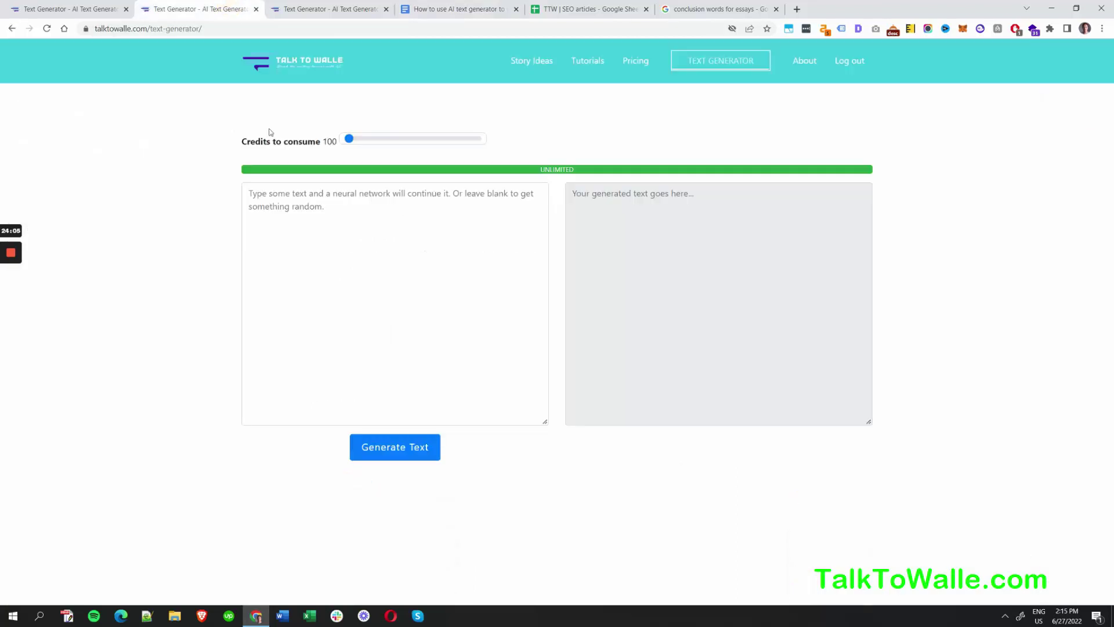
click(255, 8)
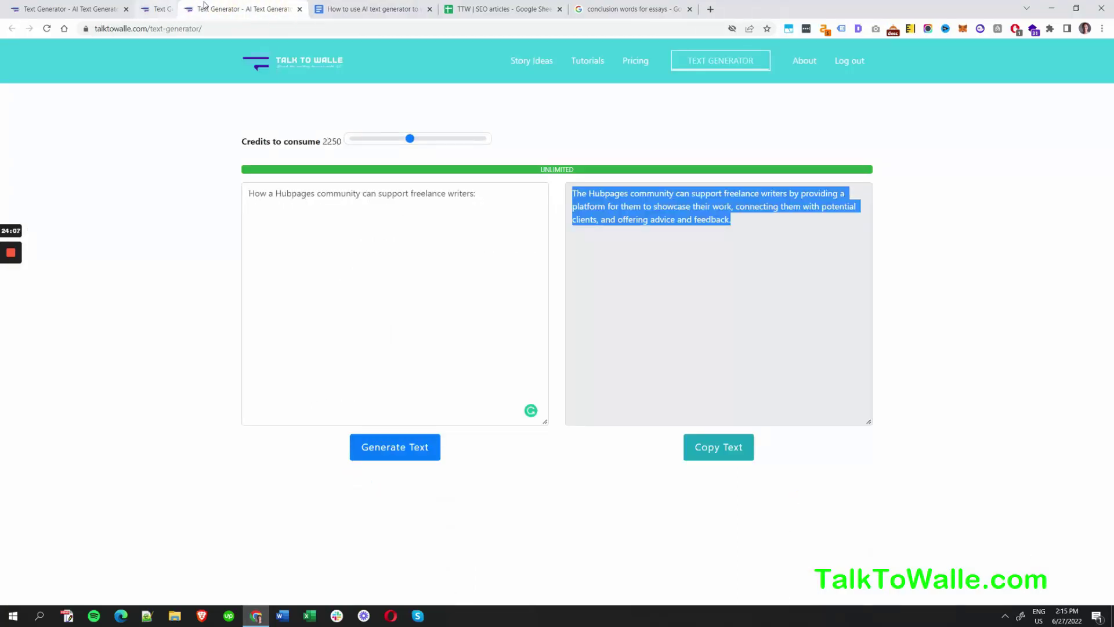
double_click(296, 193)
key(ctrl+v)
click(406, 455)
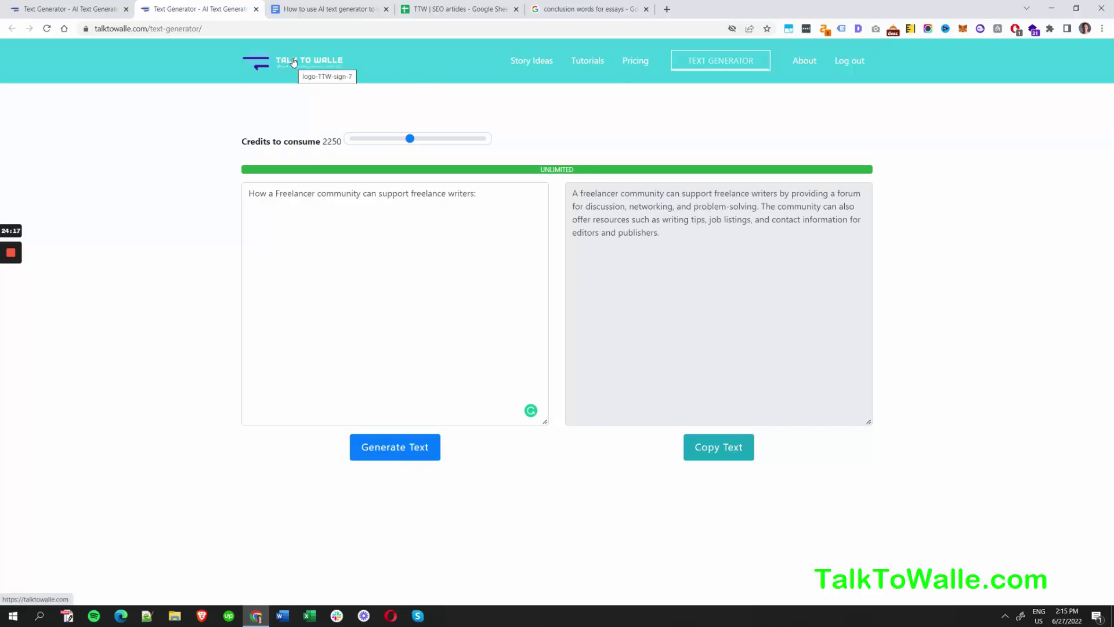
click(718, 447)
Step: Paste the copied text as an indented paragraph under the document's Freelancer item, with a blank line before Upwork
click(366, 6)
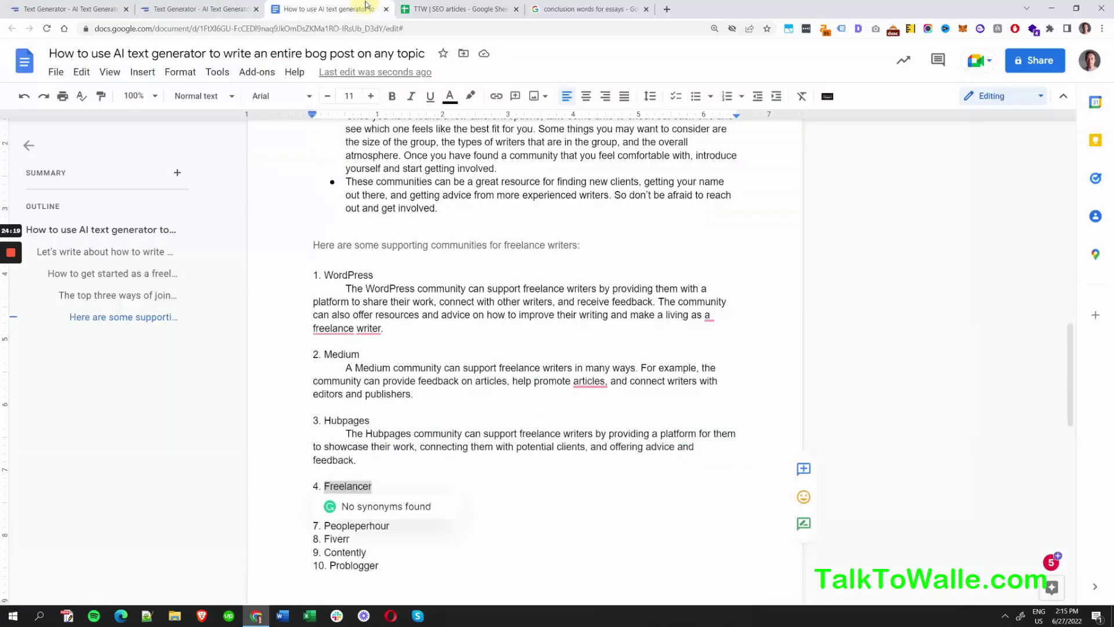
click(372, 486)
key(Return)
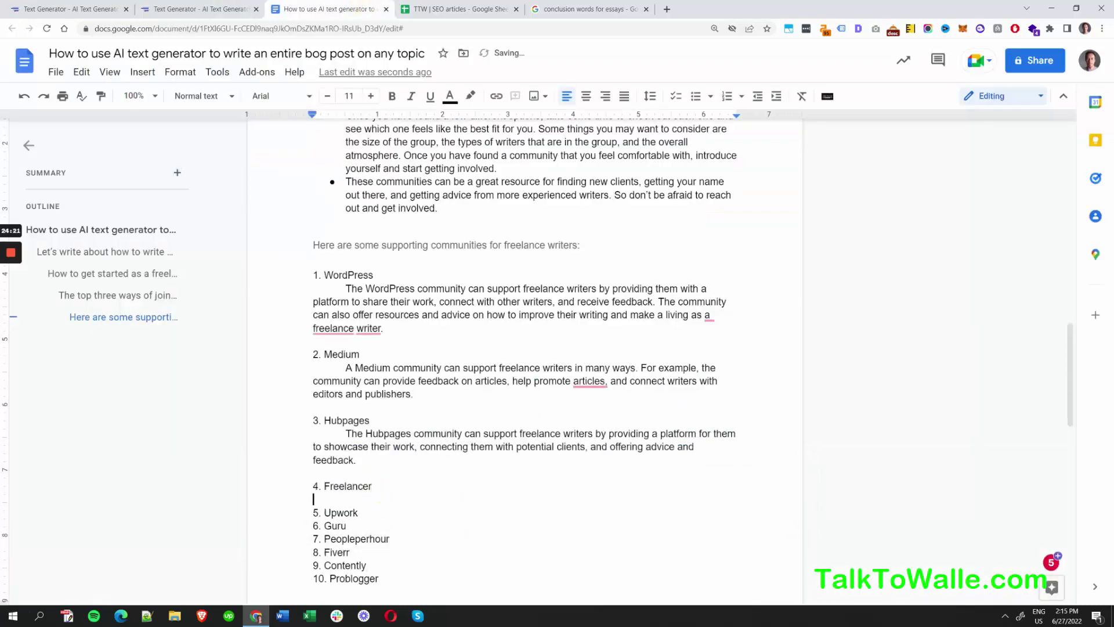
key(ctrl+v)
key(Return)
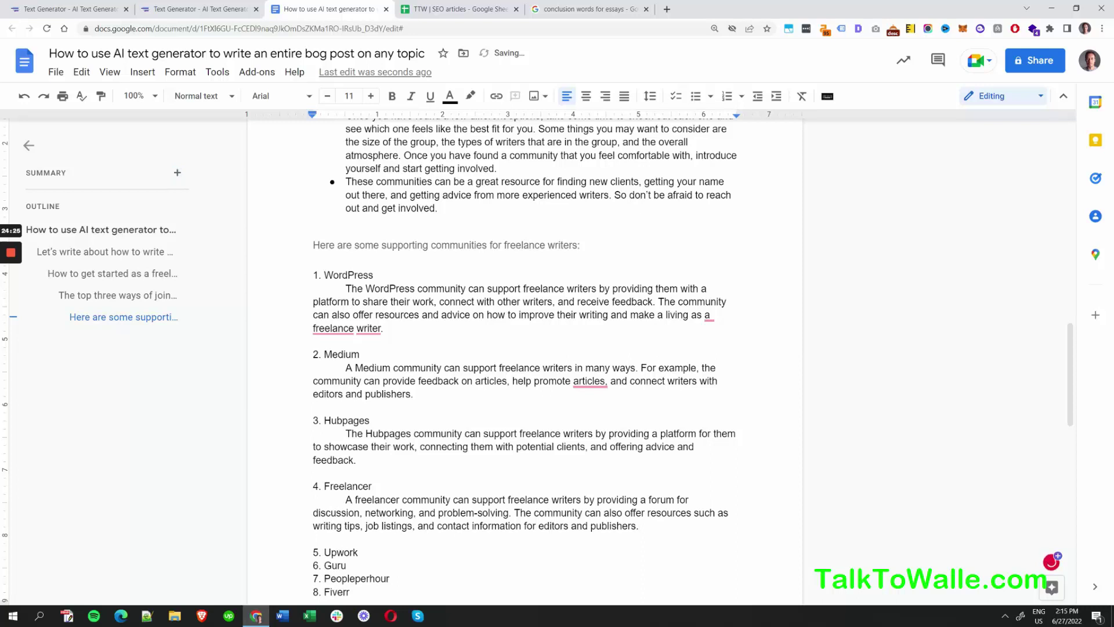
Step: Insert a blank line between heading and paragraph for the Freelancer, Hubpages, Medium and WordPress items
click(374, 486)
key(Return)
click(383, 419)
key(Return)
click(380, 353)
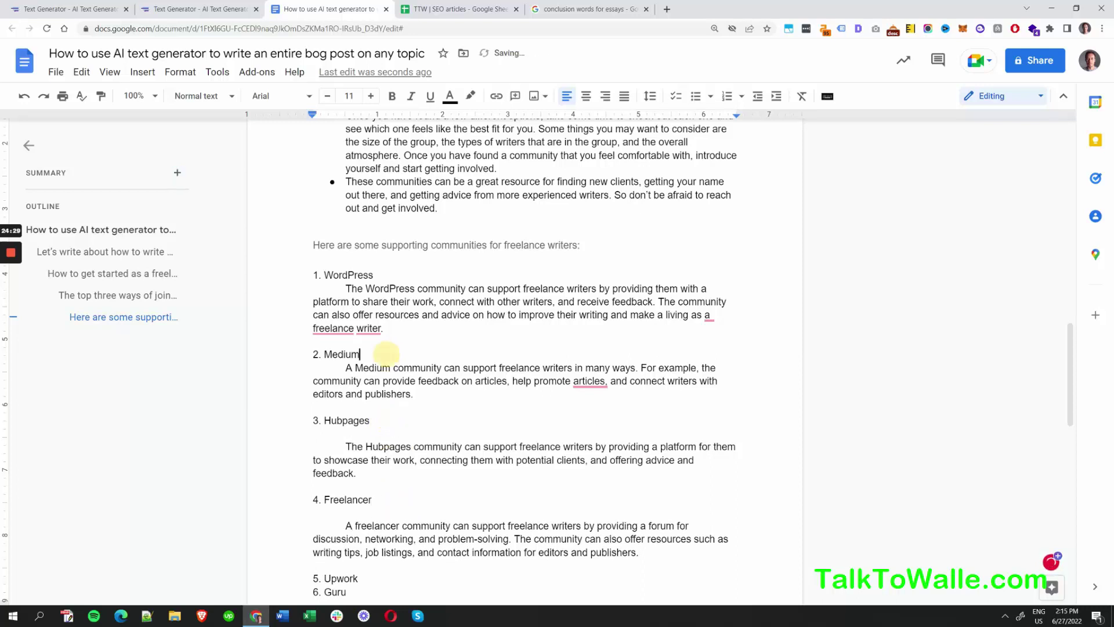
key(Return)
click(424, 273)
key(Return)
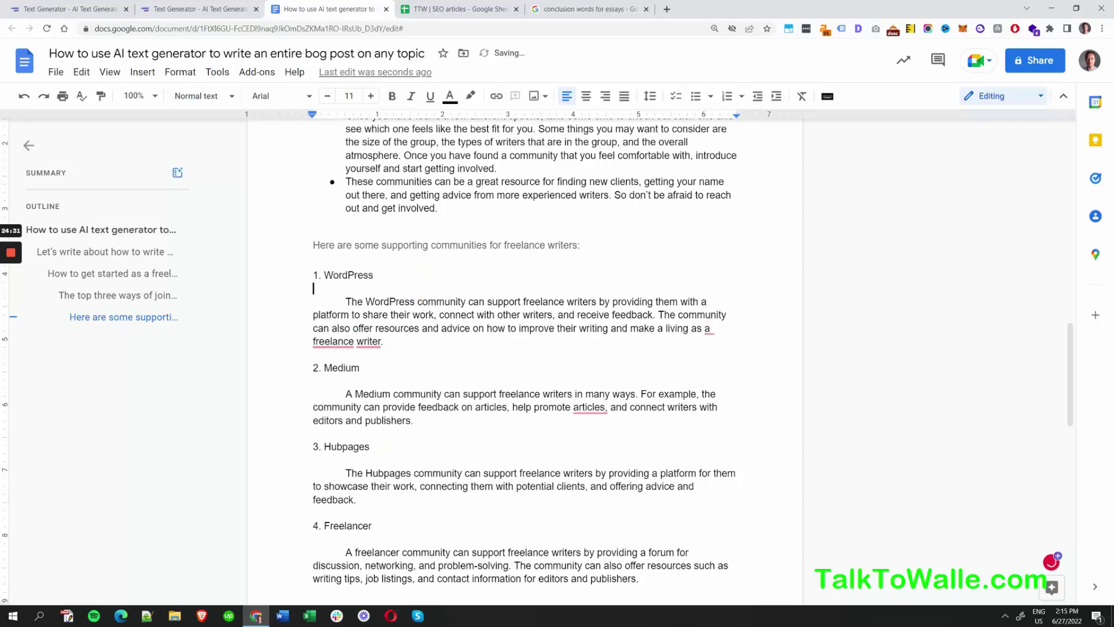
Step: Add a blank line after each of the Upwork, Guru and Peopleperhour list items
scroll(425, 273, down, 4)
click(381, 525)
key(Return)
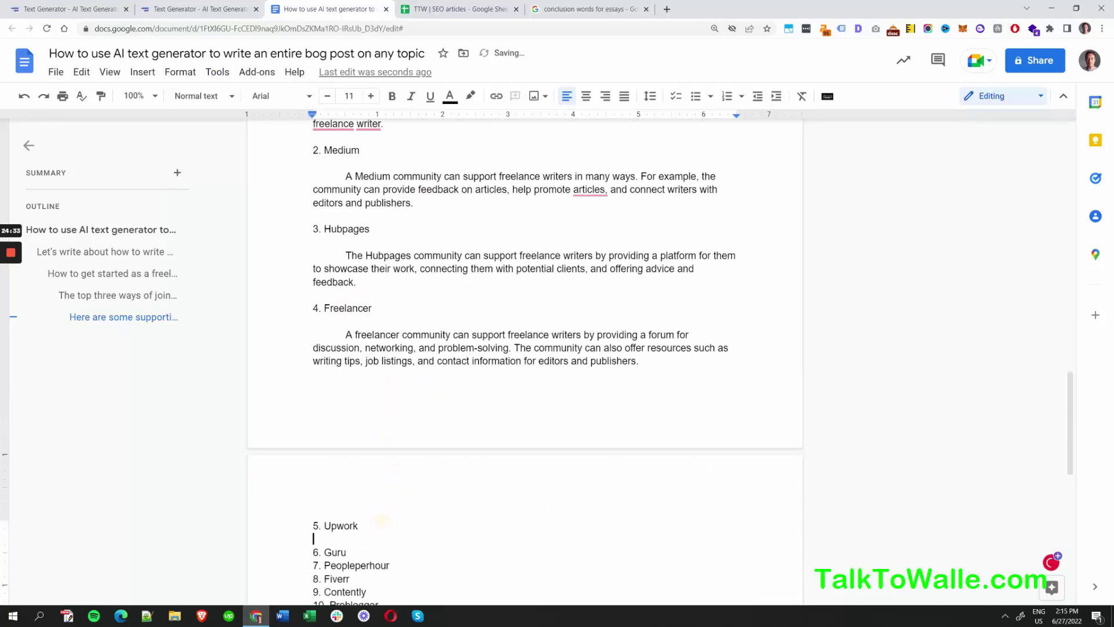
click(385, 552)
key(Return)
click(410, 578)
key(Return)
scroll(410, 578, down, 4)
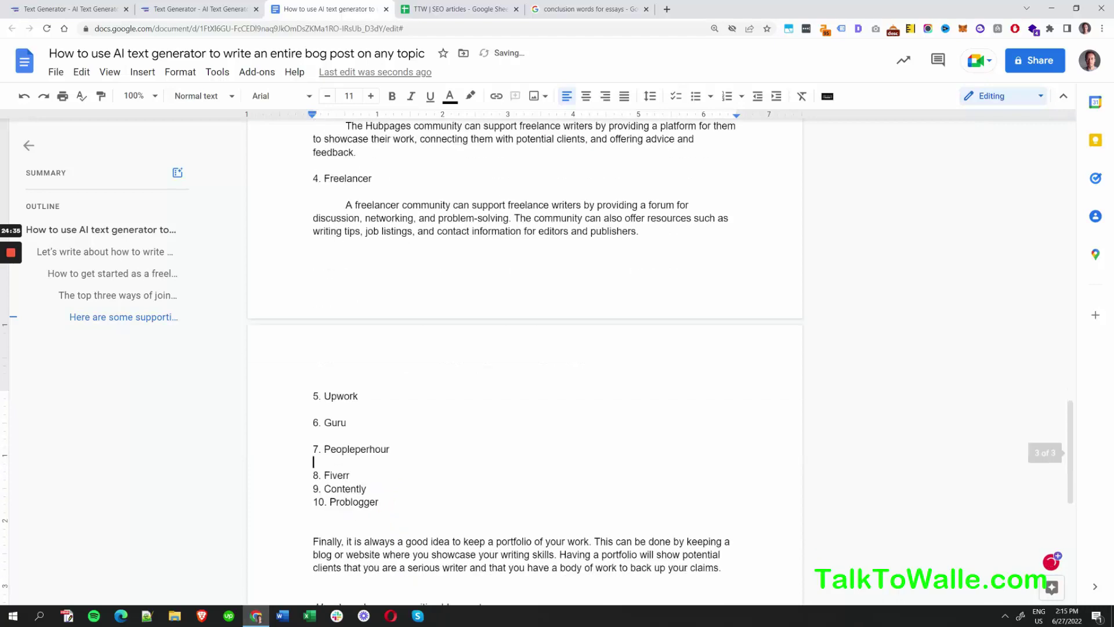
Step: Add a blank line after the Fiverr, Contently and Problogger items and a second one below Upwork
click(373, 386)
key(Return)
click(373, 414)
key(Return)
click(393, 442)
key(Return)
click(380, 318)
key(Return)
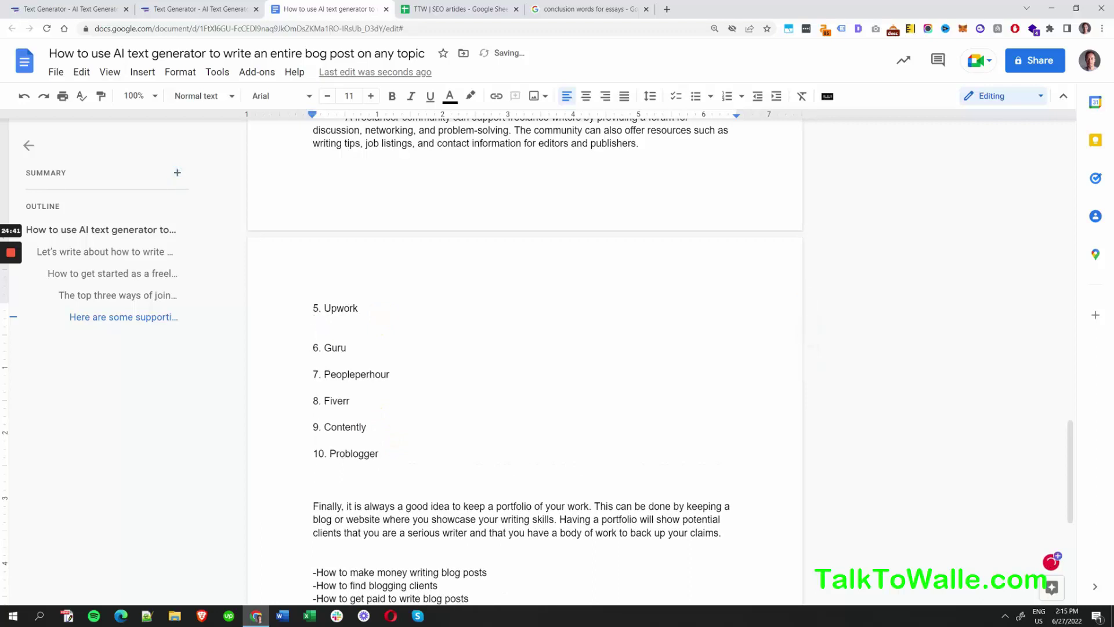
Step: Replace Freelancer with Upwork copied from the document's list in the text generator prompt and generate the text twice
double_click(341, 308)
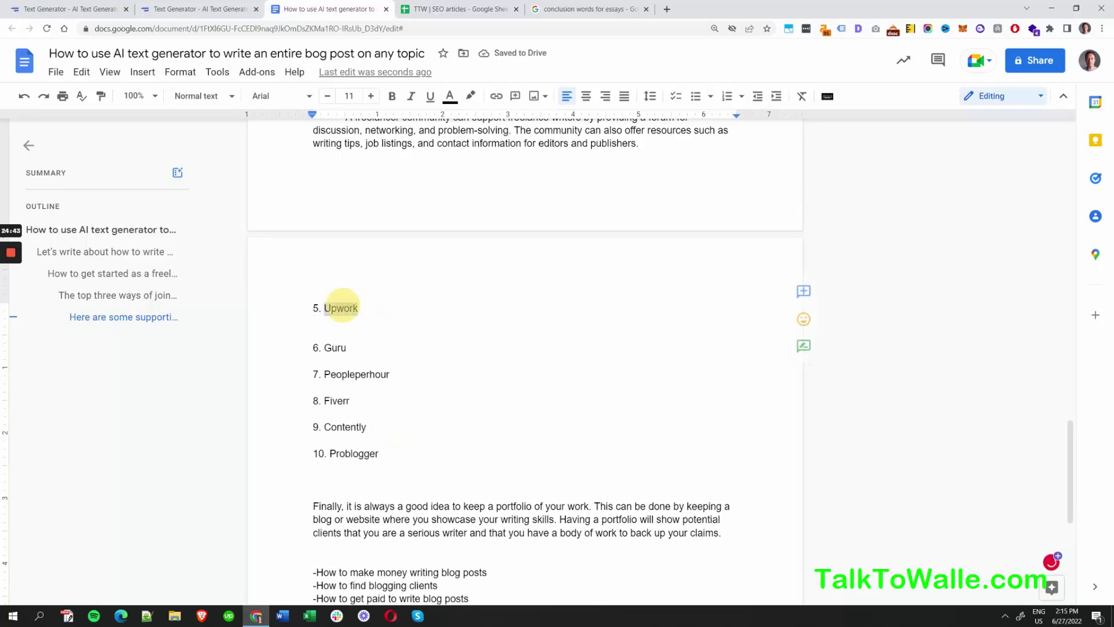
click(219, 4)
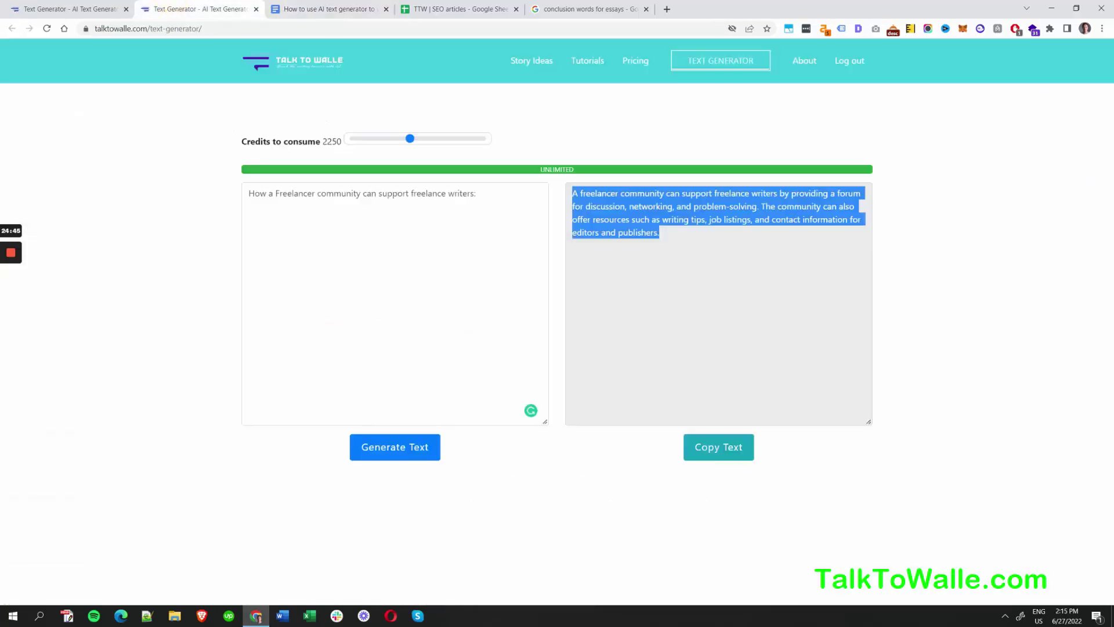
click(286, 194)
double_click(287, 195)
key(ctrl+v)
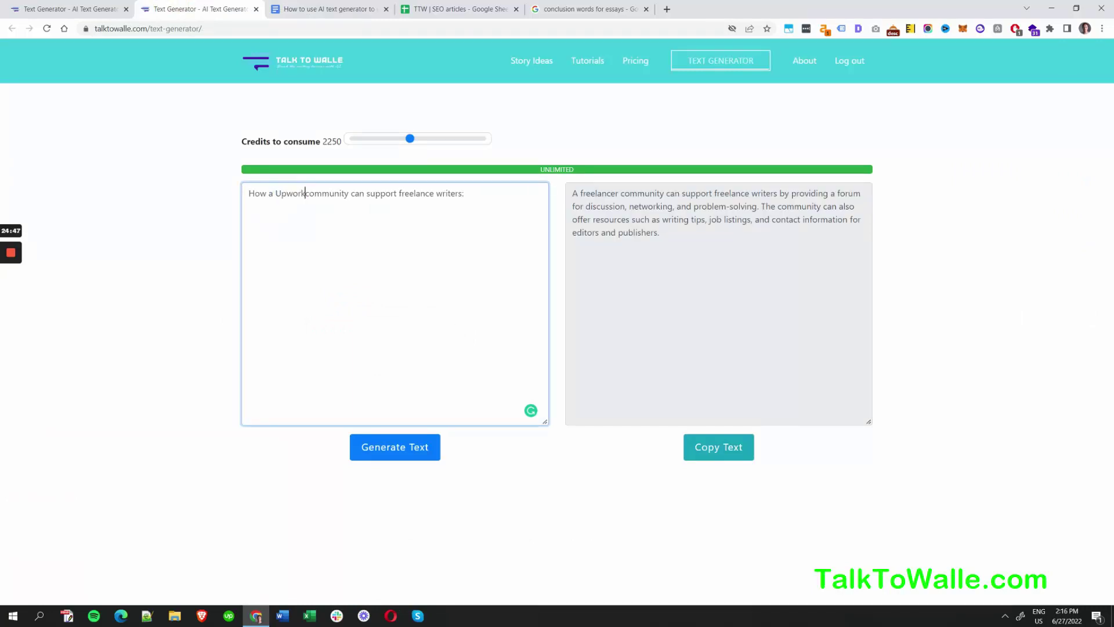
click(399, 450)
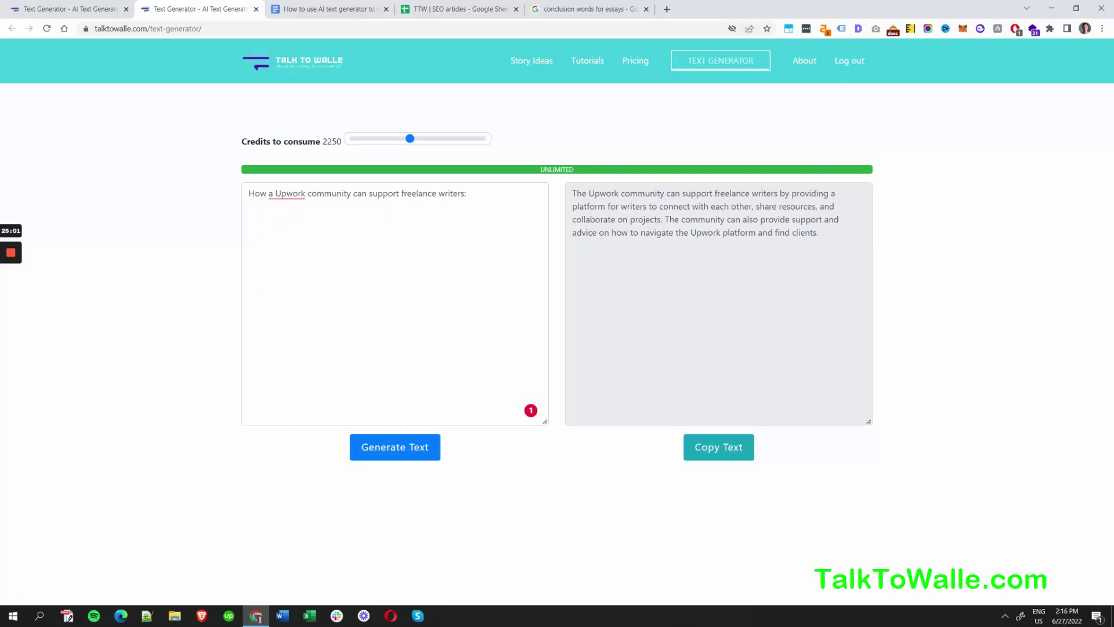
click(387, 449)
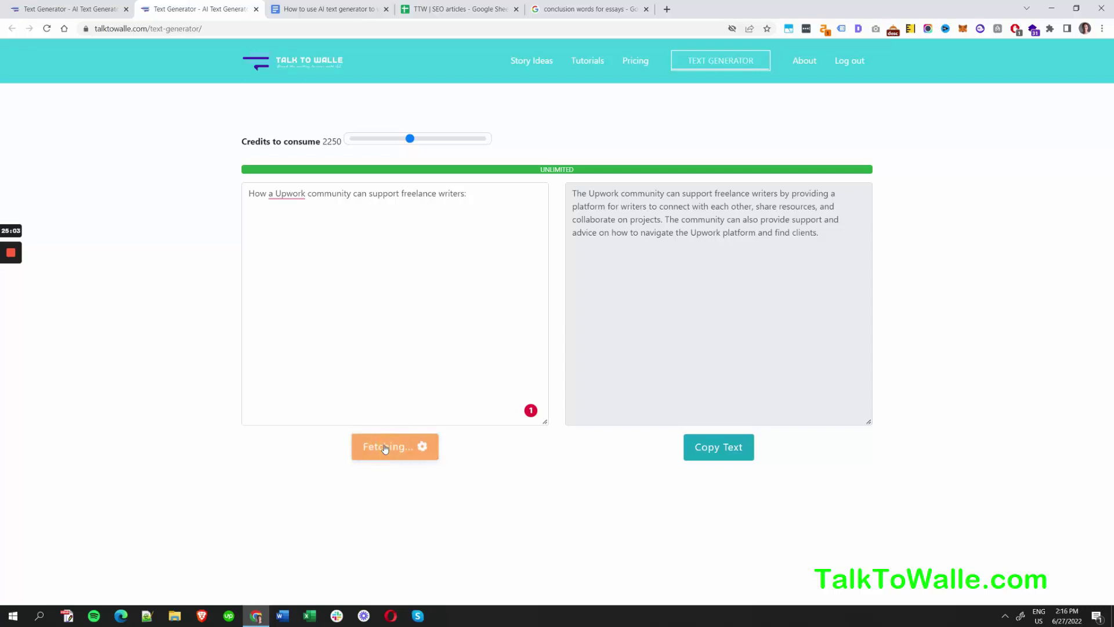
Step: Copy the regenerated Upwork text and correct the prompt's article to "an" before Upwork
mouse_move(287, 193)
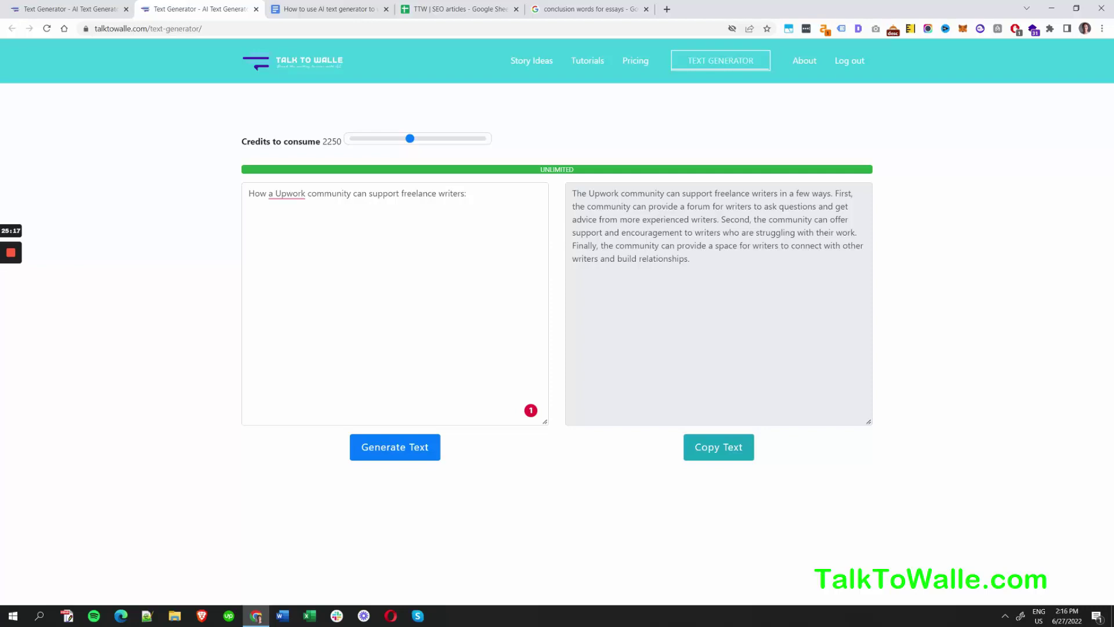
click(734, 447)
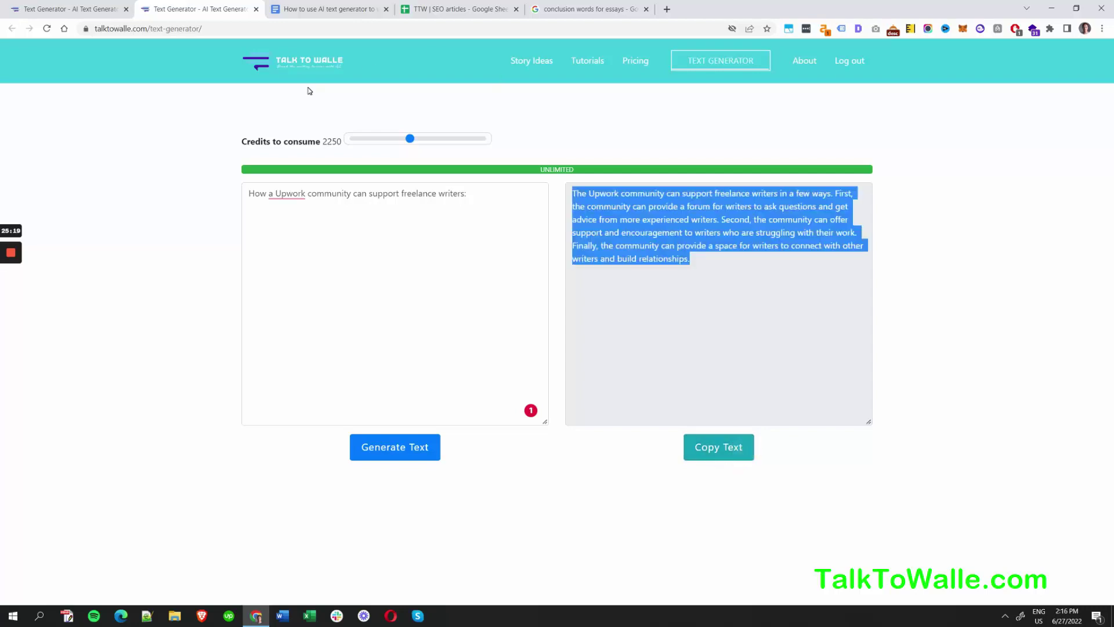
click(484, 197)
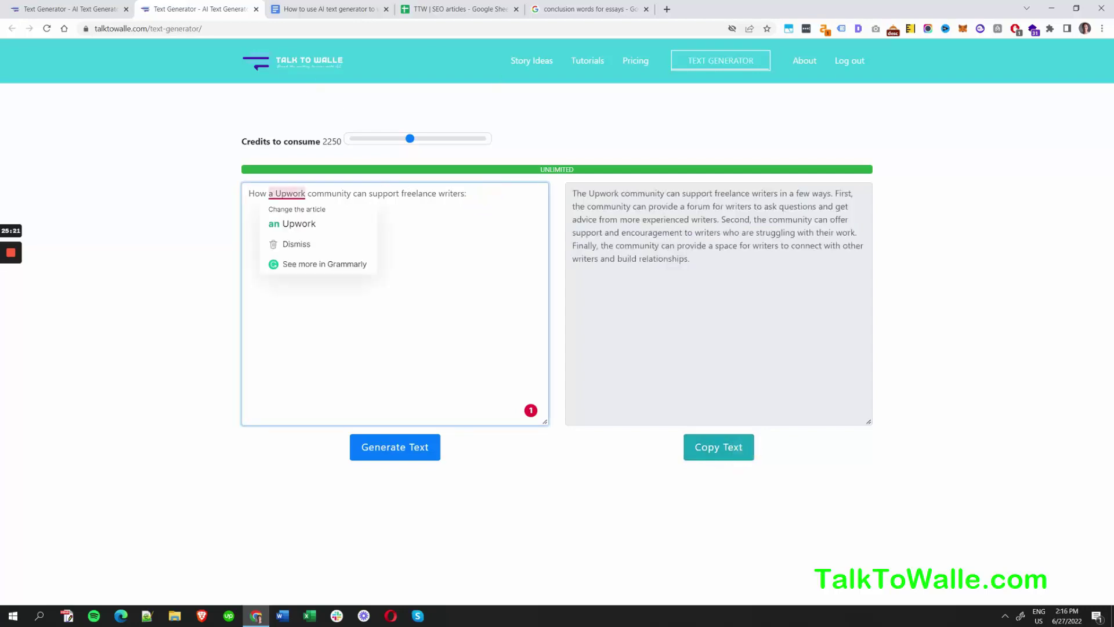
click(283, 217)
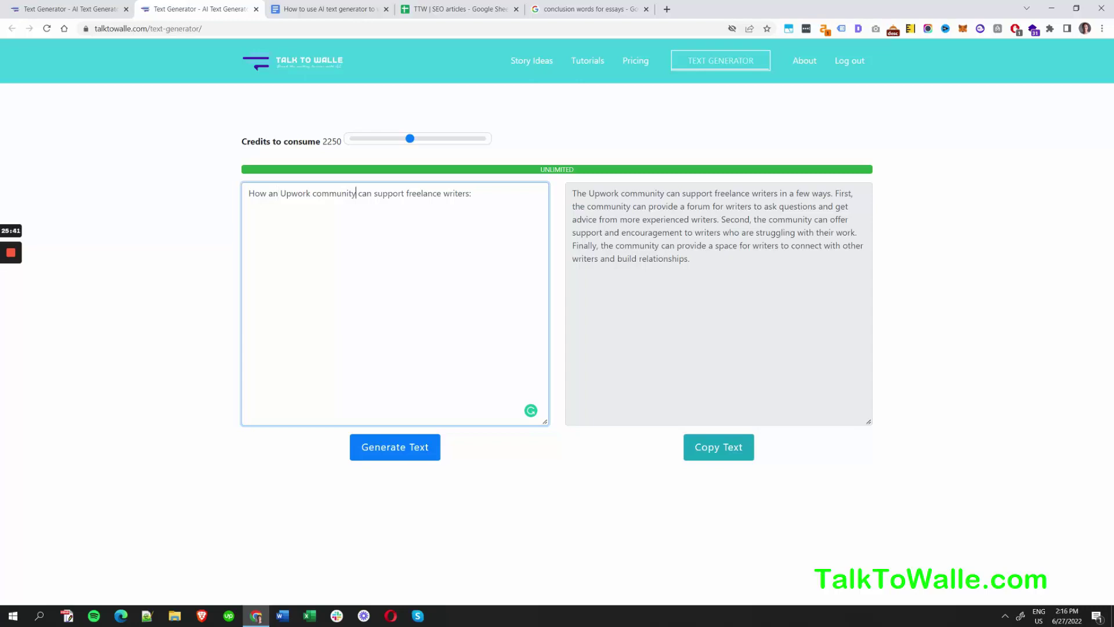
Step: Search Google for "Upwork community" in a new tab, look through the Upwork Community home page and close it
drag(356, 193, 280, 193)
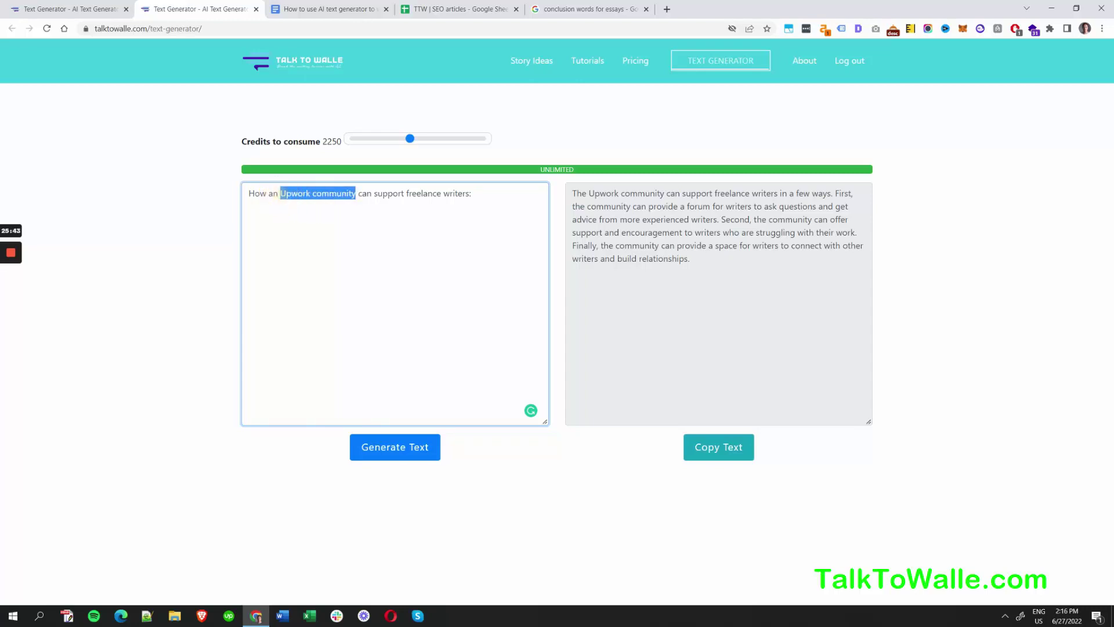
key(ctrl+c)
key(ctrl+t)
key(ctrl+v)
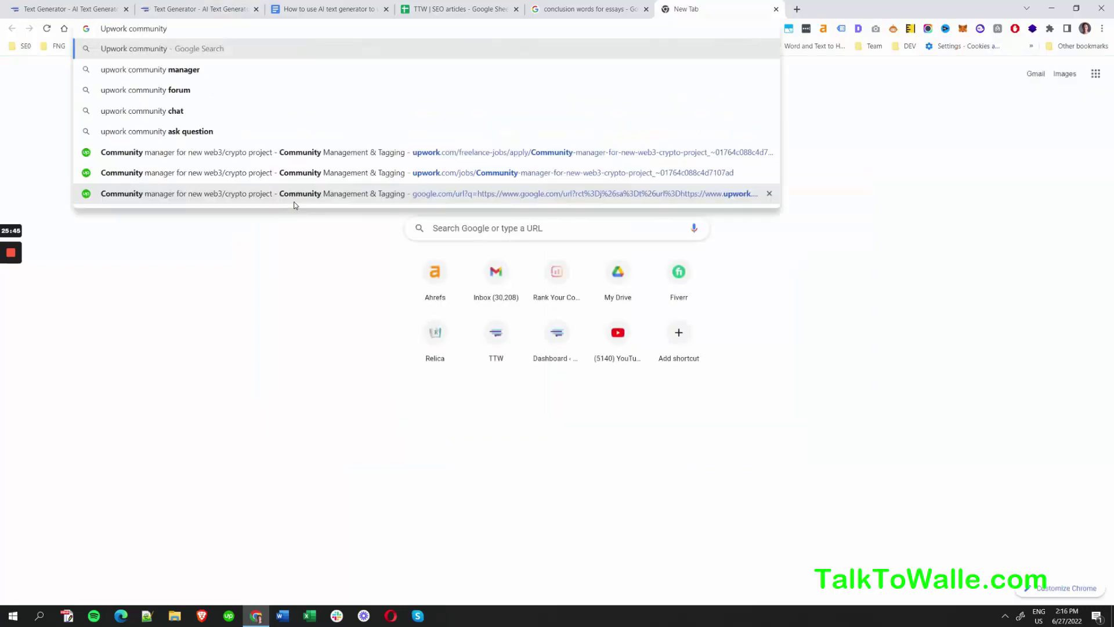
key(Return)
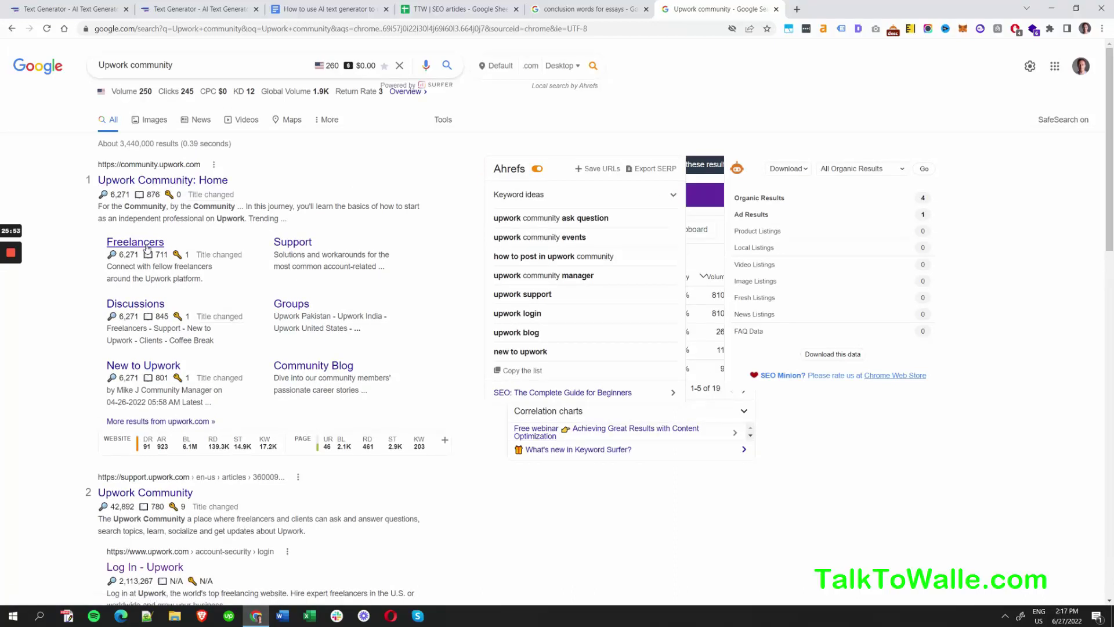
click(177, 184)
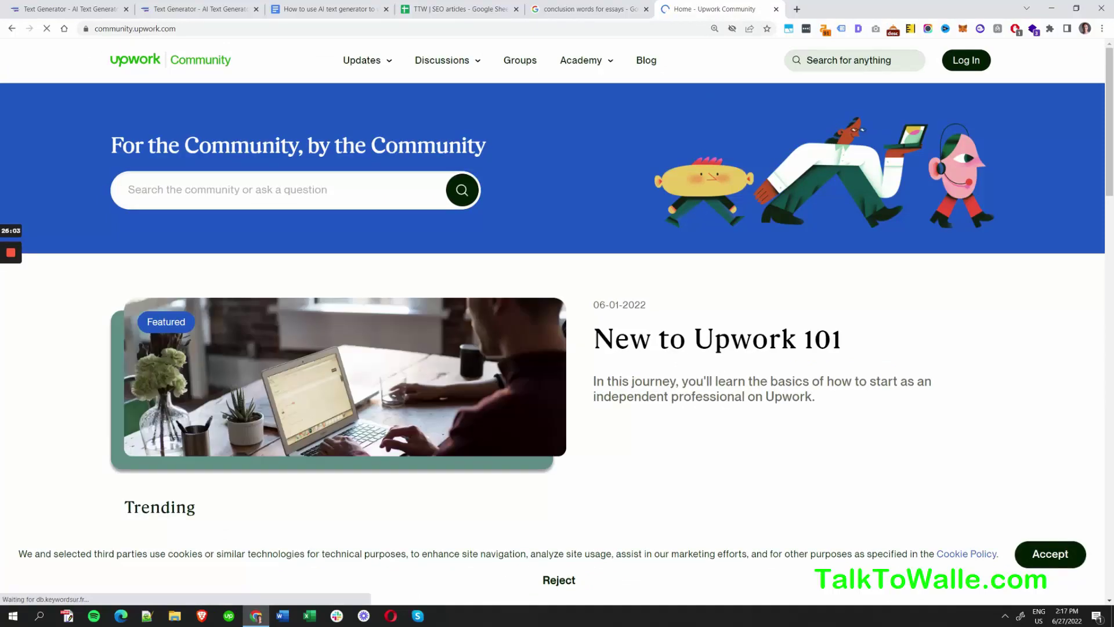
scroll(734, 406, down, 5)
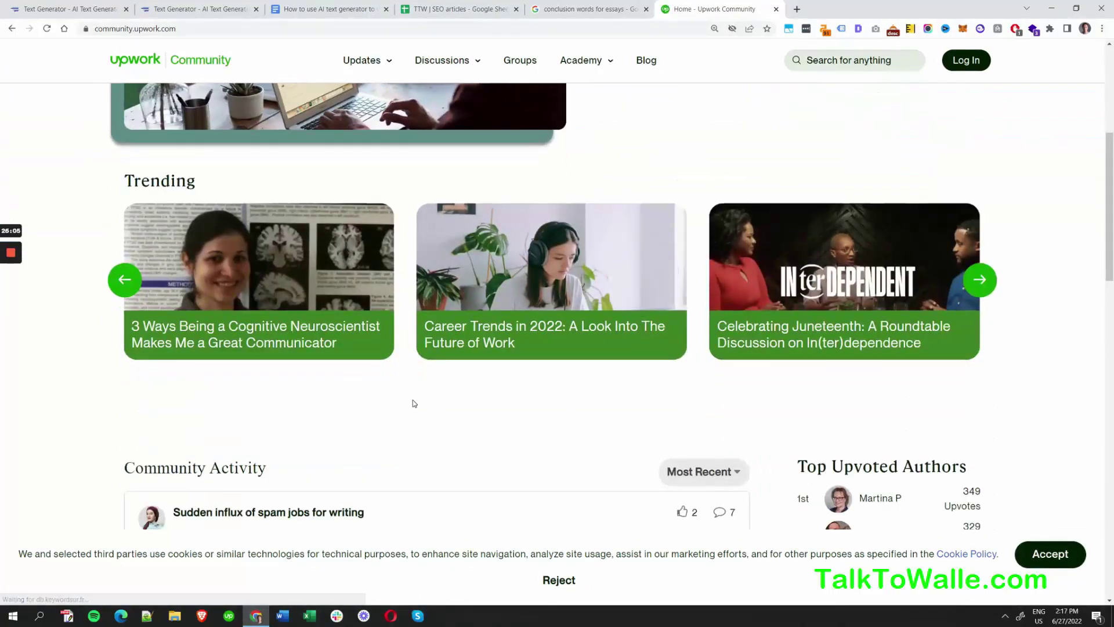
middle_click(673, 6)
Step: Copy the generated Upwork text again and paste it as an indented paragraph under the document's Upwork item, after a blank line
click(732, 448)
click(325, 8)
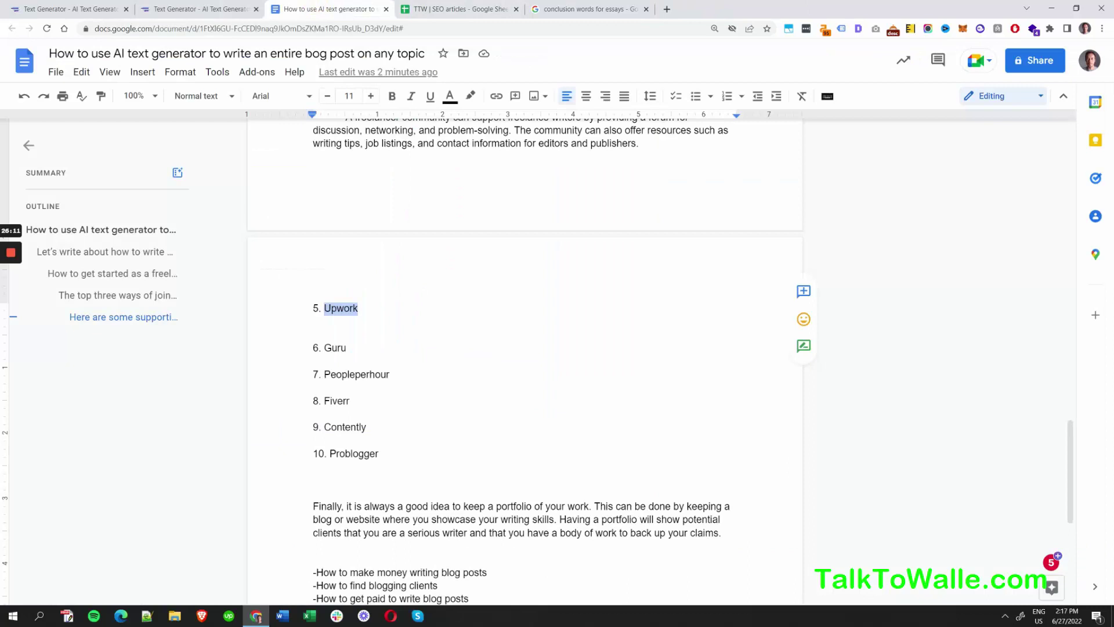
click(346, 320)
key(Return)
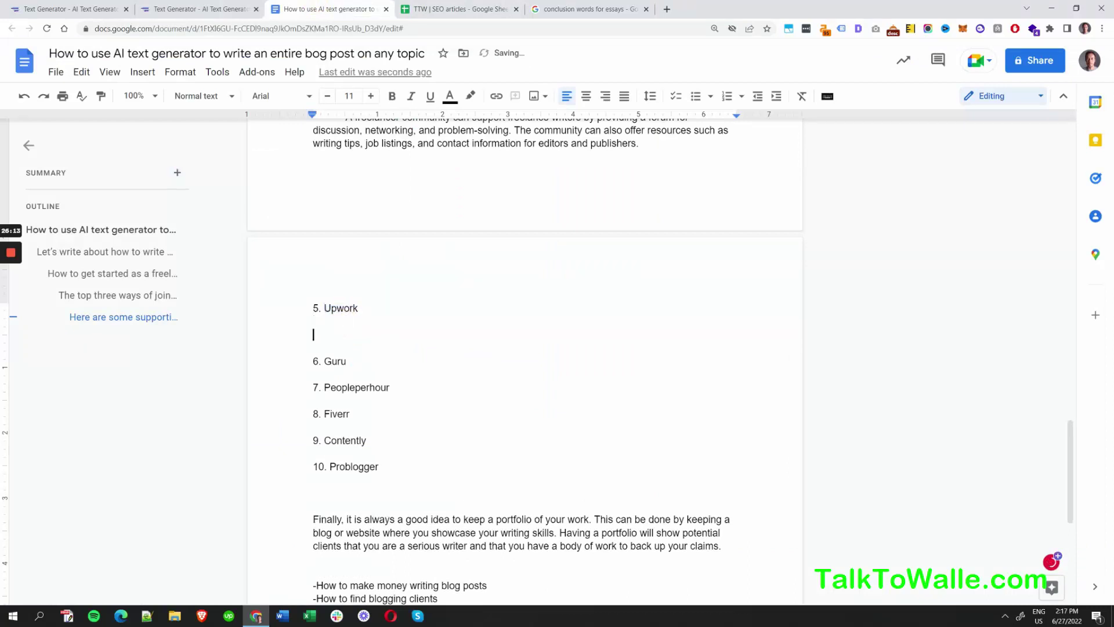
key(ctrl+v)
click(313, 335)
key(Tab)
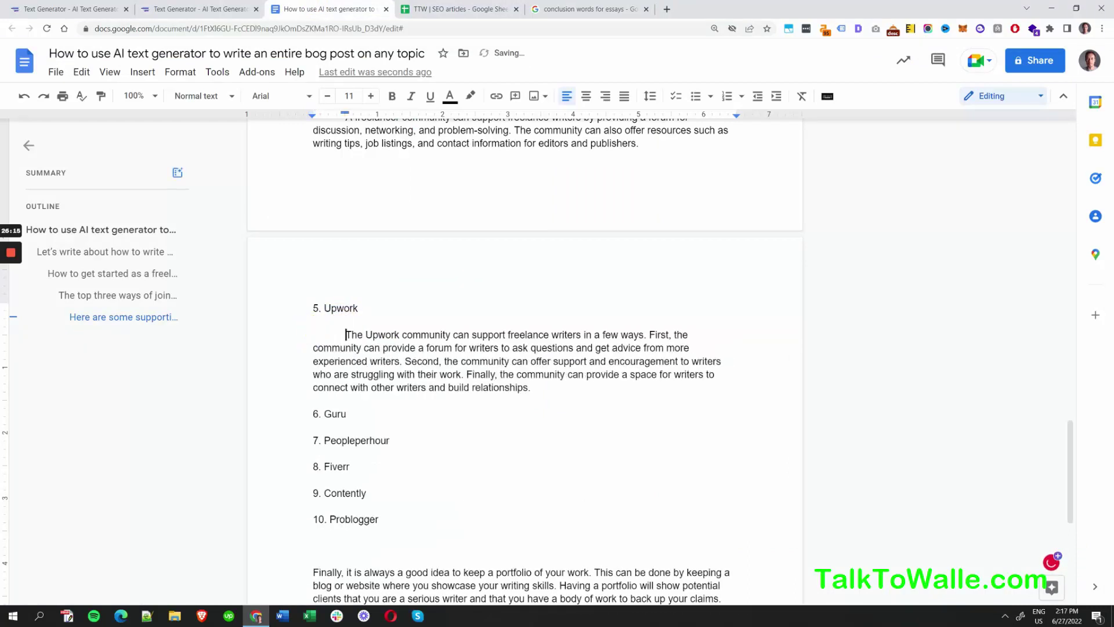
Step: Change the text generator prompt to "How a Guru community can support freelance writers:", using Guru copied from the document's list
click(335, 413)
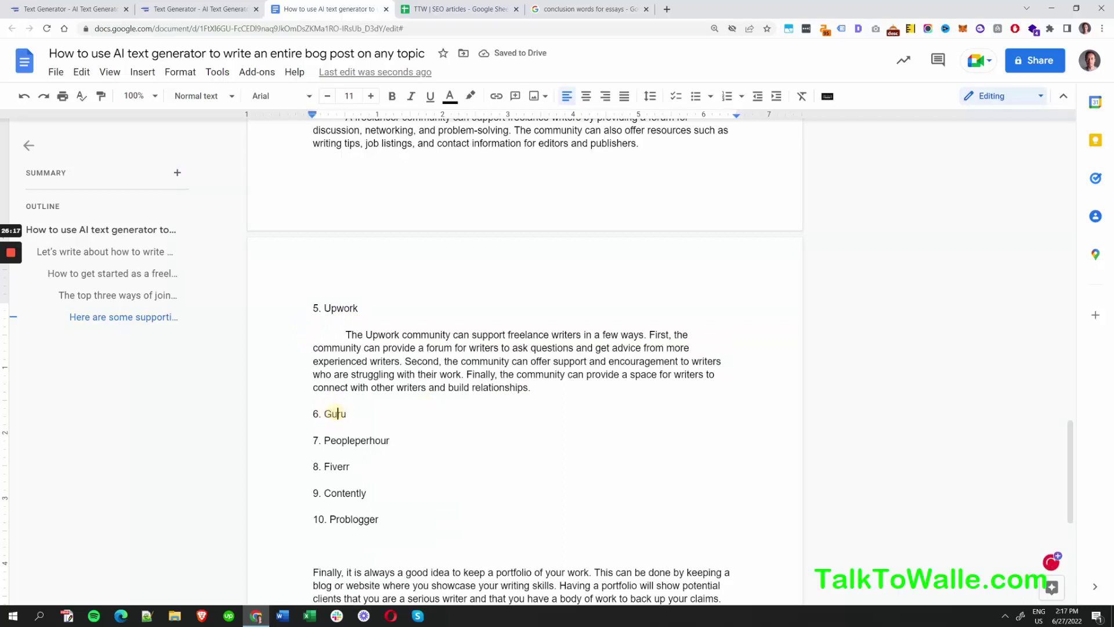
double_click(335, 413)
click(192, 8)
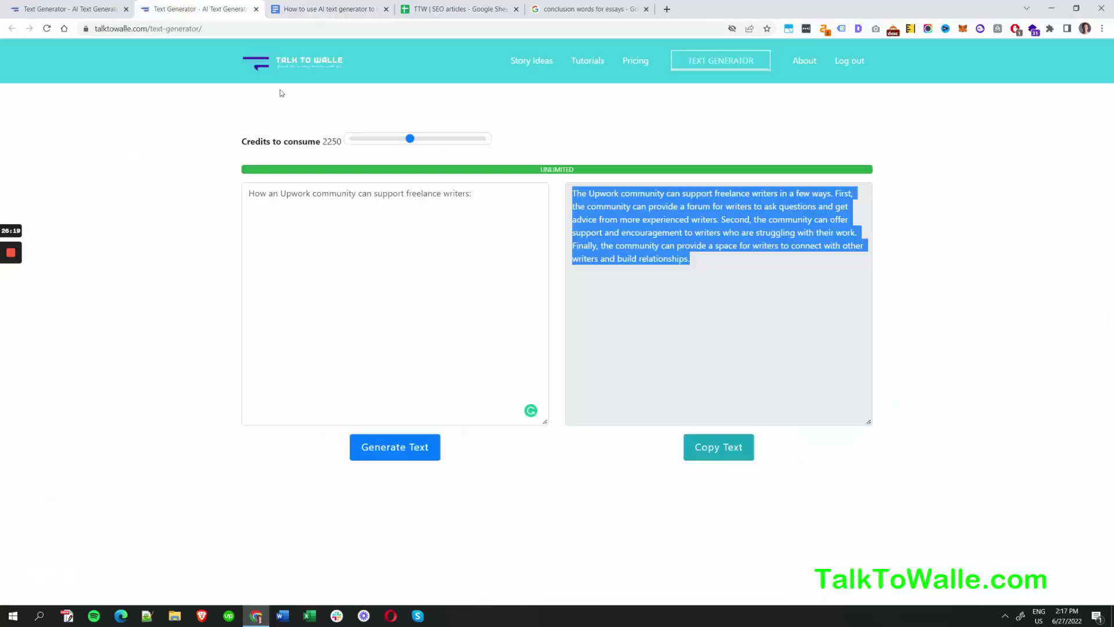
double_click(296, 193)
key(ctrl+v)
click(277, 193)
key(BackSpace)
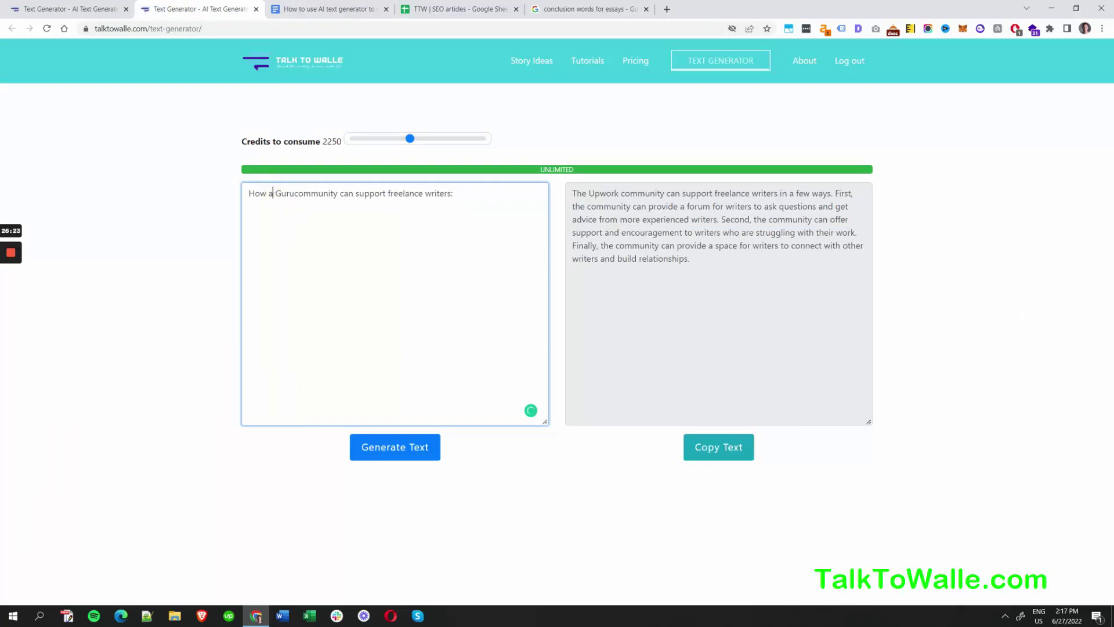
click(297, 193)
Step: Generate the text for the Guru prompt, copy it and return to the blog post document
click(429, 448)
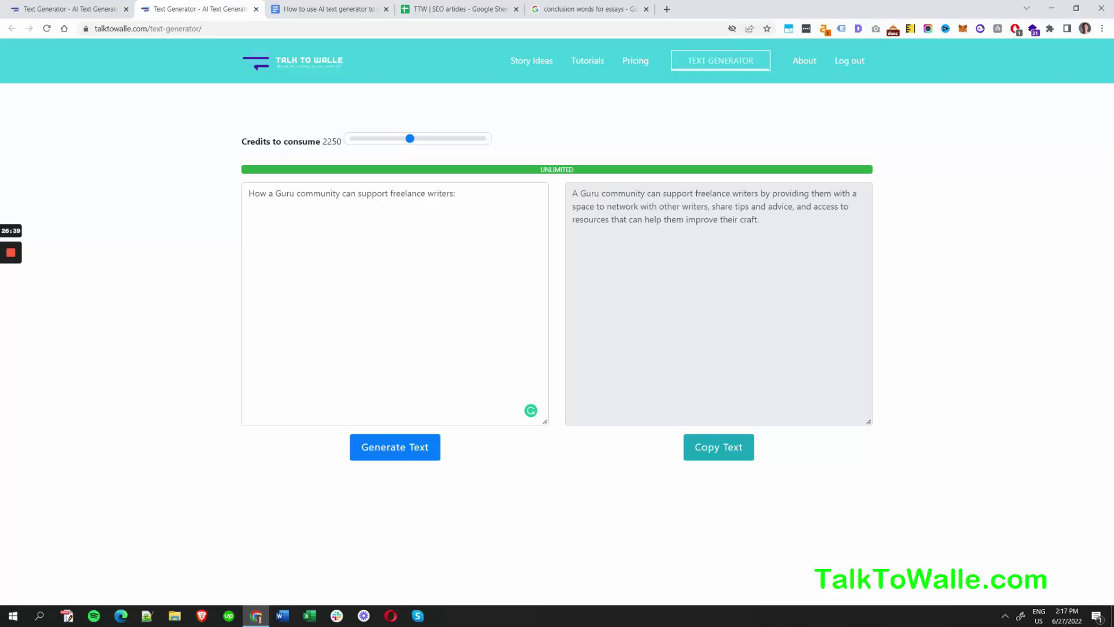
click(718, 456)
double_click(748, 219)
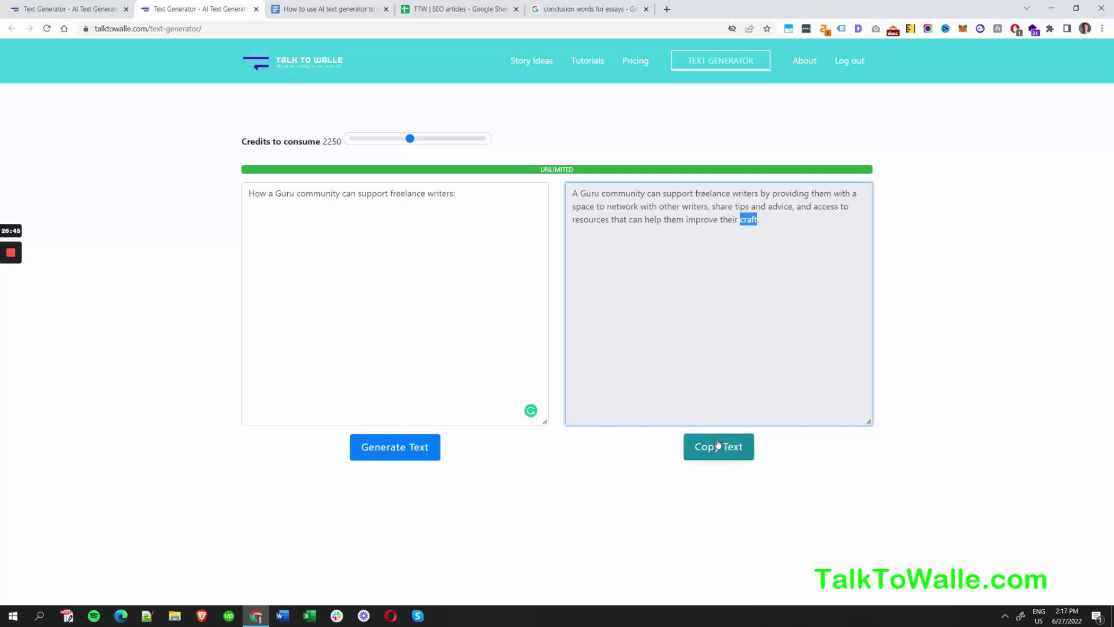
click(729, 456)
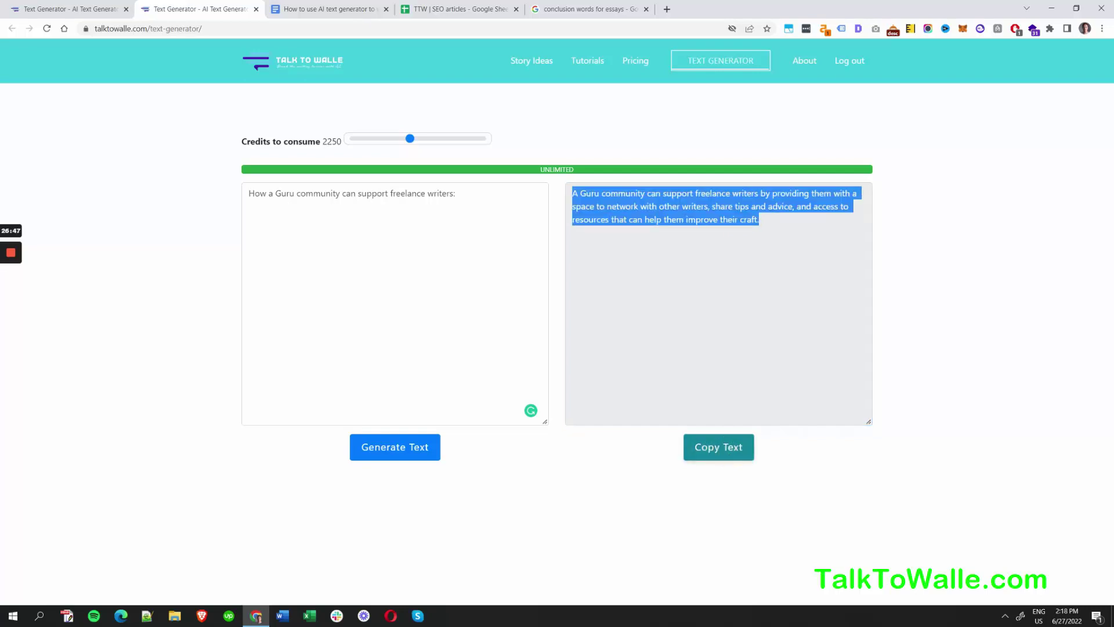
click(313, 8)
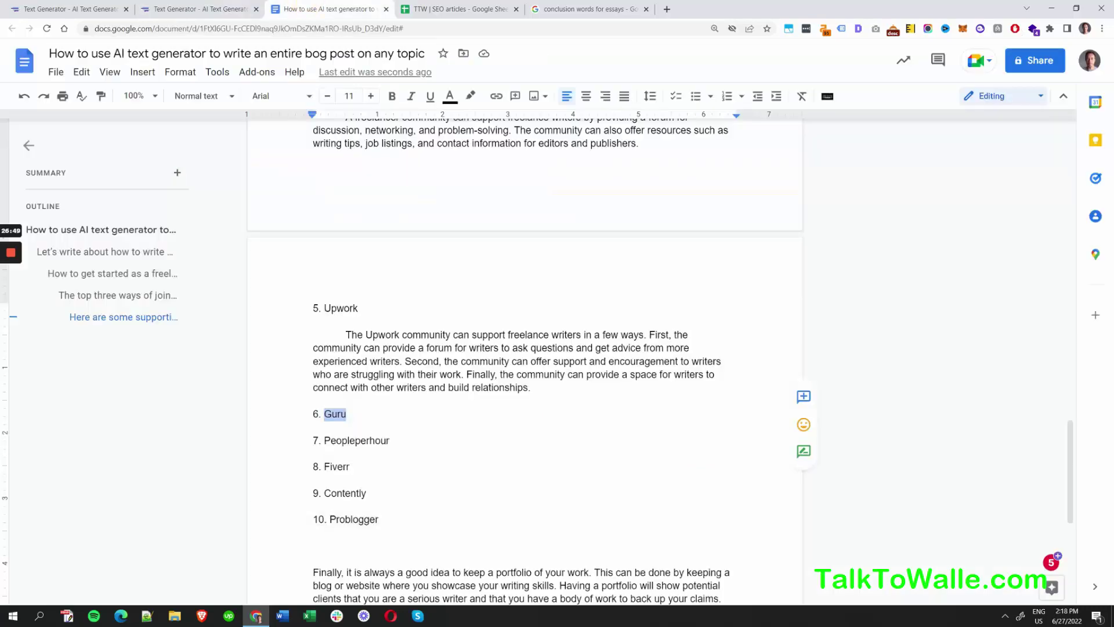
Step: Paste the generated Guru text as an indented paragraph under the document's Guru item, after a blank line
click(348, 414)
key(Return)
key(Return)
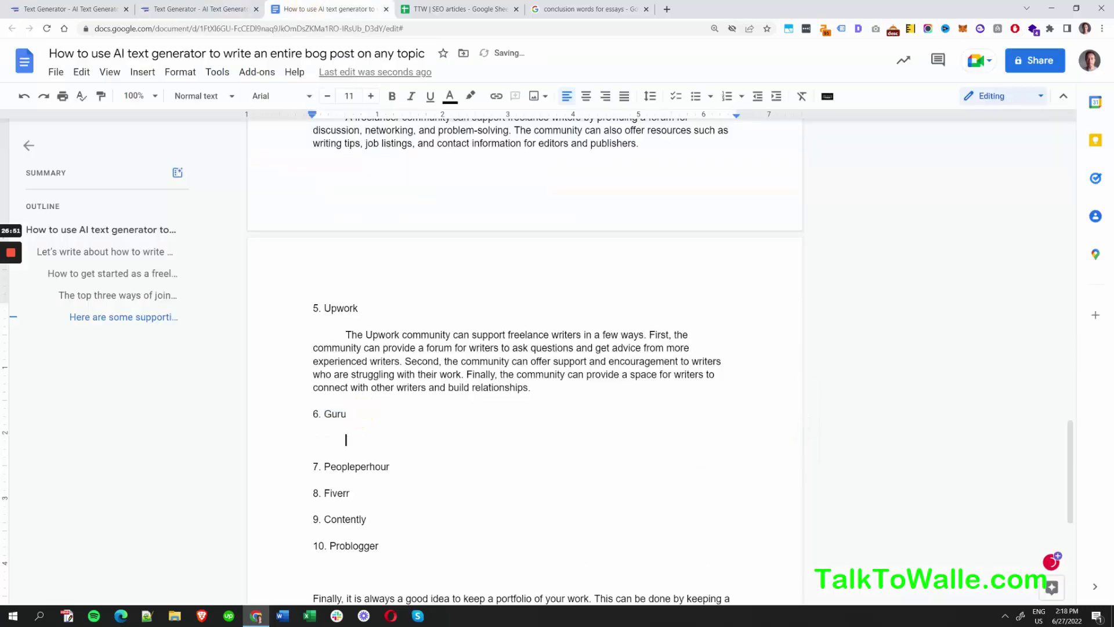
key(ctrl+v)
Step: Replace Guru in the text generator prompt with Peopleperhour, copied from the document's list, and generate the text
click(356, 482)
double_click(356, 493)
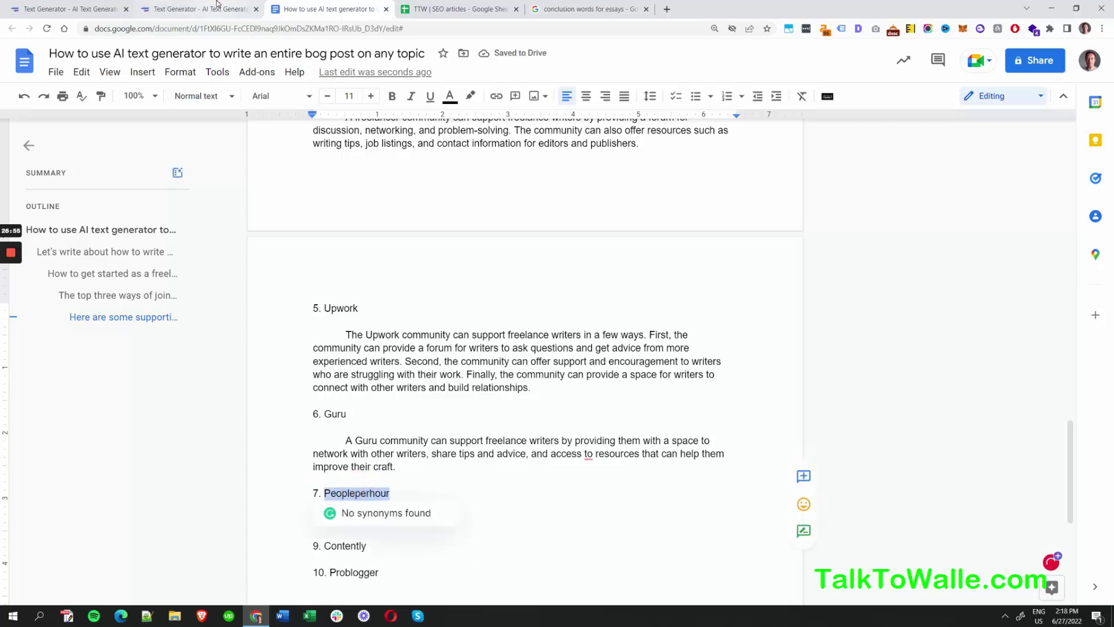
click(197, 9)
click(456, 193)
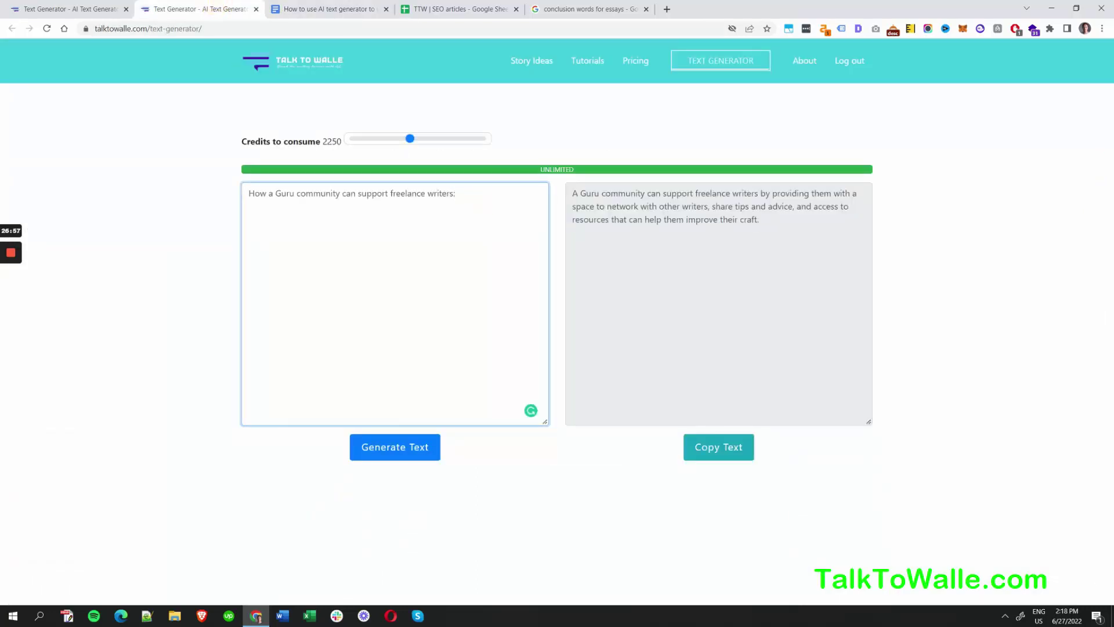
double_click(285, 193)
key(ctrl+v)
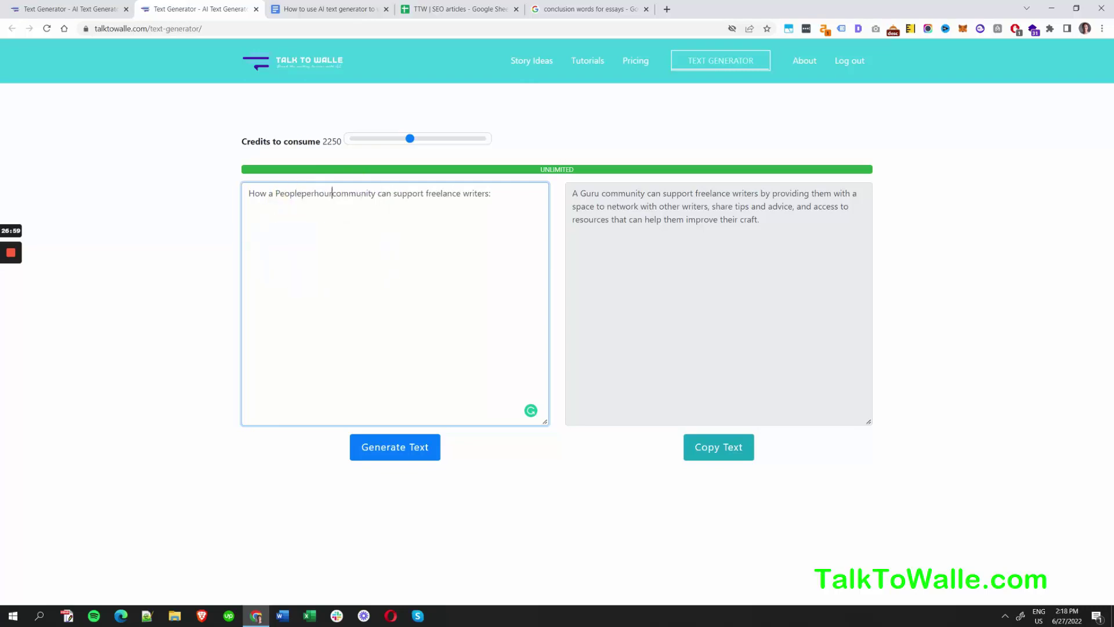
click(413, 447)
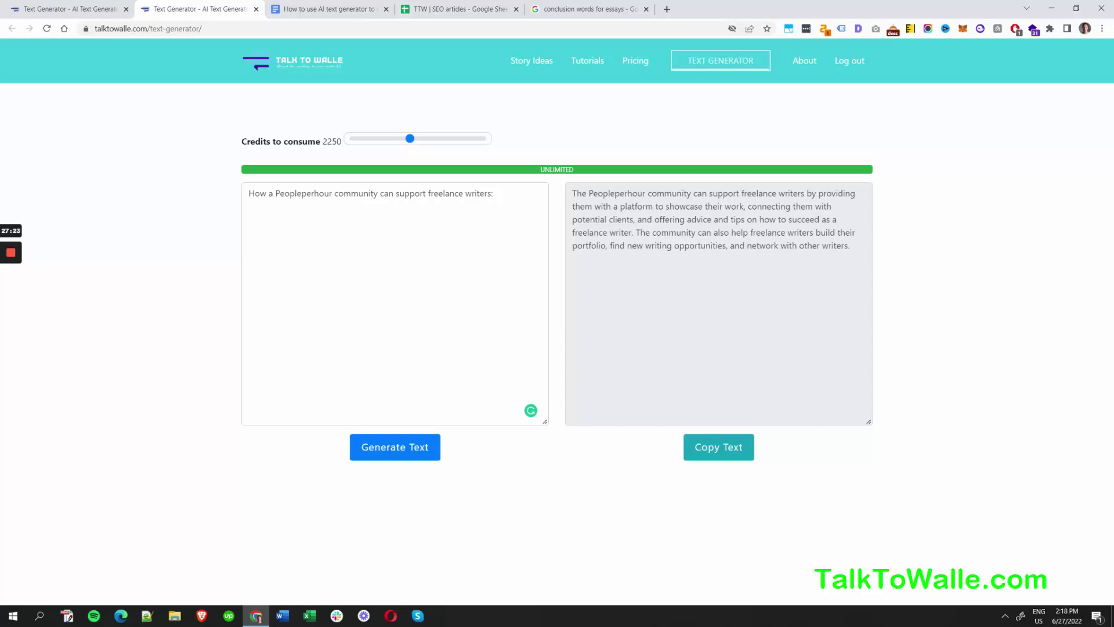
Step: Copy the generated Peopleperhour text and paste it as an indented paragraph under the document's Peopleperhour item, after a blank line
click(722, 448)
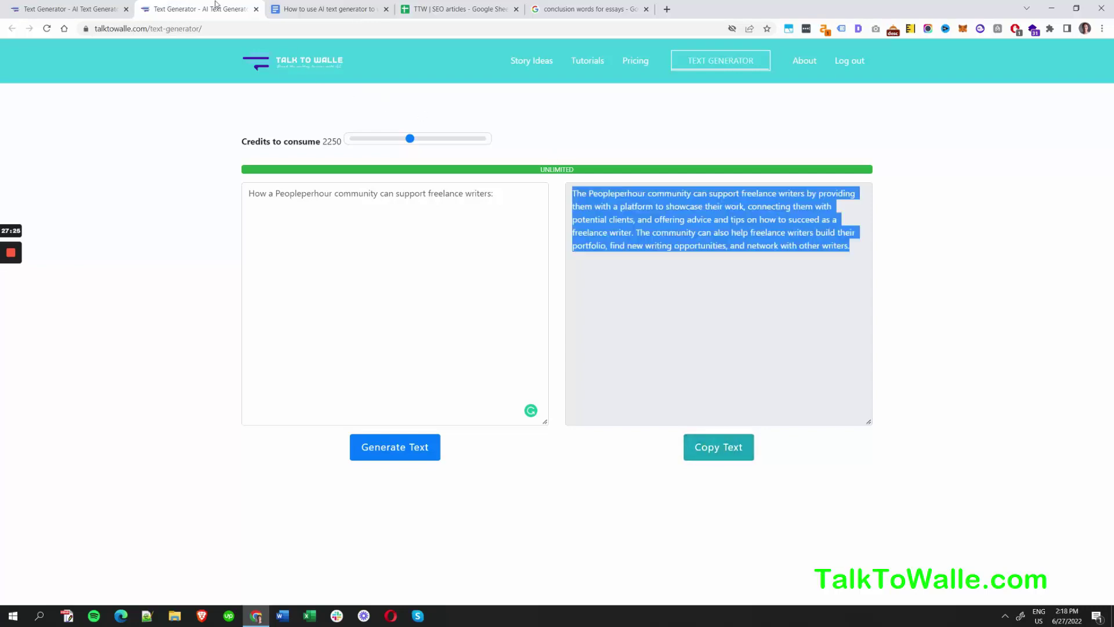
click(325, 8)
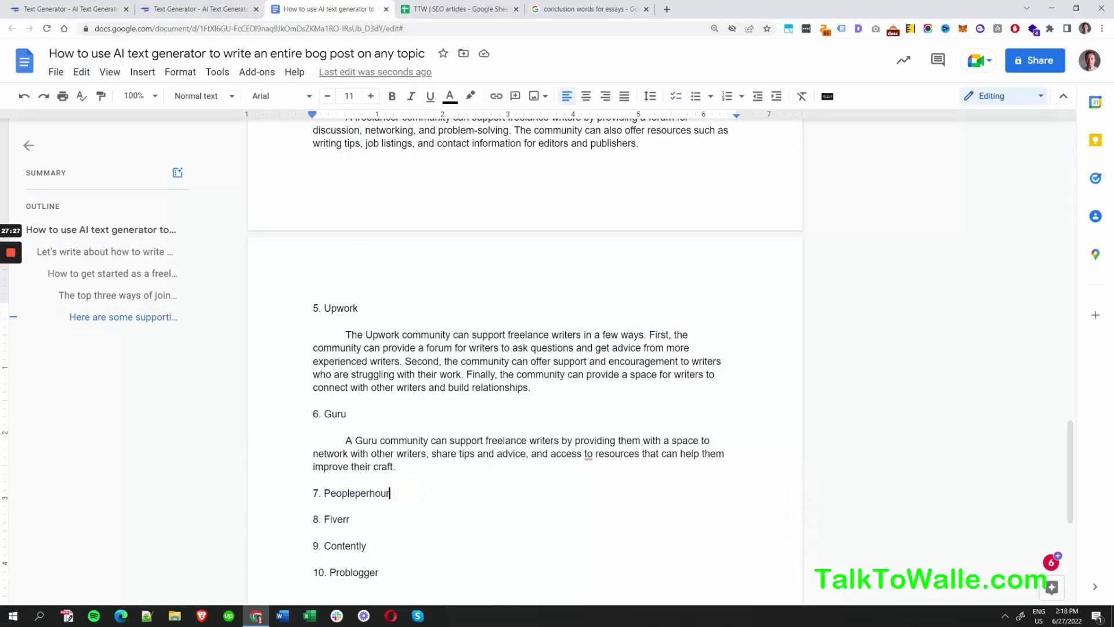
key(Return)
key(Return)
key(ctrl+v)
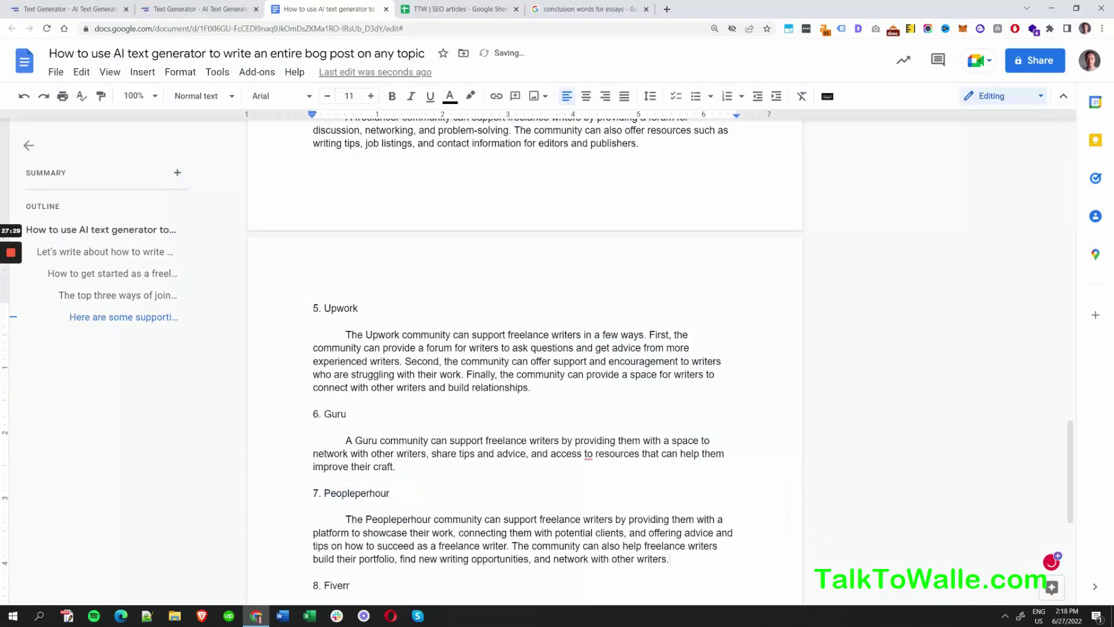
Step: Change the text generator prompt to "How a Fiverr community can support freelance writers", using Fiverr copied from the document's list and dropping the colon
scroll(522, 348, down, 3)
double_click(337, 422)
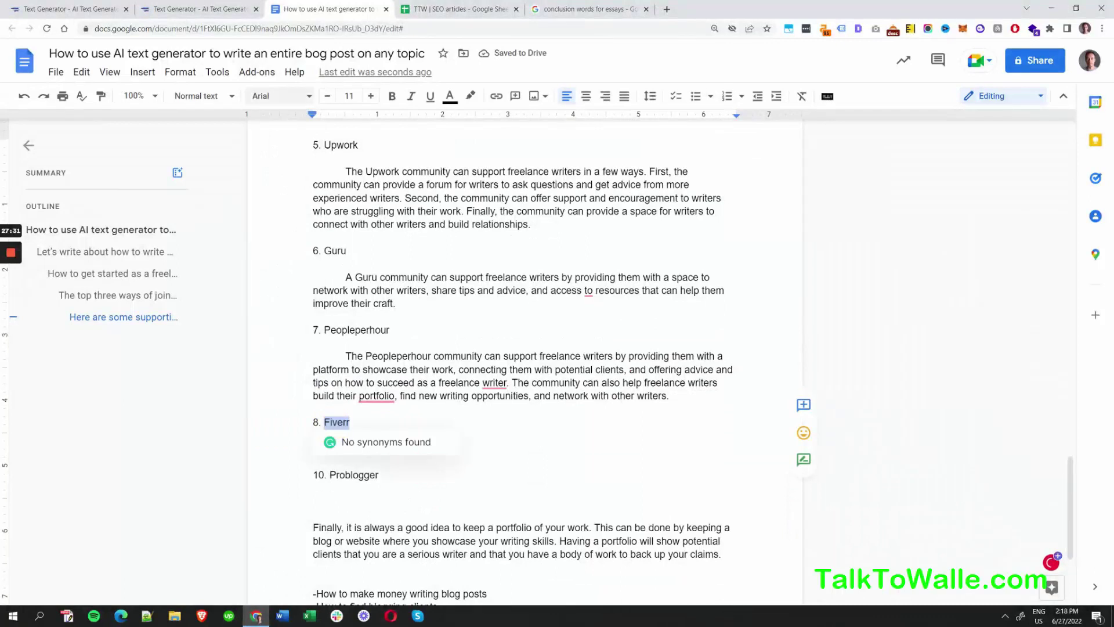
click(197, 9)
click(287, 193)
double_click(287, 193)
key(ctrl+v)
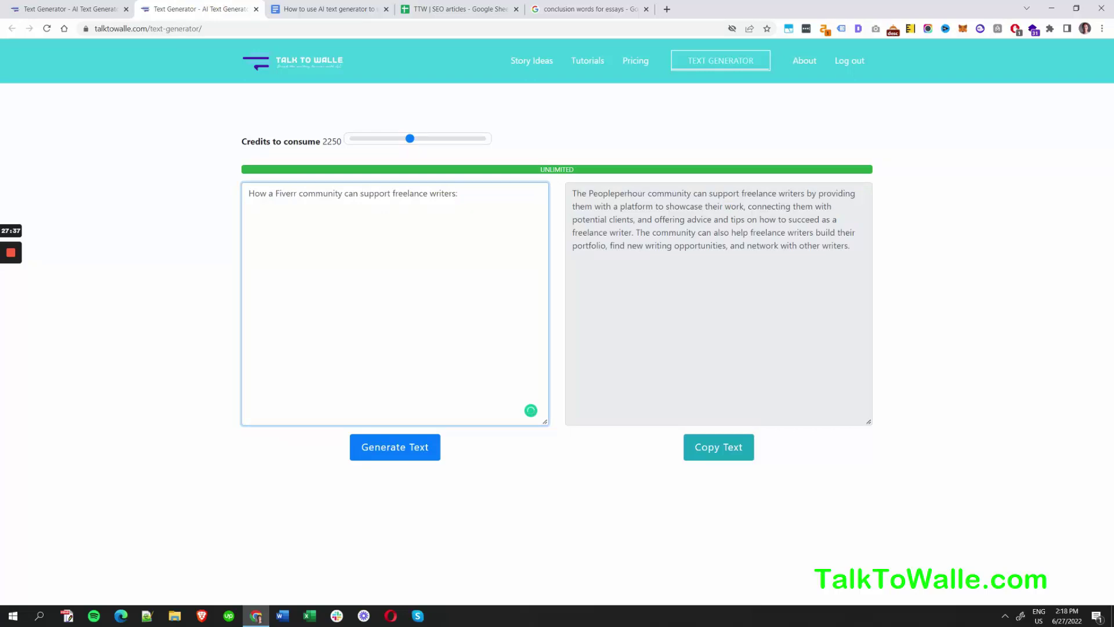
key(BackSpace)
Step: Add a second prompt line "use keywords: $5, cheap service, fast projects" and generate the text
key(Return)
text(use keywords $5)
click(301, 207)
text(:)
key(End)
text(, cheap service)
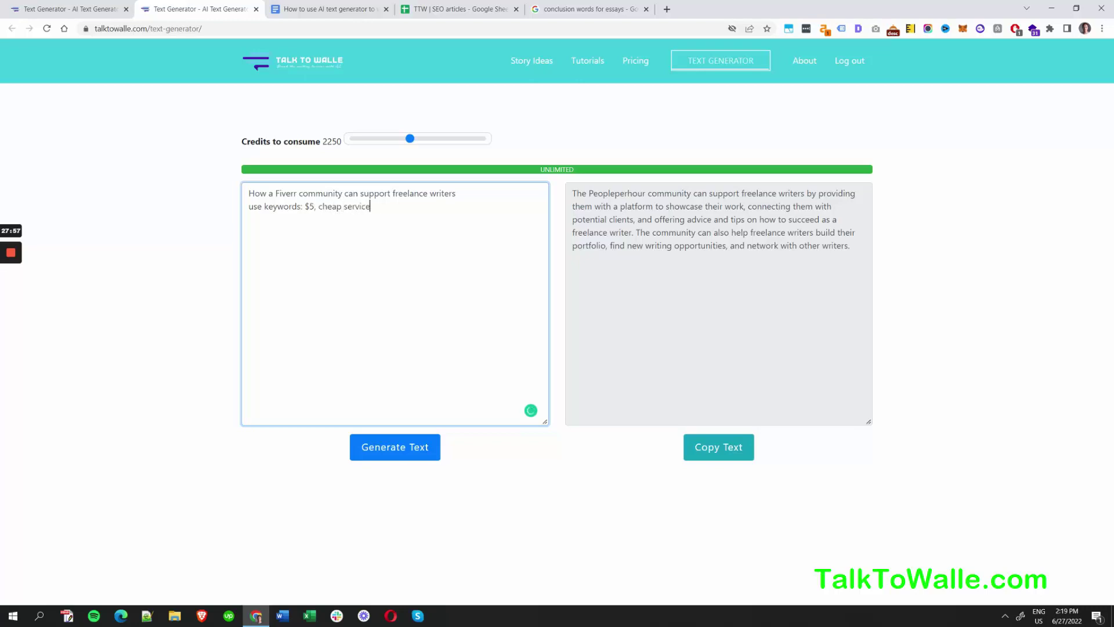
text(, fast)
text(projects)
click(394, 450)
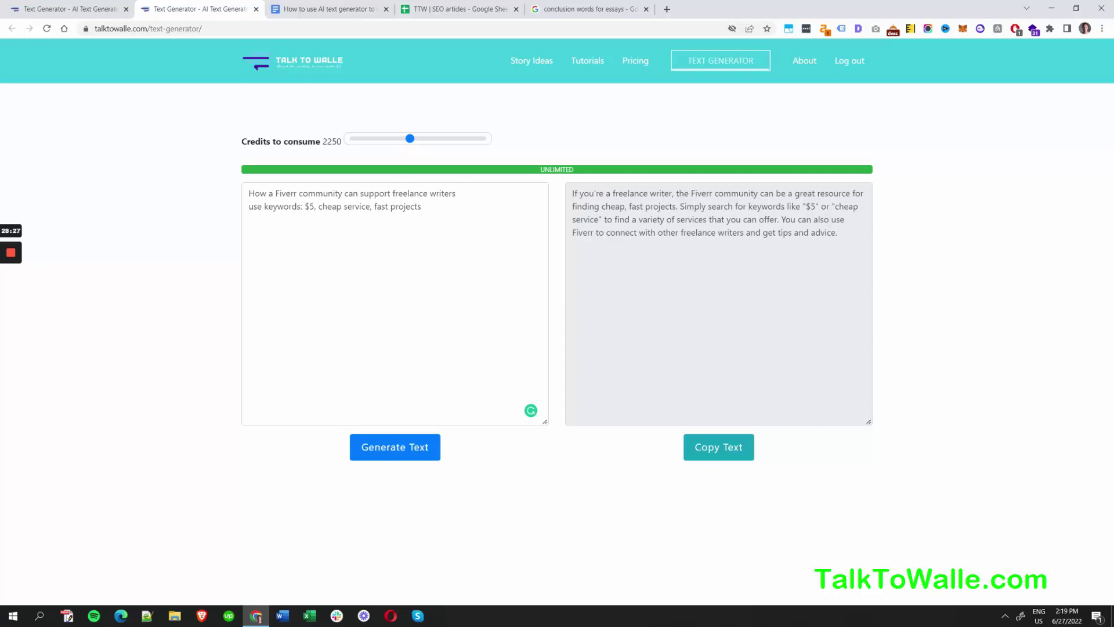
Step: End the Fiverr prompt with a question mark, delete its keywords line and generate the text again
click(456, 193)
text(?)
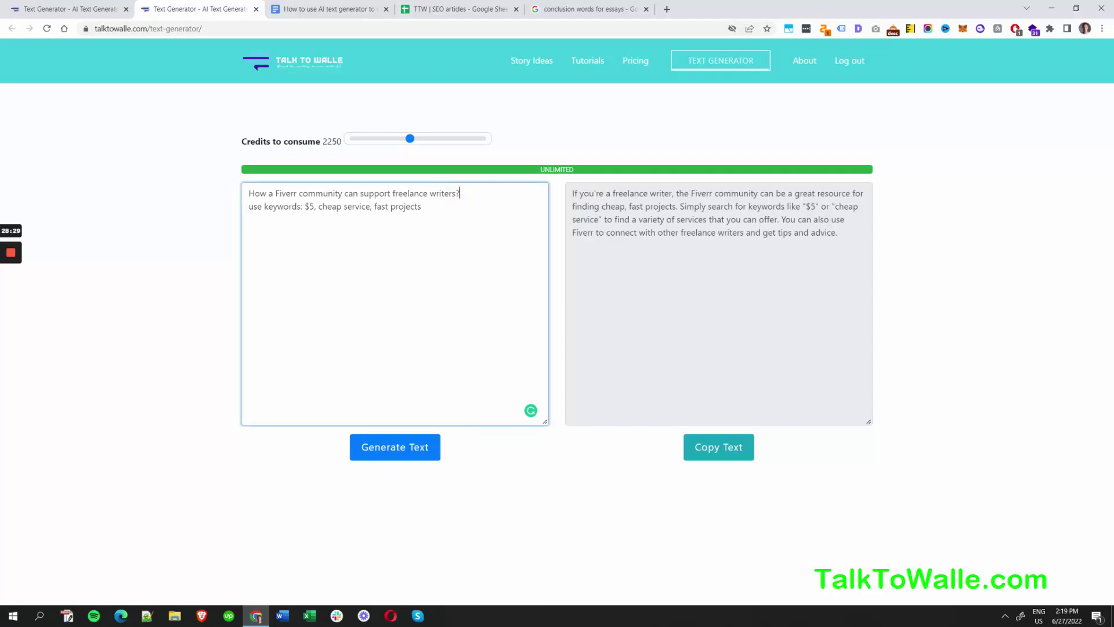
key(Down)
click(304, 206)
double_click(321, 193)
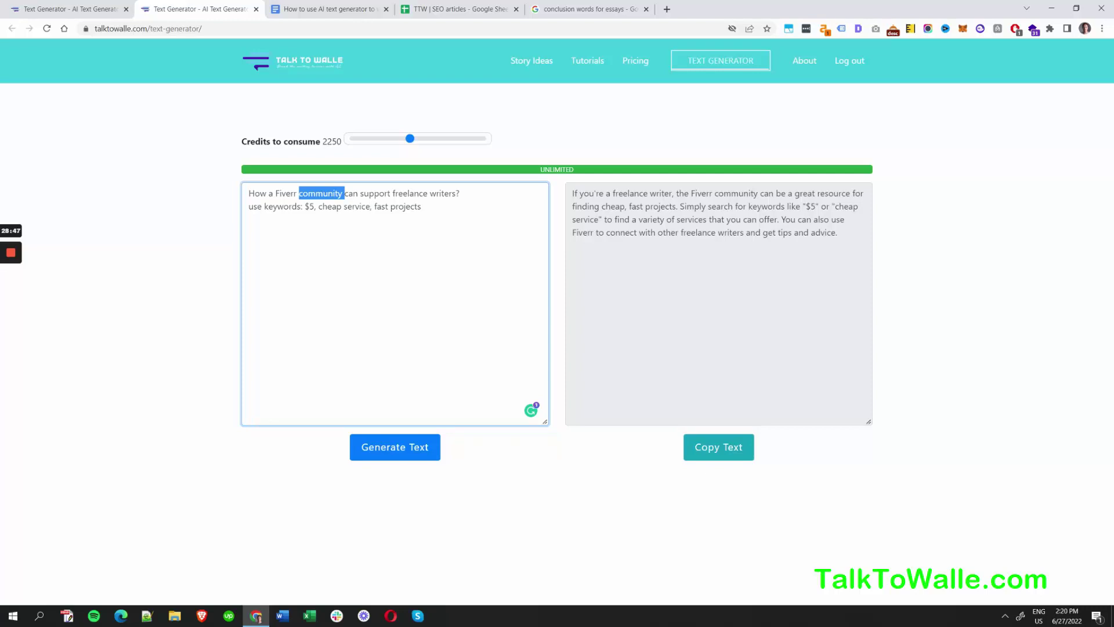
drag(422, 207, 460, 193)
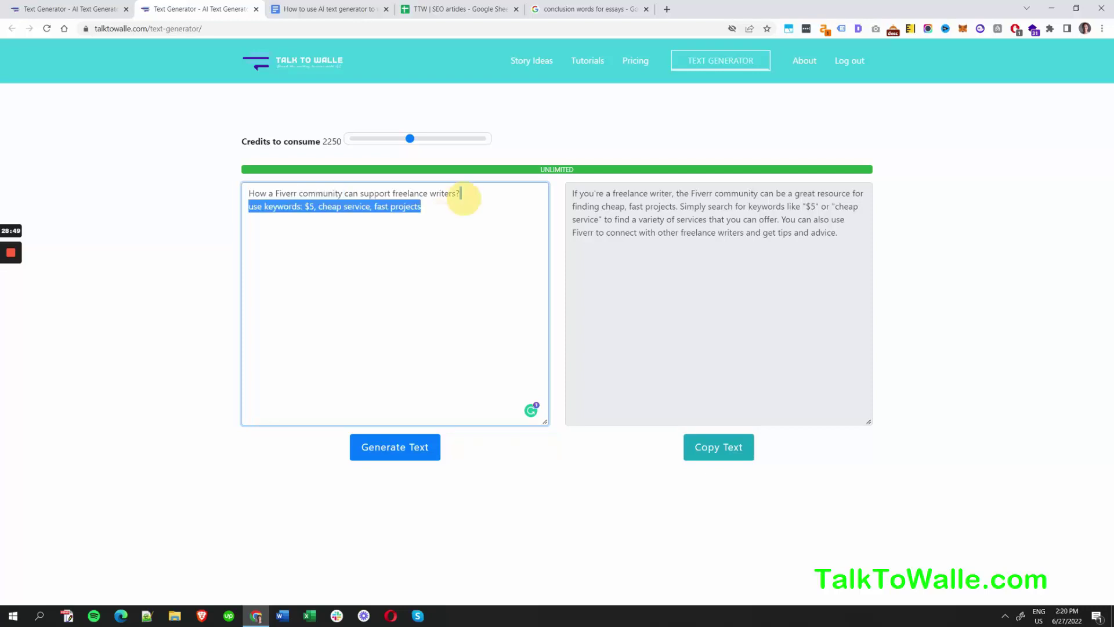
key(BackSpace)
click(385, 451)
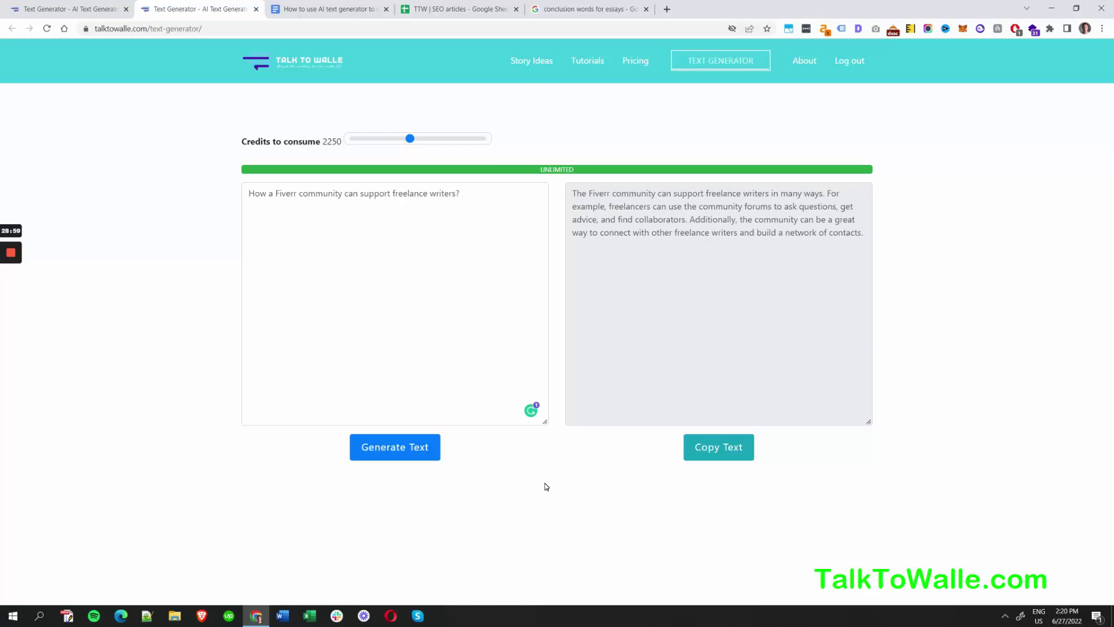
Step: Copy the generated Fiverr text and paste it as an indented paragraph under the document's Fiverr item, keeping one blank line before Contently
click(716, 442)
click(354, 9)
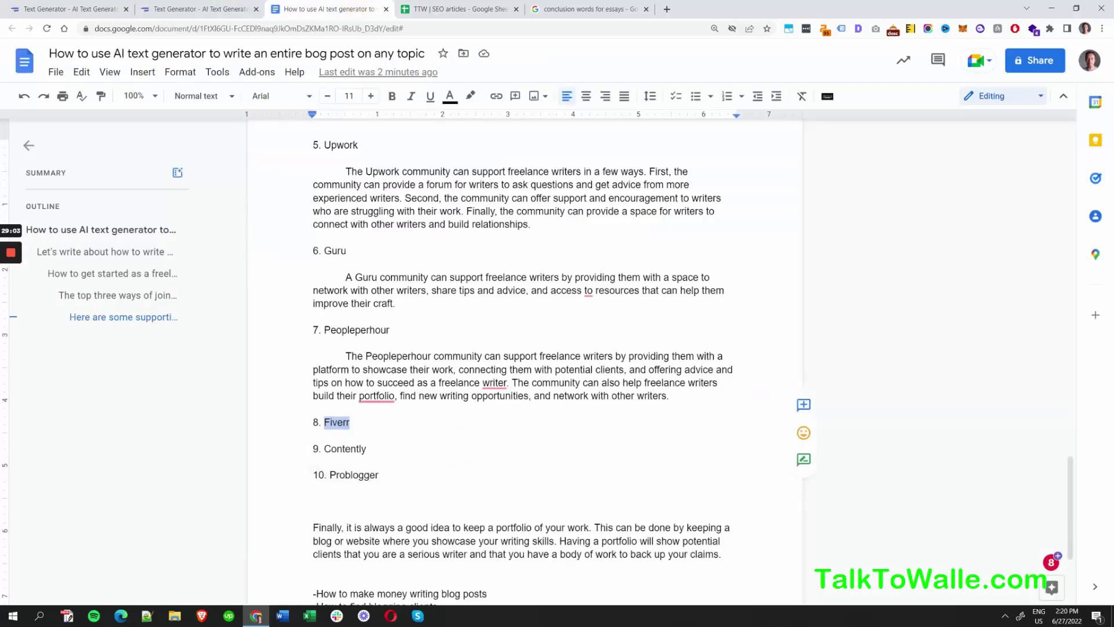
click(387, 426)
key(Return)
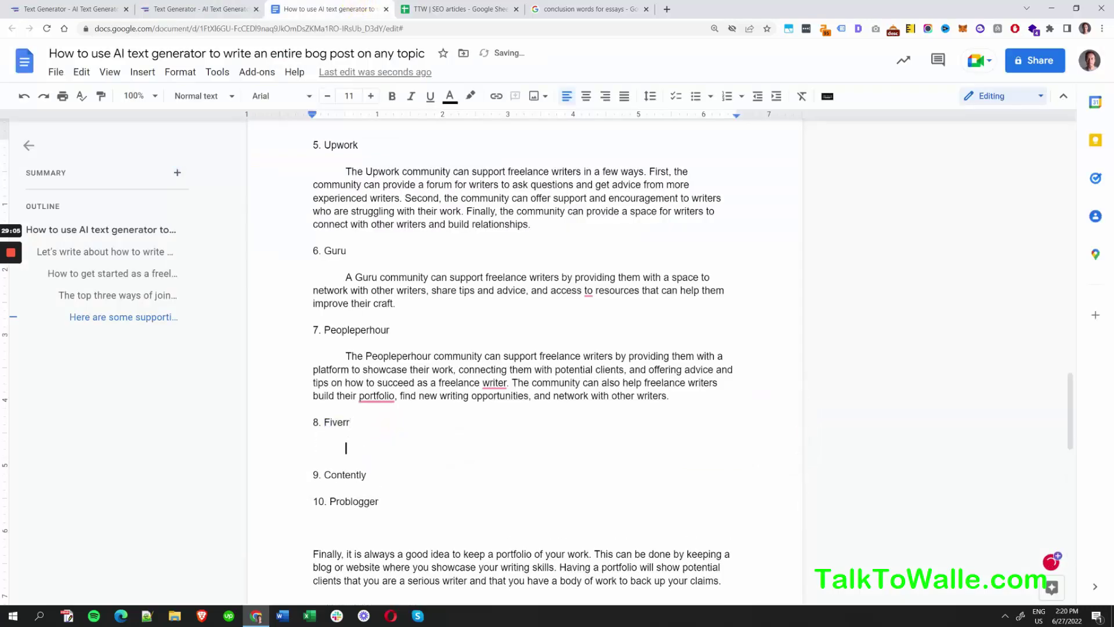
key(ctrl+v)
key(Return)
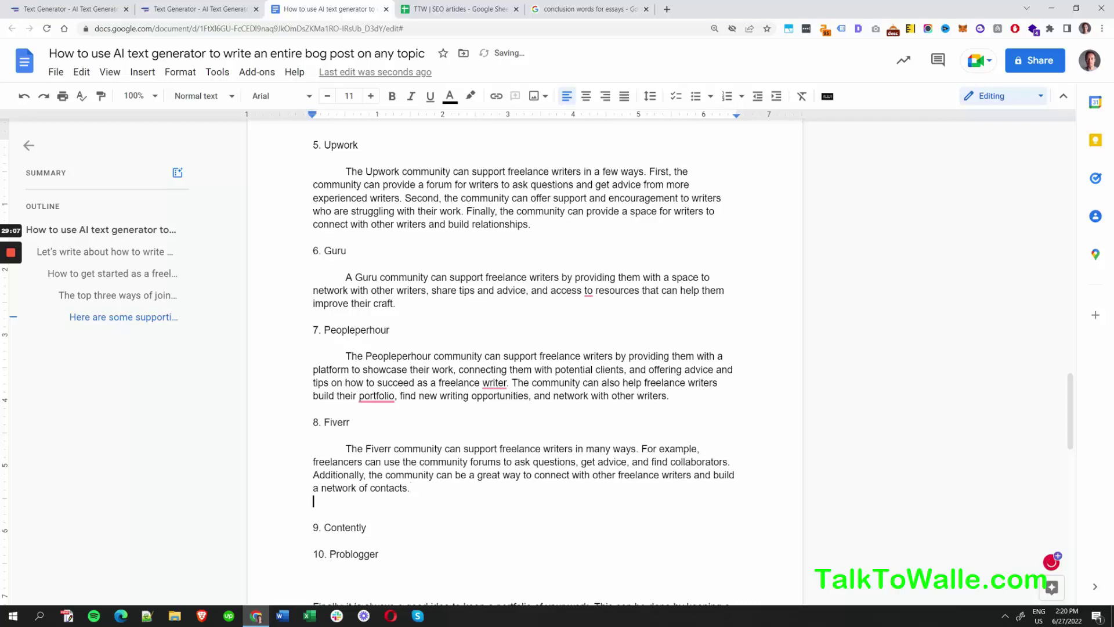
key(Delete)
Step: Insert two line breaks after the document's Contently item to make room for its paragraph
click(367, 515)
key(Return)
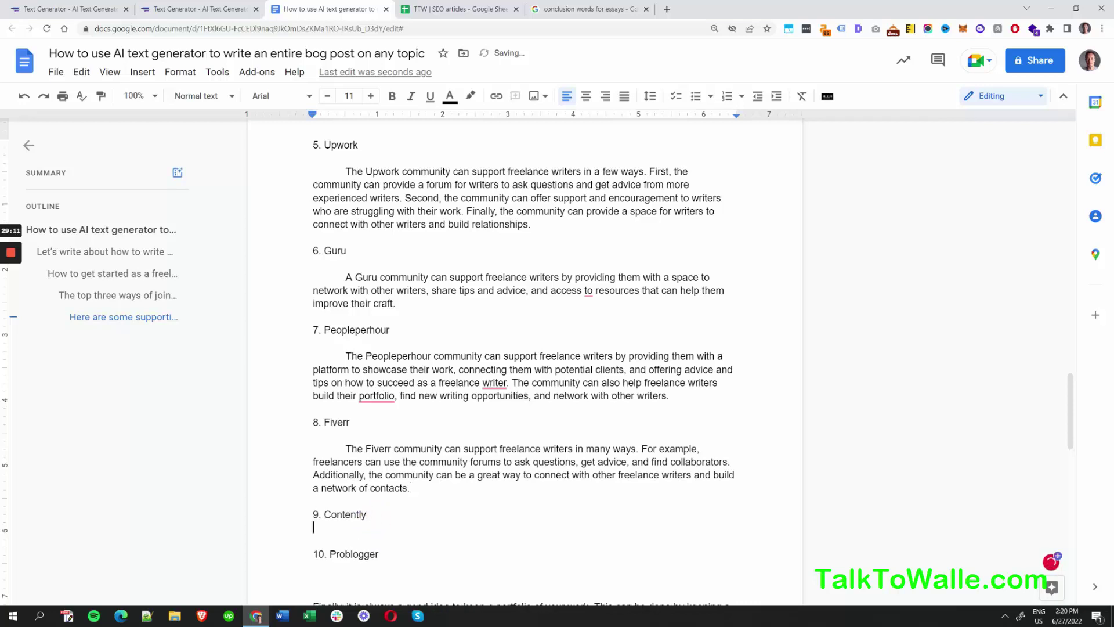
key(Return)
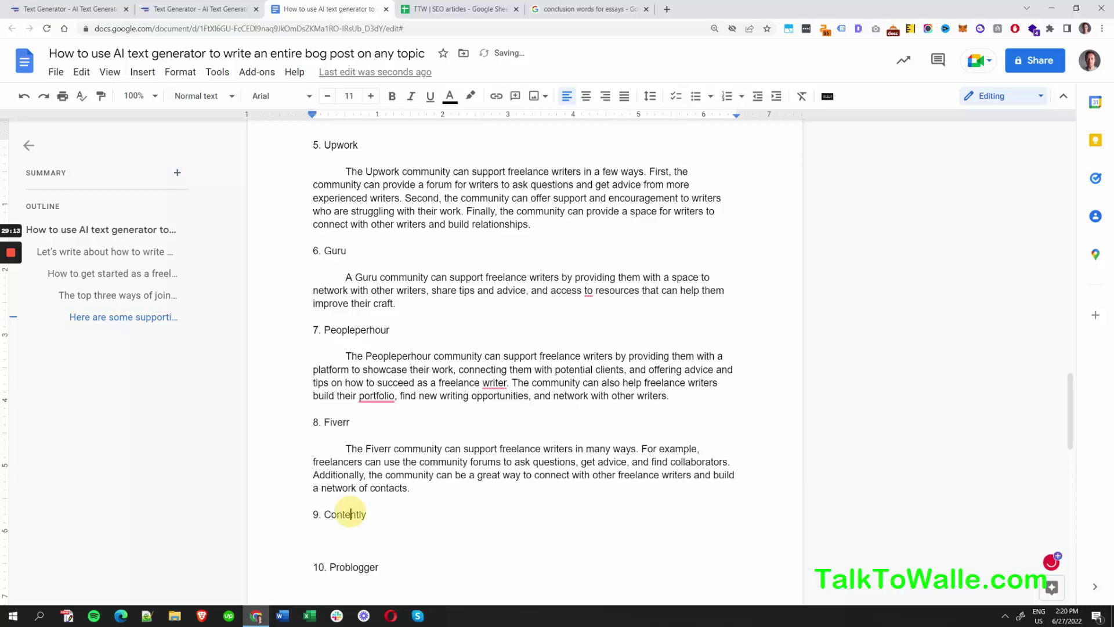
Step: Replace Fiverr in the text generator prompt with Contently, copied from the document's list, and generate the text
double_click(344, 514)
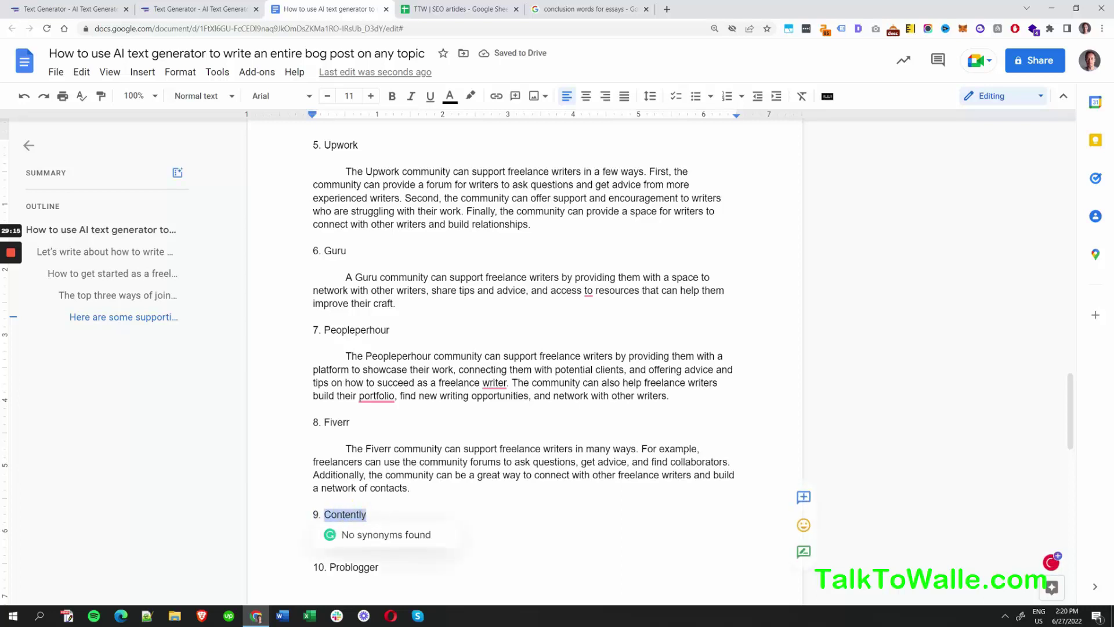
click(197, 8)
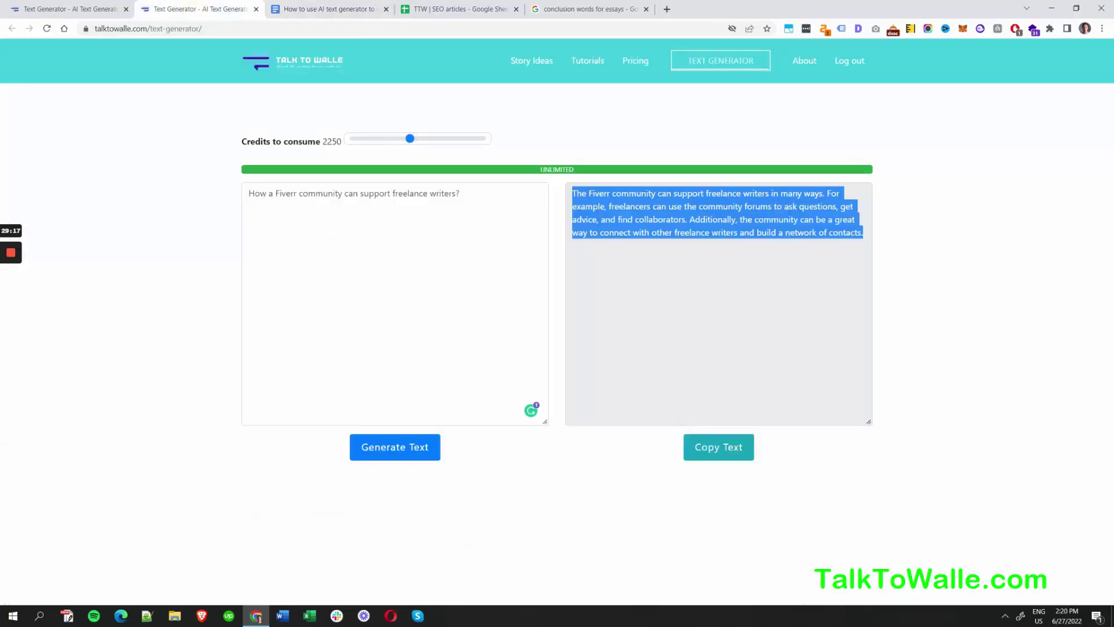
double_click(285, 193)
key(ctrl+v)
click(419, 452)
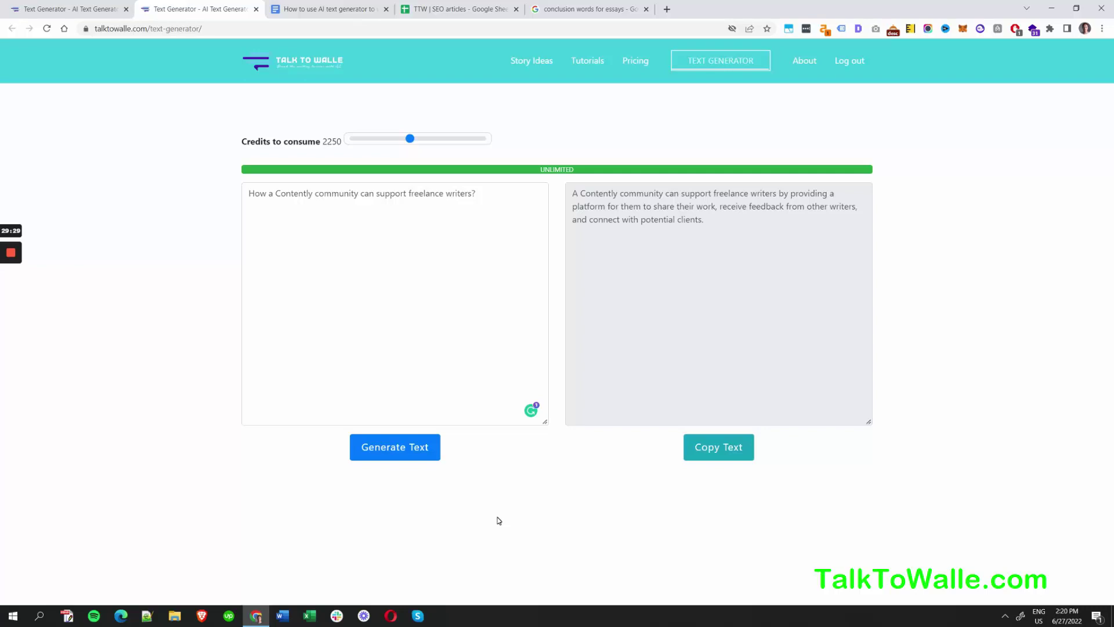
Step: Copy the generated Contently text, paste it under the document's Contently item and indent the paragraph's first line
click(719, 451)
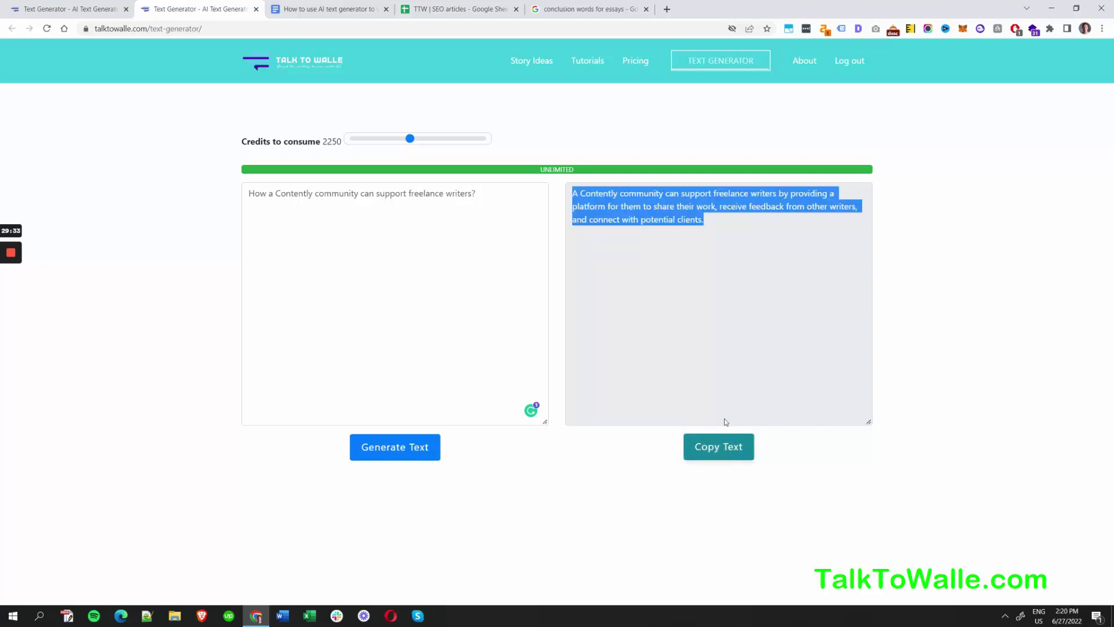
click(331, 7)
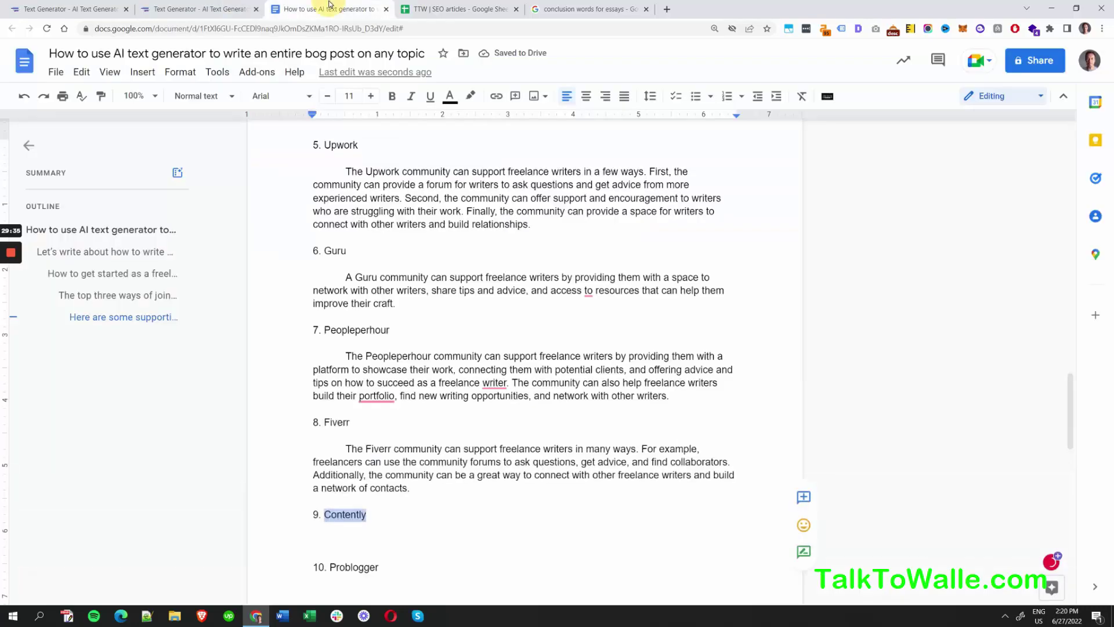
click(313, 540)
key(ctrl+v)
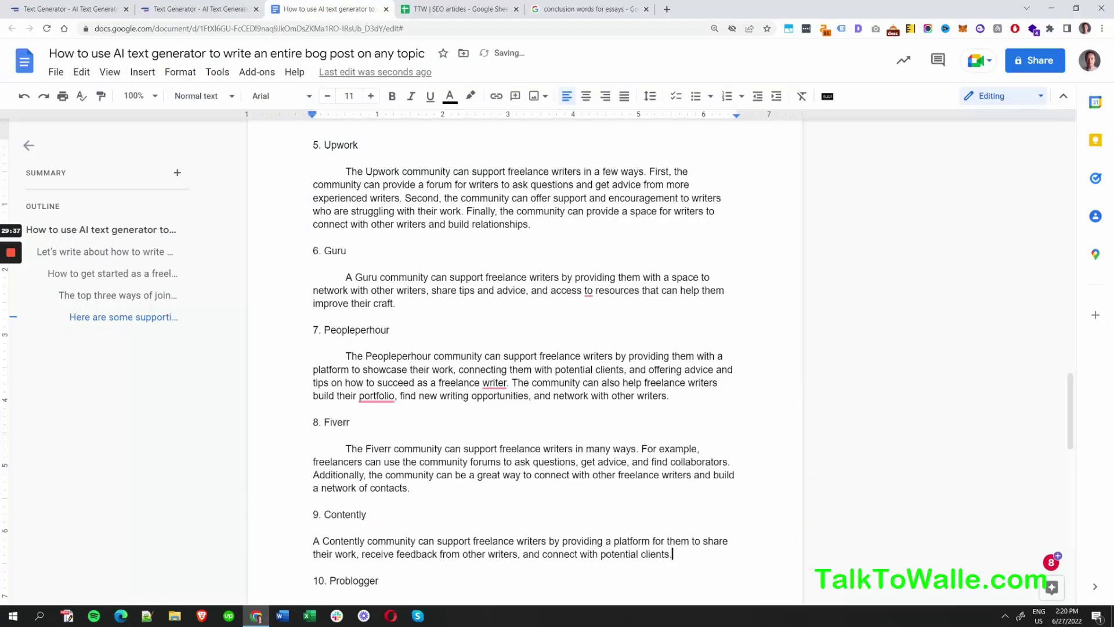
click(313, 540)
key(Tab)
Step: Replace Contently in the text generator prompt with Problogger, copied from the document's list, and generate the text
scroll(316, 540, down, 2)
double_click(354, 472)
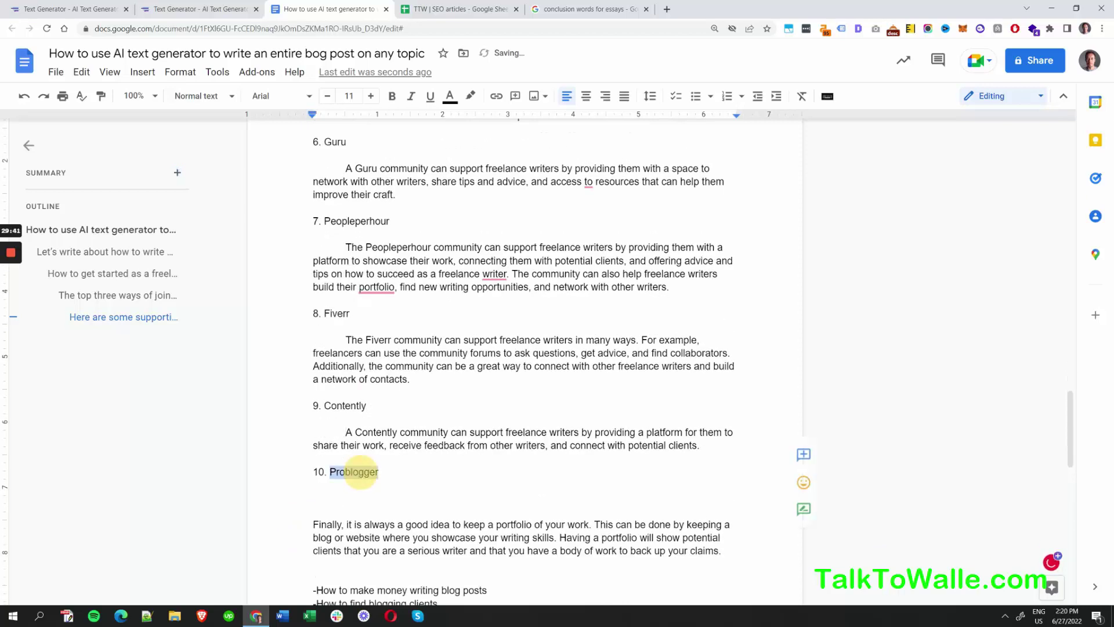
click(214, 7)
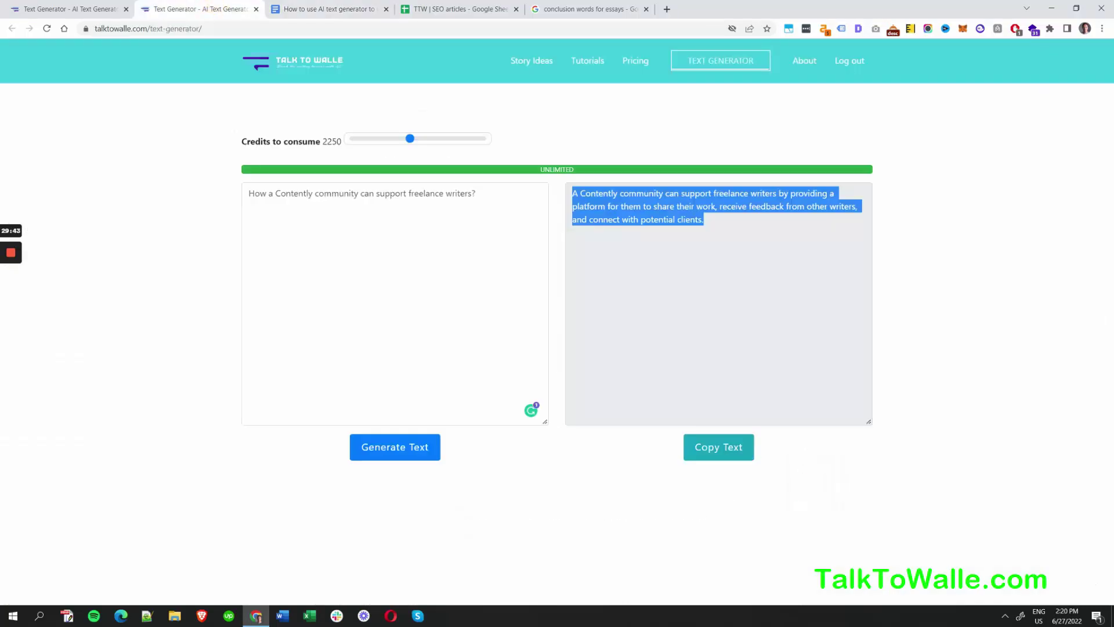
double_click(297, 193)
key(ctrl+v)
click(399, 456)
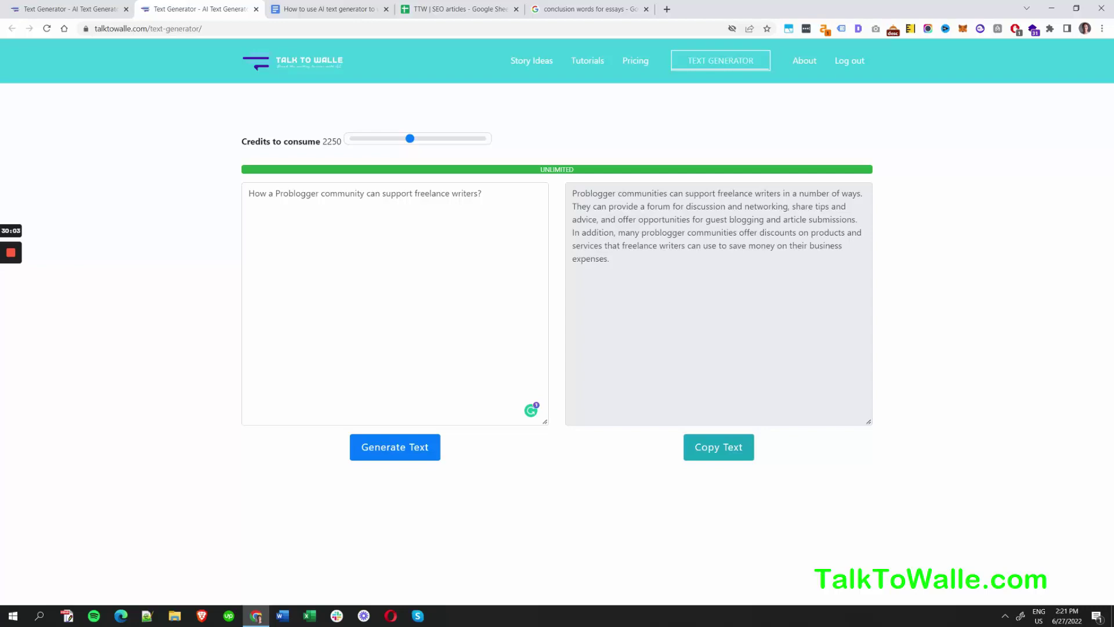
Step: Copy the generated Problogger text and paste it as an indented paragraph under the document's Problogger item
click(716, 450)
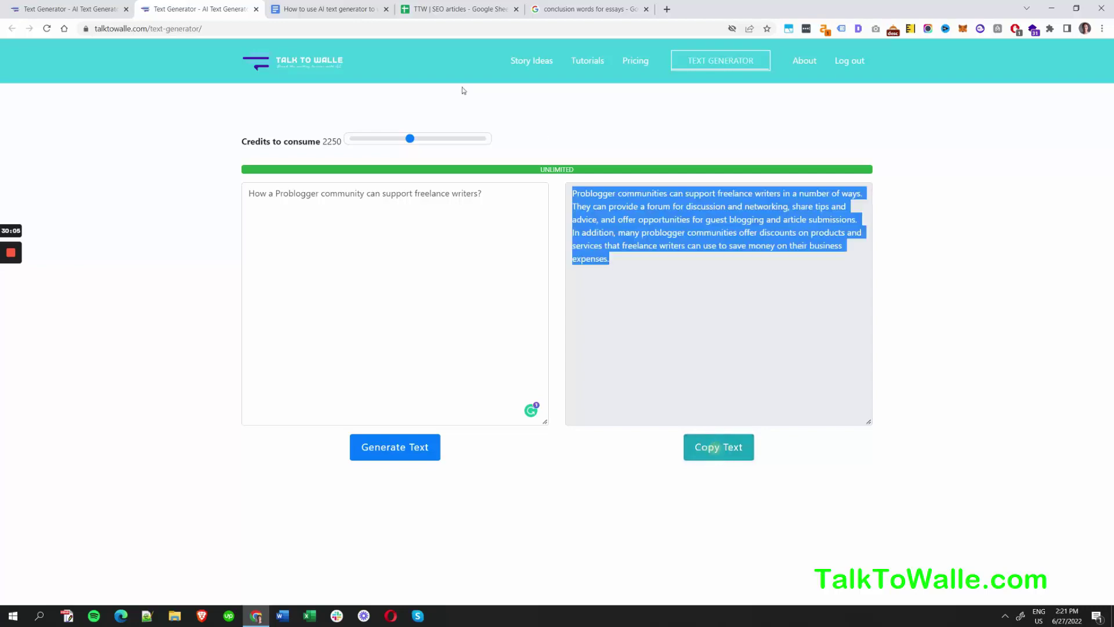
click(325, 9)
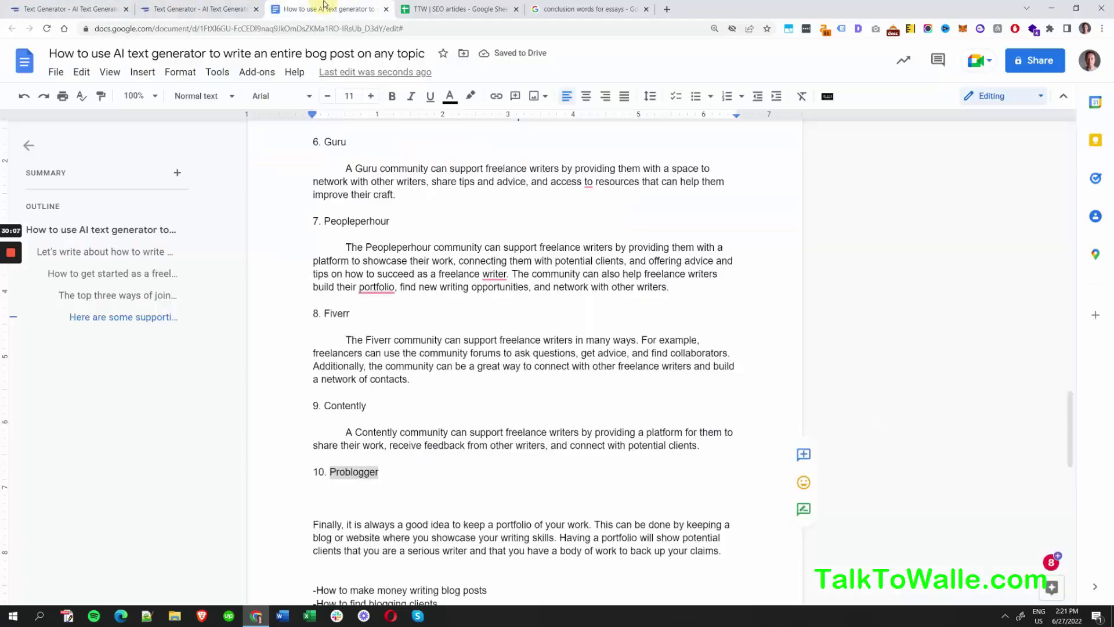
click(364, 495)
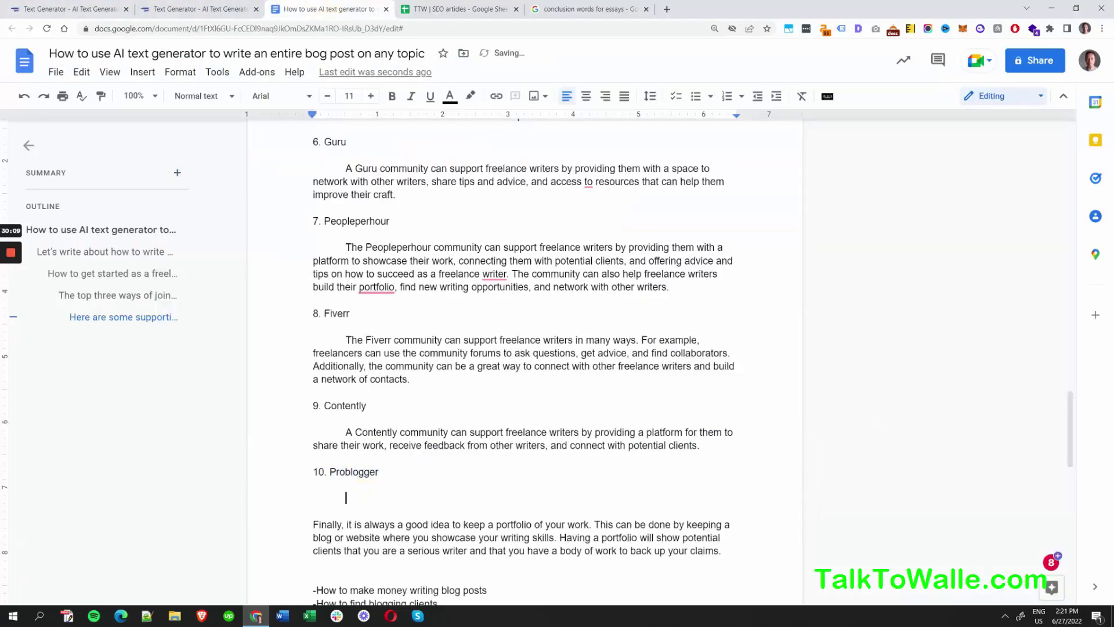
key(ctrl+v)
scroll(525, 360, down, 3)
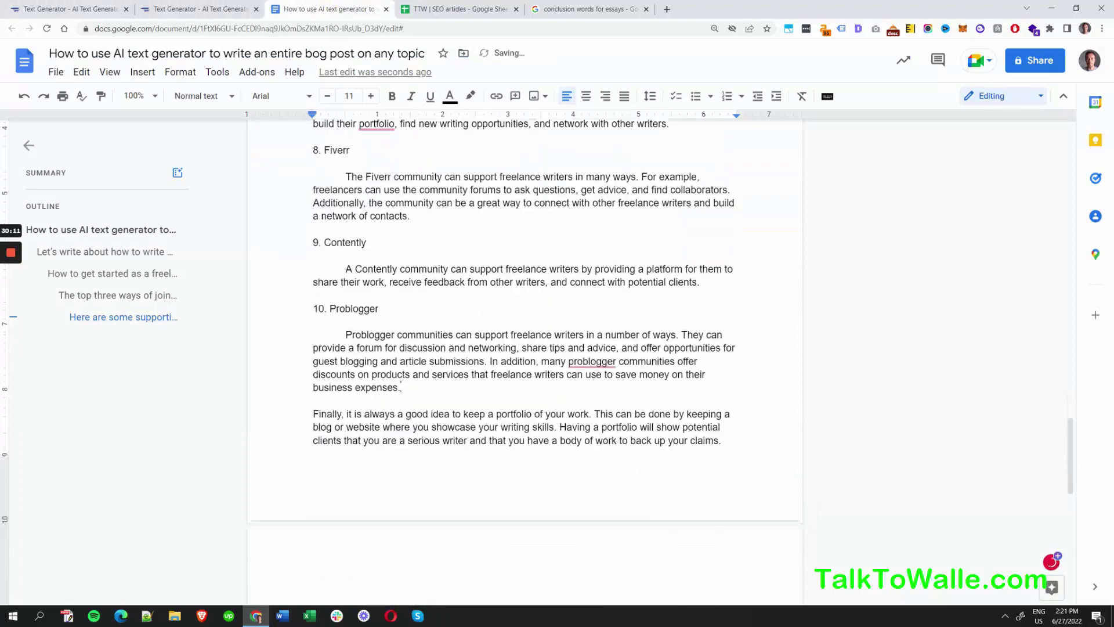
scroll(525, 360, down, 4)
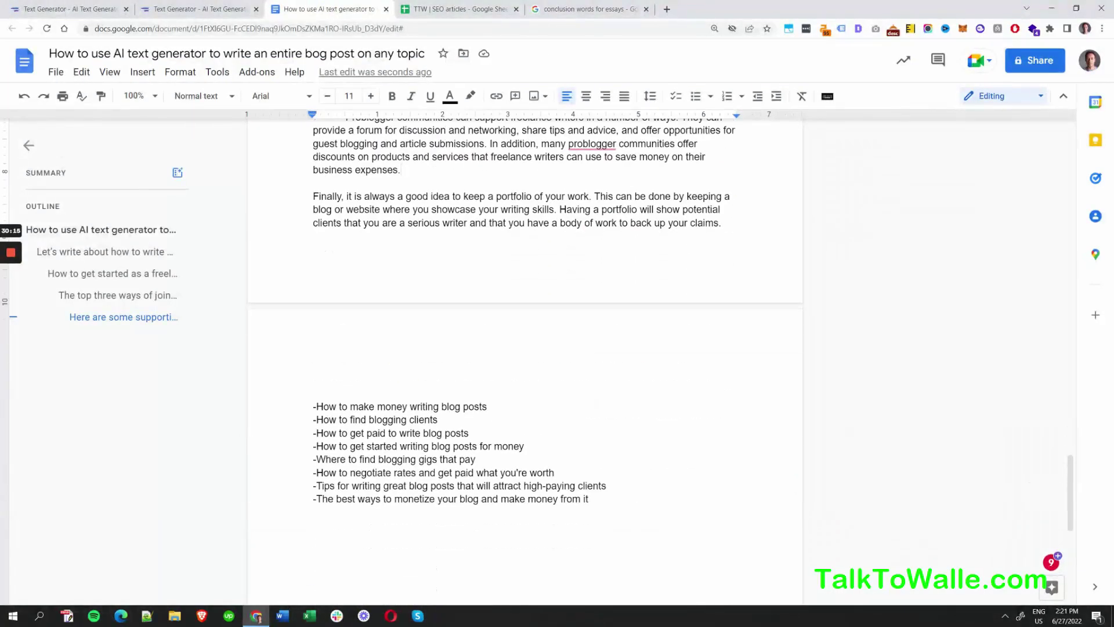
Step: Check the document's word count
click(217, 73)
click(229, 116)
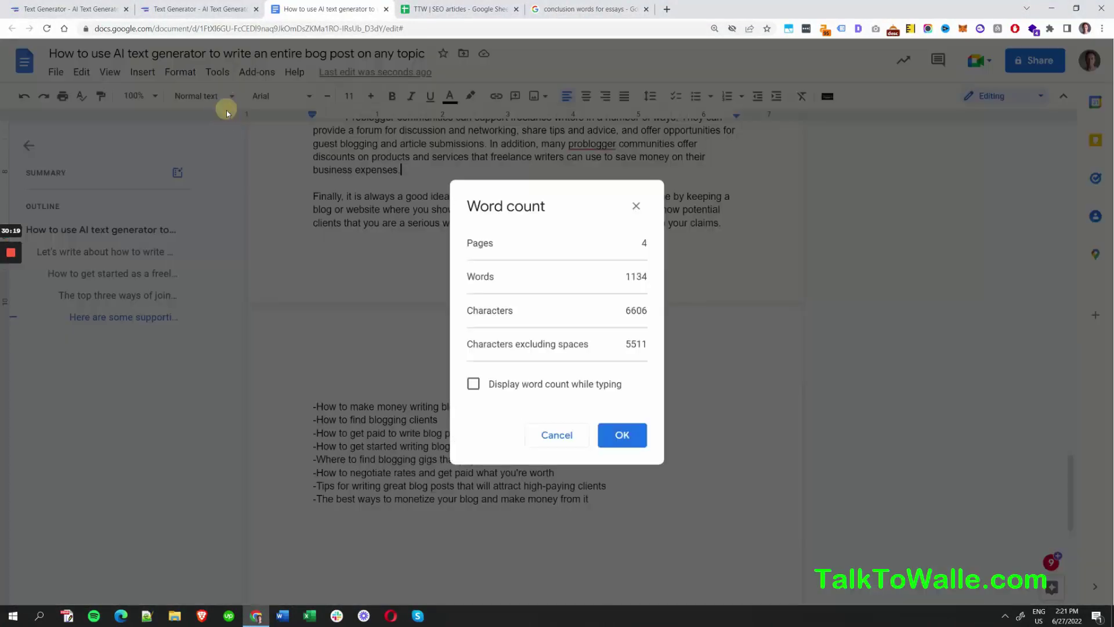
click(635, 206)
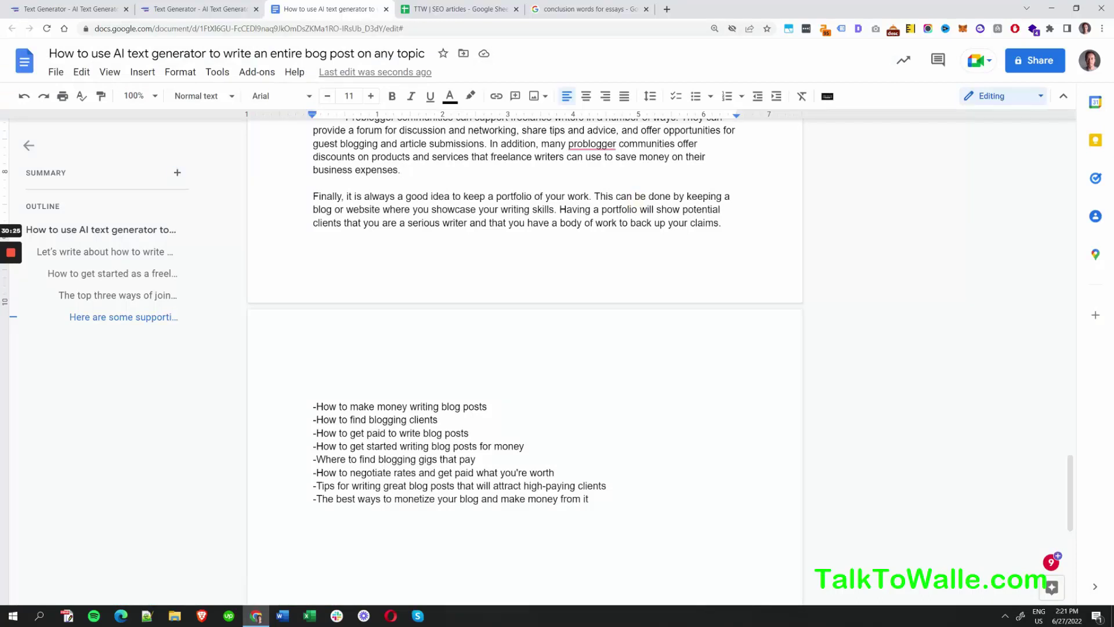
Step: Separate "How to make money writing blog posts" from the topics below with blank lines and replace its dash with the list number 2
click(502, 405)
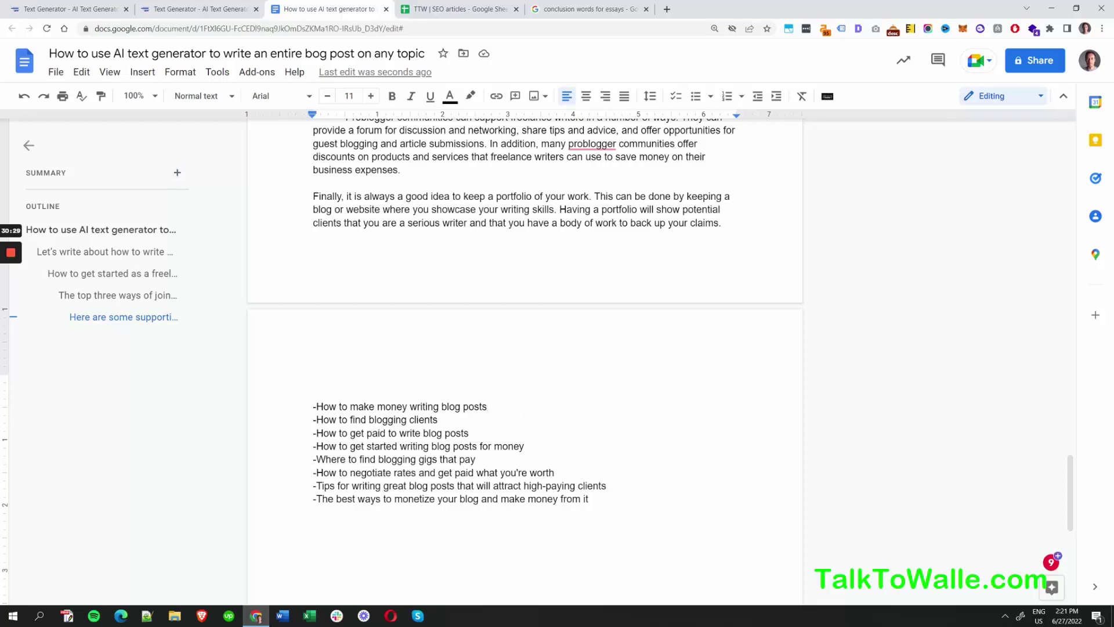
key(Return)
key(Return)
key(Up)
key(Up)
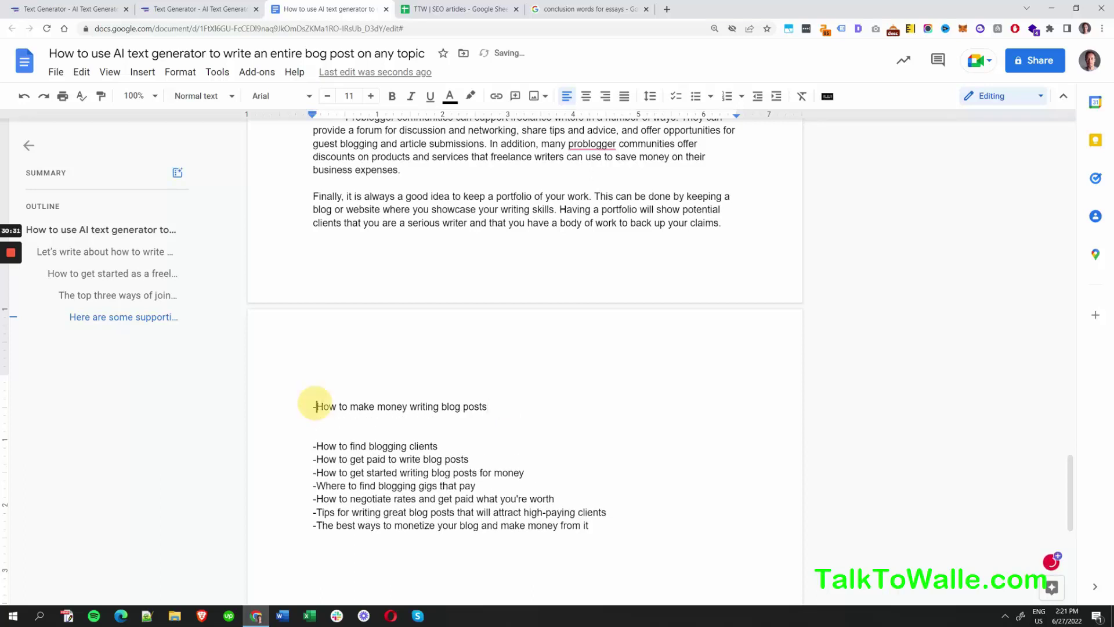
key(shift+Right)
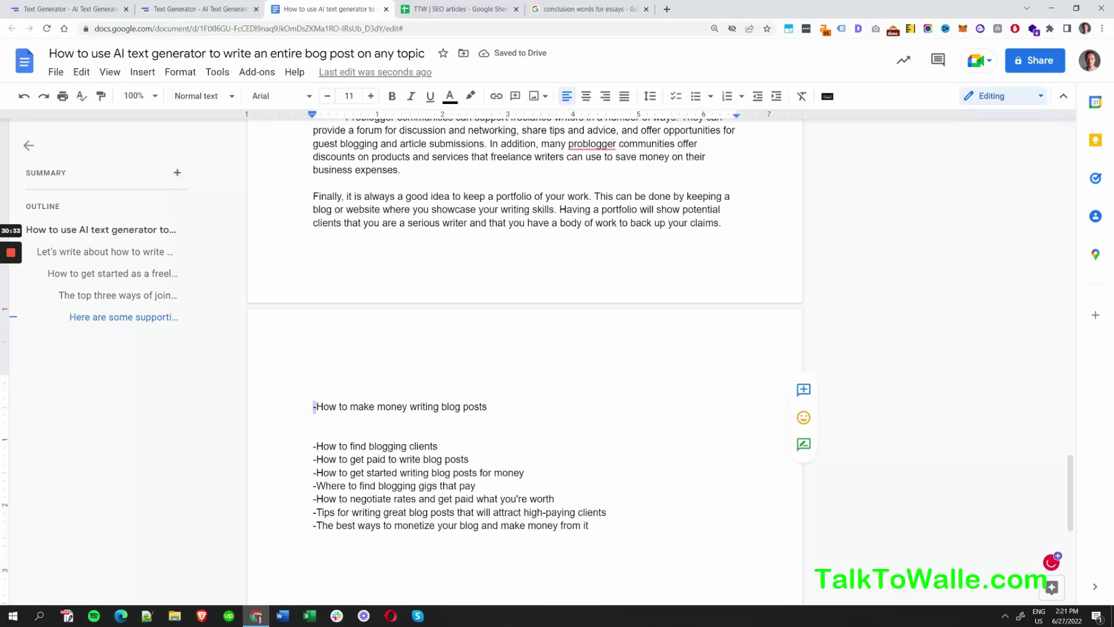
text(2)
text(.)
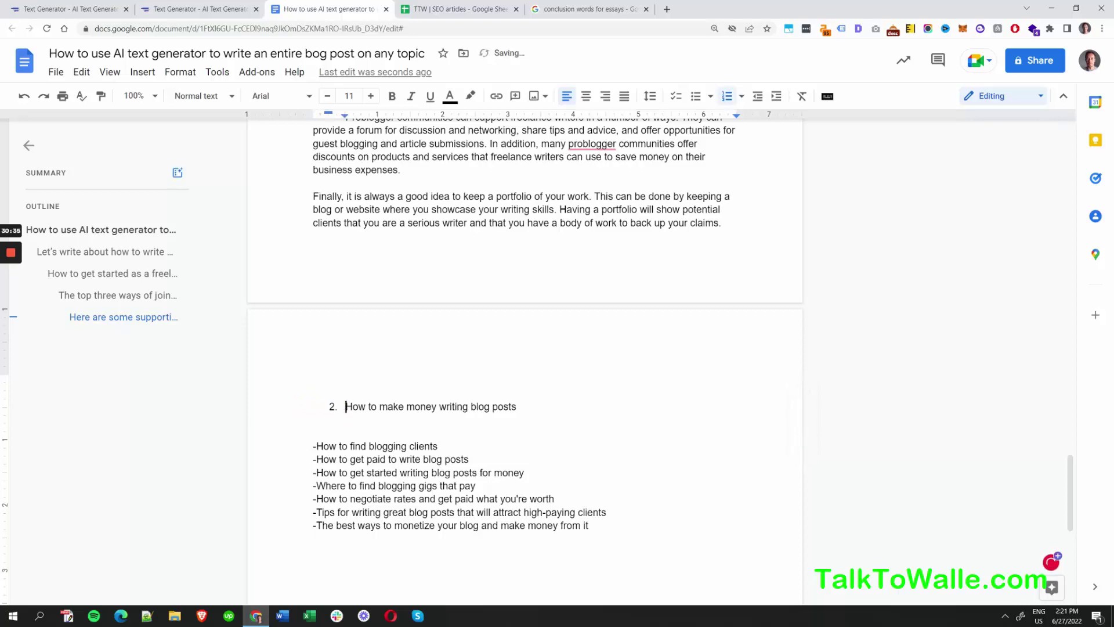
Step: Format the numbered "How to make money writing blog posts" line as Heading 2
scroll(522, 348, up, 8)
scroll(522, 360, up, 15)
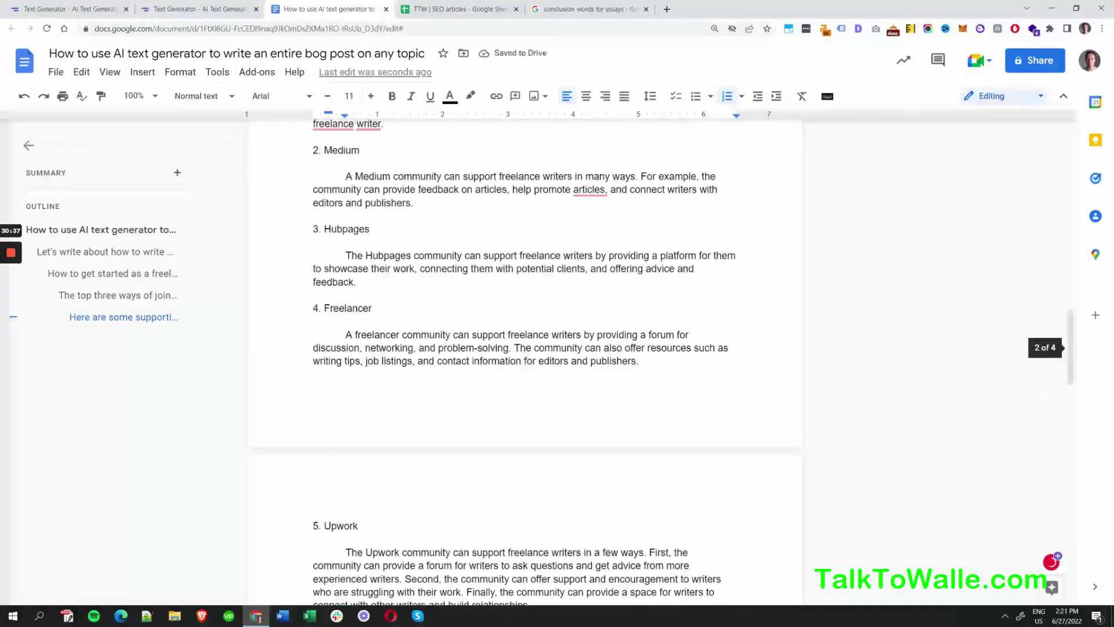
scroll(522, 348, up, 3)
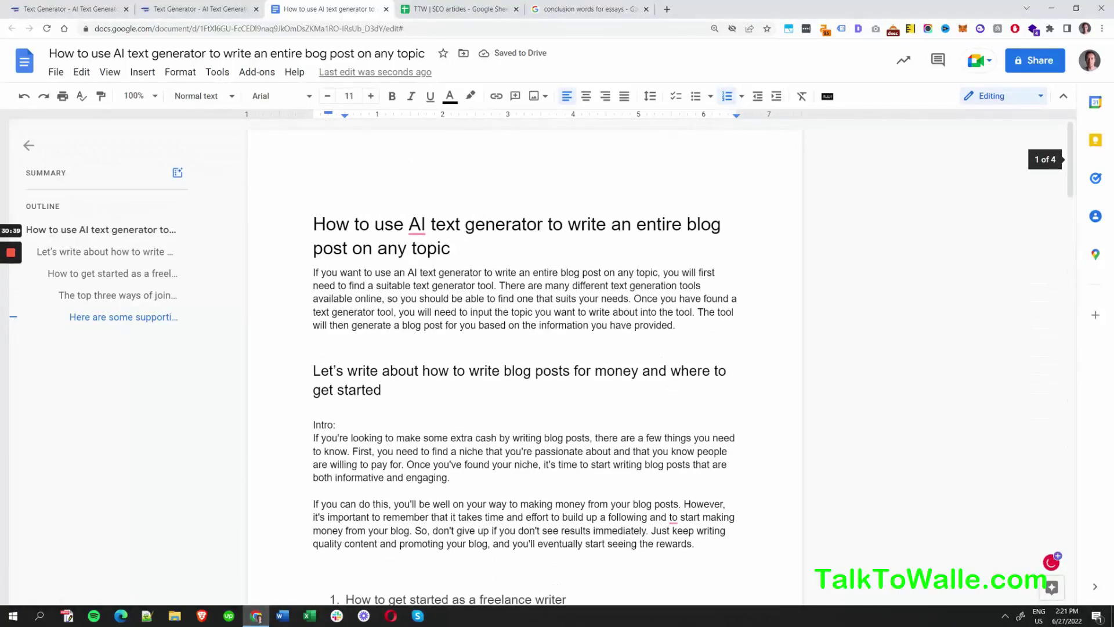
scroll(522, 348, down, 5)
drag(1073, 186, 1071, 477)
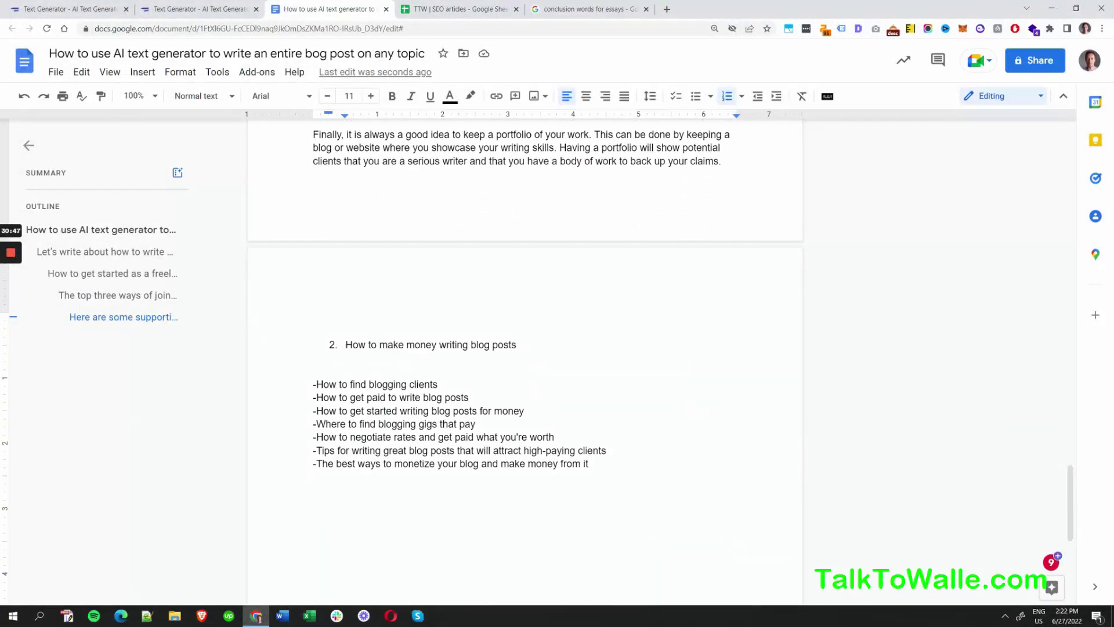
click(346, 344)
click(517, 344)
click(393, 344)
key(ctrl+alt+2)
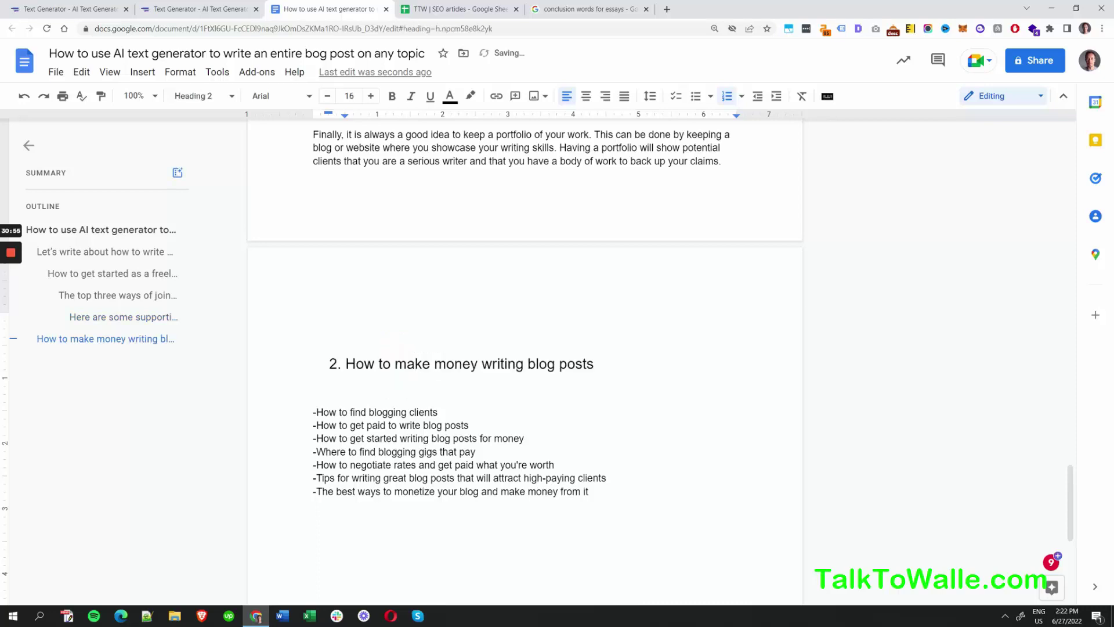
Step: Compare the section levels in the outline and set "How to make money writing blog posts" to Heading 3, matching section 1
click(63, 258)
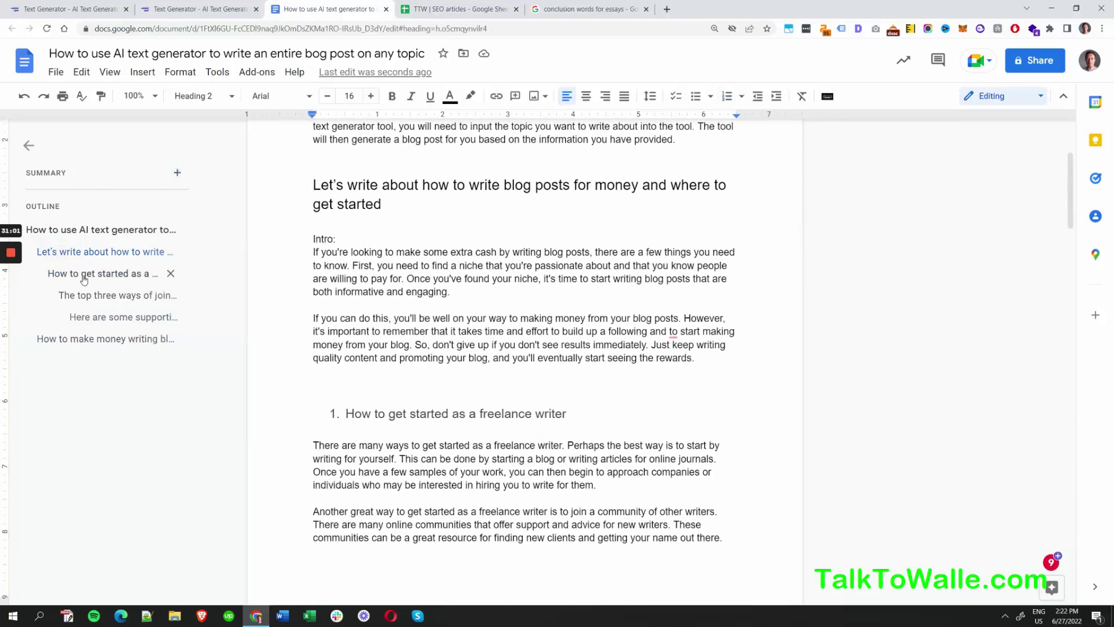
click(83, 277)
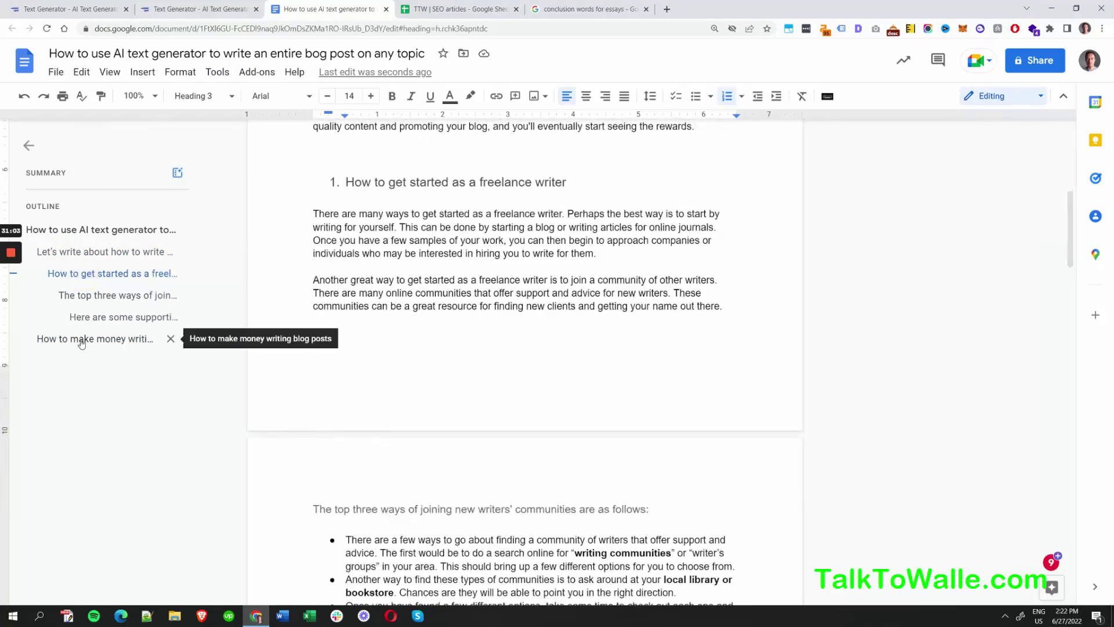
click(82, 339)
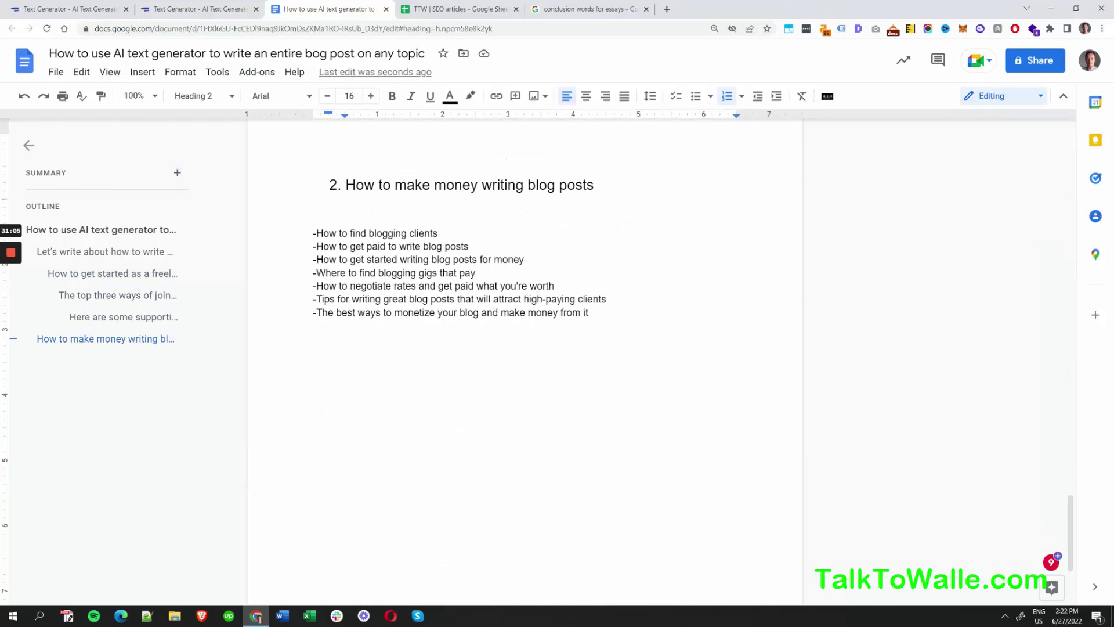
click(383, 185)
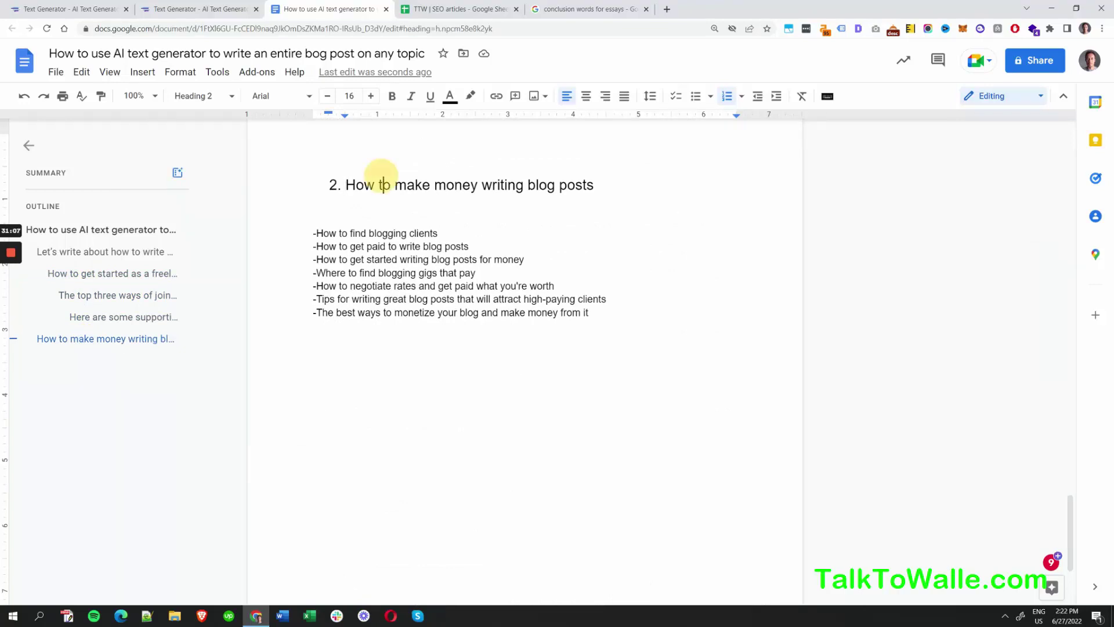
key(ctrl+alt+3)
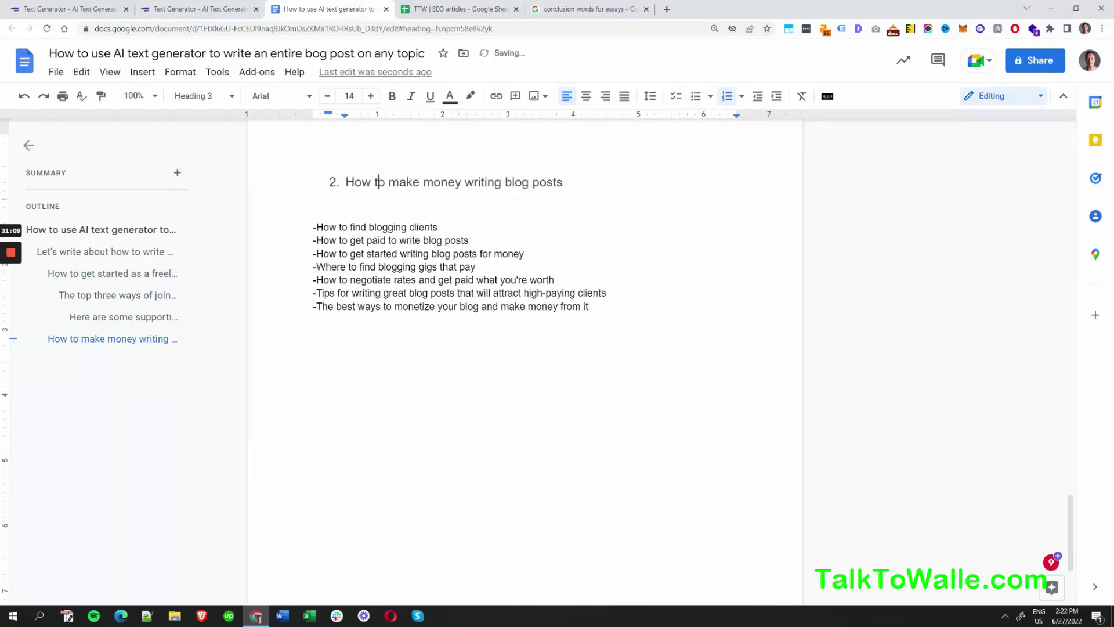
Step: Copy the section 2 heading and replace the topic in the text generator prompt with "How to make money writing blog posts?"
drag(563, 182, 350, 182)
key(ctrl+c)
key(ctrl+1)
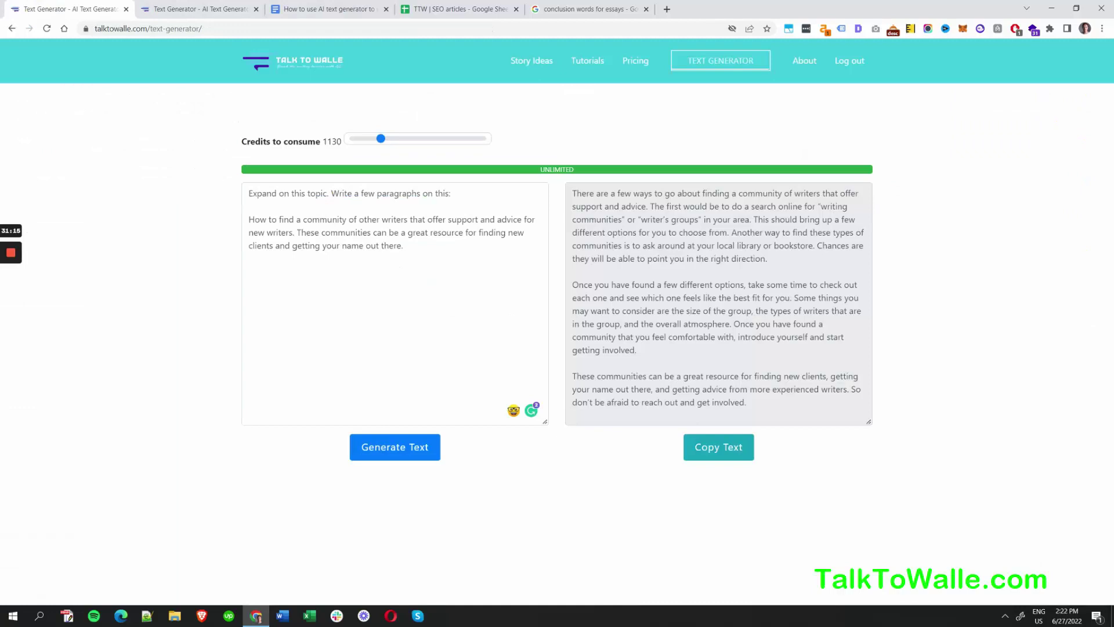
drag(248, 220, 423, 254)
key(ctrl+v)
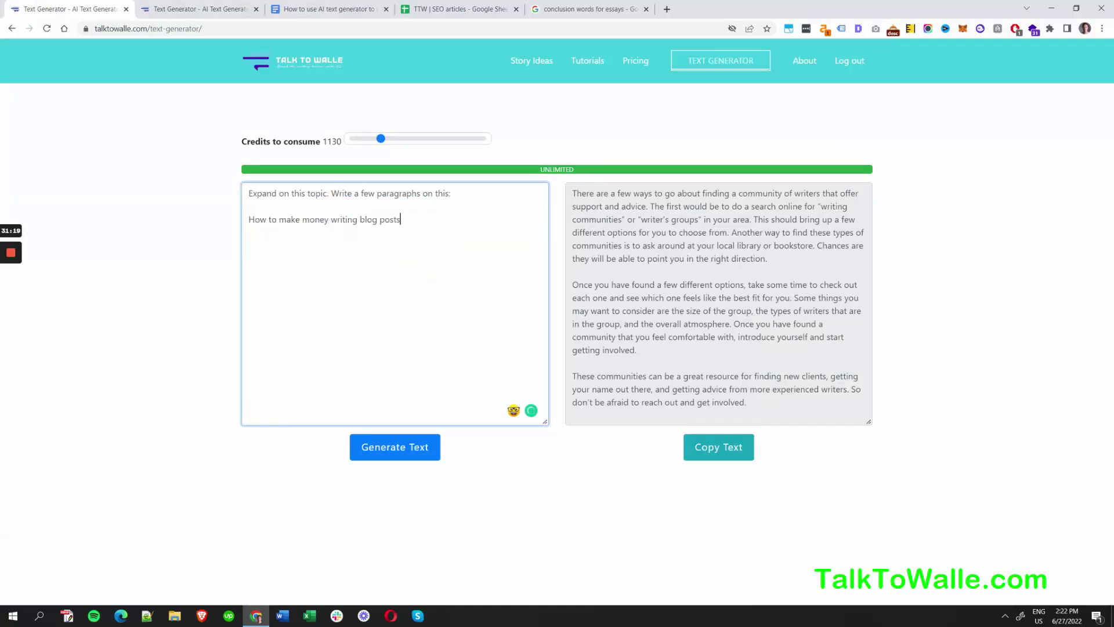
text(?)
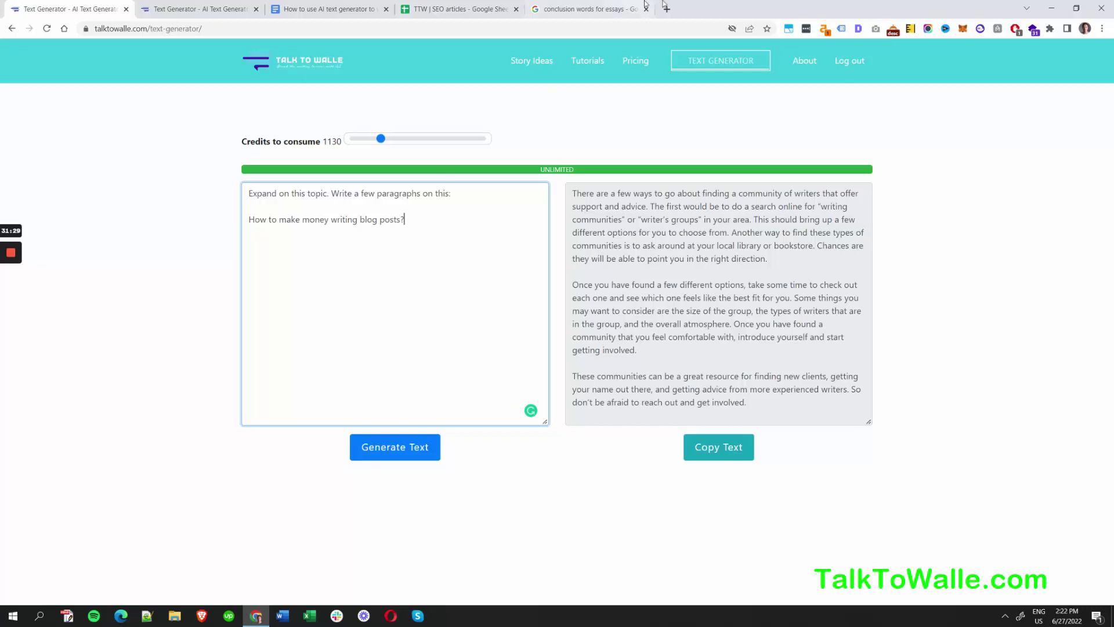
Step: Search Google for "How to make money writing blog posts" and examine the related searches at the end of the results
key(ctrl+t)
key(ctrl+v)
key(Return)
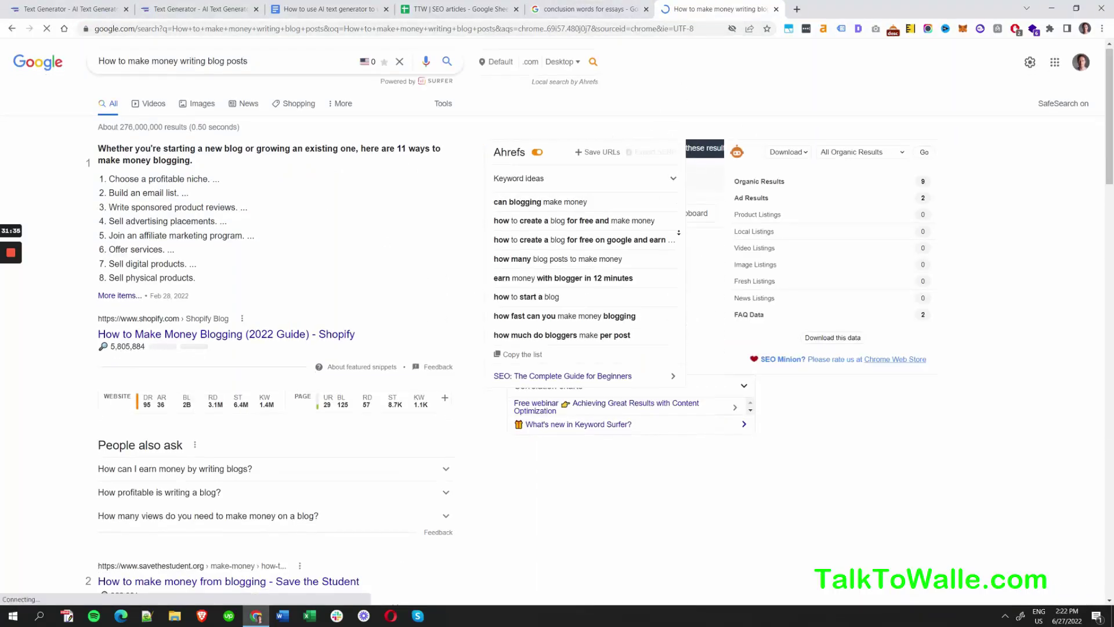
scroll(653, 122, down, 20)
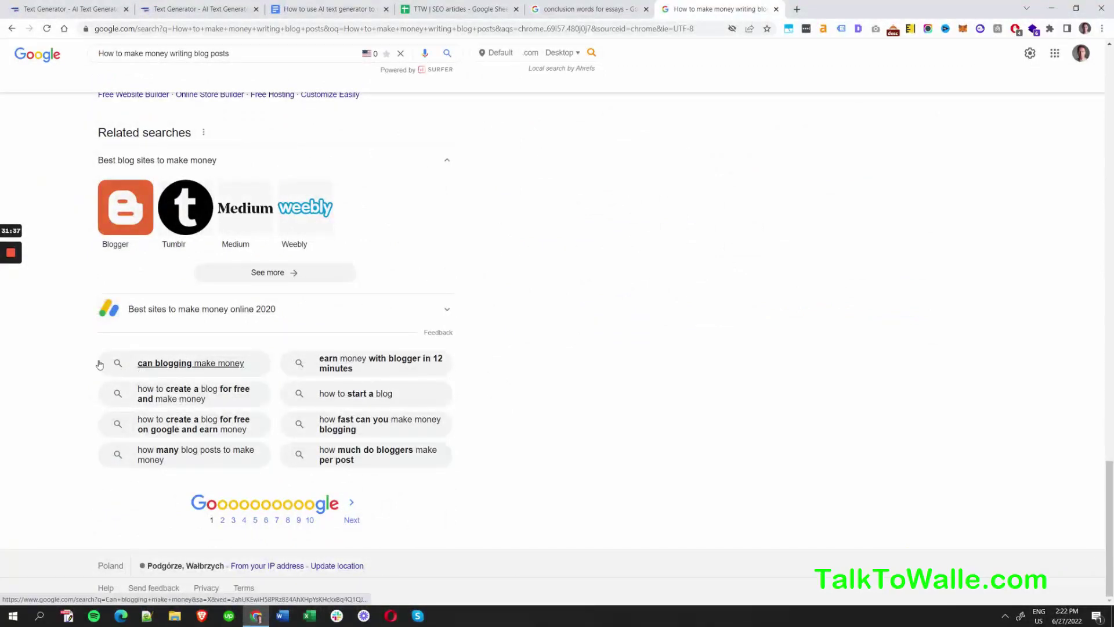
drag(83, 360, 415, 481)
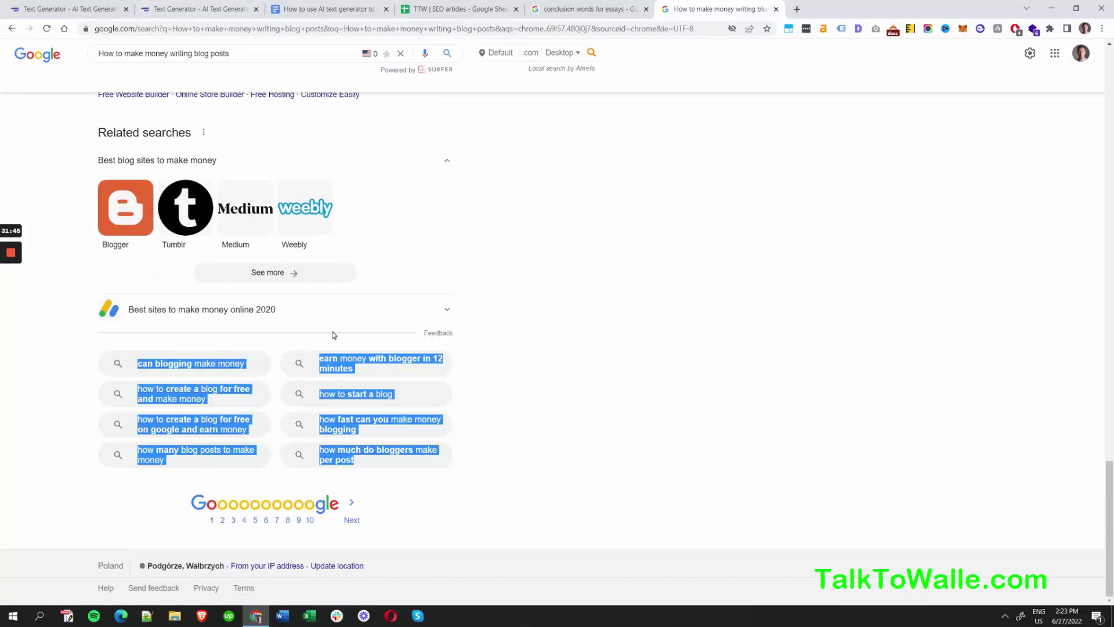
Step: Return to the text generator and generate text for the "How to make money writing blog posts?" prompt
click(208, 7)
click(58, 9)
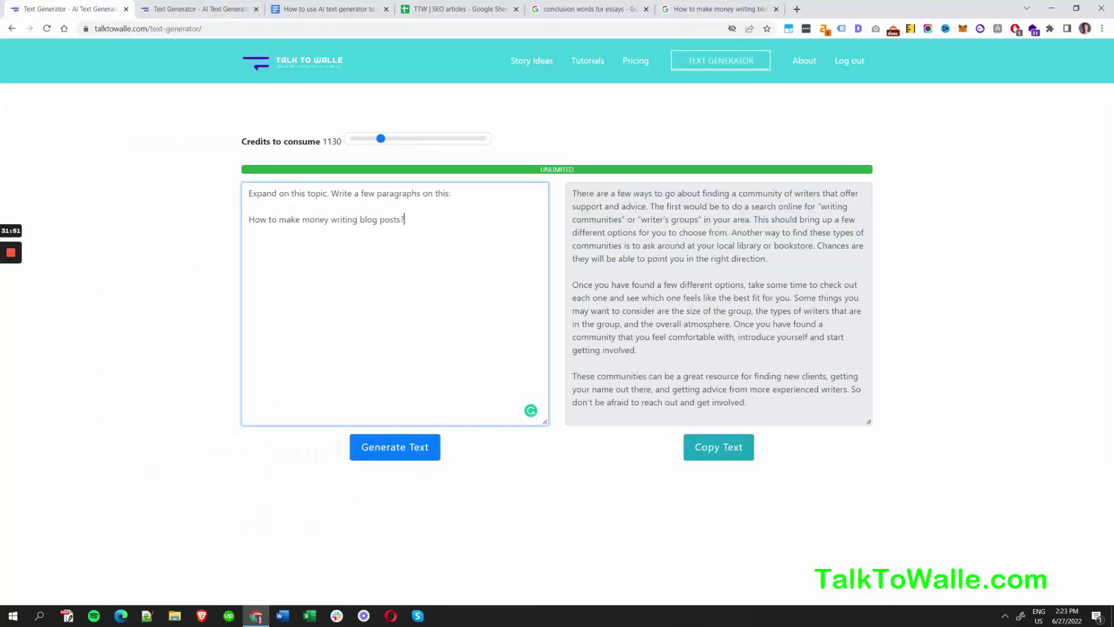
click(399, 450)
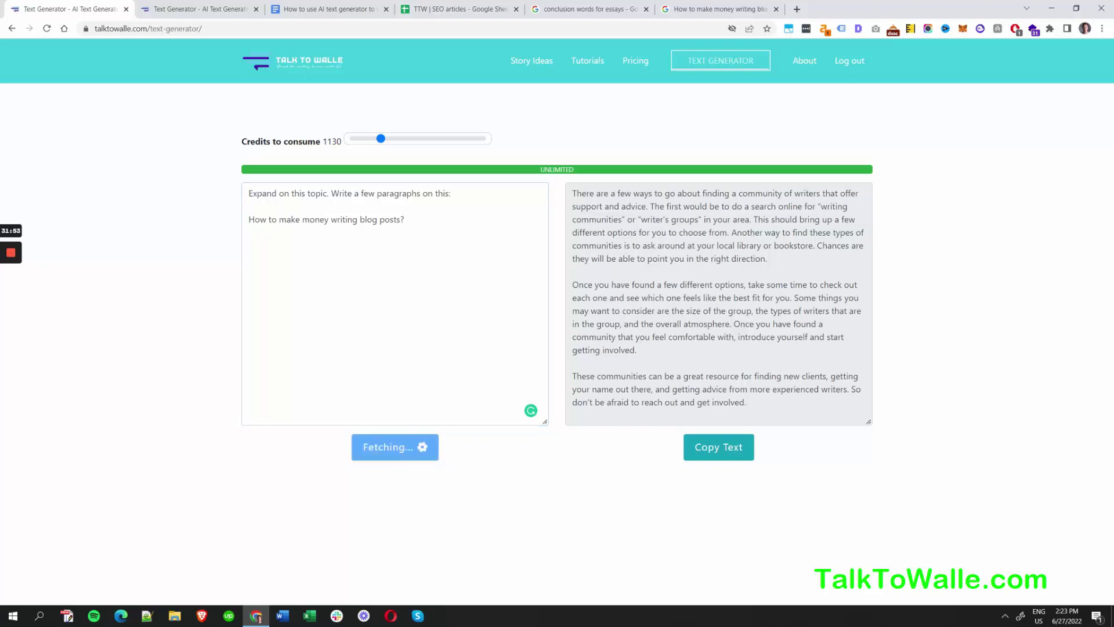
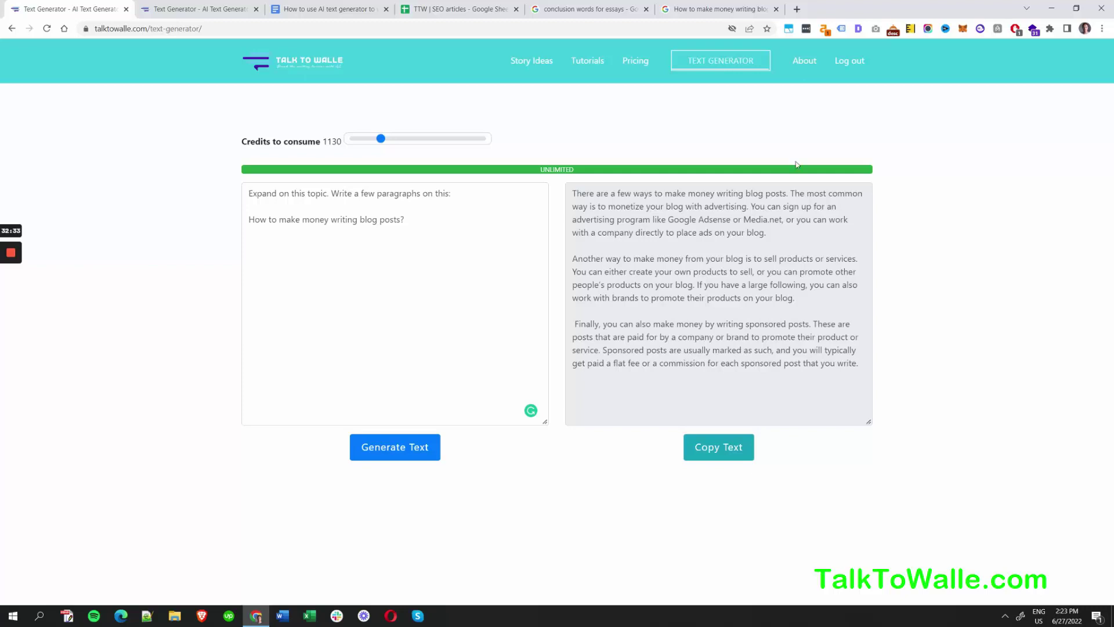
Step: Copy the generated text and paste it under the document's "How to make money writing blog posts" heading
drag(859, 367, 531, 158)
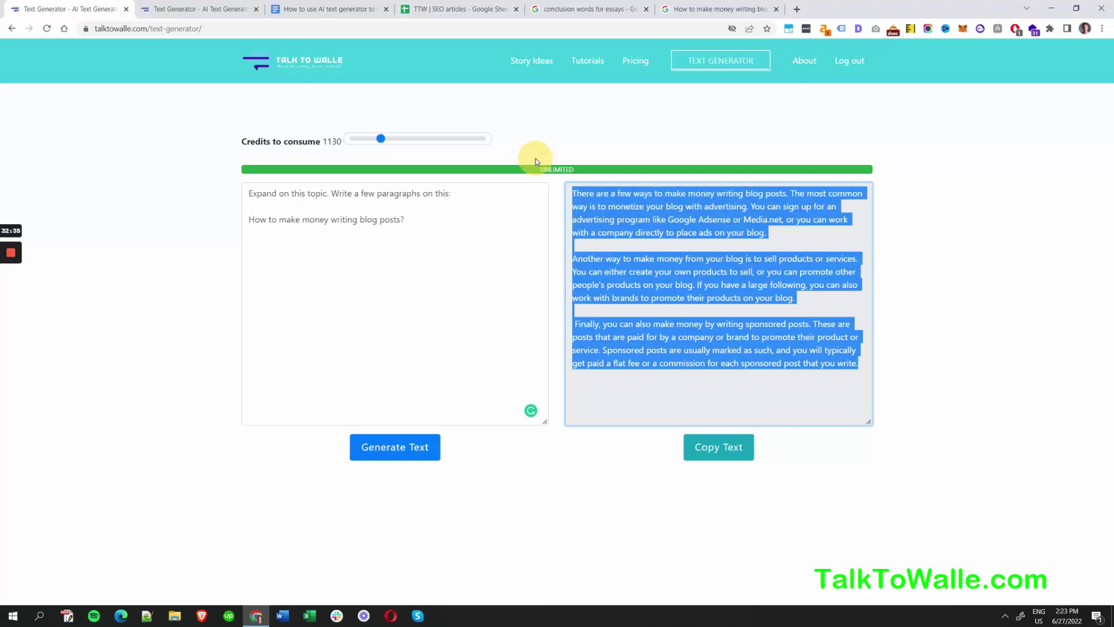
click(661, 338)
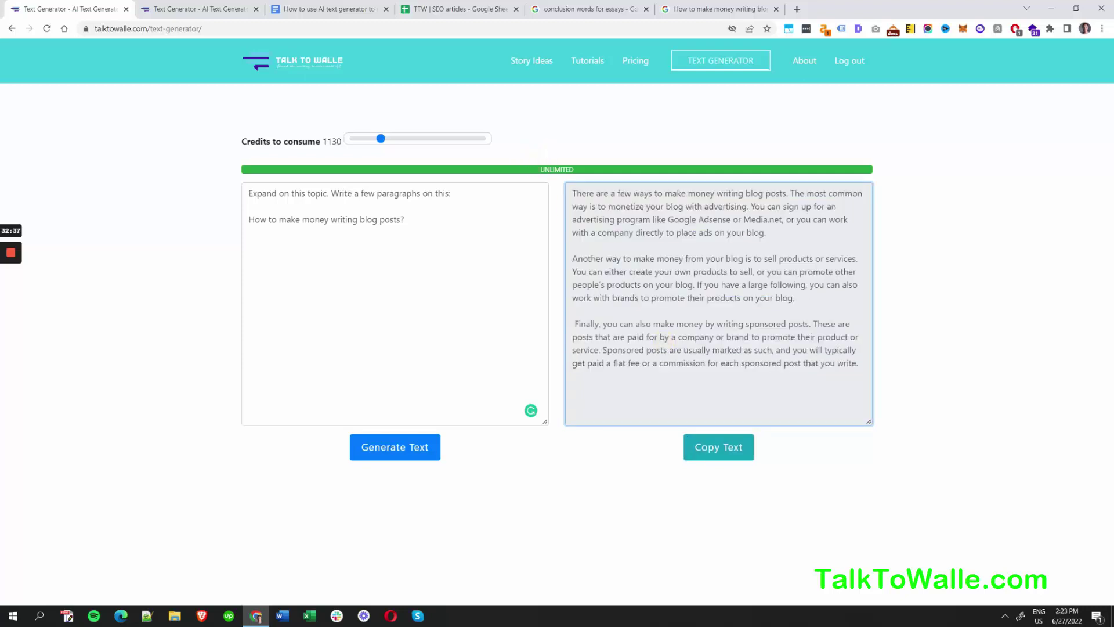
click(713, 456)
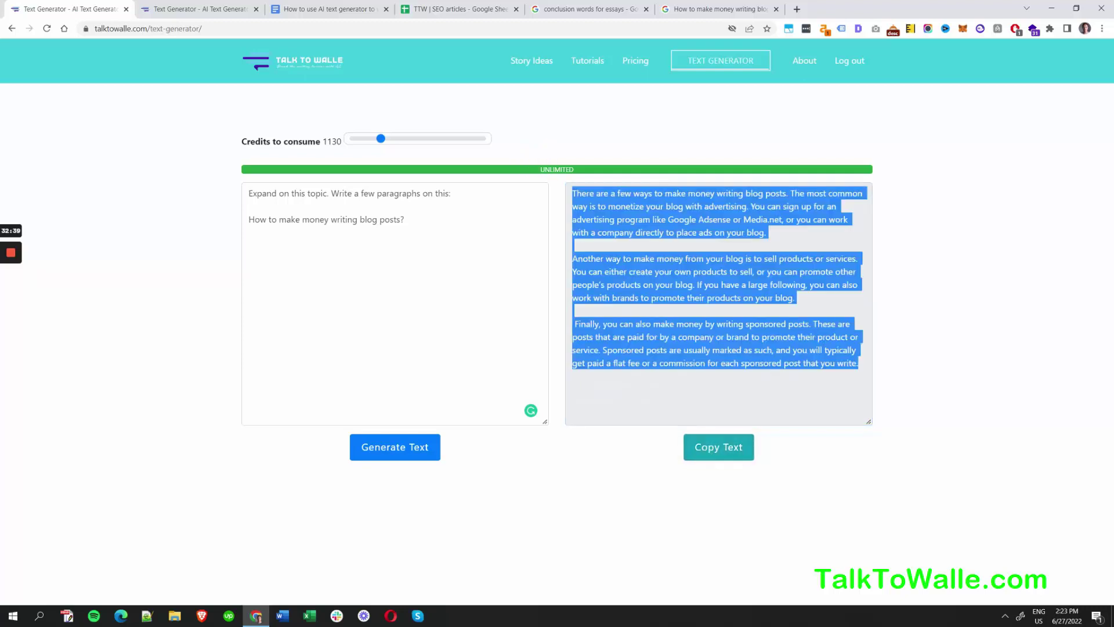
click(761, 386)
click(718, 450)
click(325, 9)
click(389, 210)
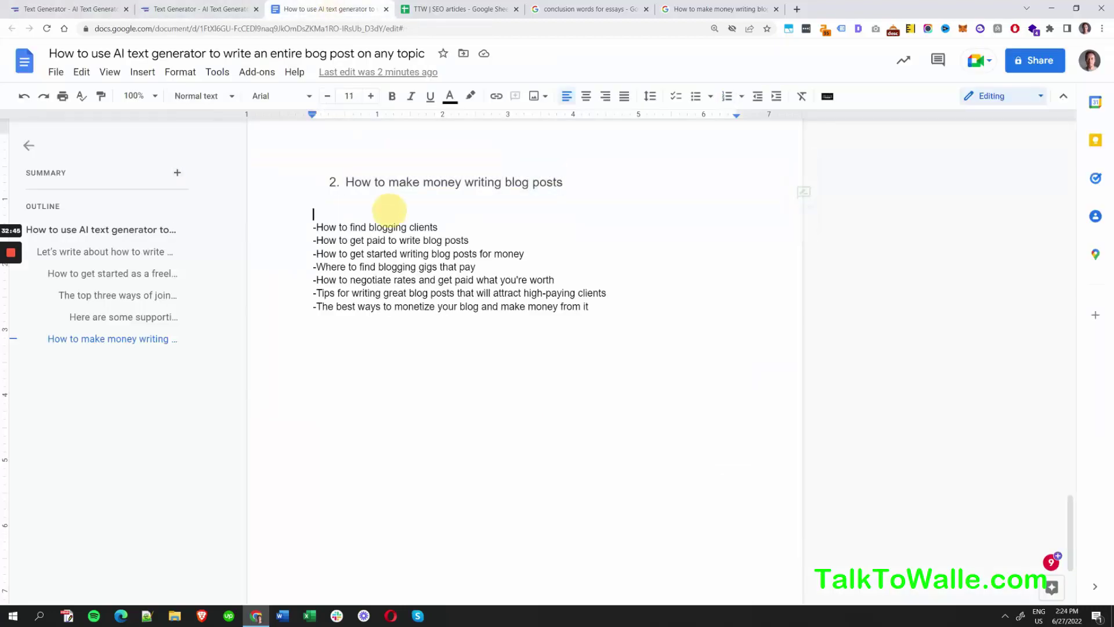
key(ctrl+v)
Step: Delete the trailing space at the end of the first pasted paragraph about advertising
click(313, 214)
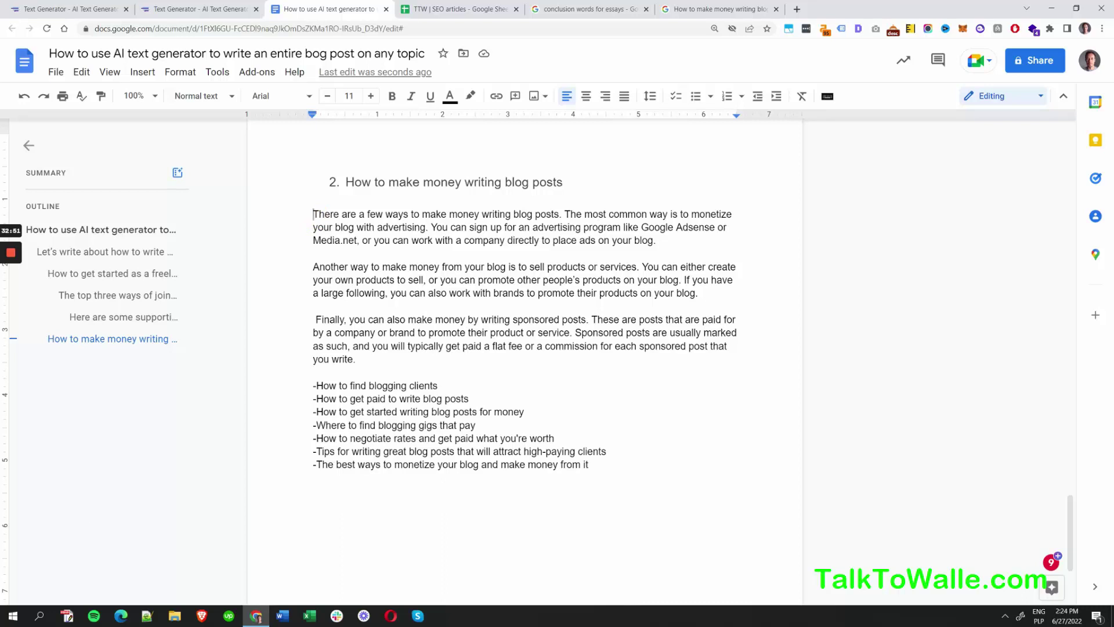
double_click(658, 240)
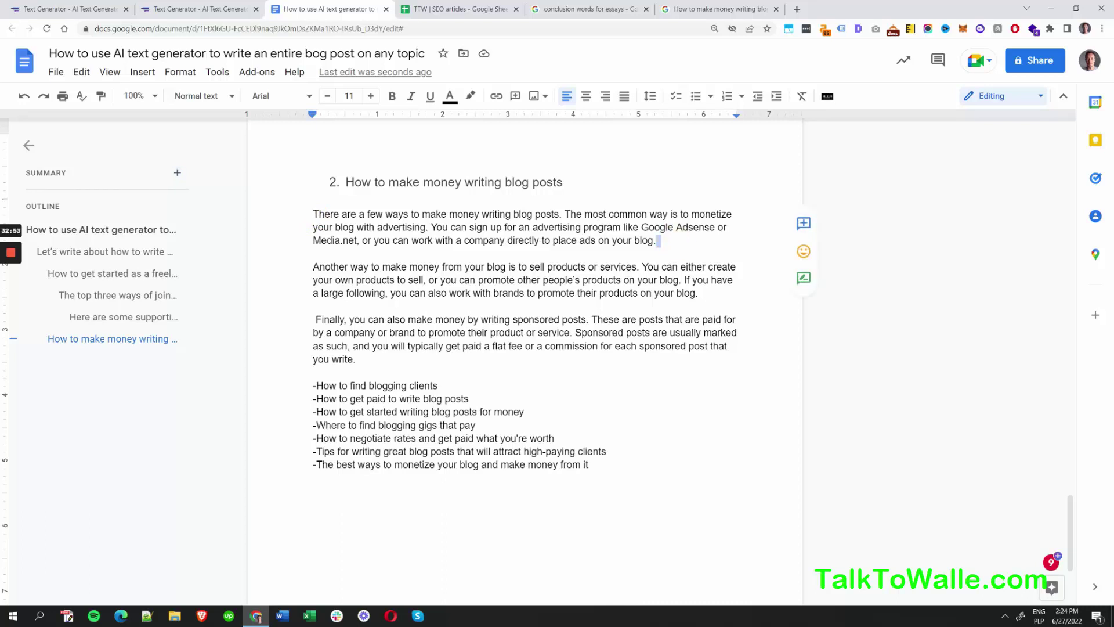
key(BackSpace)
Step: Format the first paragraph under the "How to make money writing blog posts" heading as a numbered list item in the 1) a) i) style
click(313, 214)
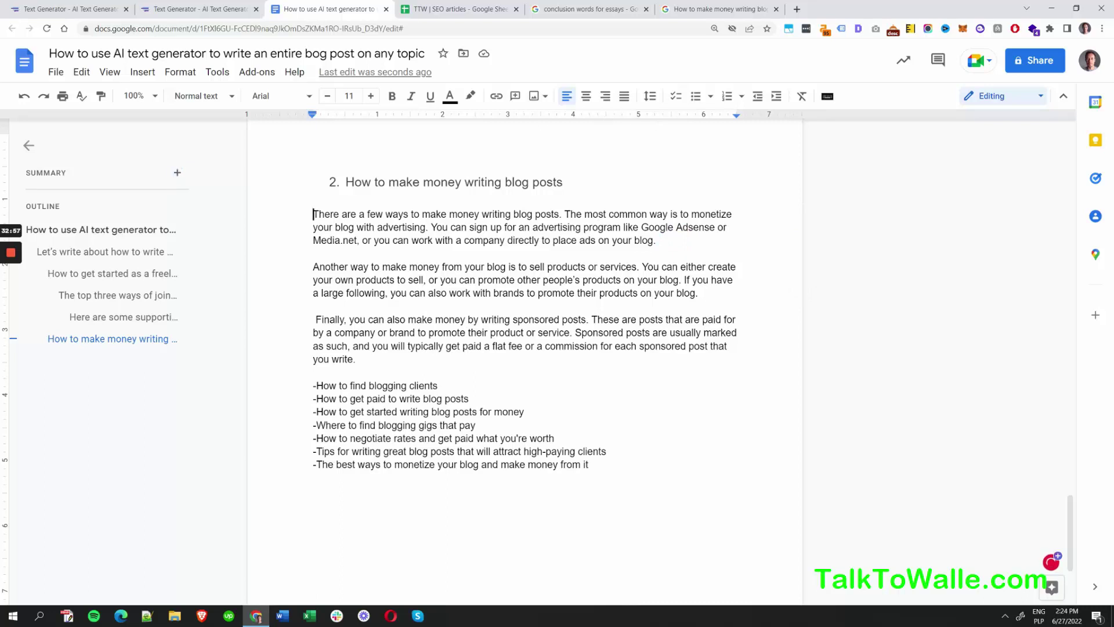
click(741, 97)
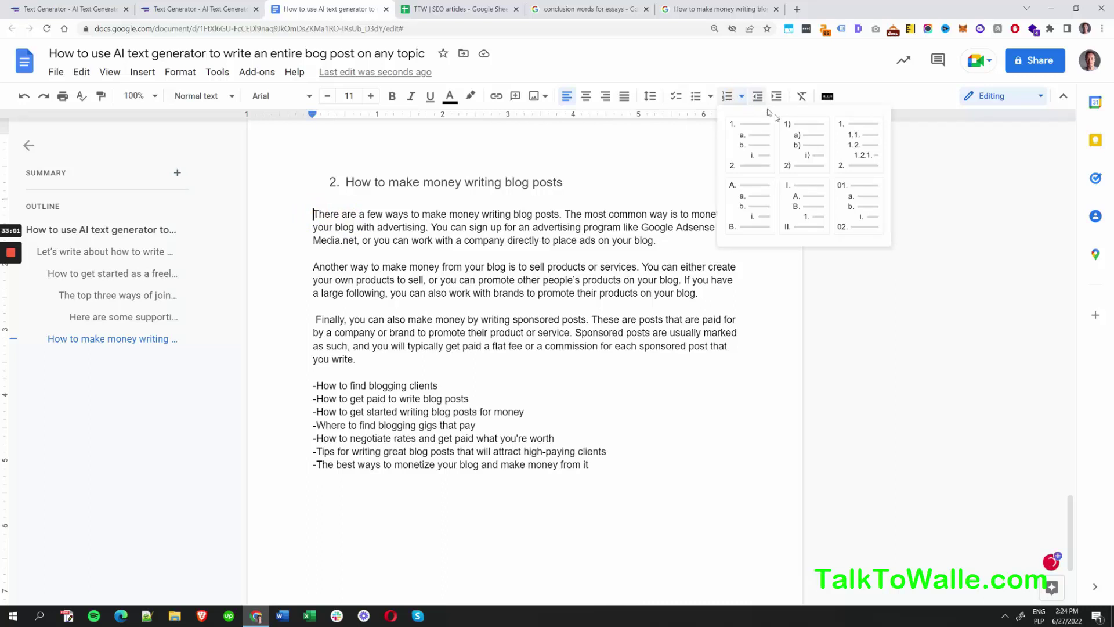
click(858, 144)
click(741, 97)
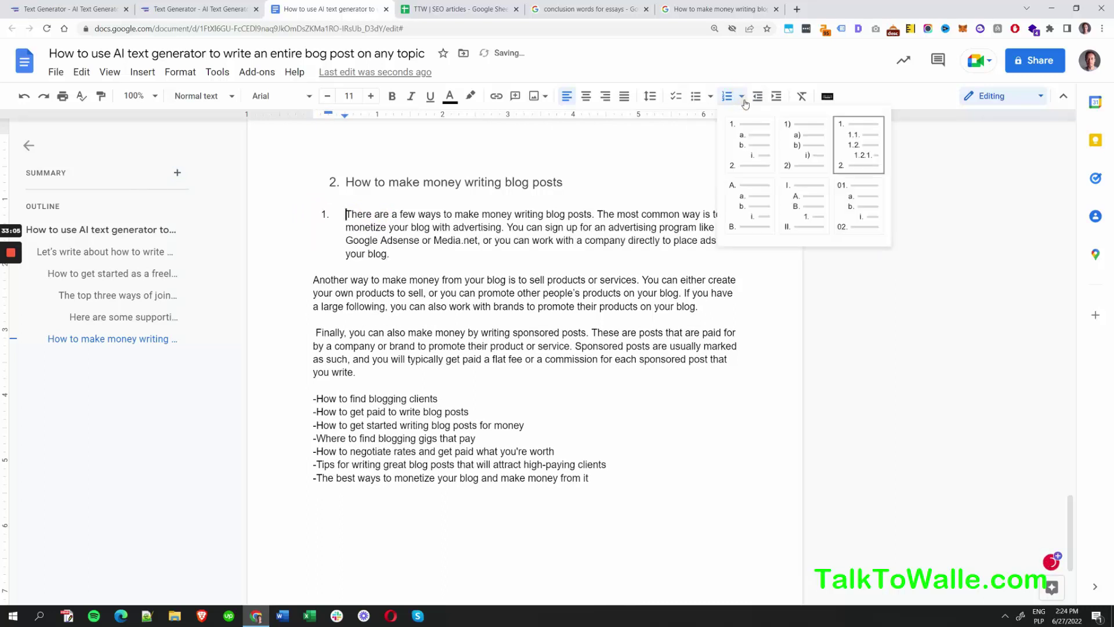
click(803, 146)
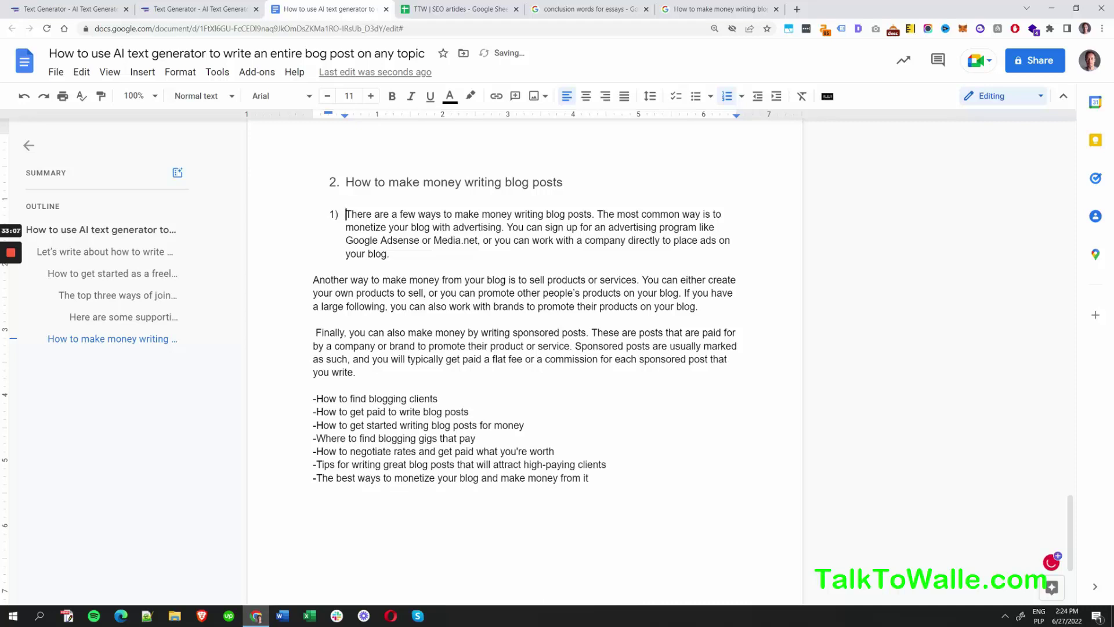
Step: Insert blank lines between the first list item and the paragraph beginning "Another way to make money from your blog"
click(404, 252)
key(Return)
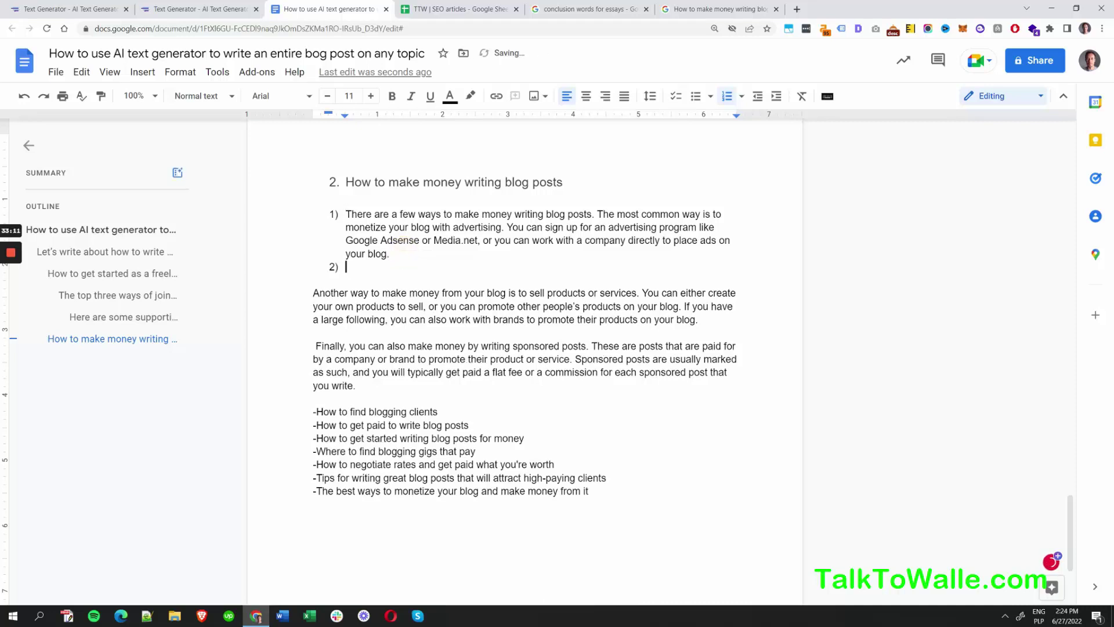
key(BackSpace)
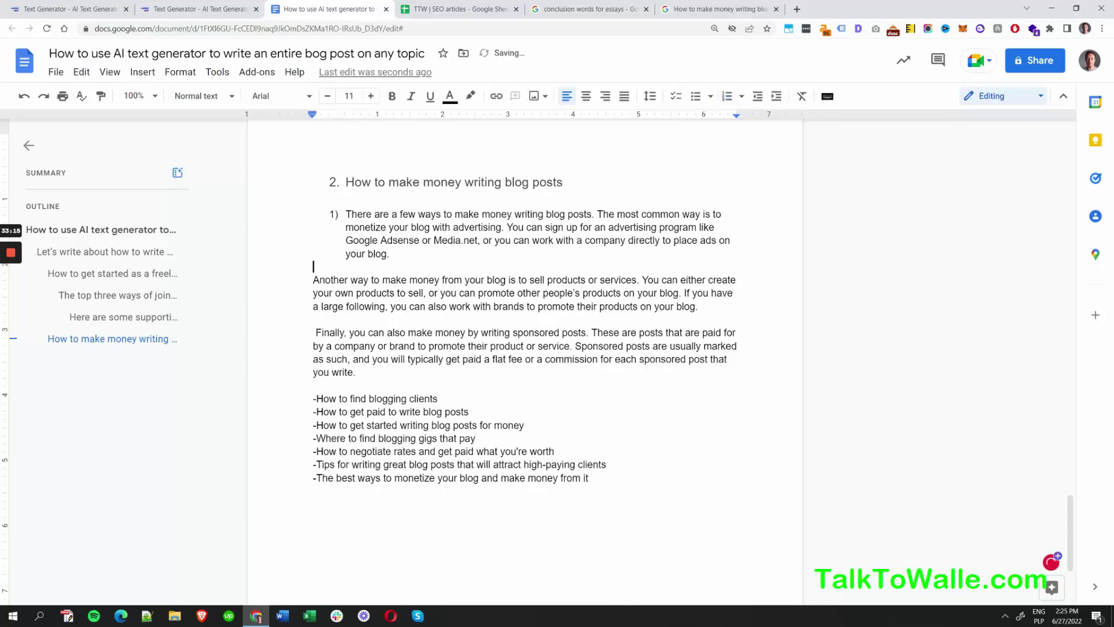
key(Tab)
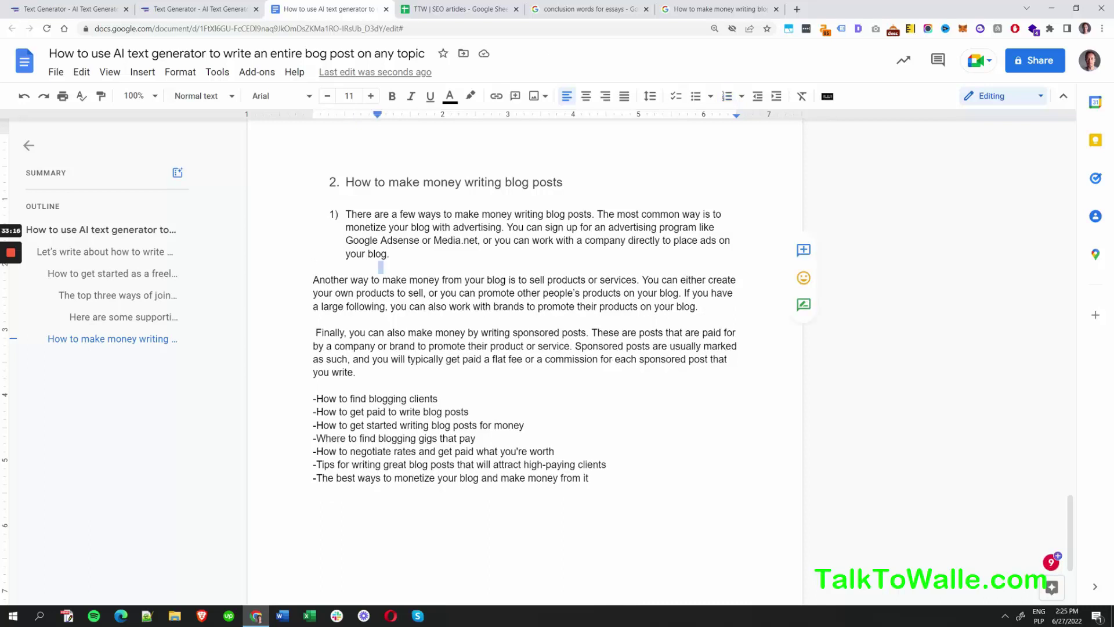
key(Down)
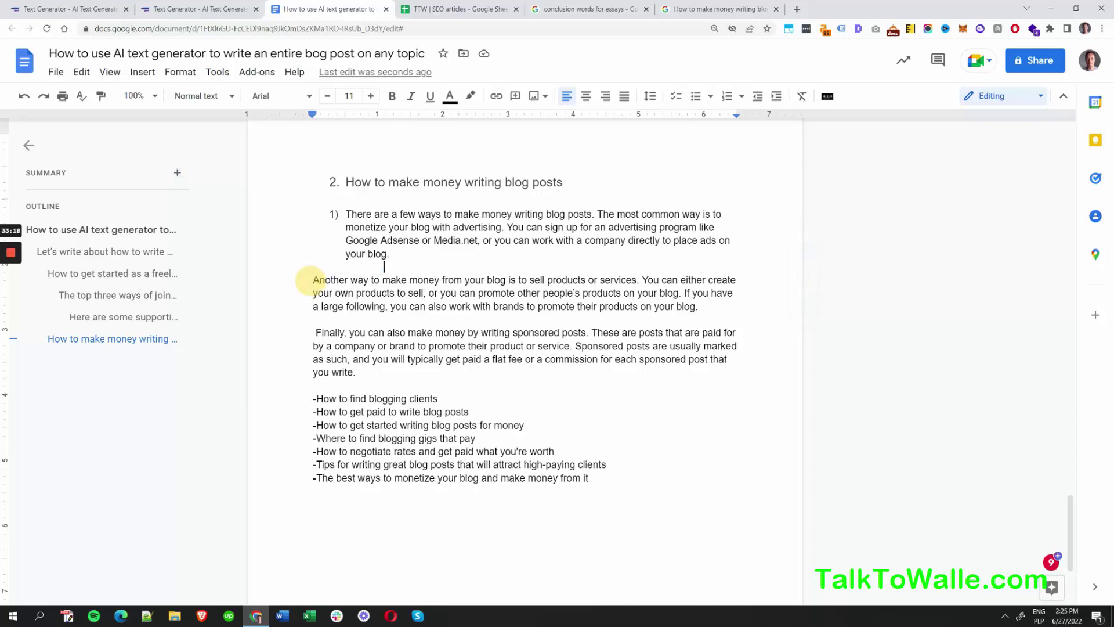
key(Return)
key(Return)
key(Return)
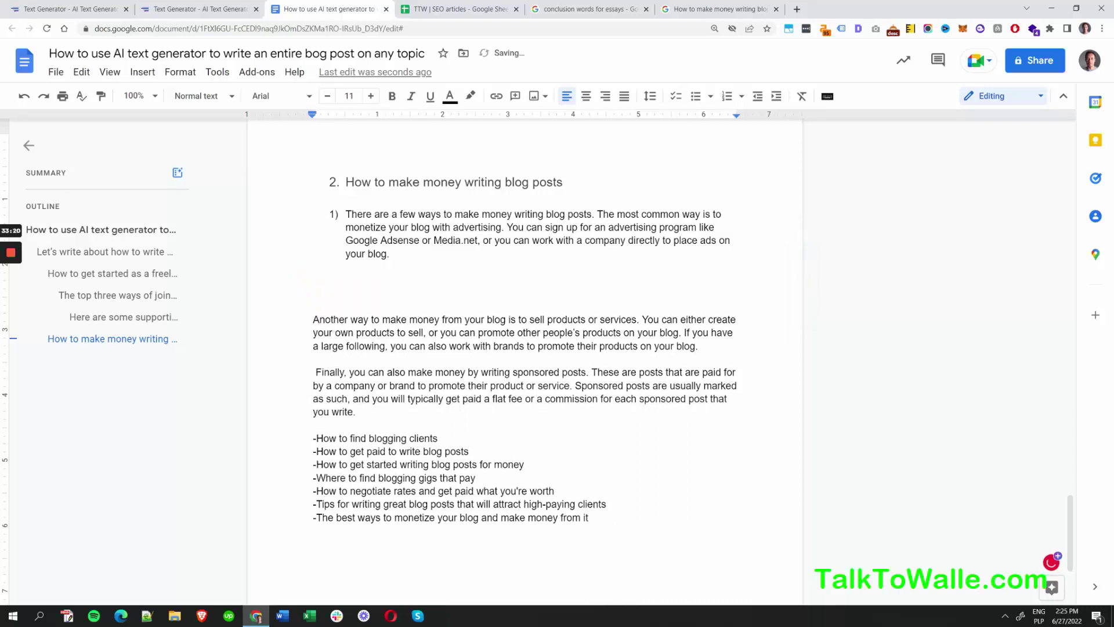
click(383, 282)
click(413, 288)
key(Tab)
key(Tab)
Step: Copy the passage from "monetize your blog with advertising" to "Media.net," and paste it as the new prompt in the text generator
drag(503, 227, 597, 214)
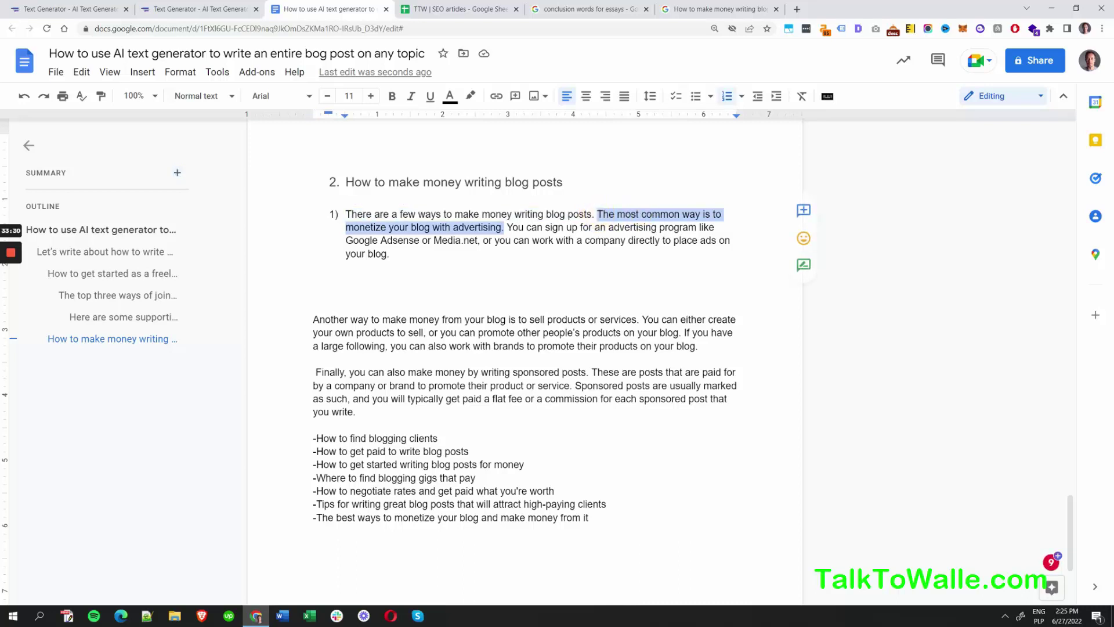
drag(480, 240, 347, 227)
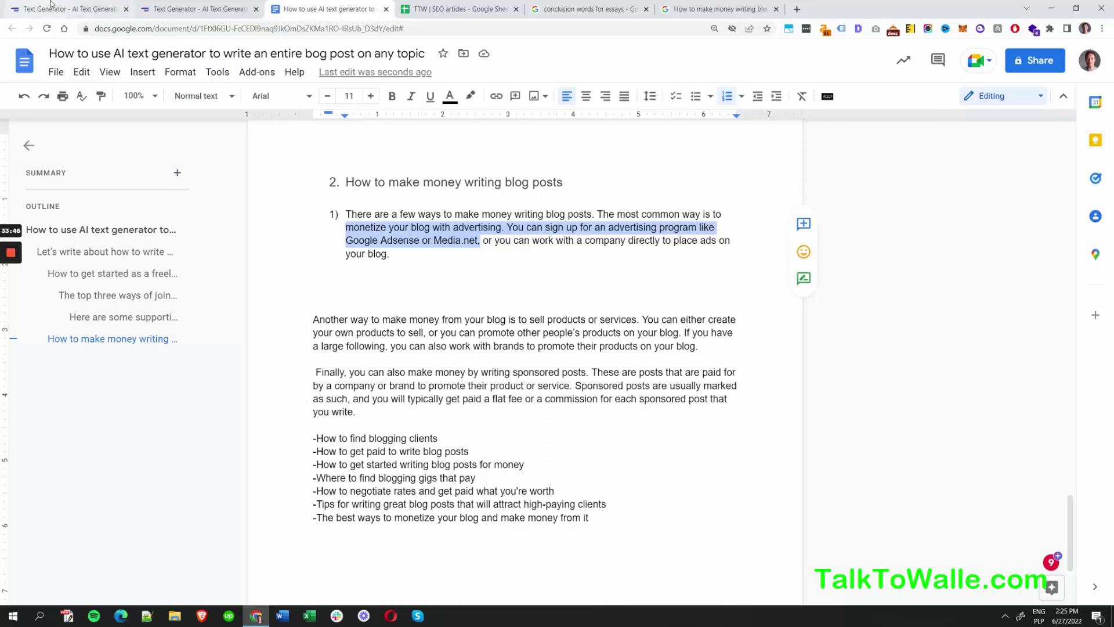
click(190, 6)
drag(482, 193, 223, 192)
key(ctrl+v)
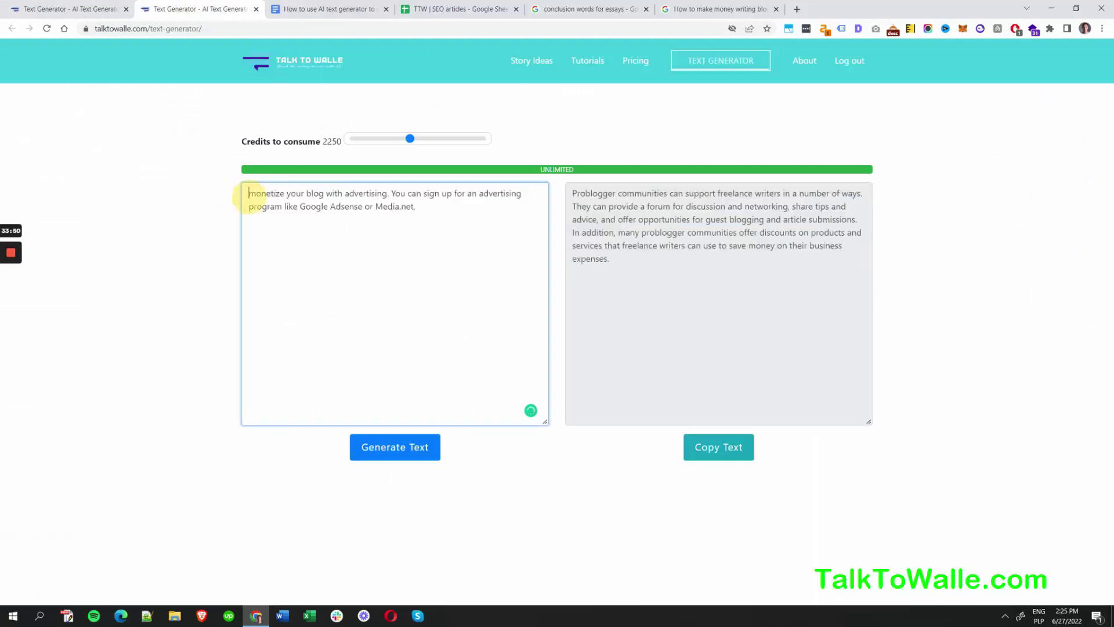
Step: Put "expand on this topic:" and a blank line before the pasted prompt passage and generate the text
text(expand)
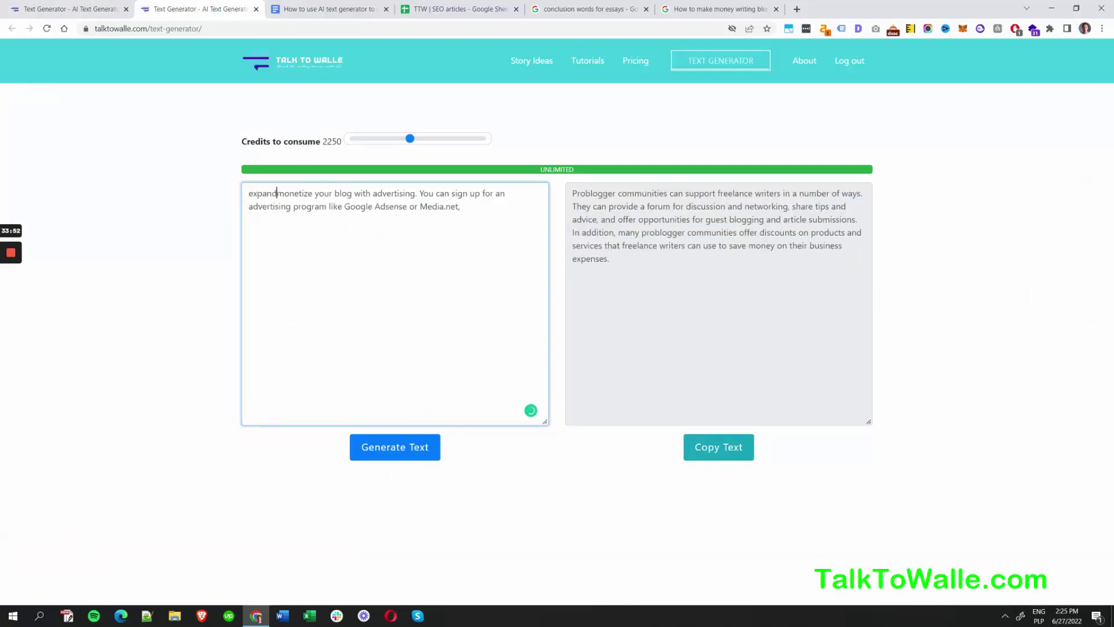
text(on this topic)
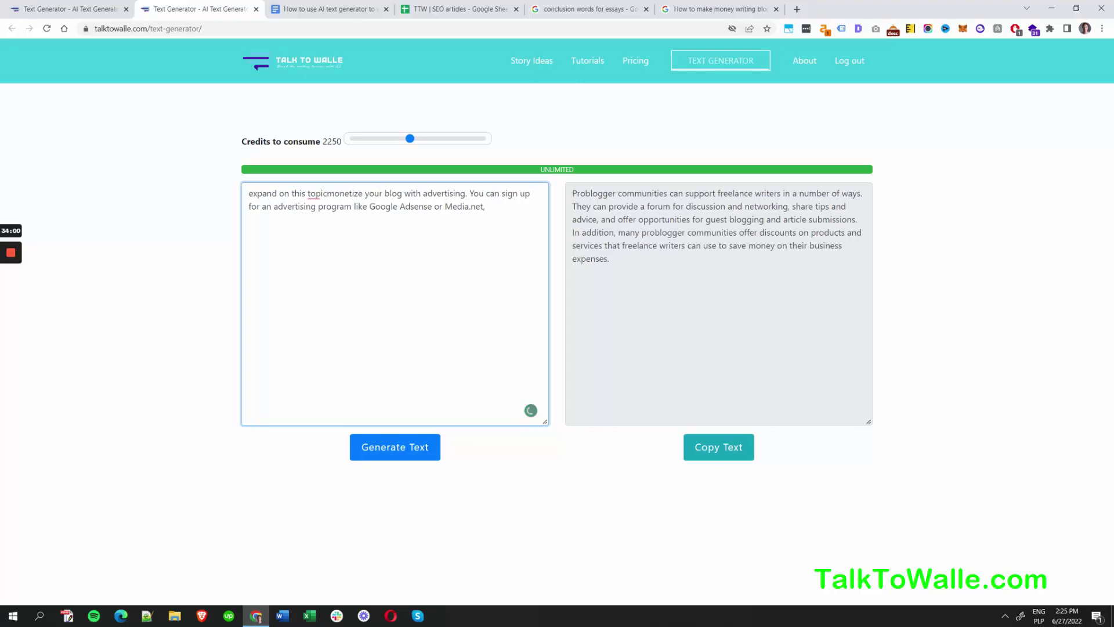
text(:)
key(Return)
key(Return)
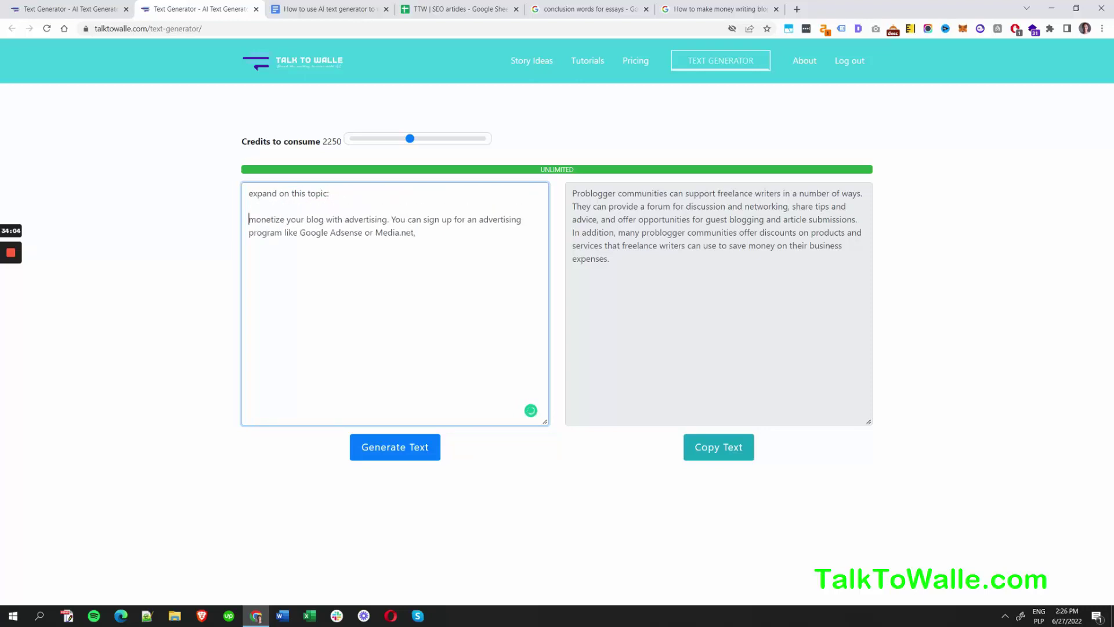
click(404, 448)
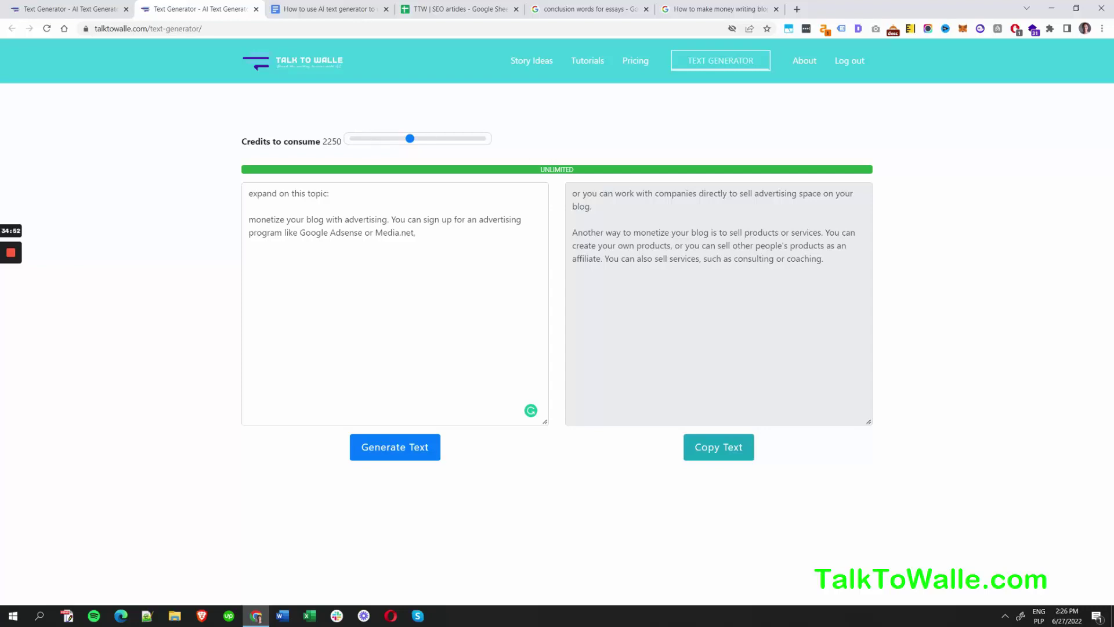
Step: Copy the generated sentence about working with companies directly to sell advertising space and append it to the prompt passage
click(721, 445)
drag(593, 207, 539, 197)
key(ctrl+c)
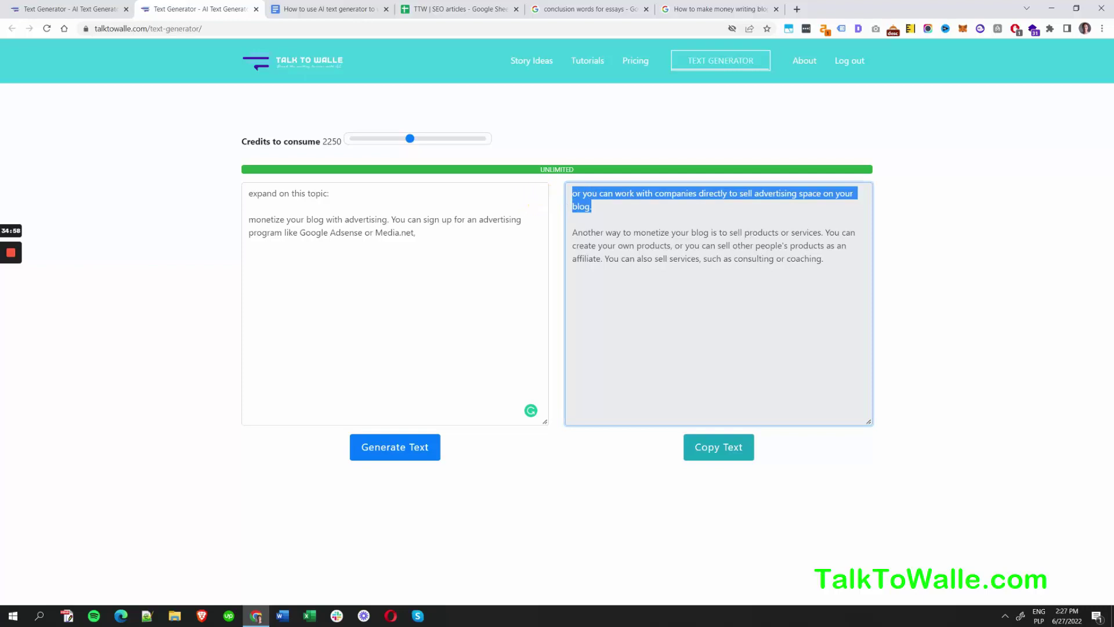
click(467, 228)
key(ctrl+v)
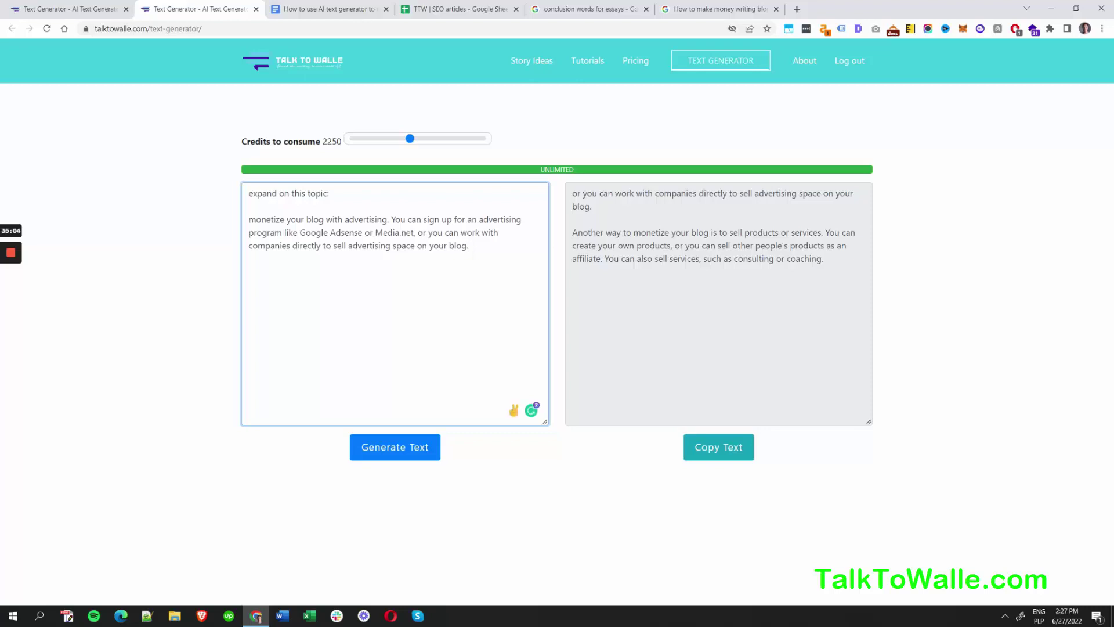
Step: Copy the extended advertising passage from the prompt and paste it over the selected passage in the document's first list item
drag(468, 246, 249, 219)
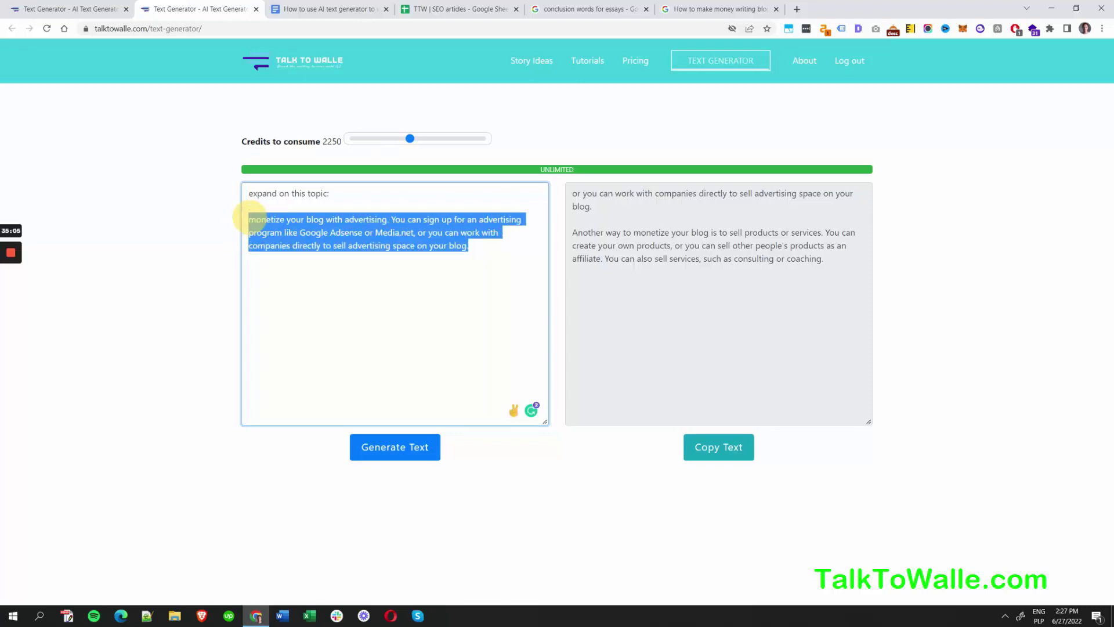
click(344, 6)
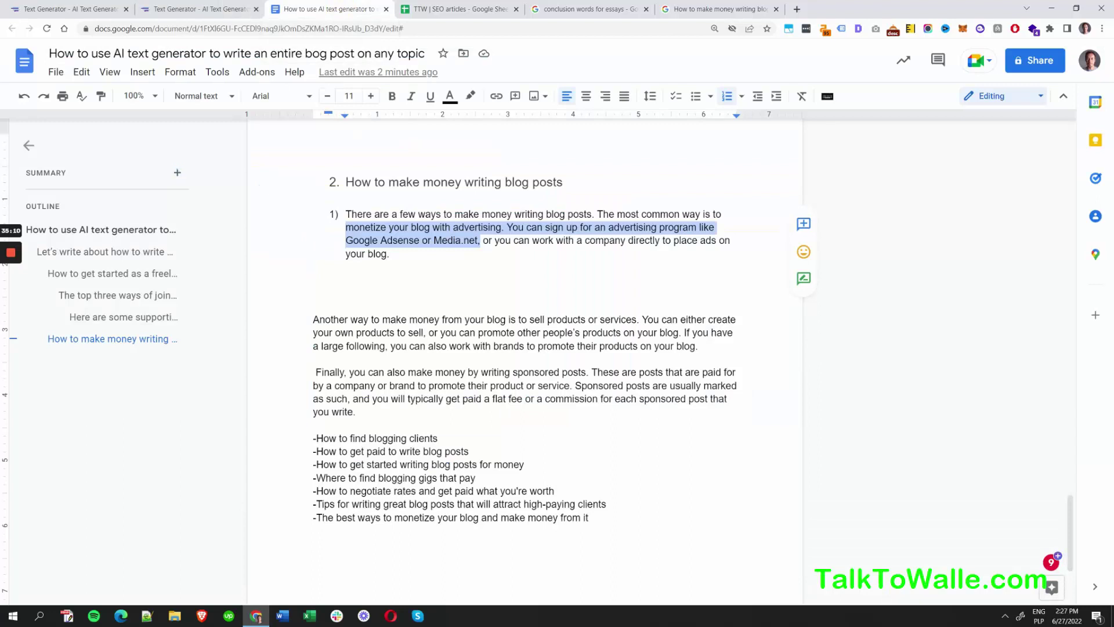
key(ctrl+v)
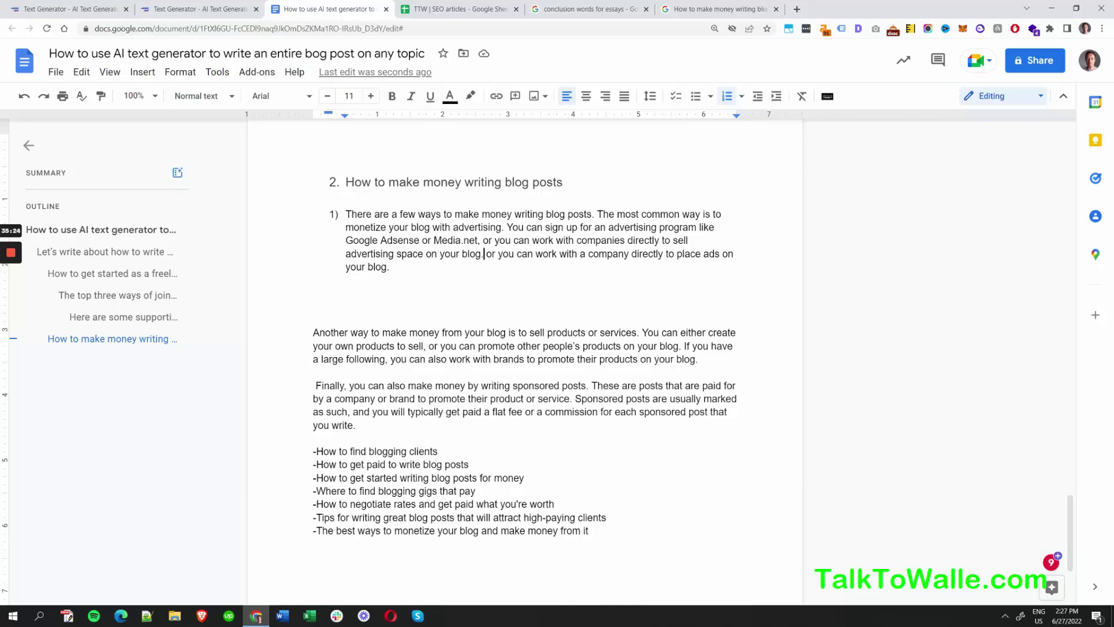
Step: Copy "can work with a company directly to place ads on your blog" and delete that redundant closing clause from the first list item
drag(516, 253, 386, 268)
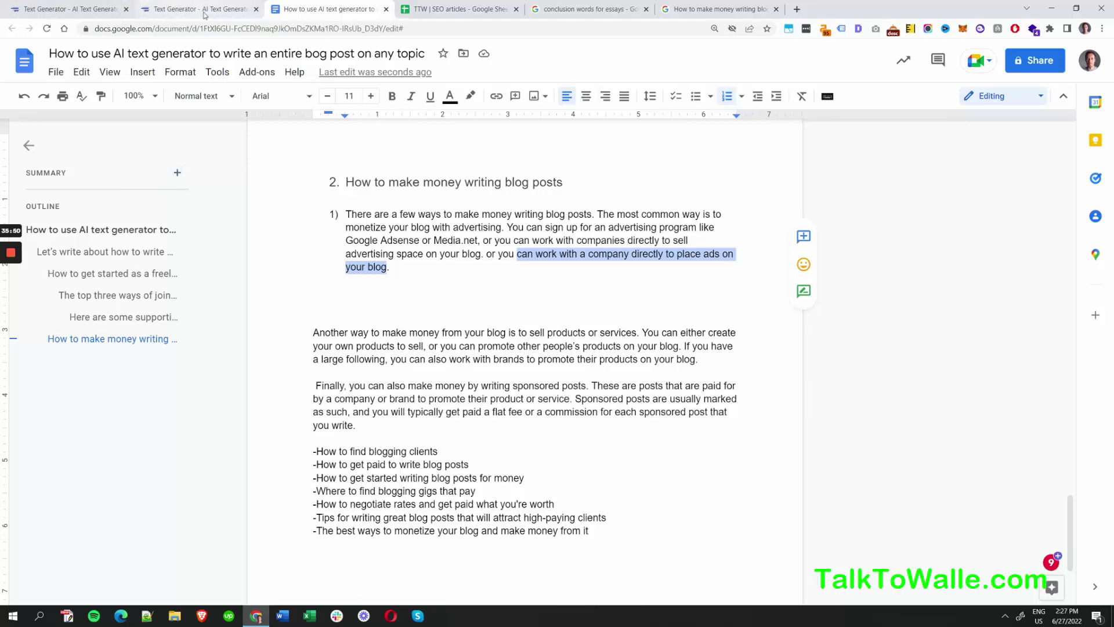
click(471, 254)
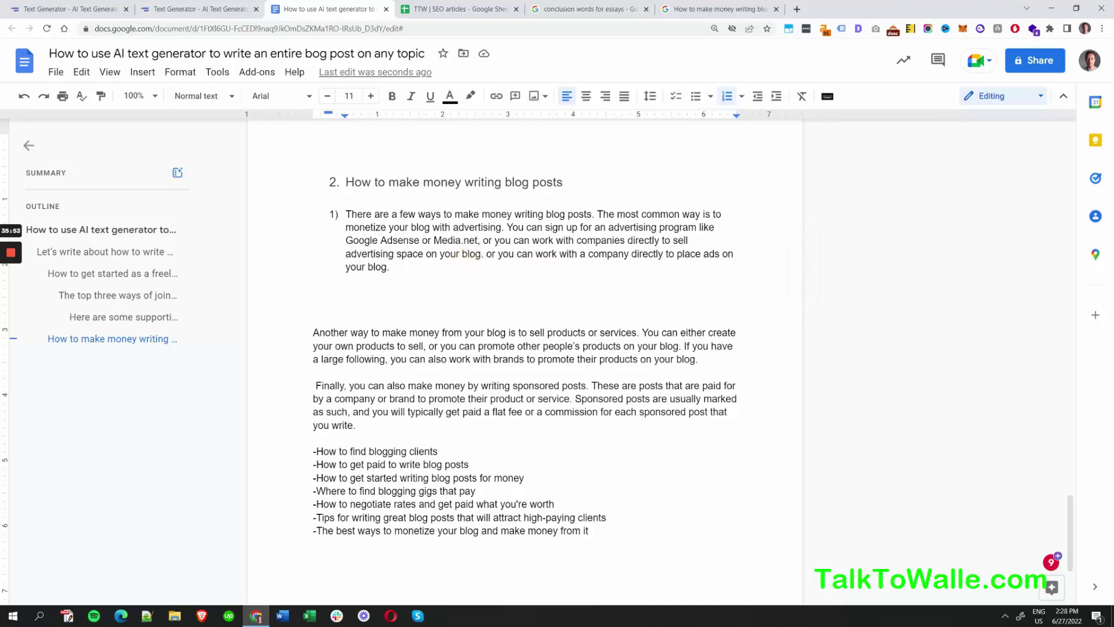
drag(395, 267, 492, 254)
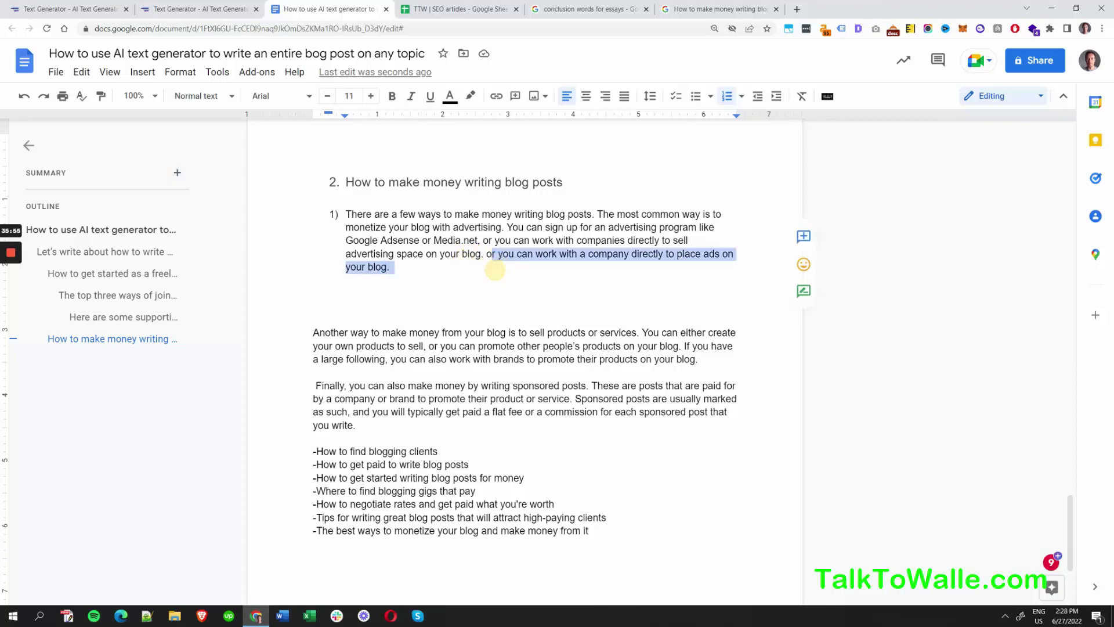
key(BackSpace)
key(BackSpace)
key(BackSpace)
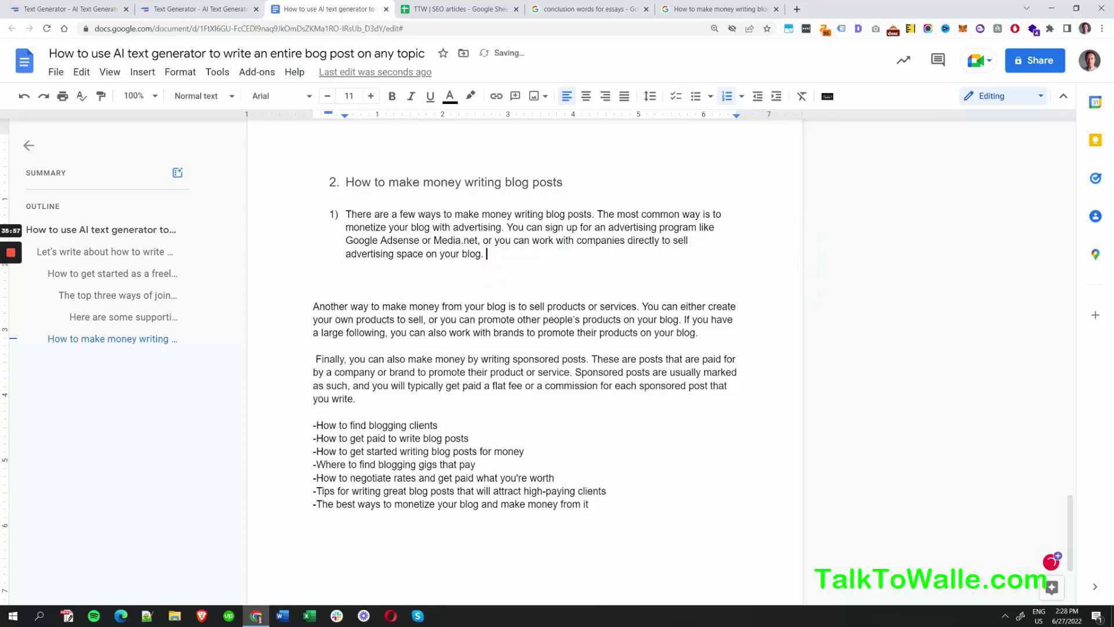
Step: Paste the copied phrase as the text generator's topic and replace its opening "can work with a" with "how to outreach to"
click(177, 8)
key(ctrl+v)
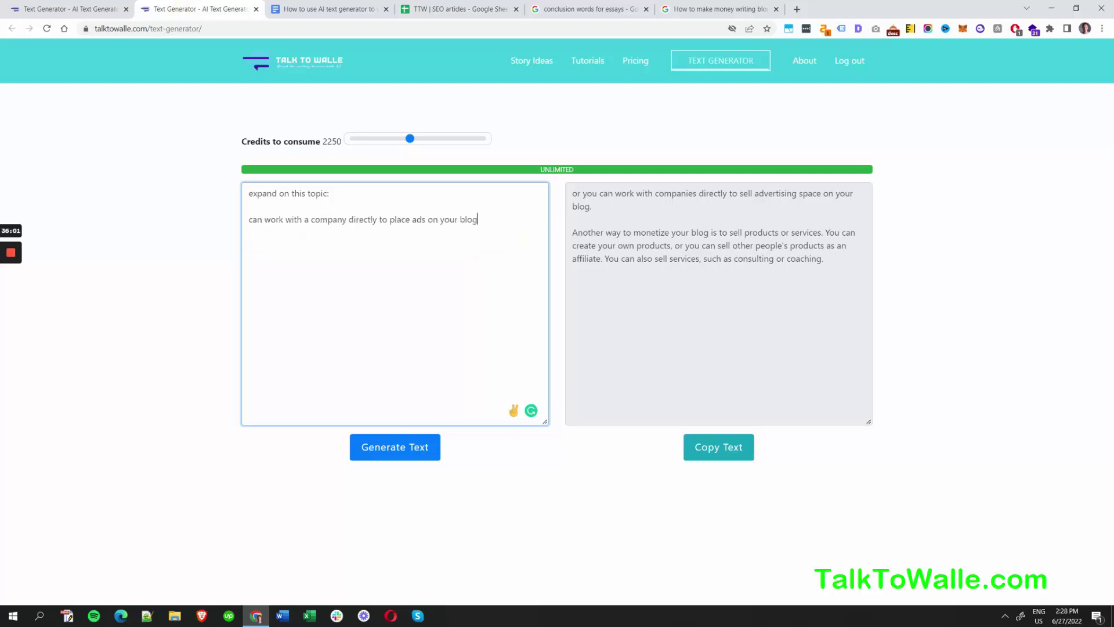
double_click(255, 220)
text(how to find)
key(Delete)
key(Delete)
key(Delete)
key(Delete)
key(Delete)
key(Delete)
key(Delete)
key(Delete)
key(Delete)
key(Delete)
key(Delete)
key(Delete)
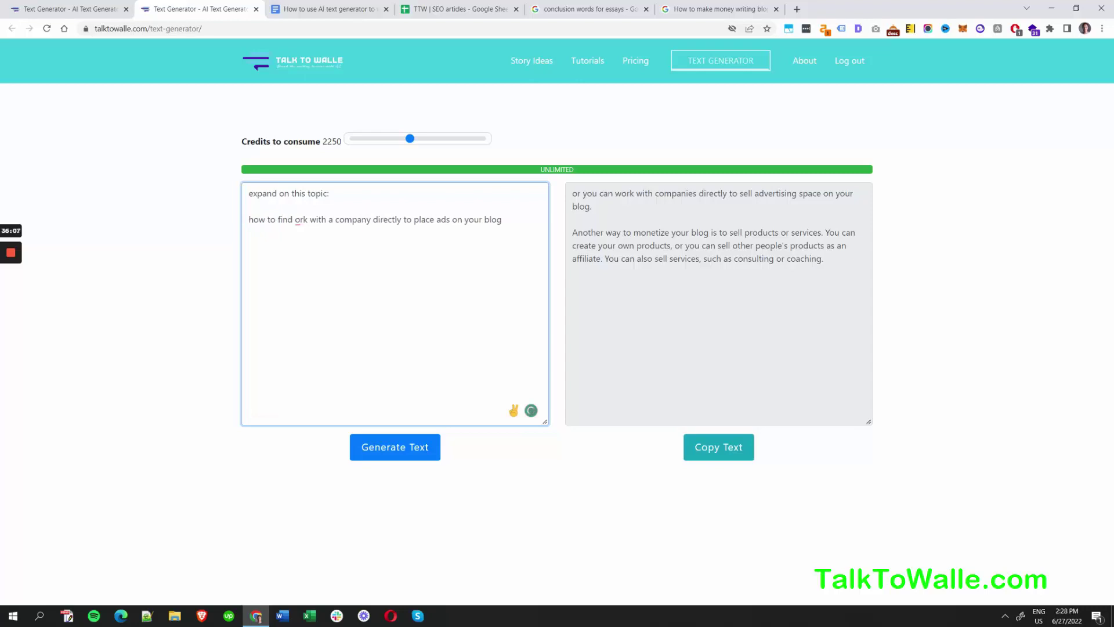
key(BackSpace)
key(BackSpace)
key(BackSpace)
key(BackSpace)
key(BackSpace)
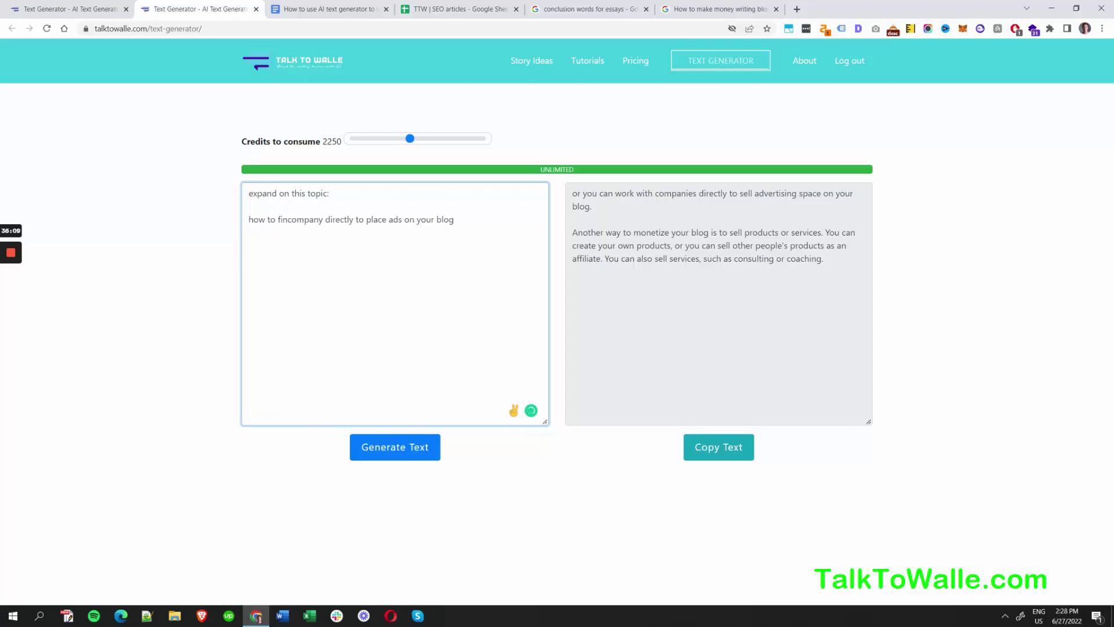
text(outreach )
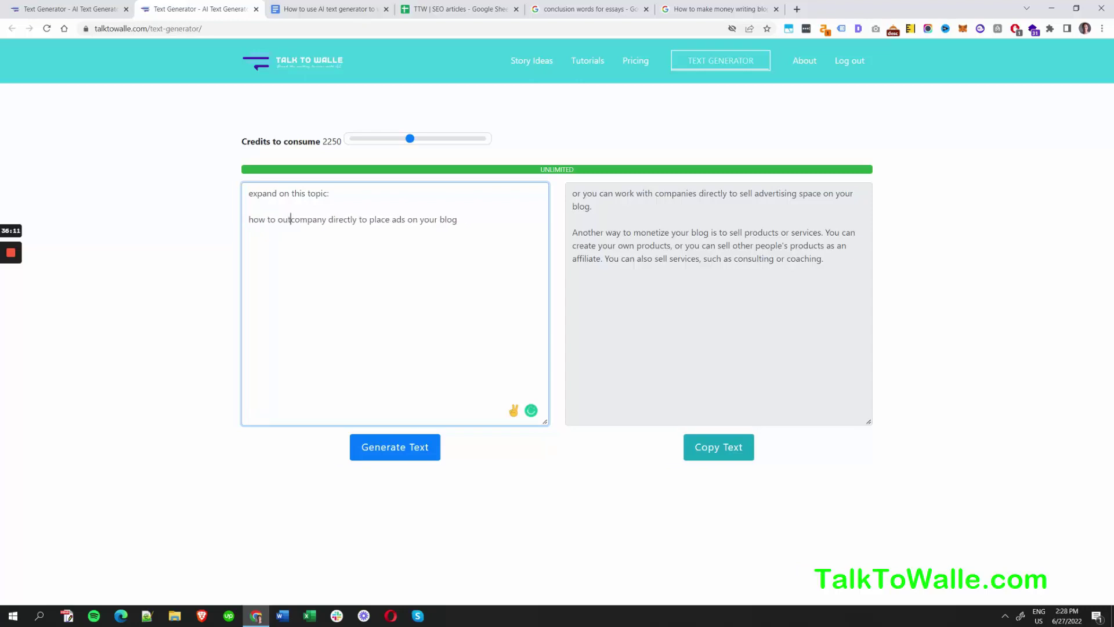
text(to)
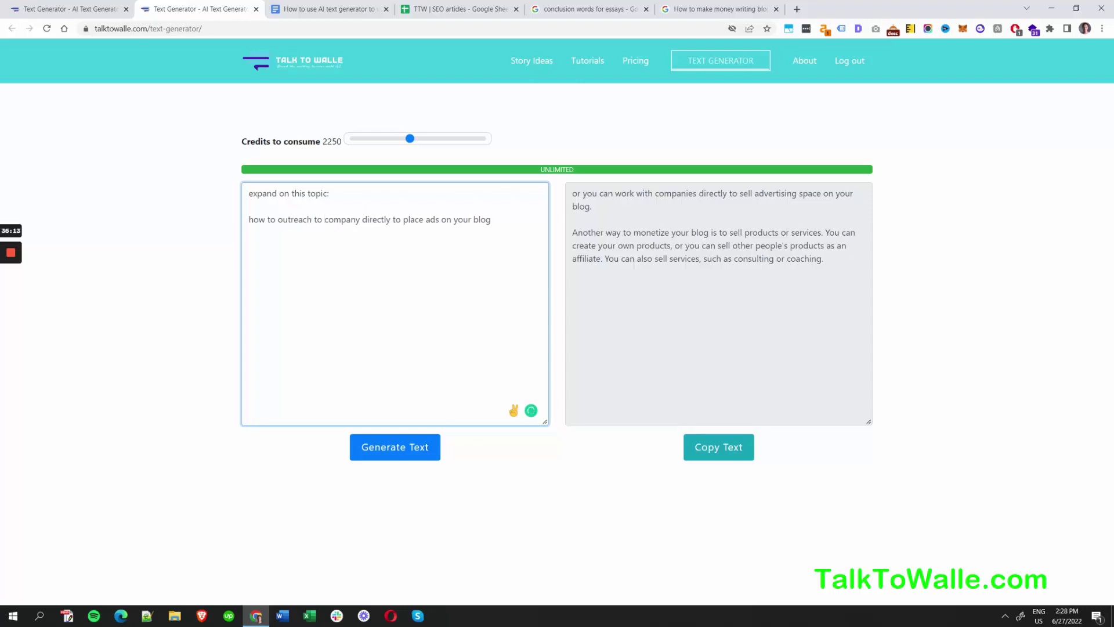
Step: Change "company" to "companies" in the prompt's topic line
key(Right)
key(Right)
key(Right)
key(Right)
key(Right)
key(Right)
key(BackSpace)
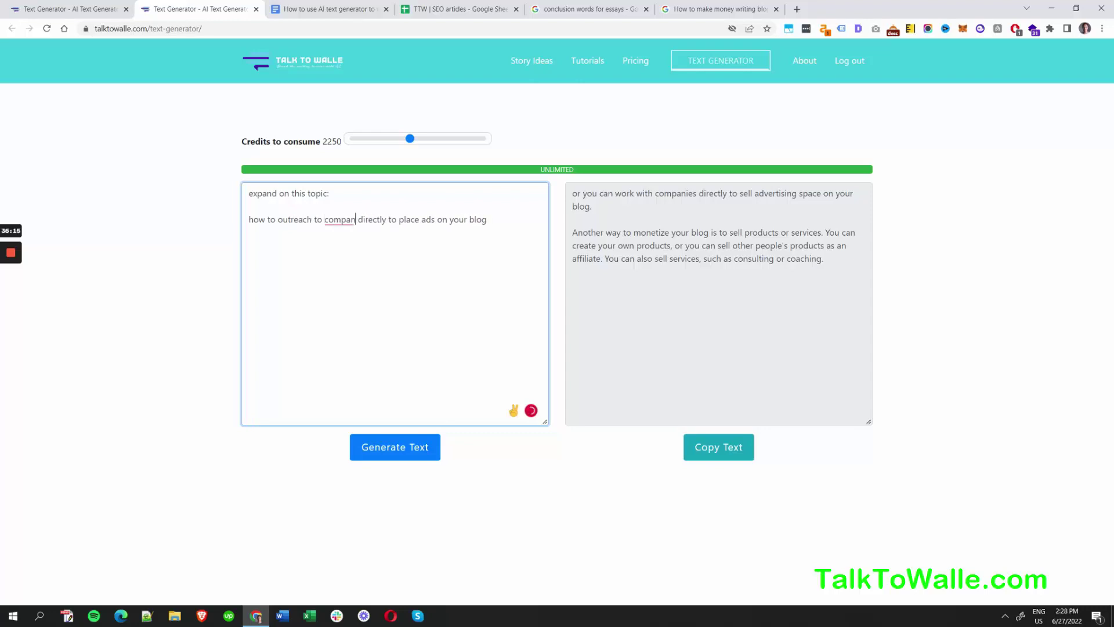
text(ies)
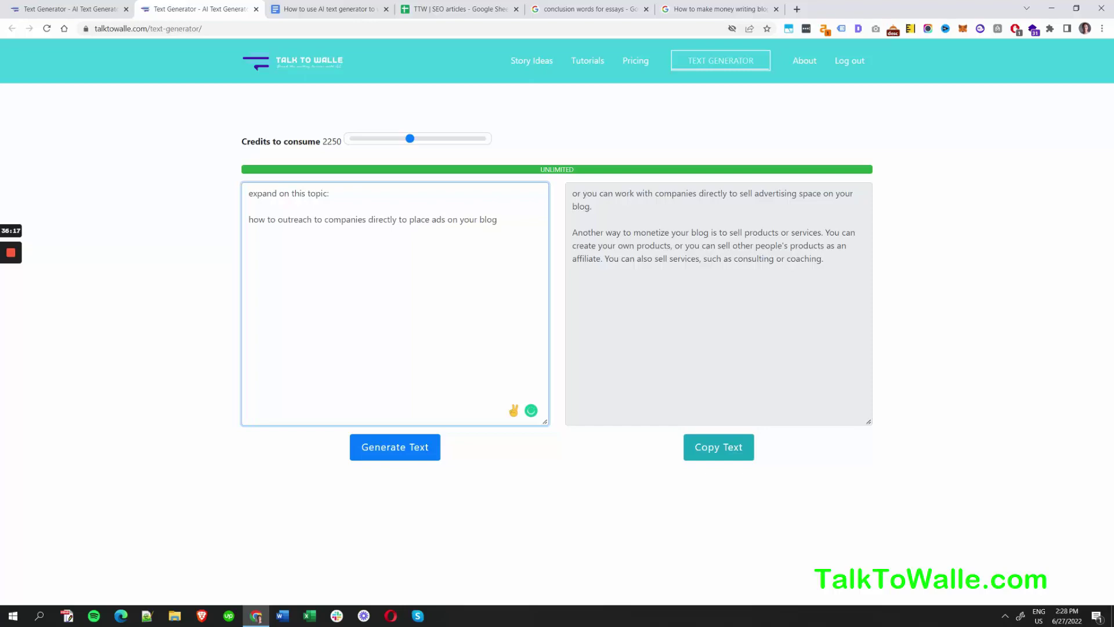
Step: Select the prompt's topic line, close the Google results and Upwork pages, and return to the text generator
drag(497, 219, 233, 214)
click(325, 9)
click(189, 5)
click(75, 9)
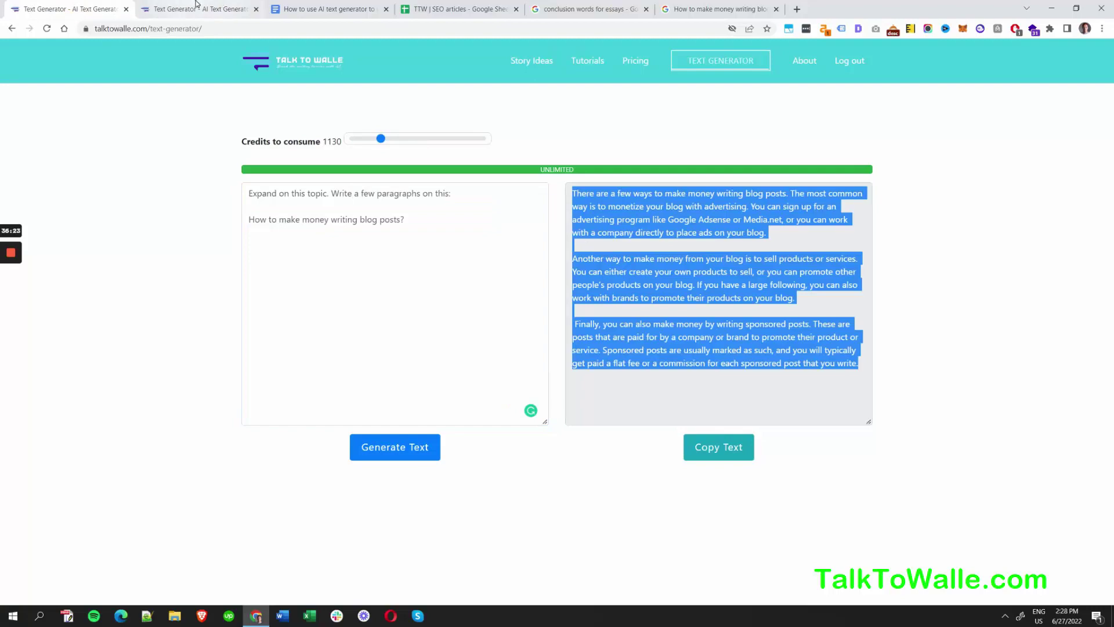
click(722, 7)
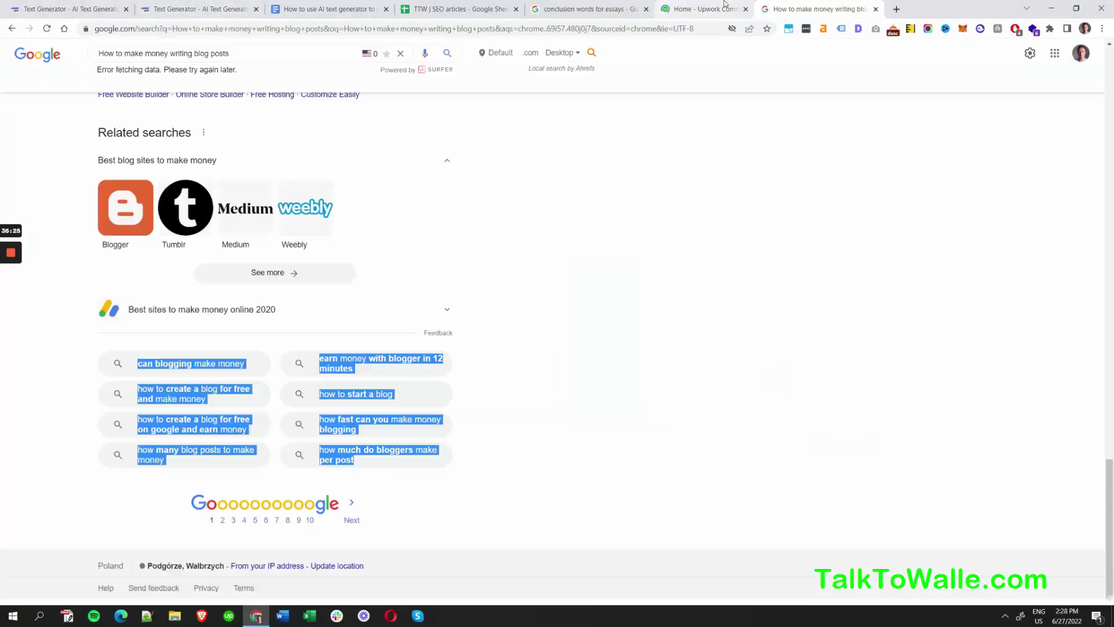
key(ctrl+w)
click(745, 8)
click(200, 9)
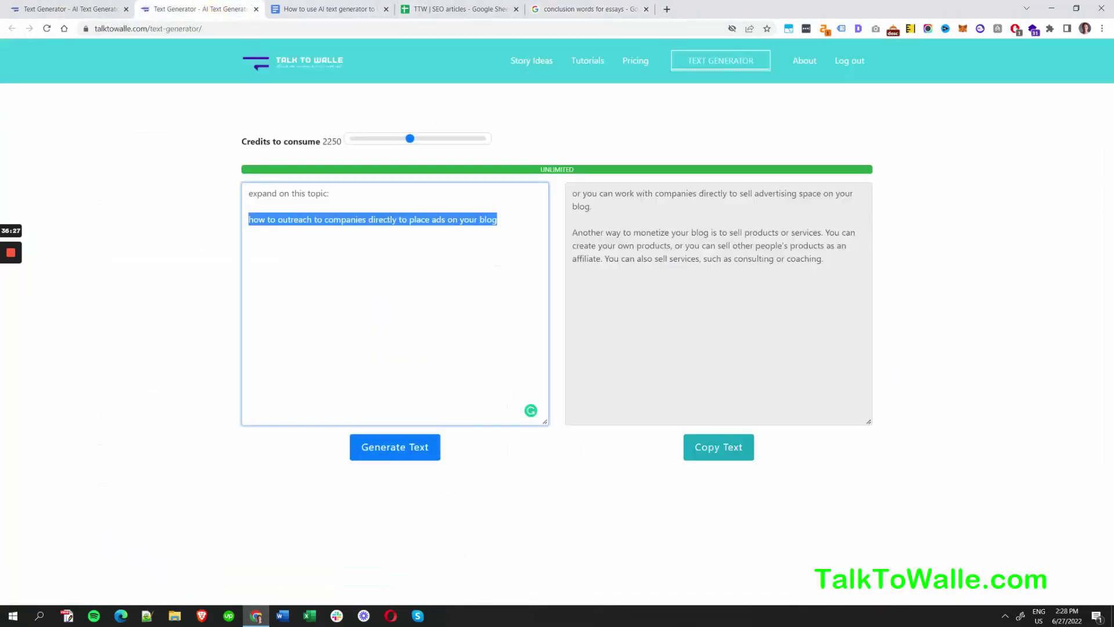
Step: Open another text generator page and enter the instruction "Correct this to standard English:" followed by a blank line
middle_click(714, 62)
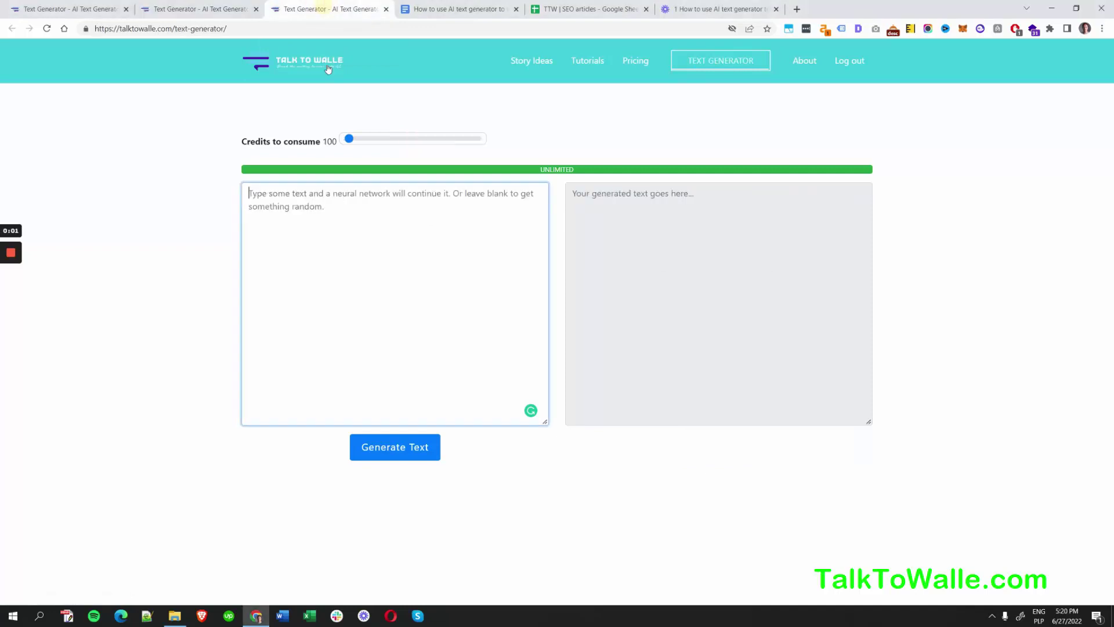
text(Correct this to standard English:)
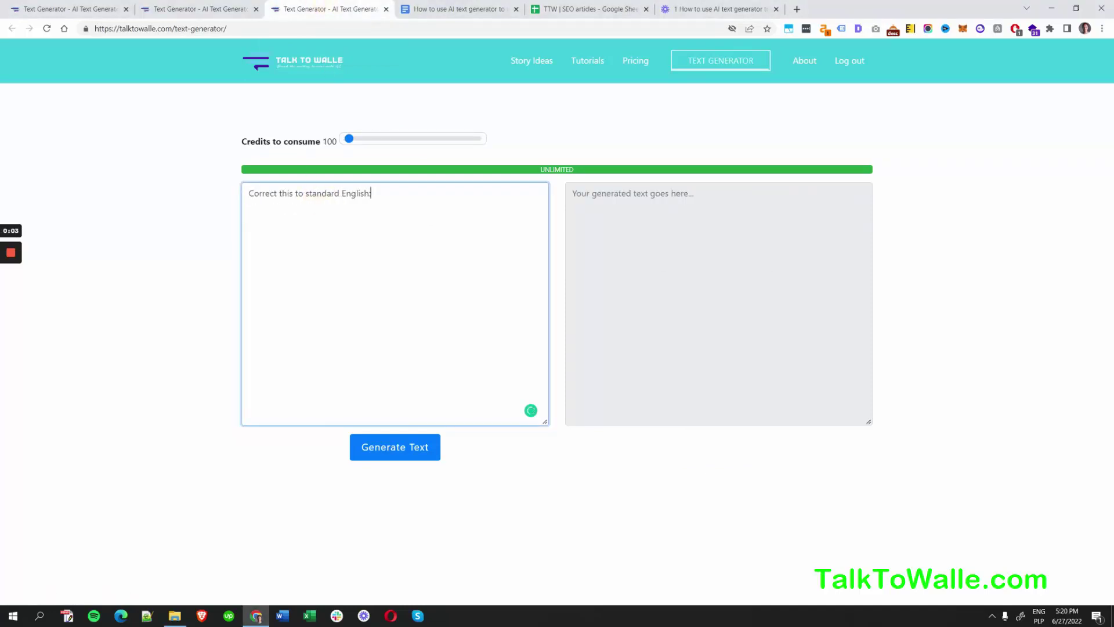
key(Return)
key(Return)
Step: Copy the topic line "how to outreach to companies directly to place ads on your blog" into the correction prompt and generate the text
click(192, 9)
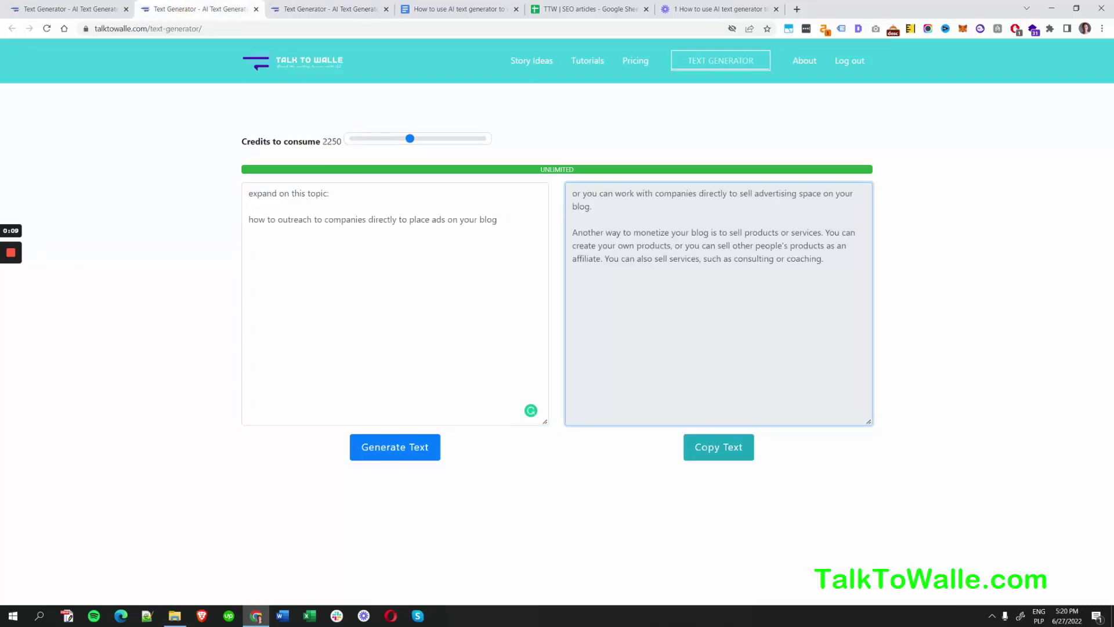
triple_click(256, 219)
key(ctrl+c)
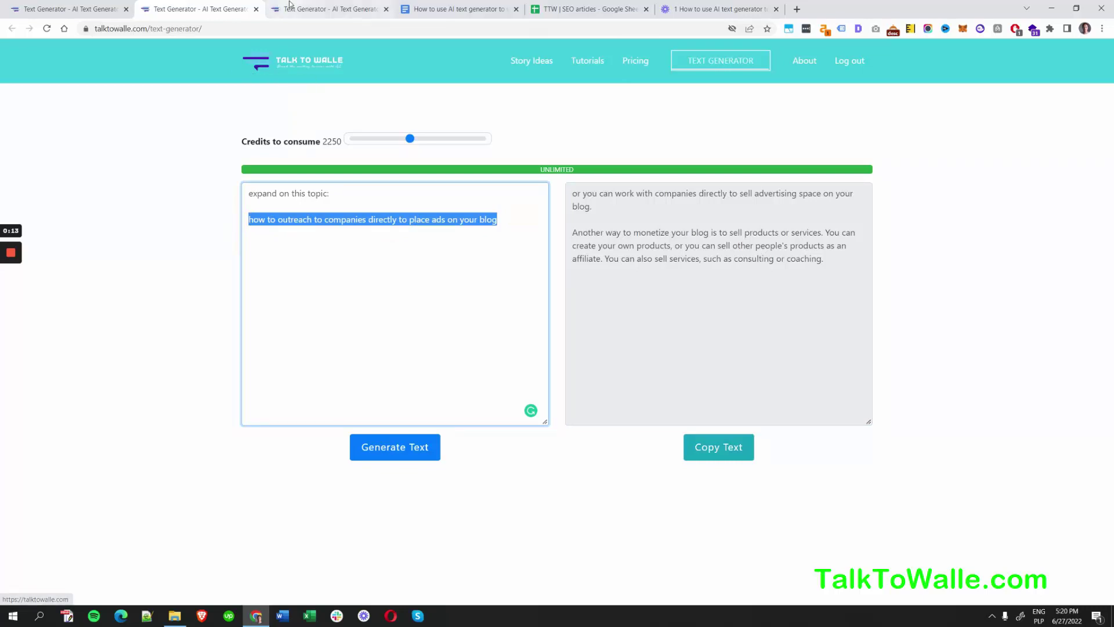
click(313, 9)
key(ctrl+v)
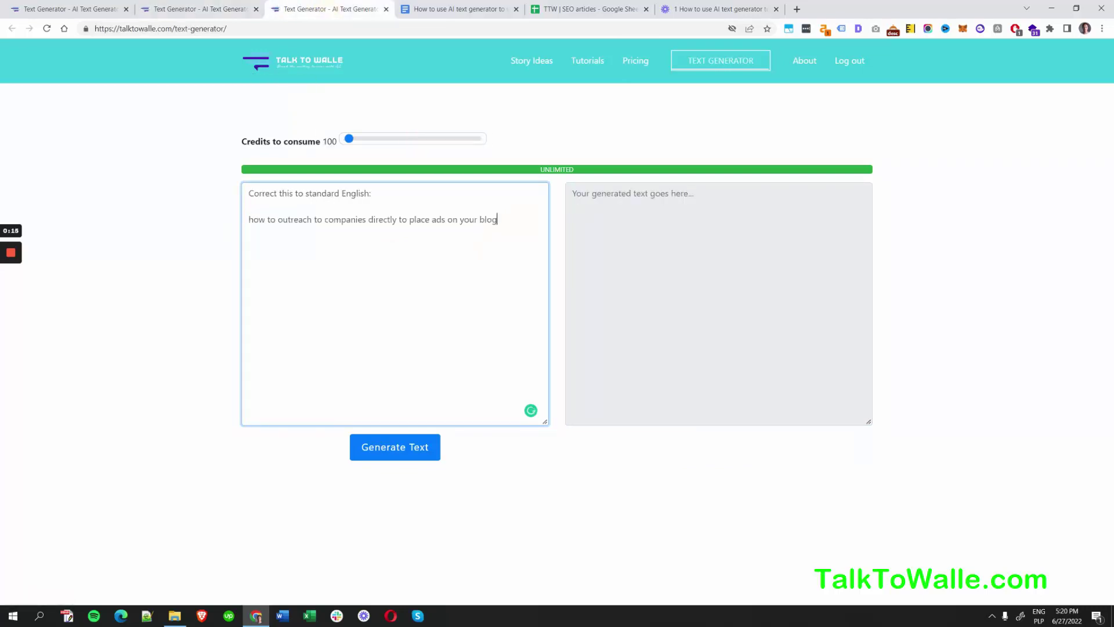
click(419, 448)
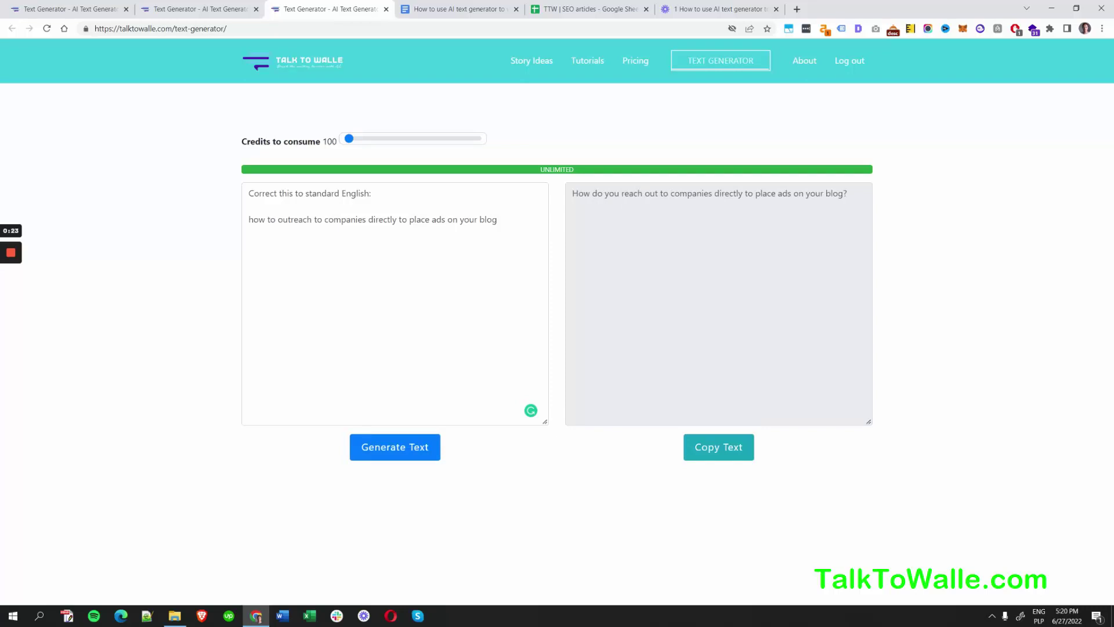
Step: Copy the corrected question about reaching out to companies and paste it on an unnumbered line below the first item of section 2
drag(848, 193, 552, 187)
key(ctrl+c)
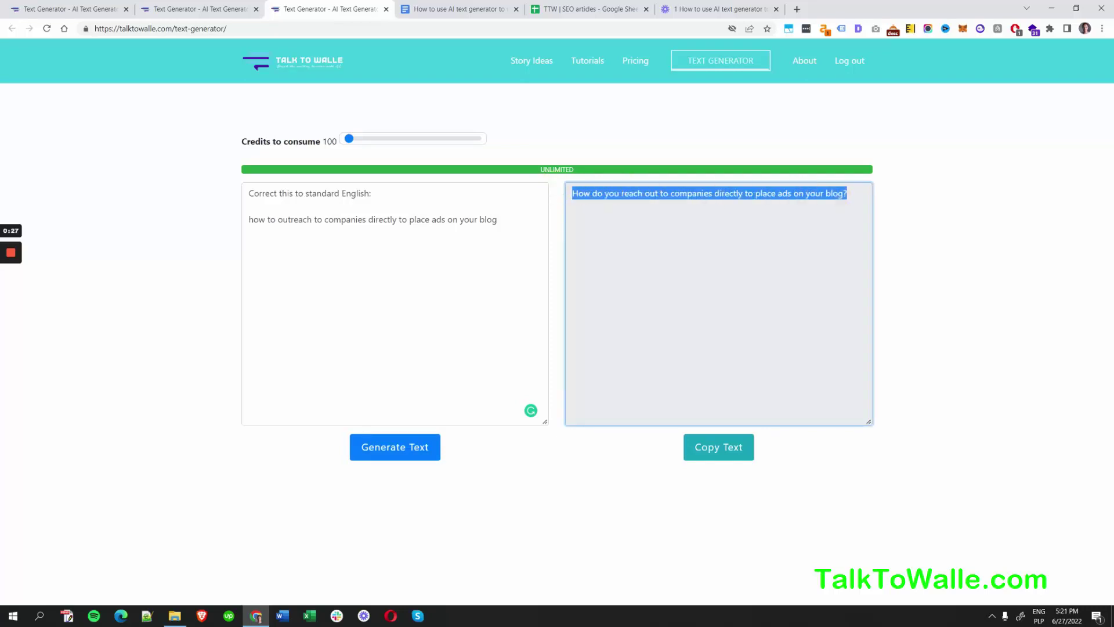
click(197, 8)
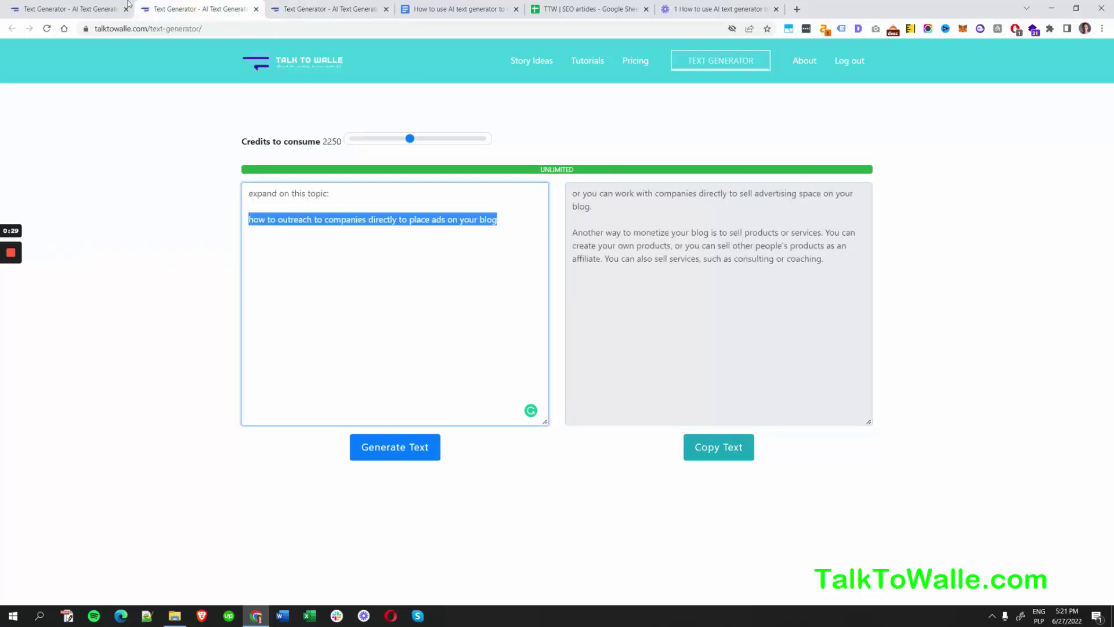
click(493, 8)
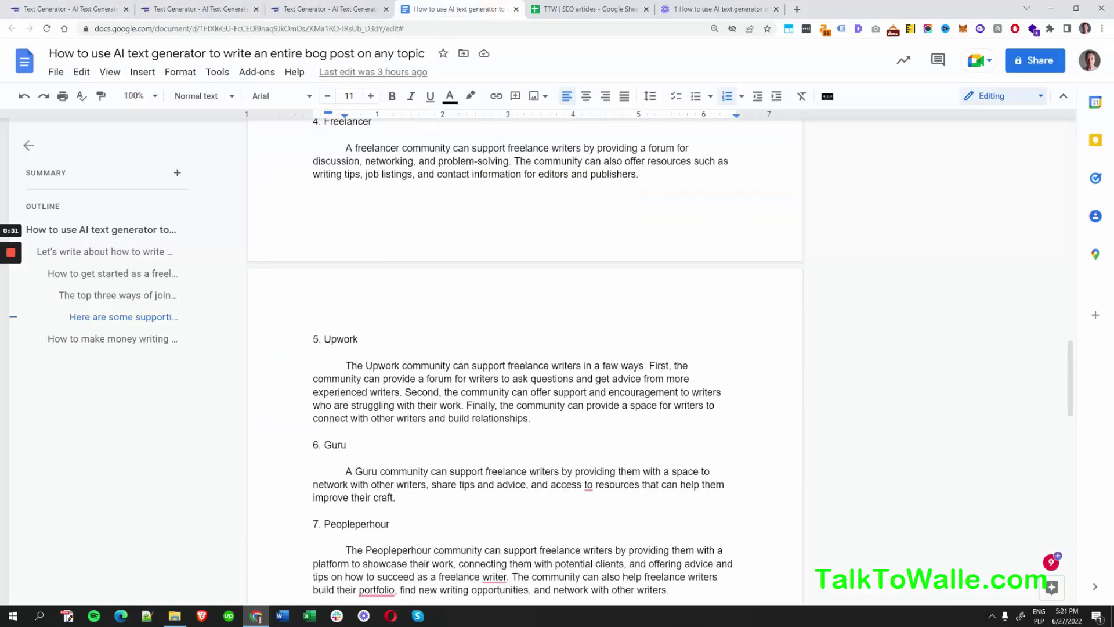
scroll(525, 360, down, 3)
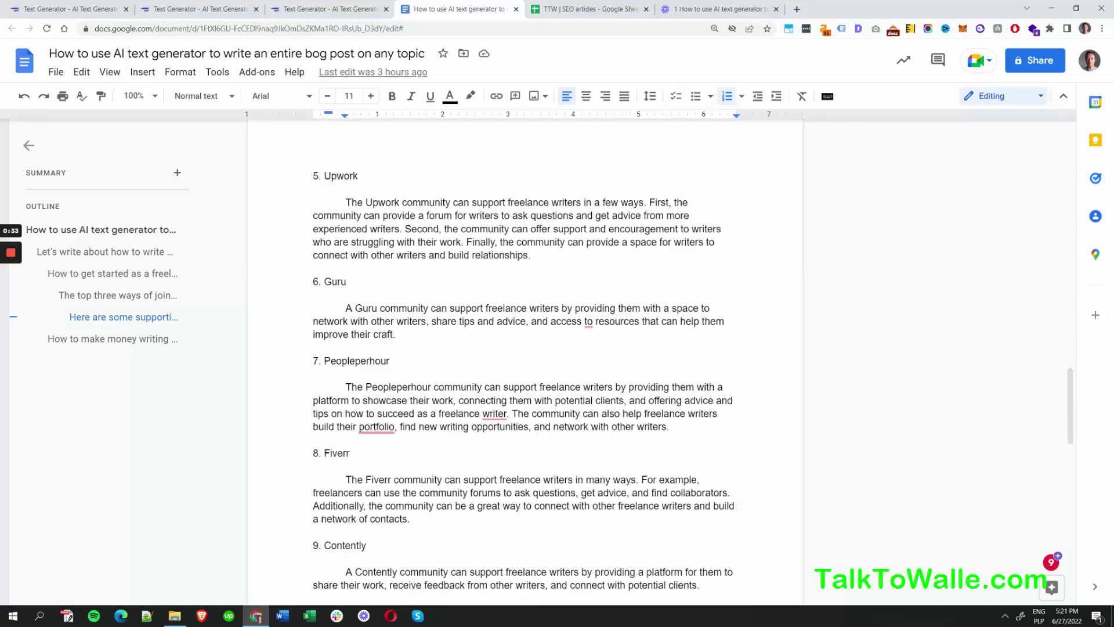
scroll(525, 359, down, 12)
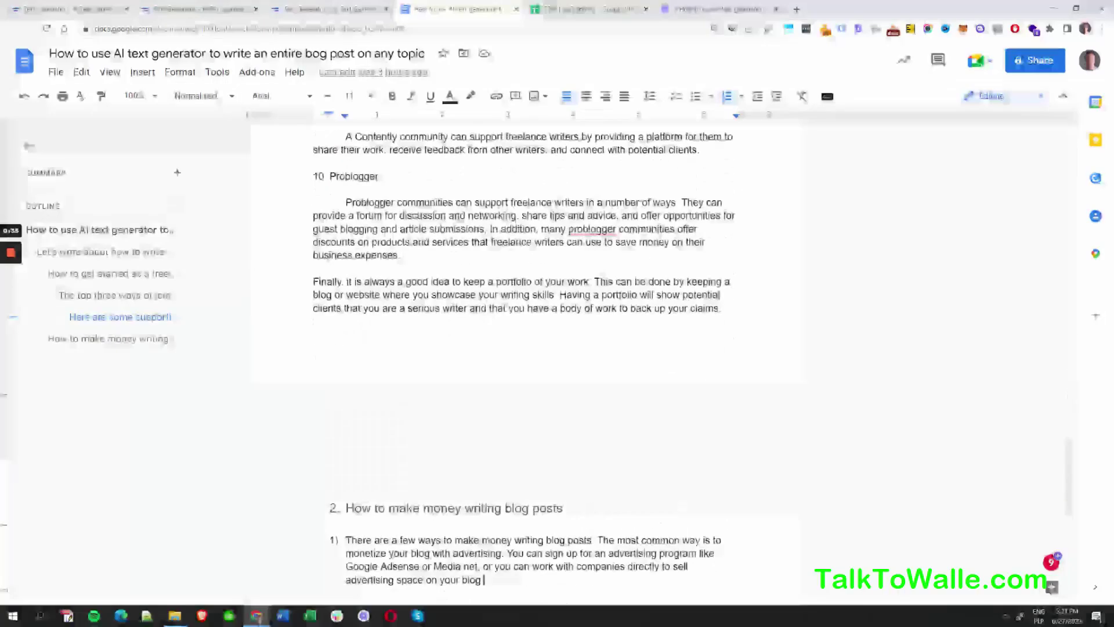
scroll(525, 359, down, 2)
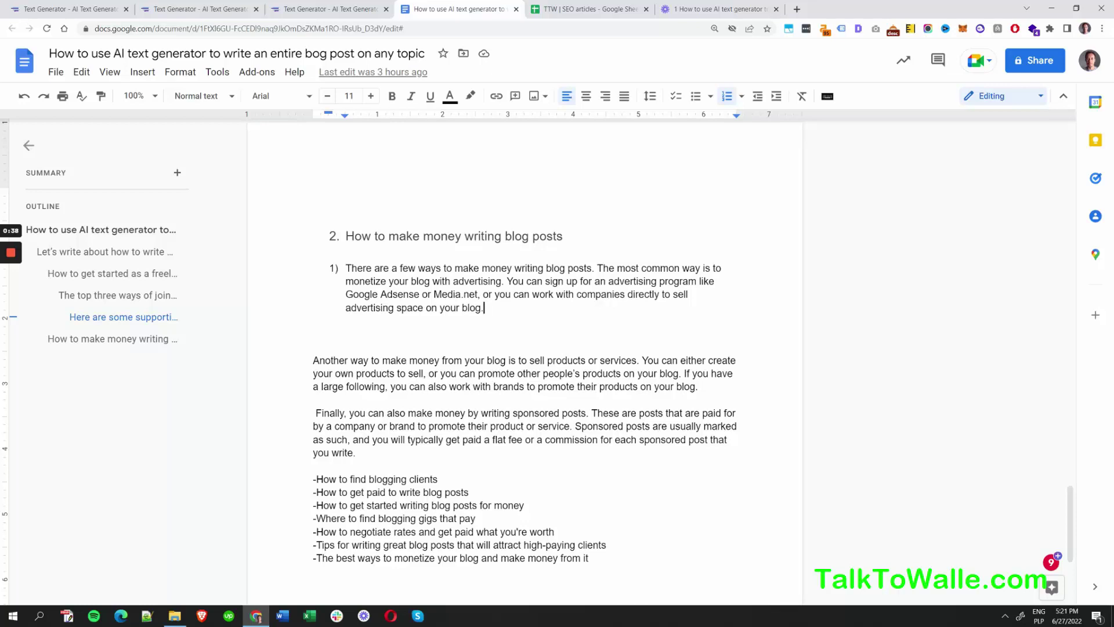
key(Return)
key(BackSpace)
key(ctrl+v)
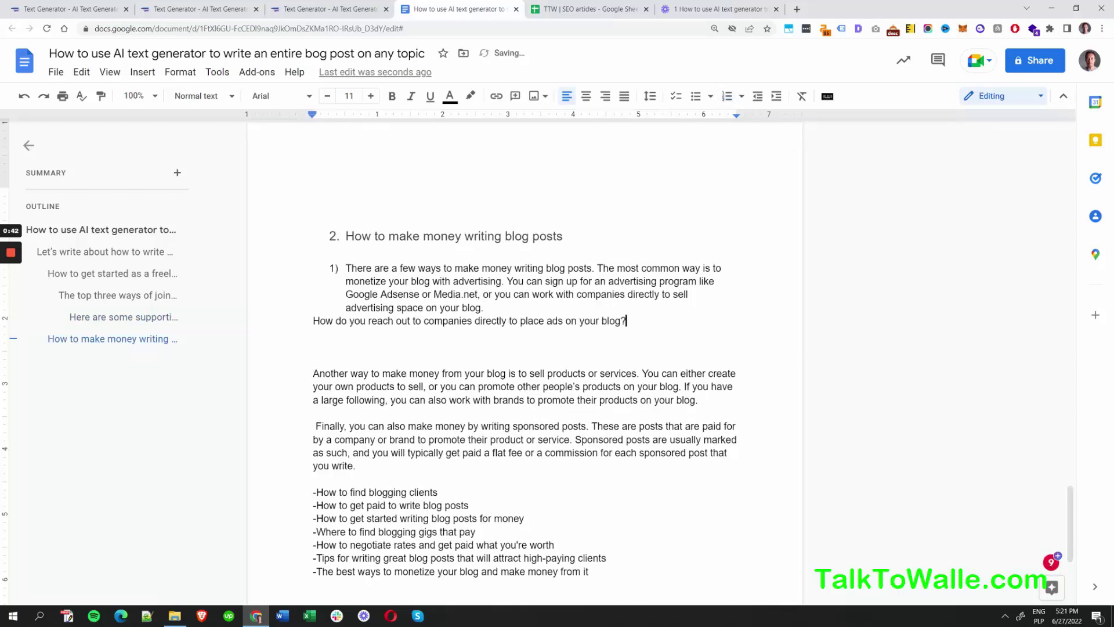
Step: Insert a blank unnumbered line between the first list item and the pasted question, and indent the question's first line
click(313, 320)
click(500, 309)
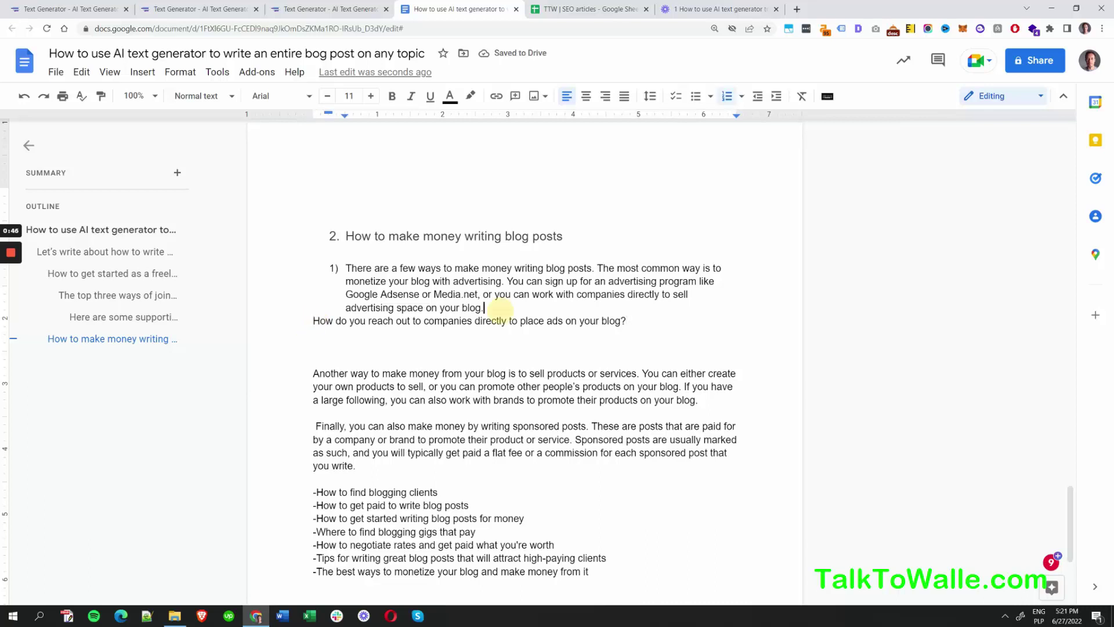
key(Return)
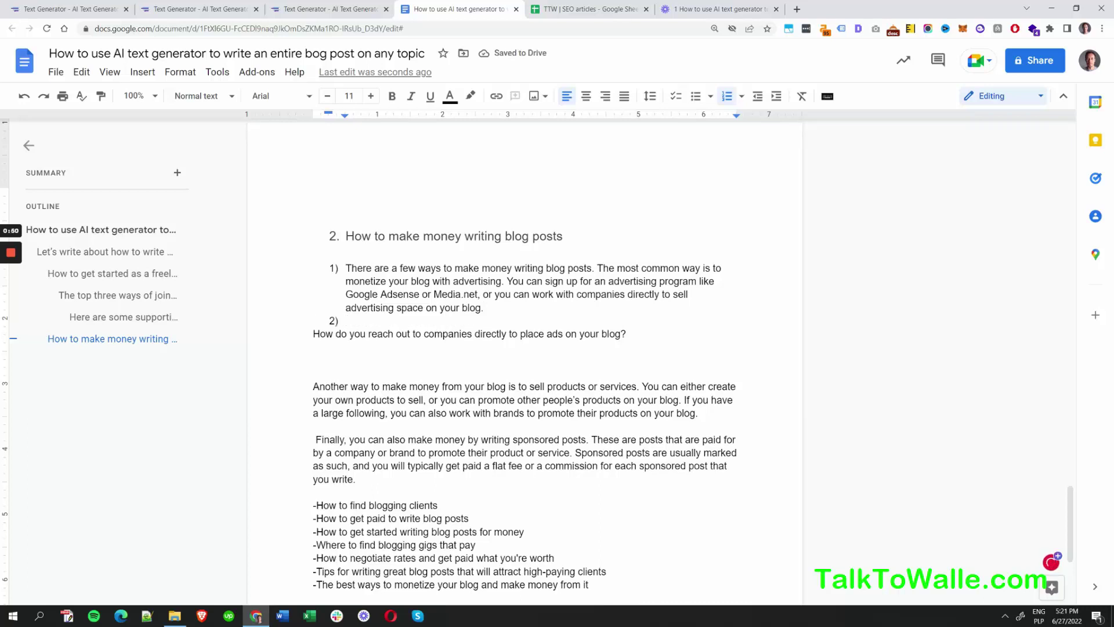
click(726, 96)
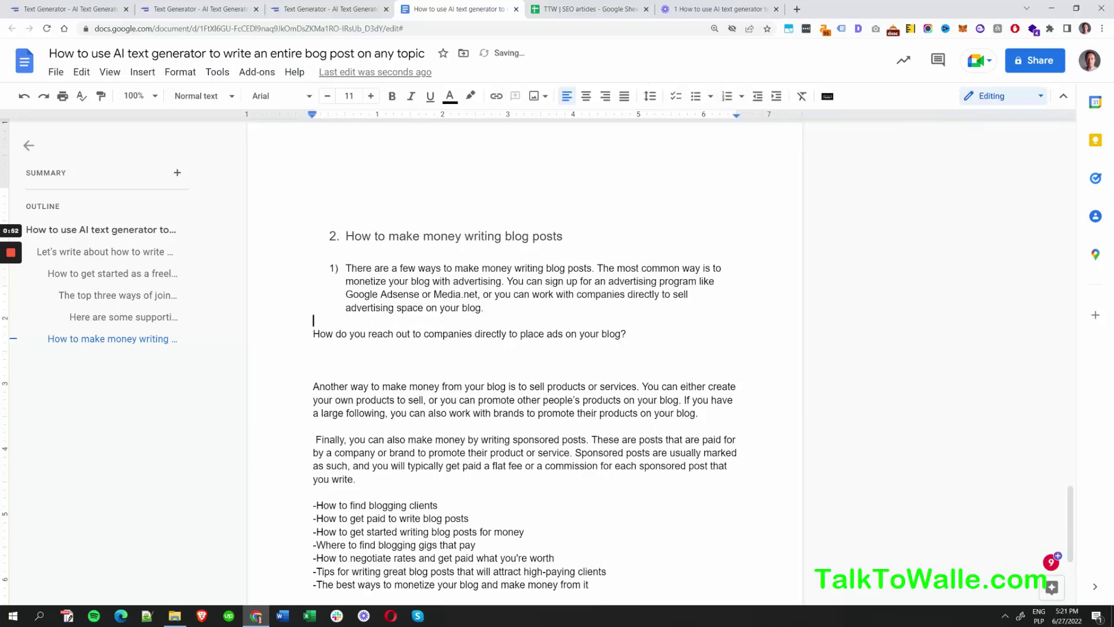
click(314, 333)
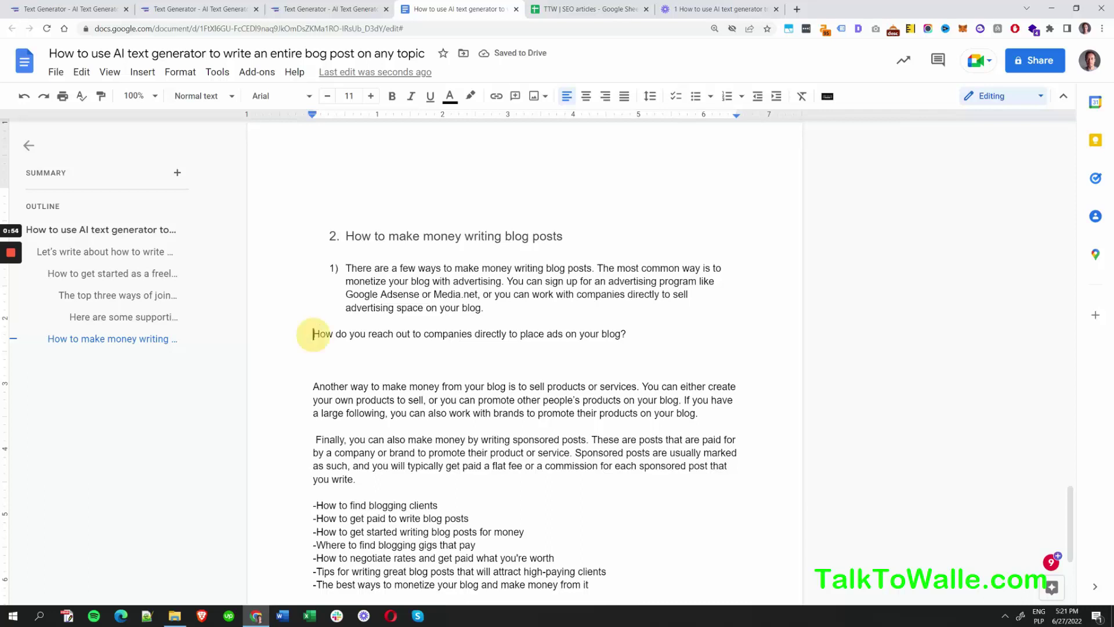
key(Tab)
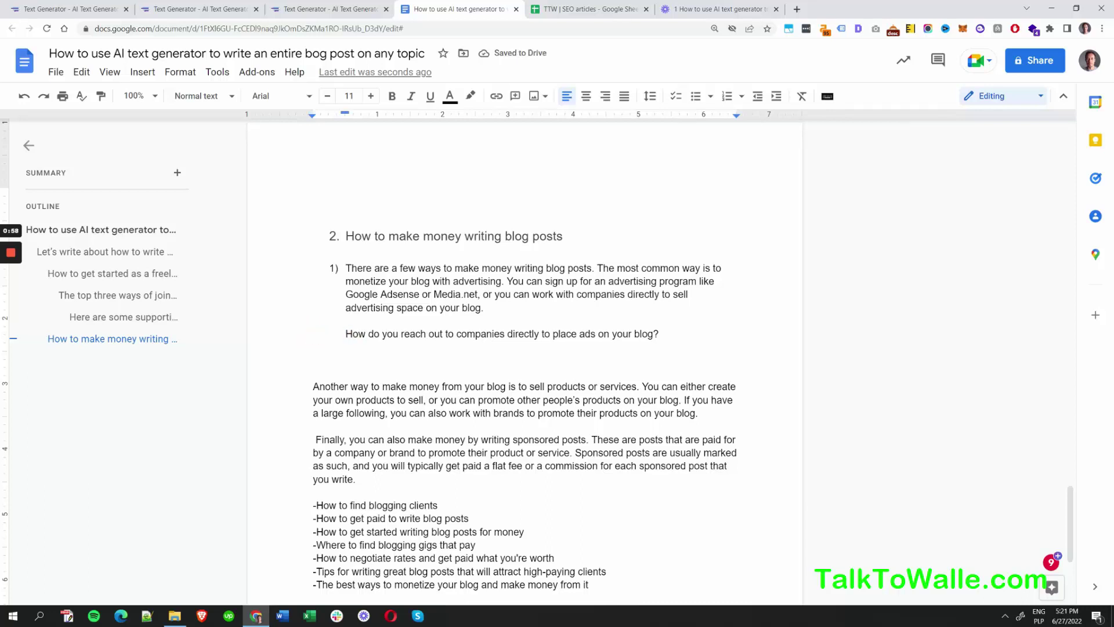
Step: Copy the indented question, replace the topic of the "expand on this topic:" prompt with it, and generate the text
drag(659, 334, 347, 332)
key(ctrl+c)
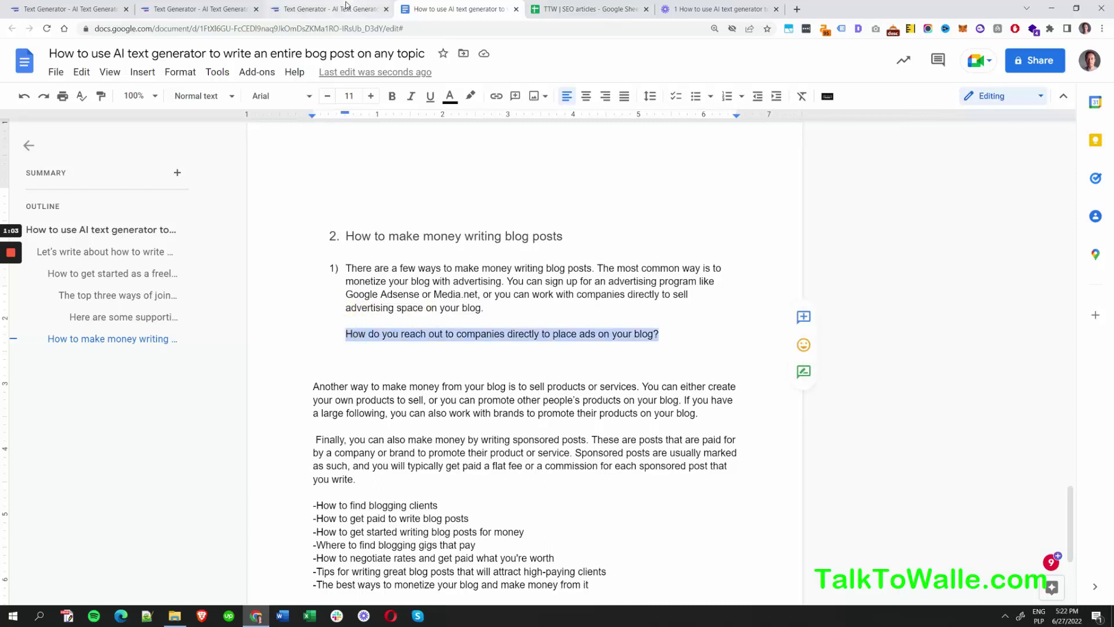
click(204, 3)
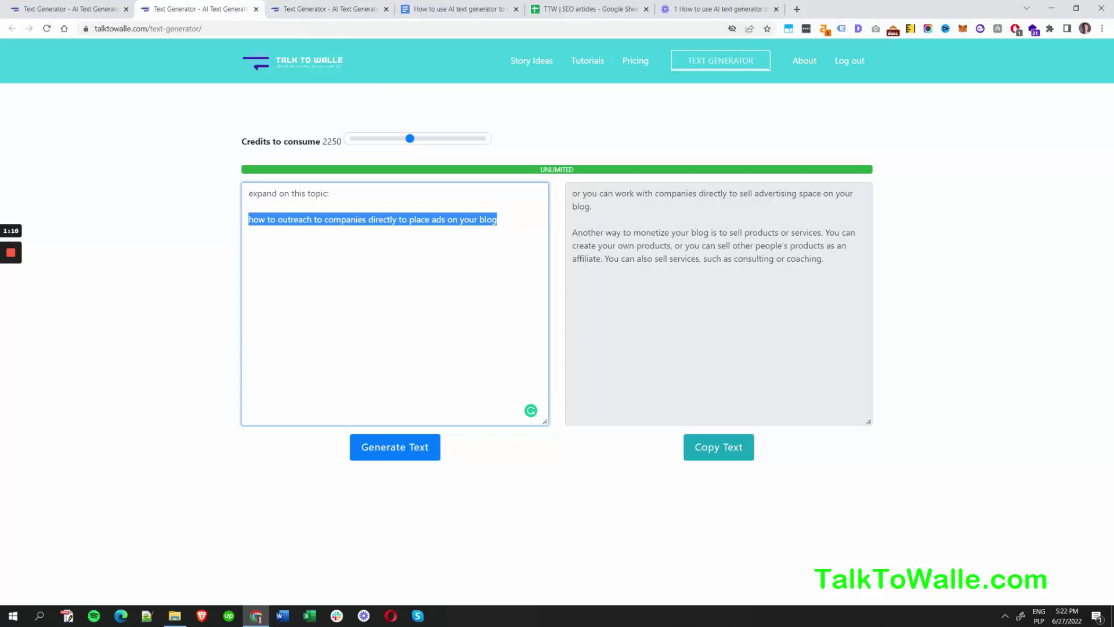
key(ctrl+v)
click(436, 450)
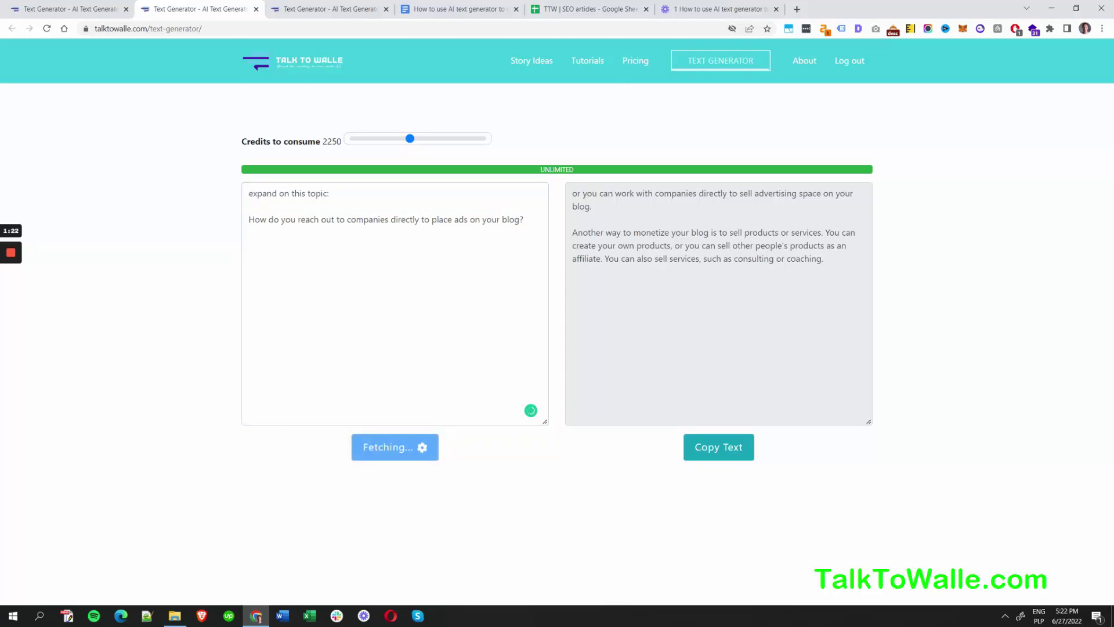
Step: Copy the whole generated paragraph and paste it below the question in the document, leaving one blank line between them
click(715, 441)
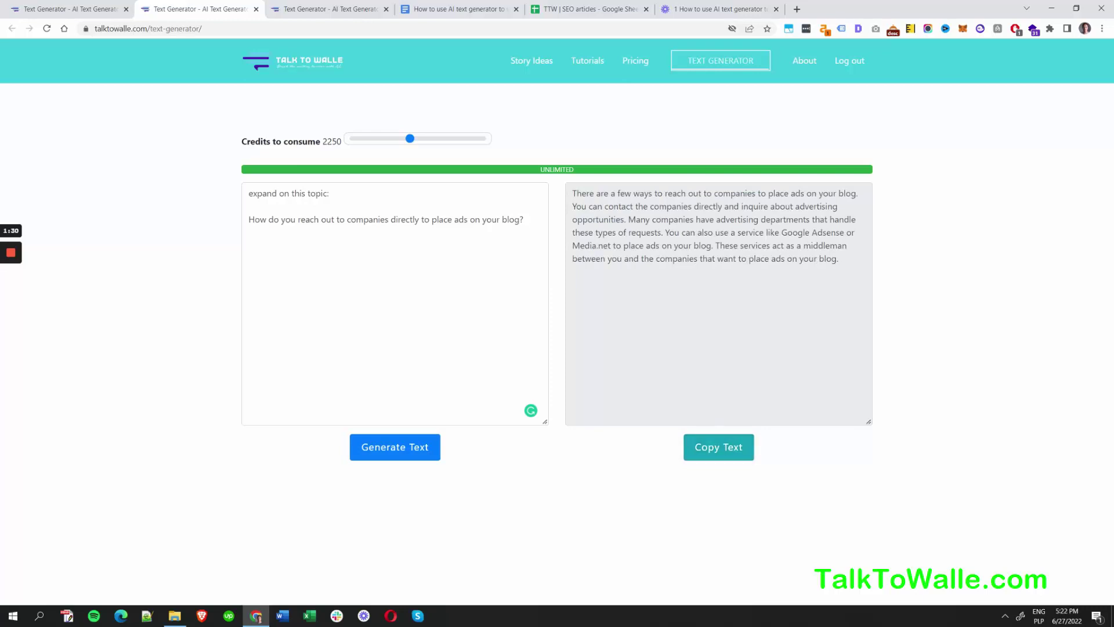
drag(696, 219, 809, 222)
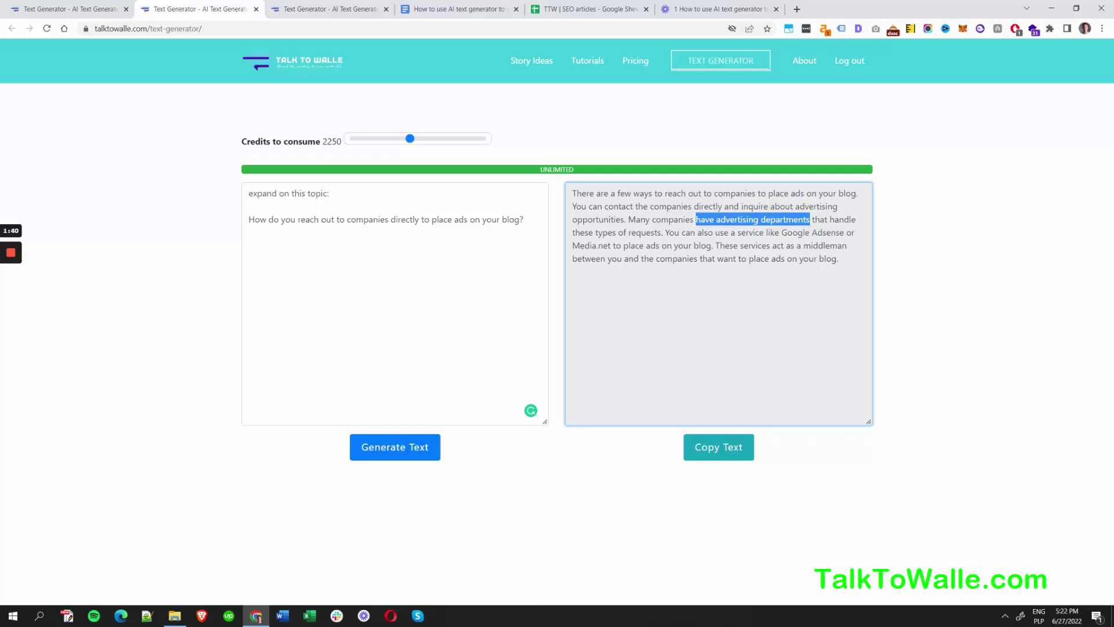
click(728, 449)
click(737, 450)
key(ctrl+c)
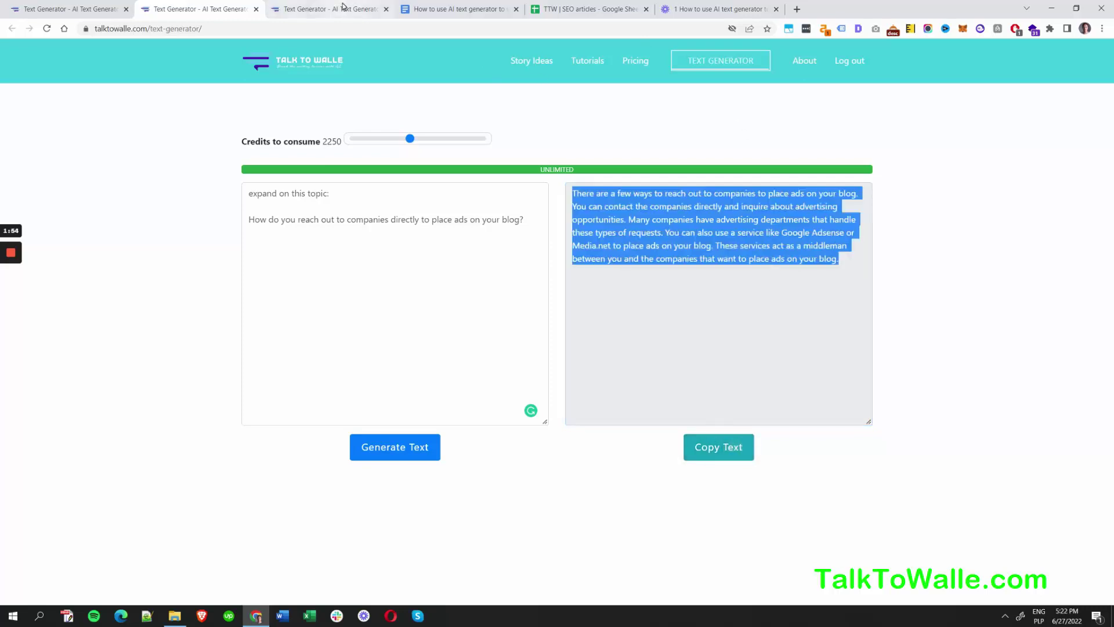
click(459, 9)
key(Right)
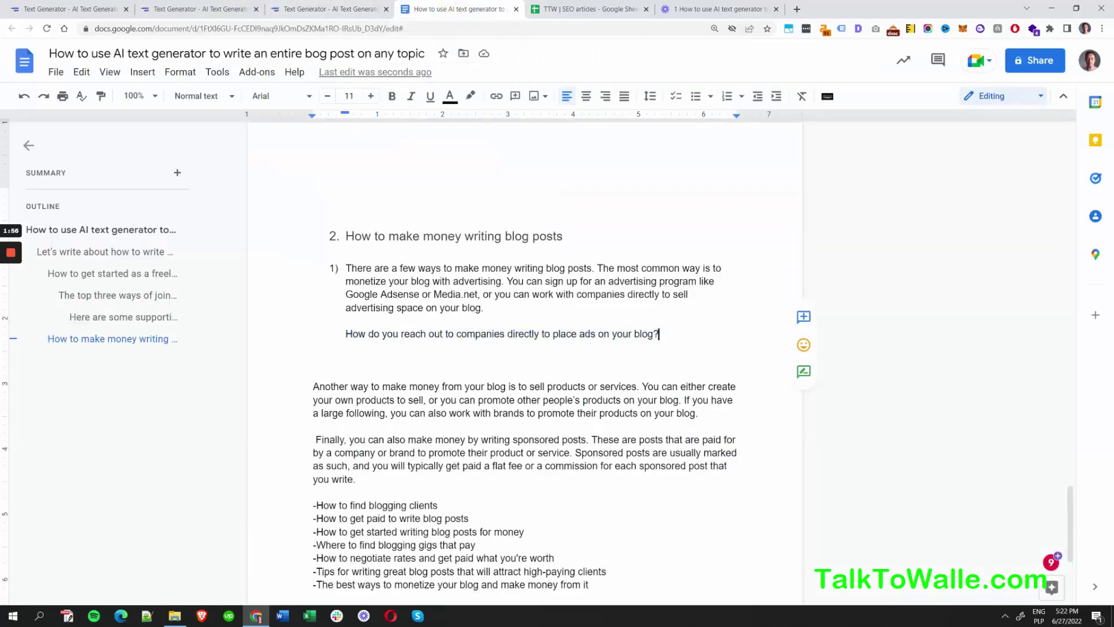
key(Return)
key(Return)
key(ctrl+v)
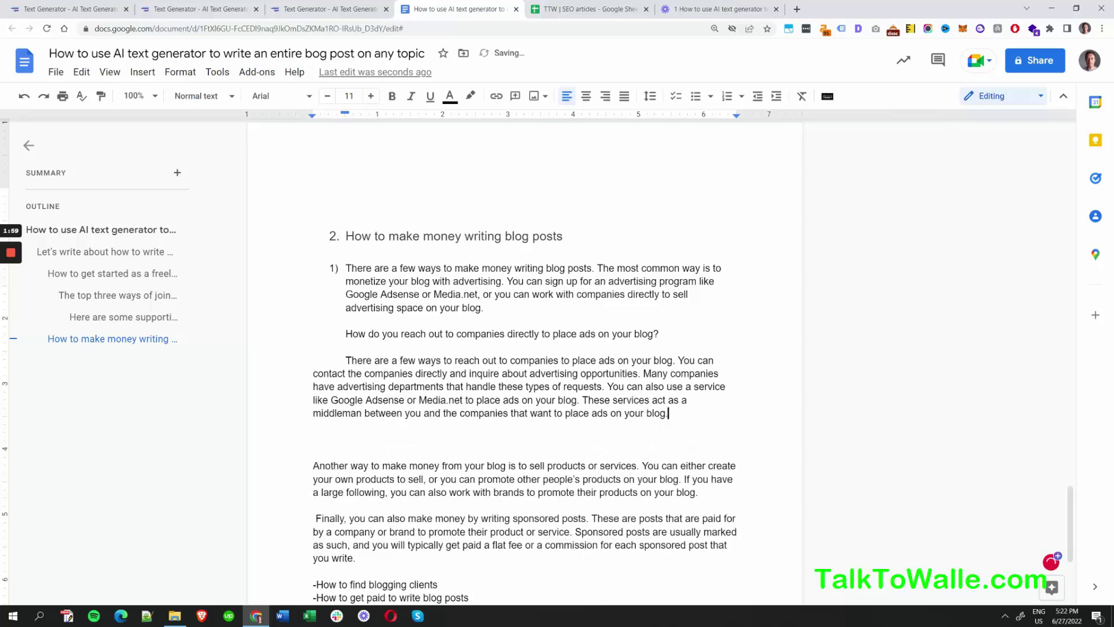
Step: Format the question "How do you reach out to companies directly to place ads on your blog?" as Heading 5 and add an empty line after its paragraph
click(560, 333)
key(ctrl+alt+5)
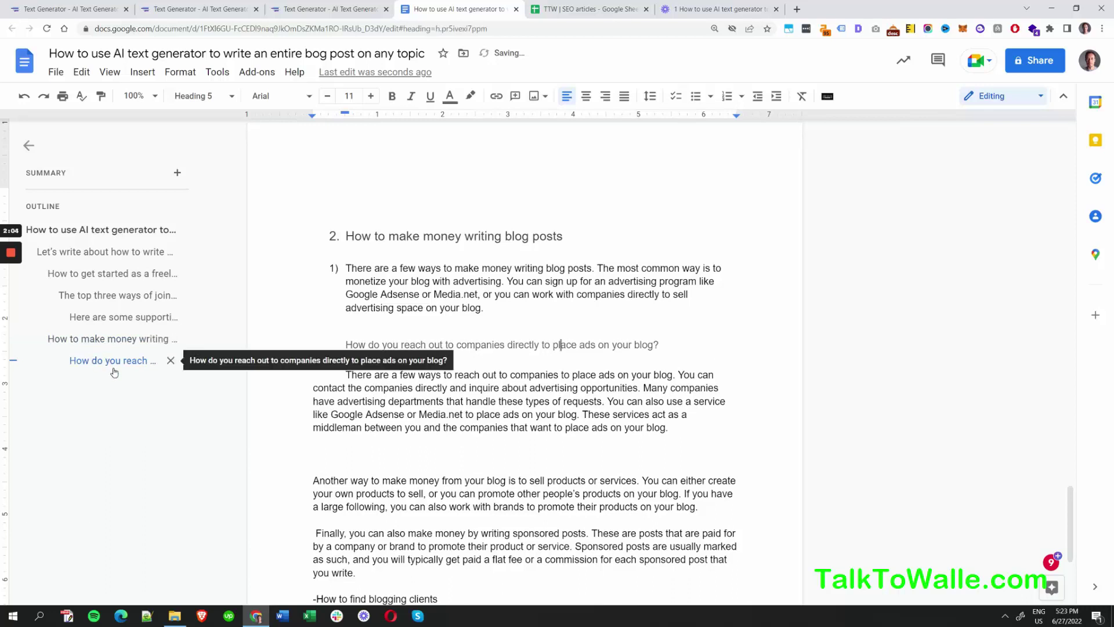
click(670, 427)
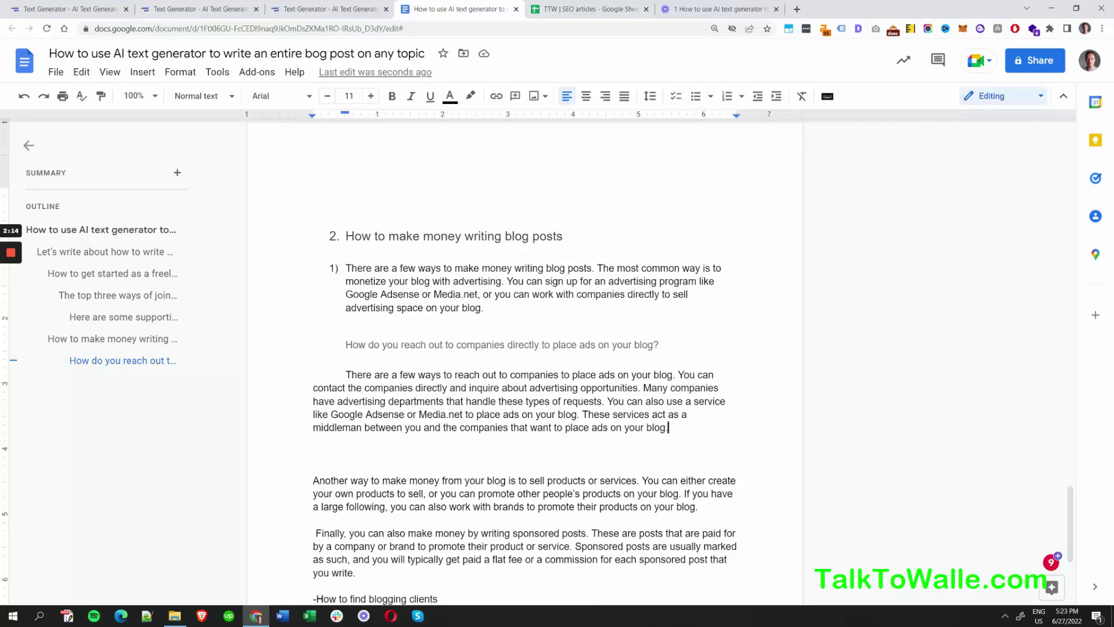
drag(336, 401, 458, 401)
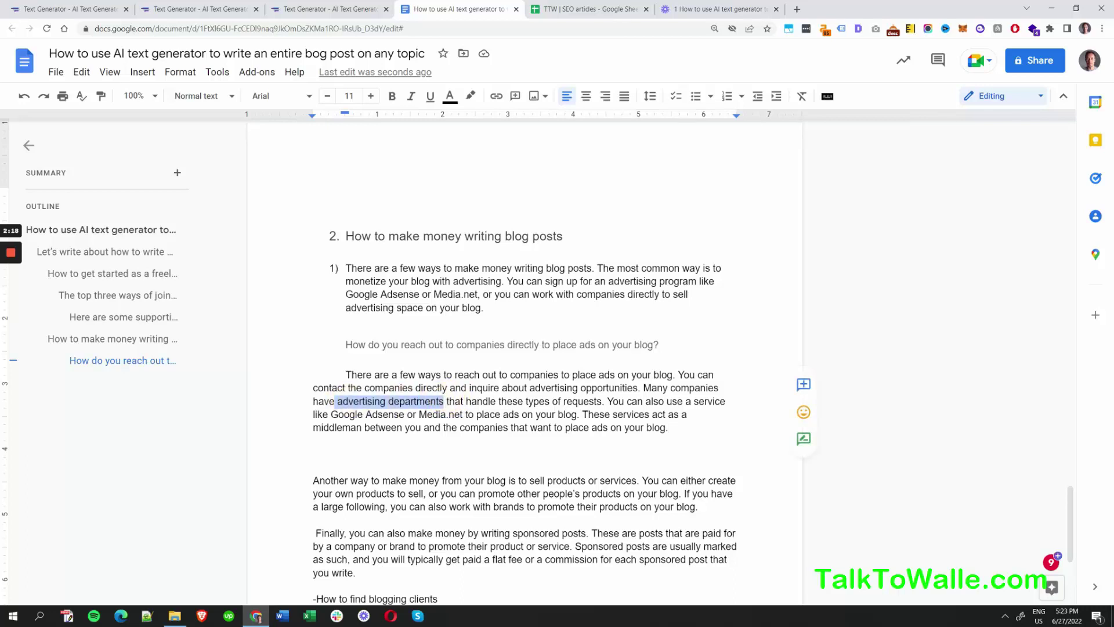
click(669, 428)
key(Return)
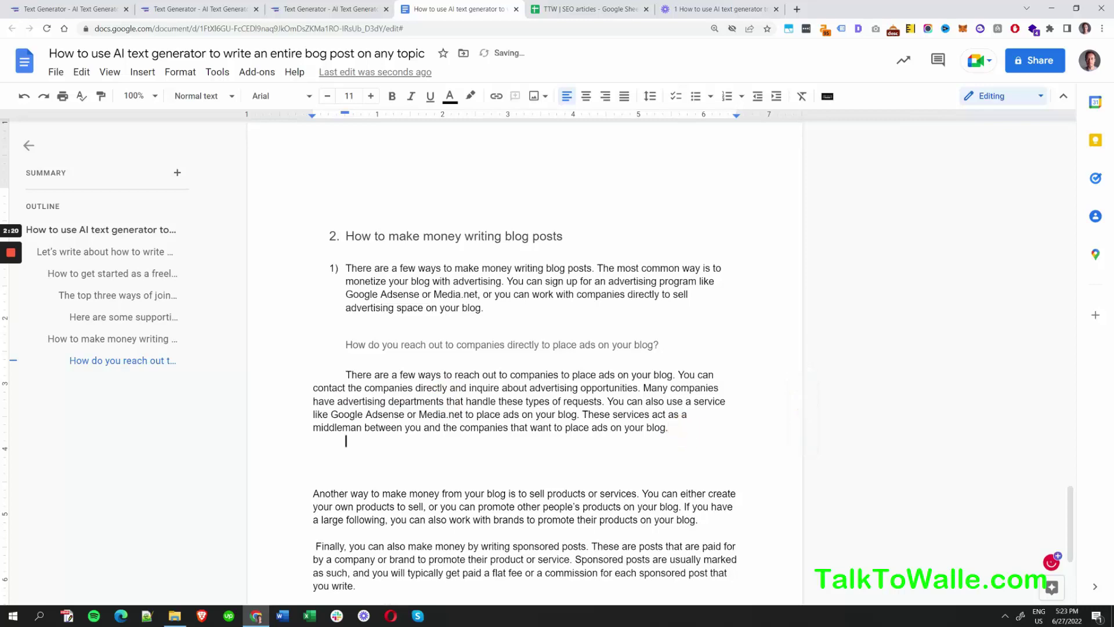
Step: Review the list of remaining subtopics at the document's end and check the document's word count
scroll(525, 360, down, 4)
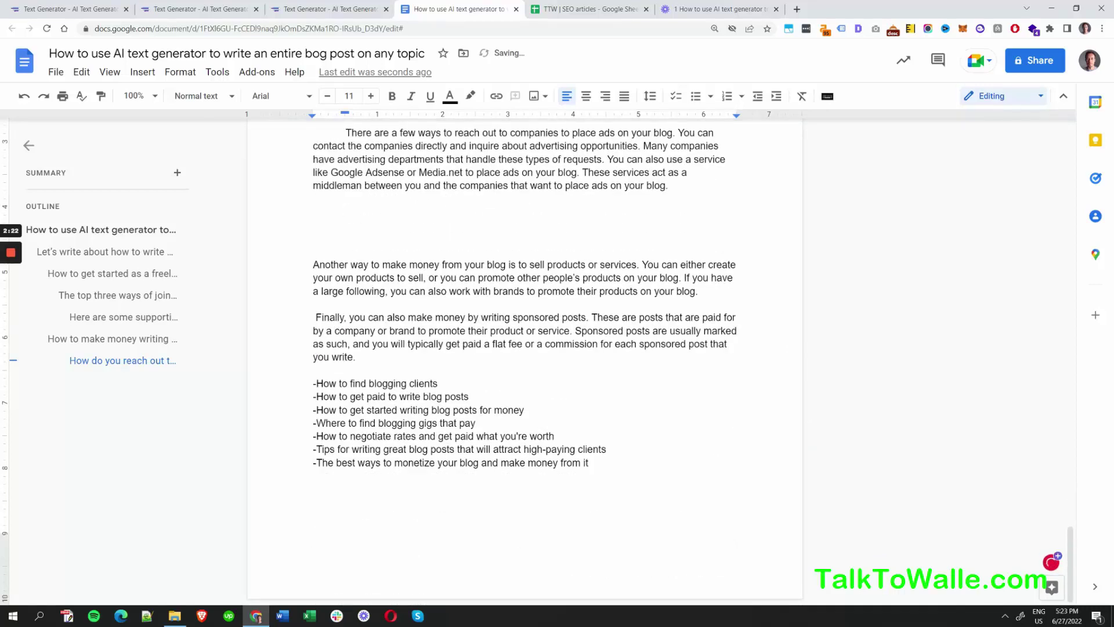
drag(317, 385, 597, 472)
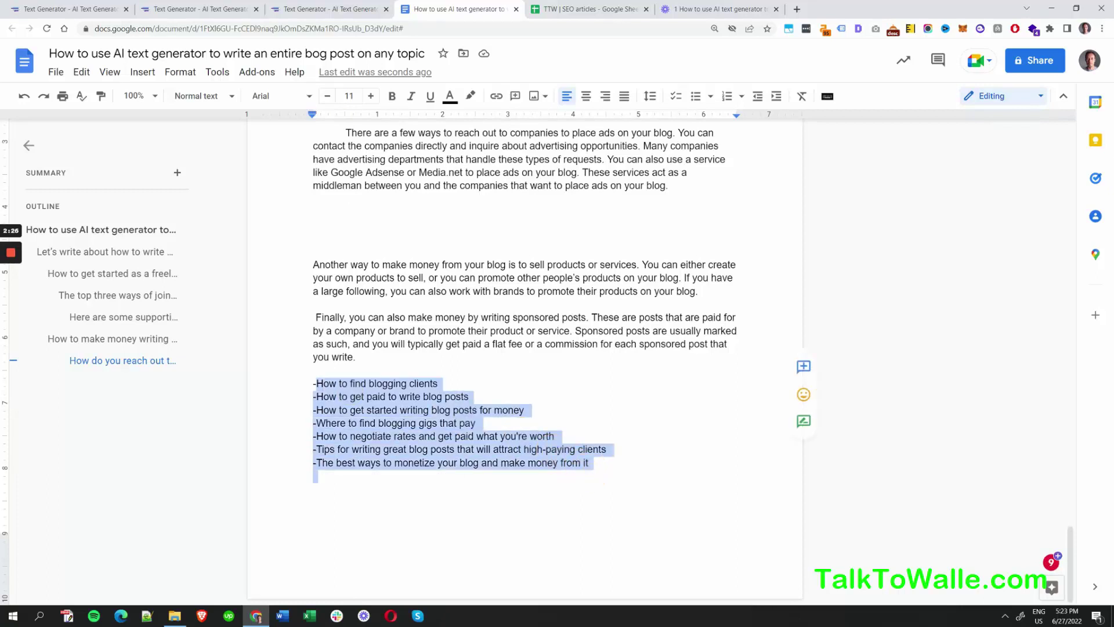
click(362, 409)
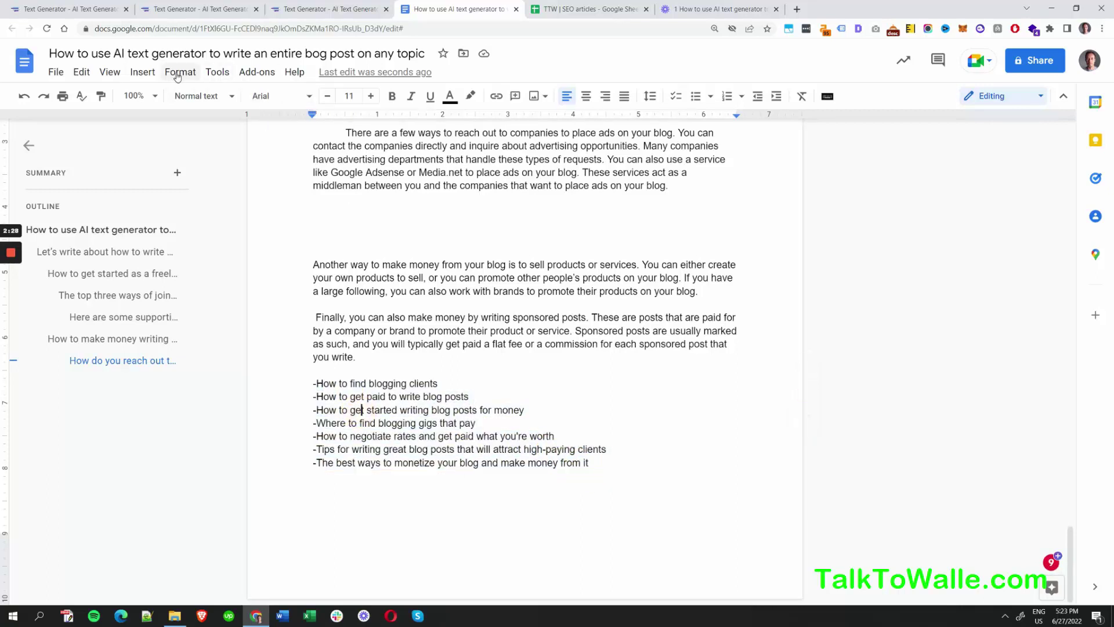
click(217, 72)
click(245, 117)
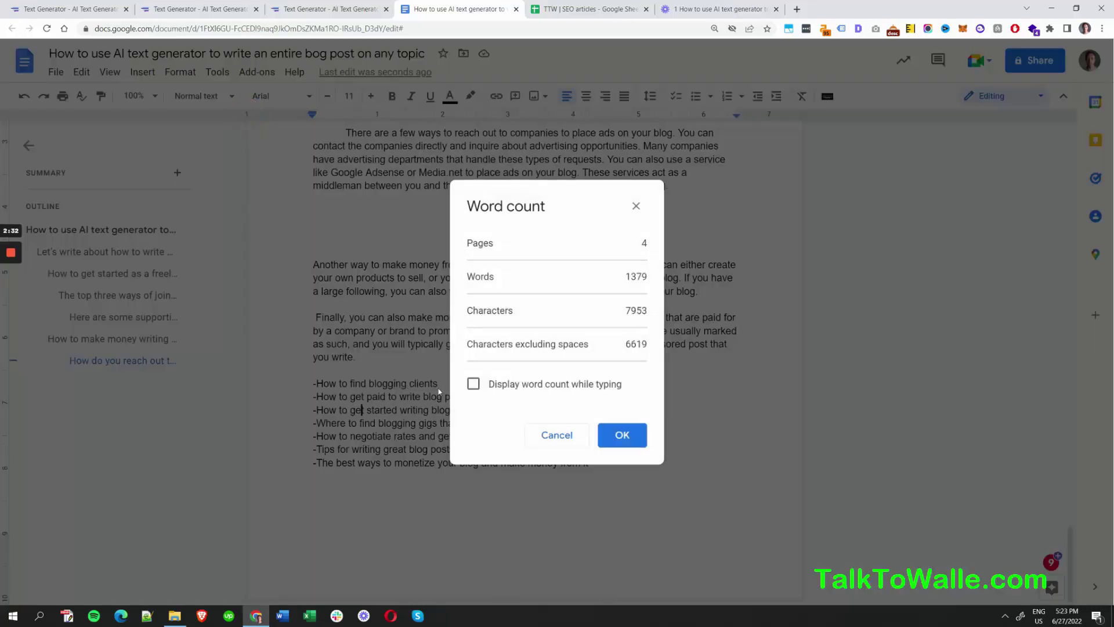
click(640, 441)
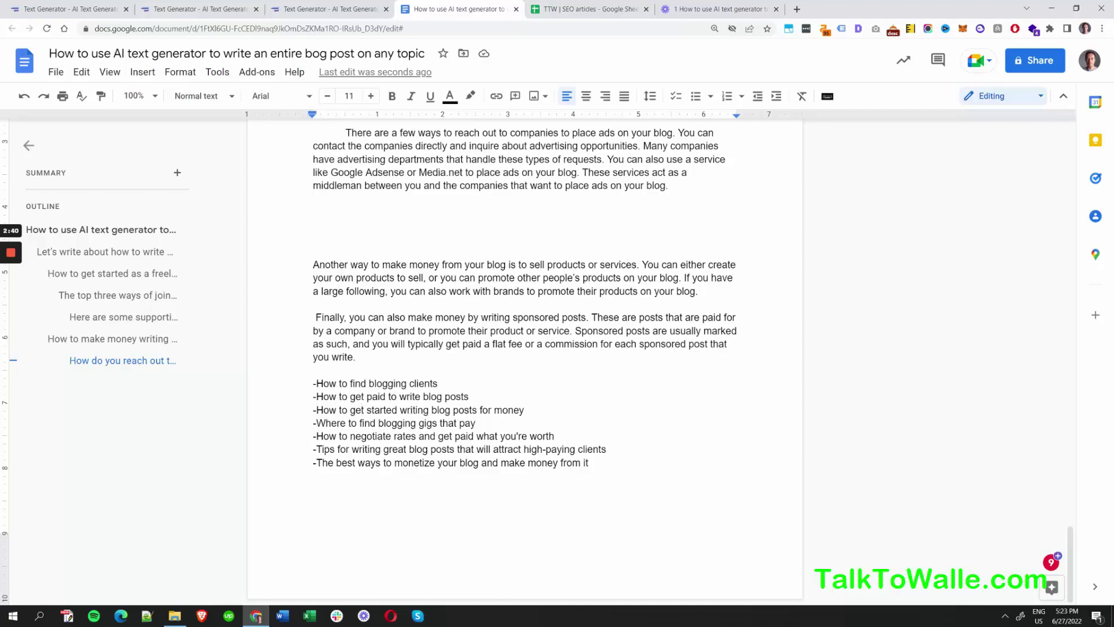
Step: Review the blog post from its title and intro through the section on supporting communities for freelance writers
scroll(525, 348, up, 20)
scroll(525, 348, up, 3)
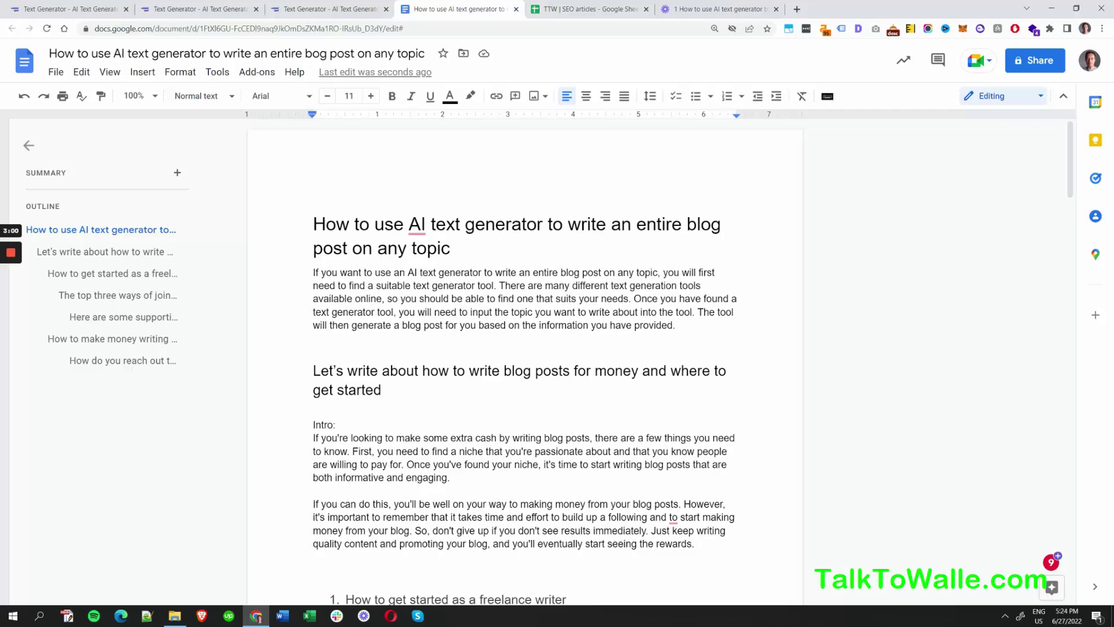
scroll(525, 360, down, 15)
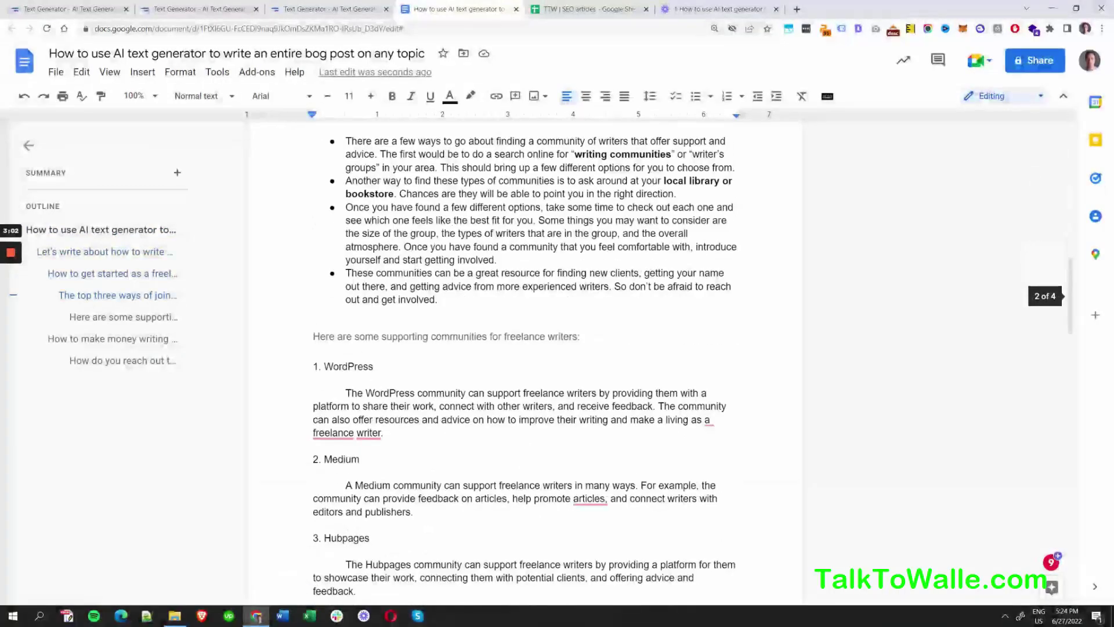
scroll(525, 360, down, 2)
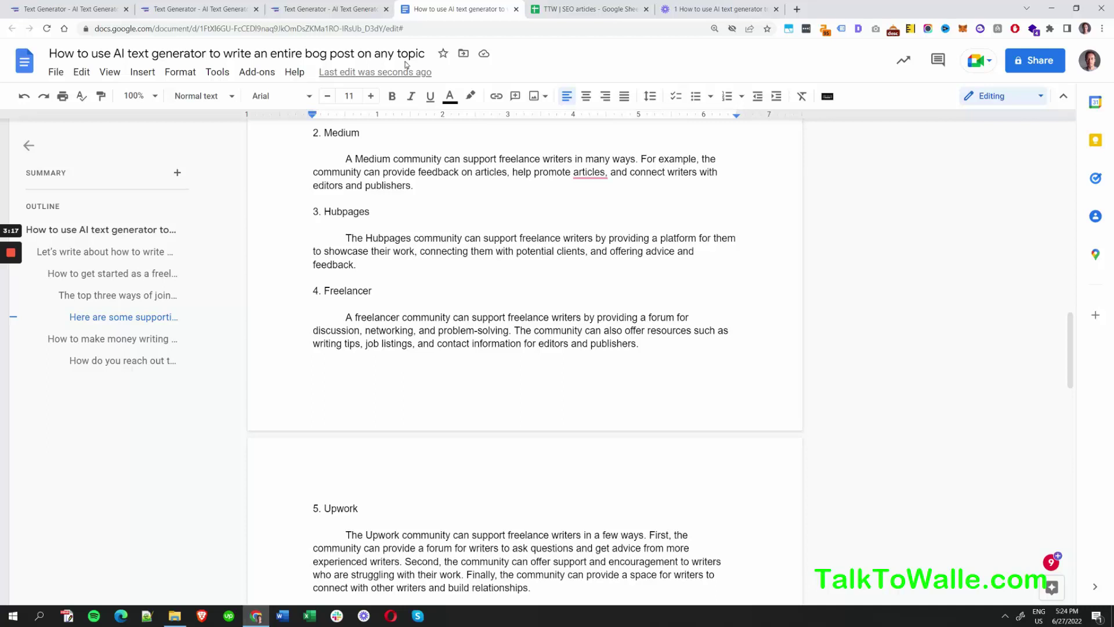
Step: Switch to the Talk To Walle website and open its Pricing page to view the membership offer
click(77, 5)
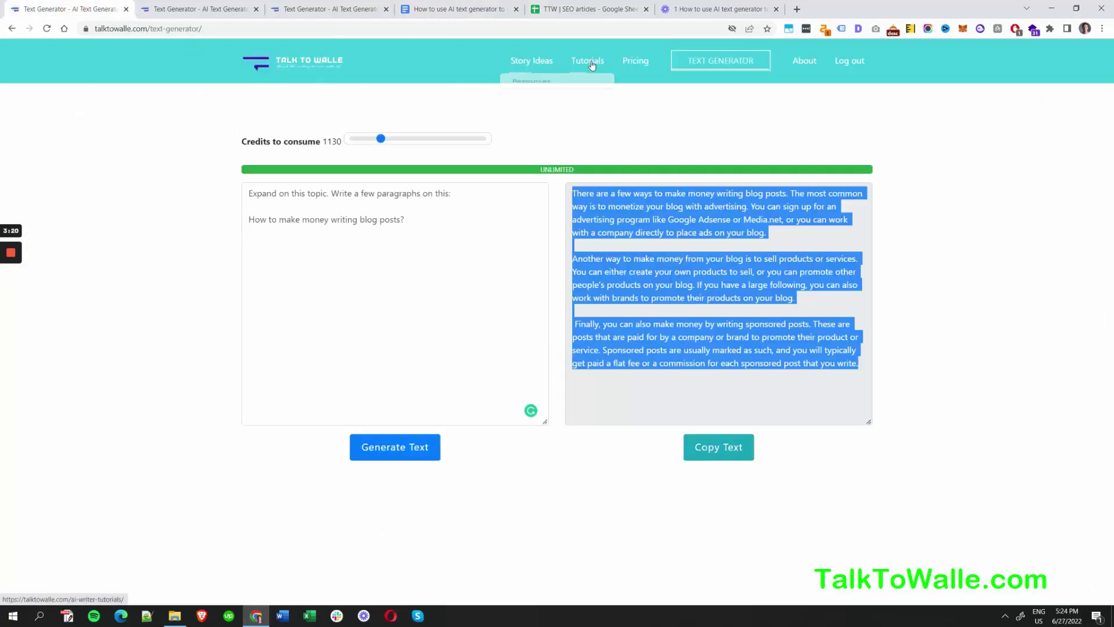
click(633, 61)
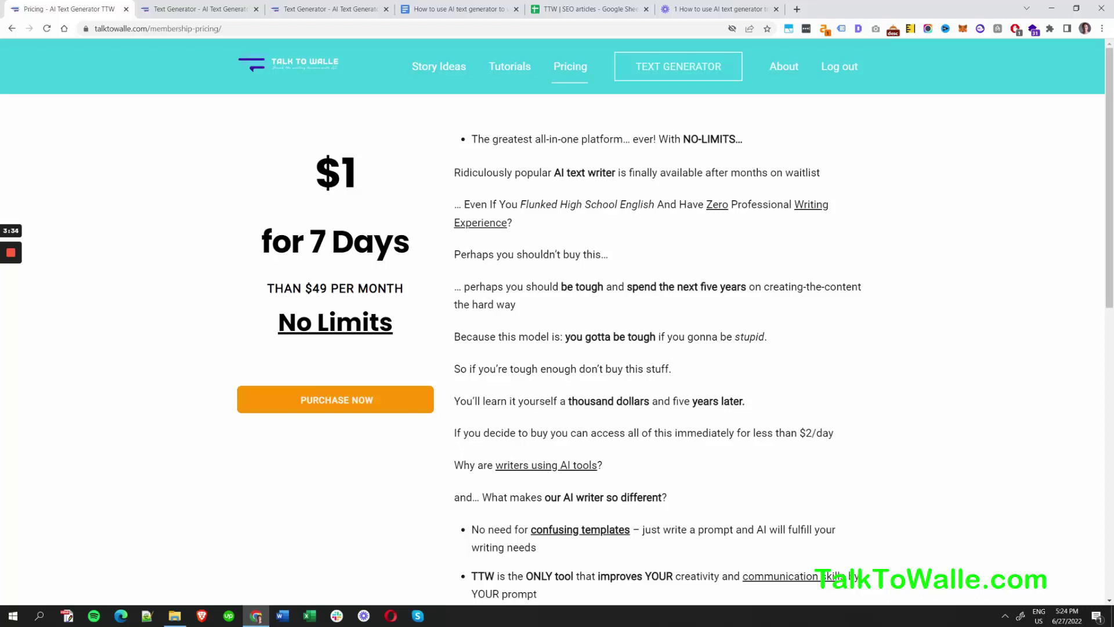
Step: Open the website's Contact page and examine its Technical Support and General Inquiries sections
mouse_move(784, 67)
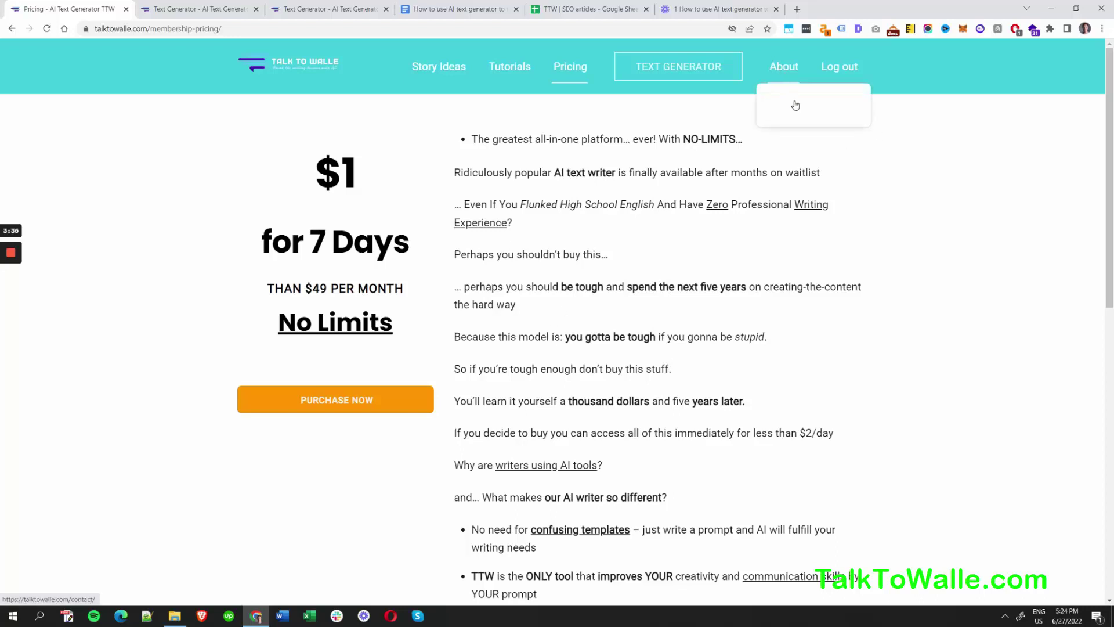
drag(856, 107, 797, 110)
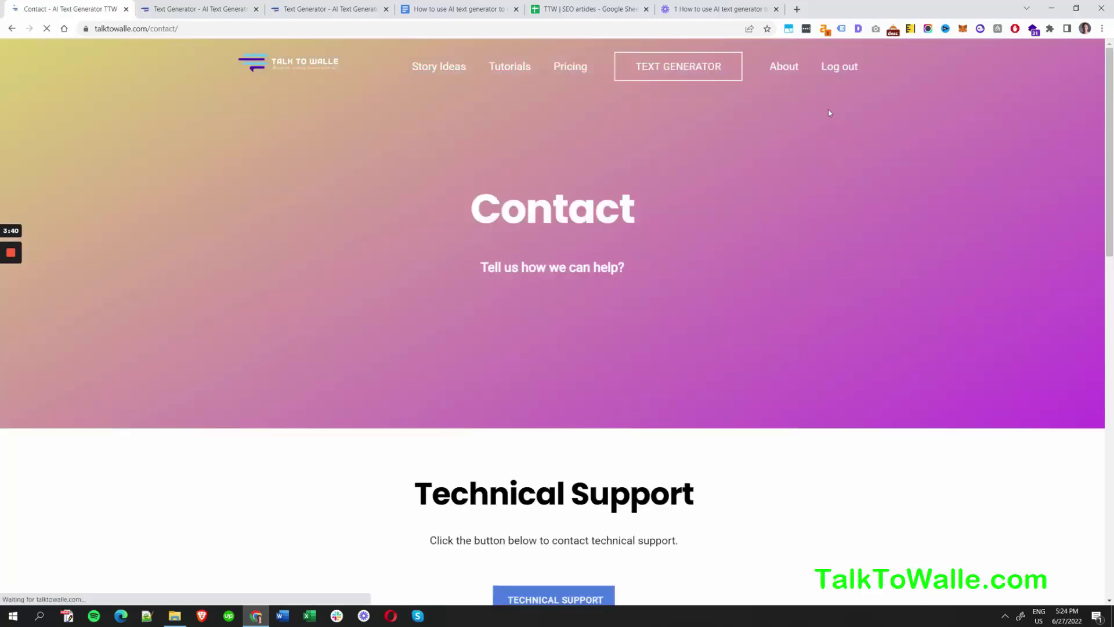
scroll(678, 250, down, 5)
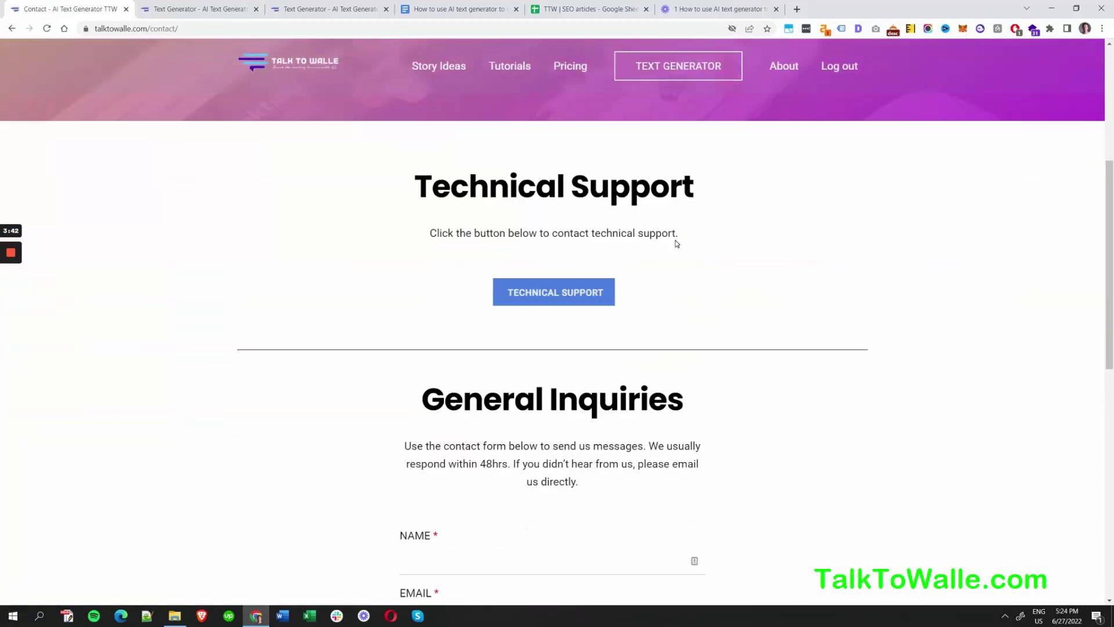
scroll(676, 243, down, 1)
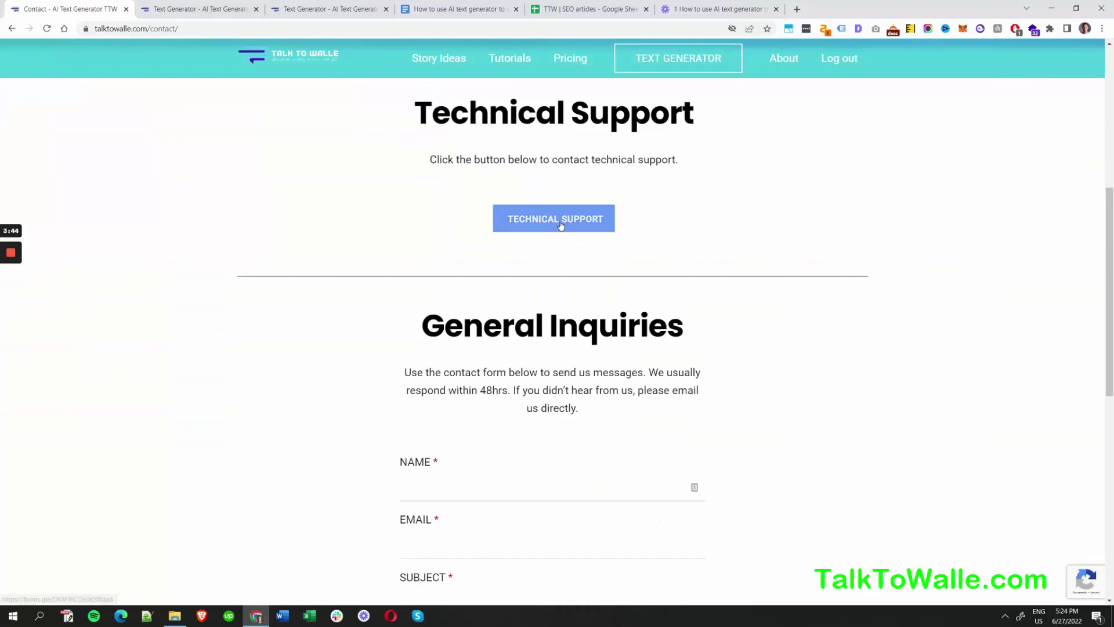
mouse_move(784, 74)
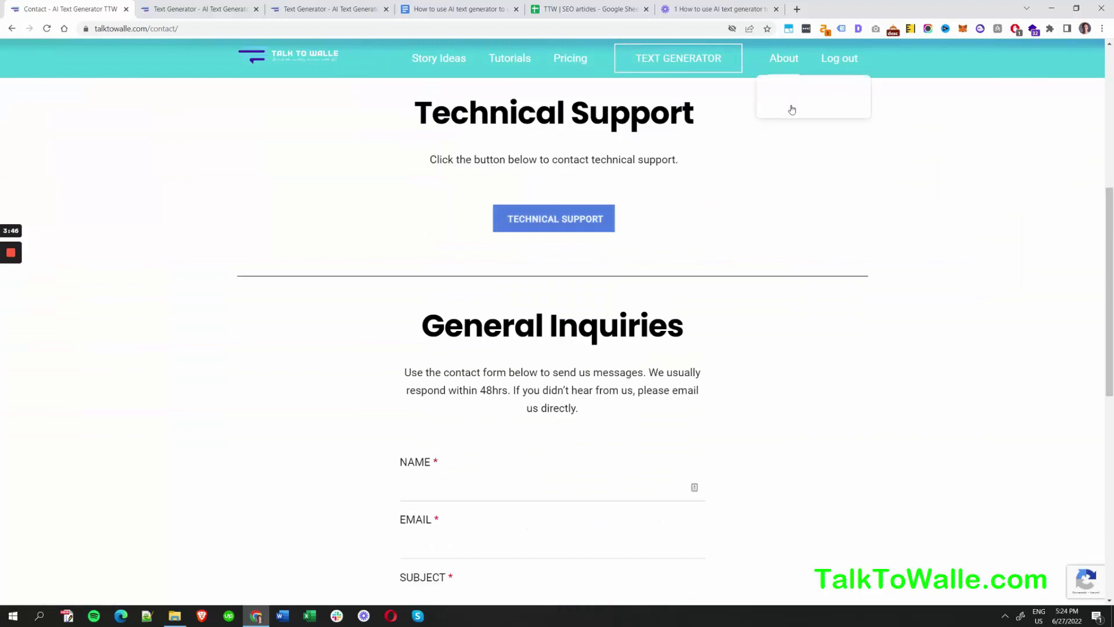
drag(764, 94, 800, 102)
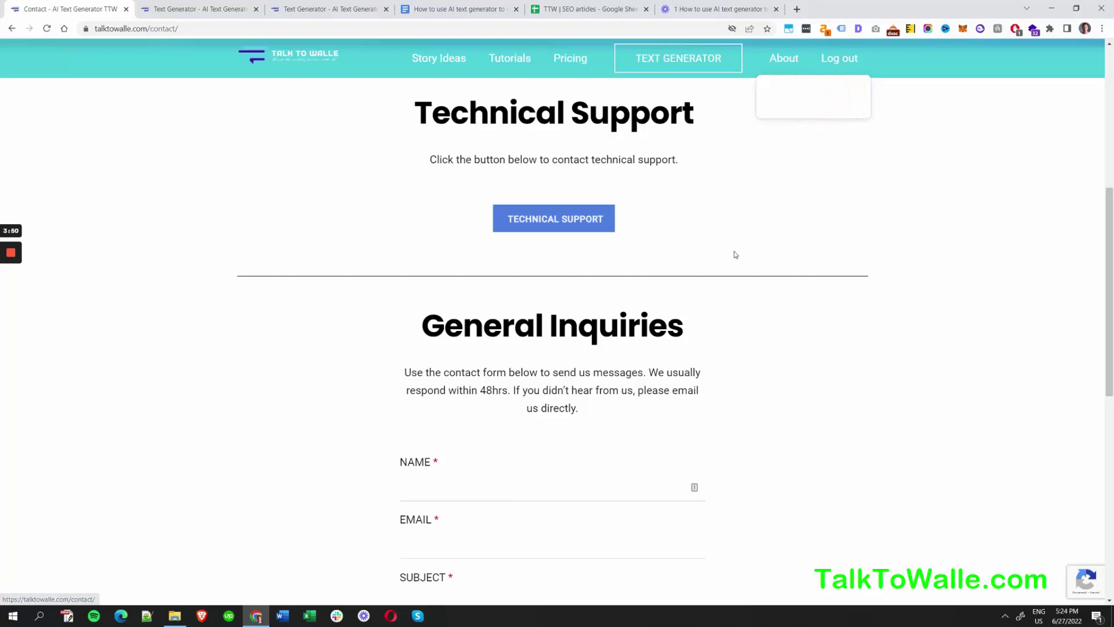